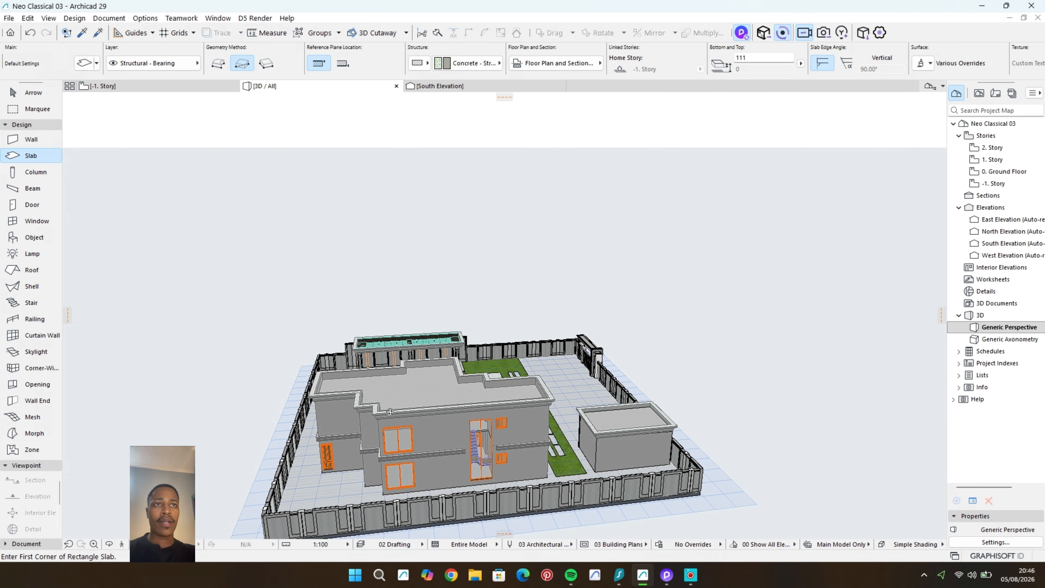
Step: Switch to D5 Render, frame the house front from a low viewpoint and show the rule-of-thirds grid in the viewport
scroll(436, 444, "up", 10)
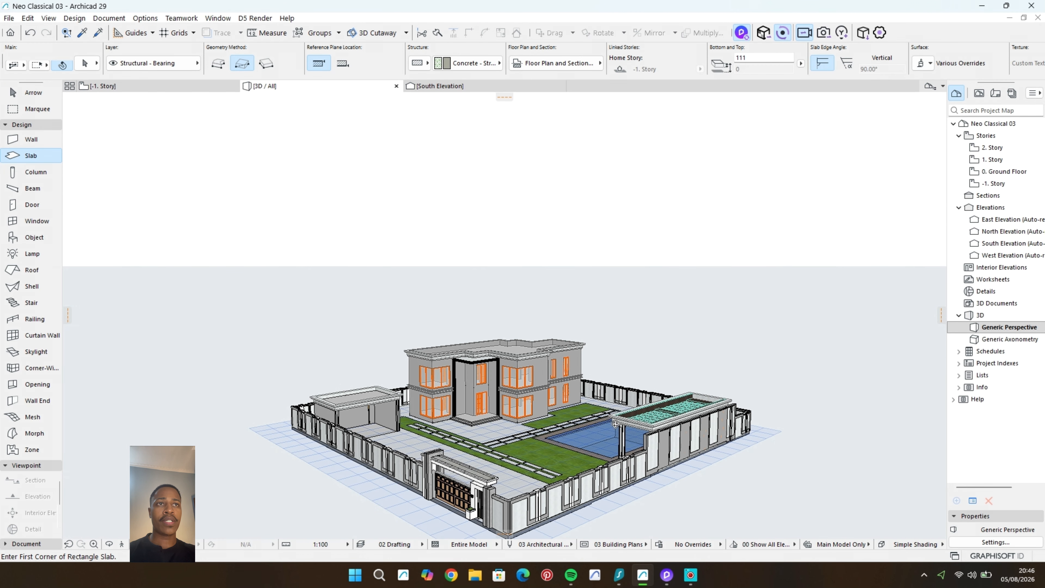
left_click(665, 574)
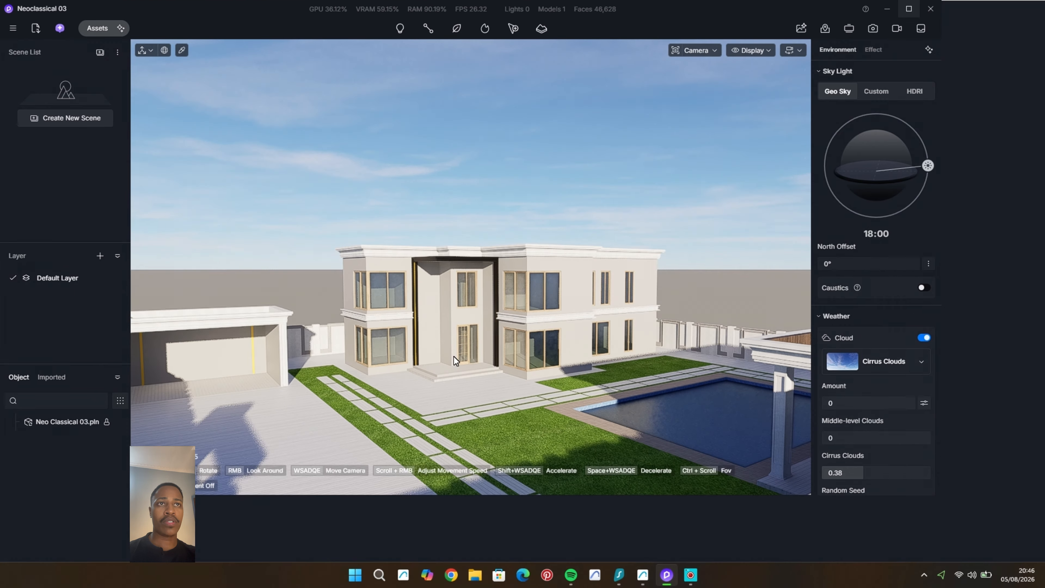
middle_click_drag(394, 387, 457, 349)
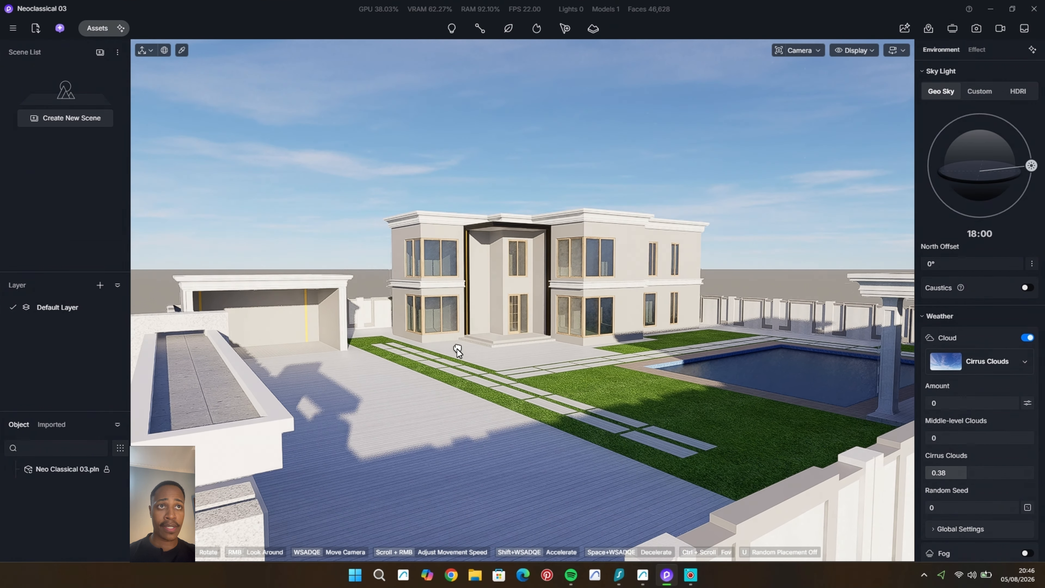
scroll(454, 356, "up", 4)
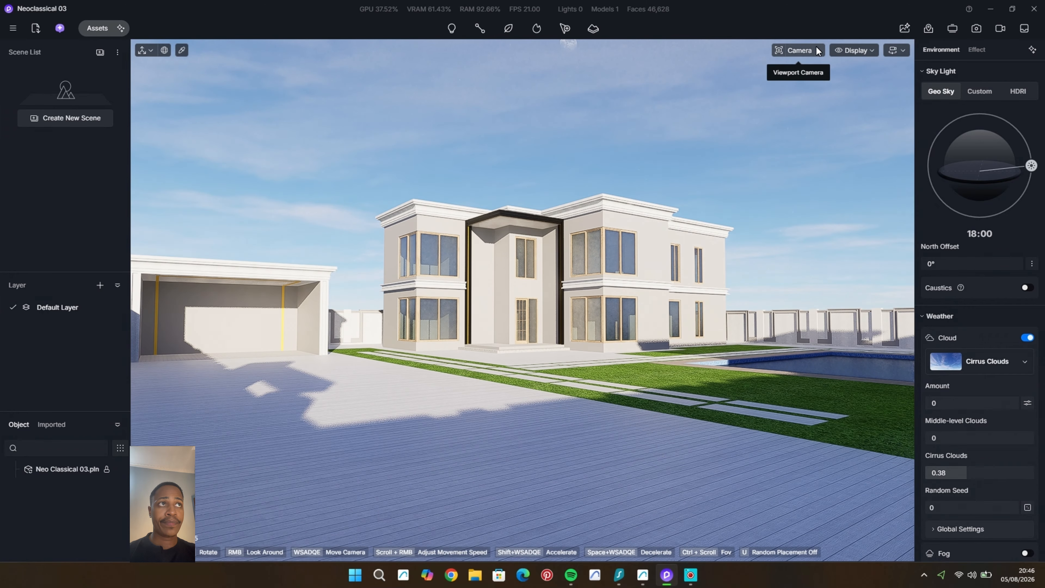
left_click(868, 51)
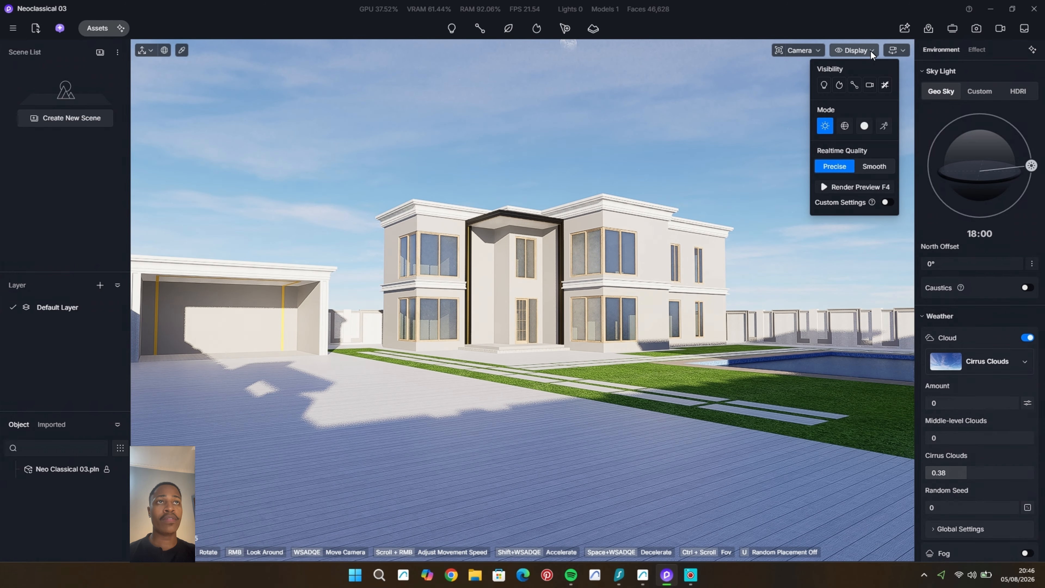
middle_click_drag(531, 350, 571, 392)
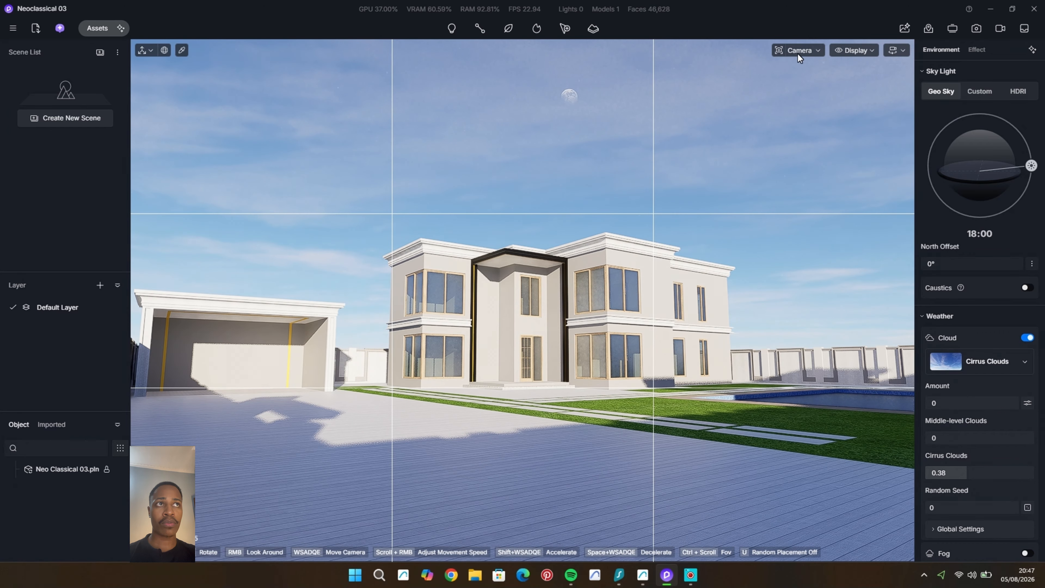
Step: Set the camera to two-point perspective and create a new scene from the framed front view
mouse_move(797, 54)
left_click(828, 263)
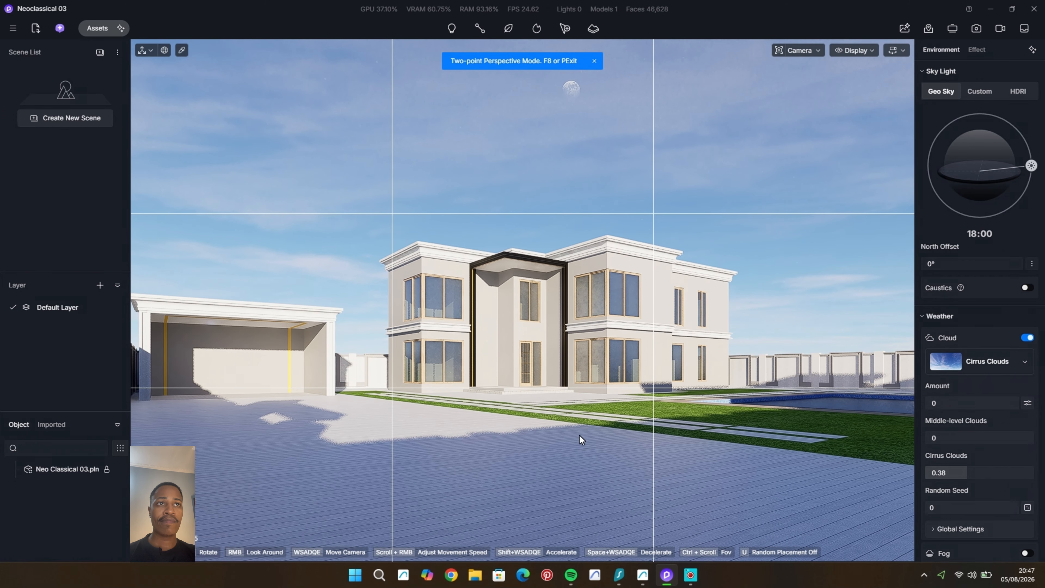
middle_click_drag(578, 435, 575, 433)
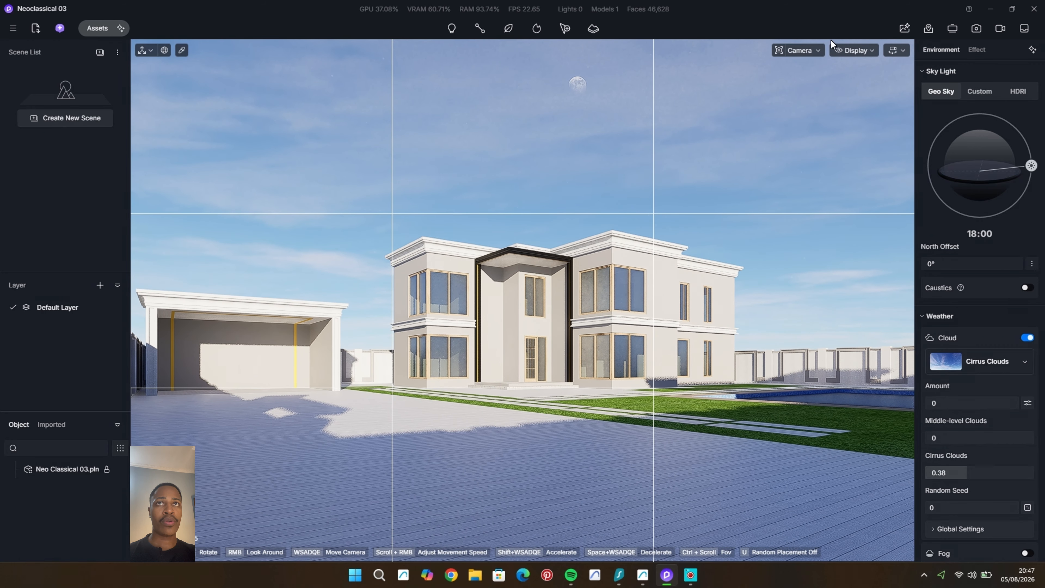
left_click(74, 118)
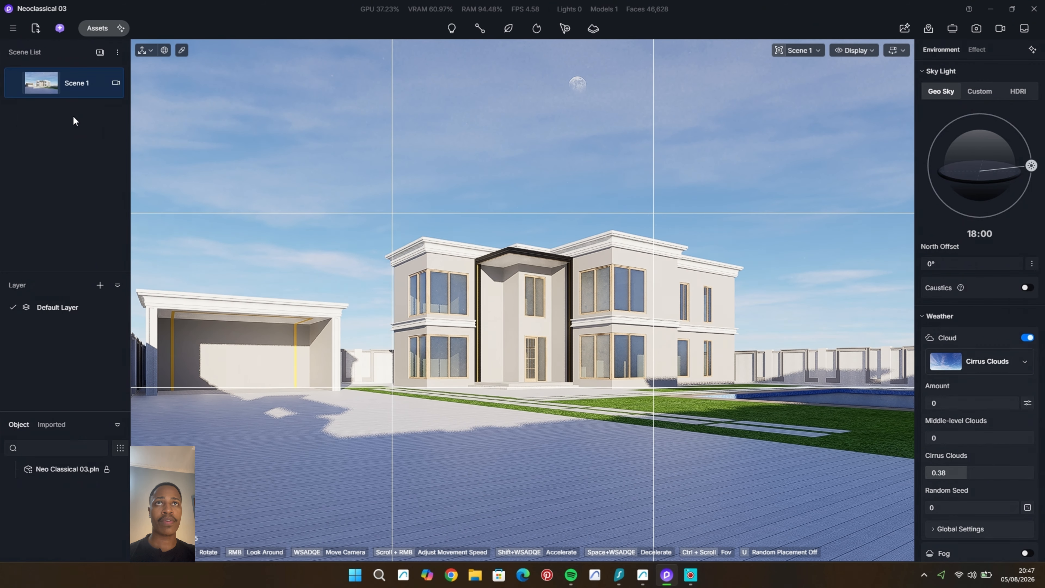
Step: Rename the new scene as Material scene
right_click(71, 83)
left_click(93, 108)
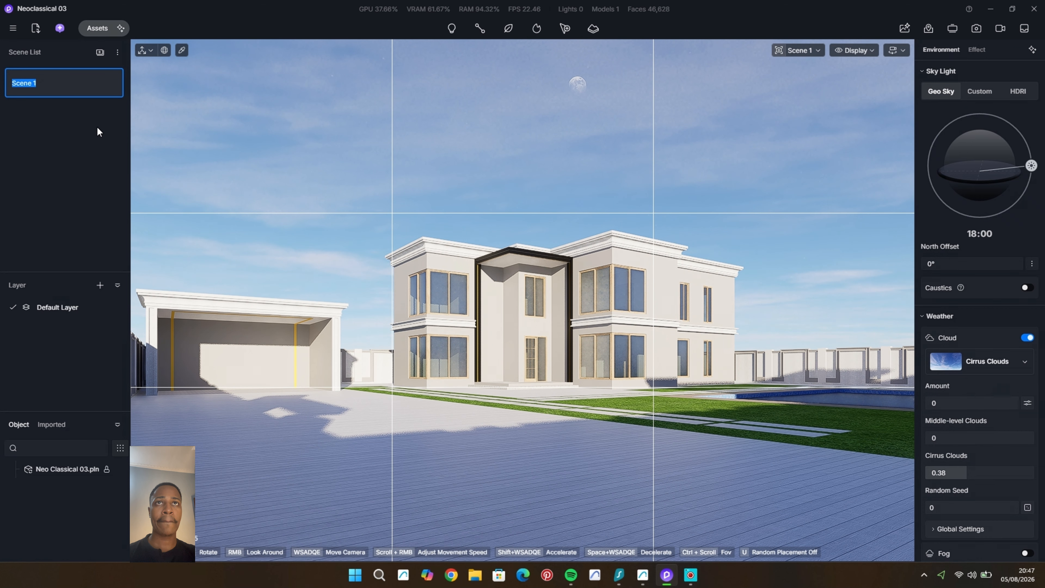
type("Material scene")
key("Return")
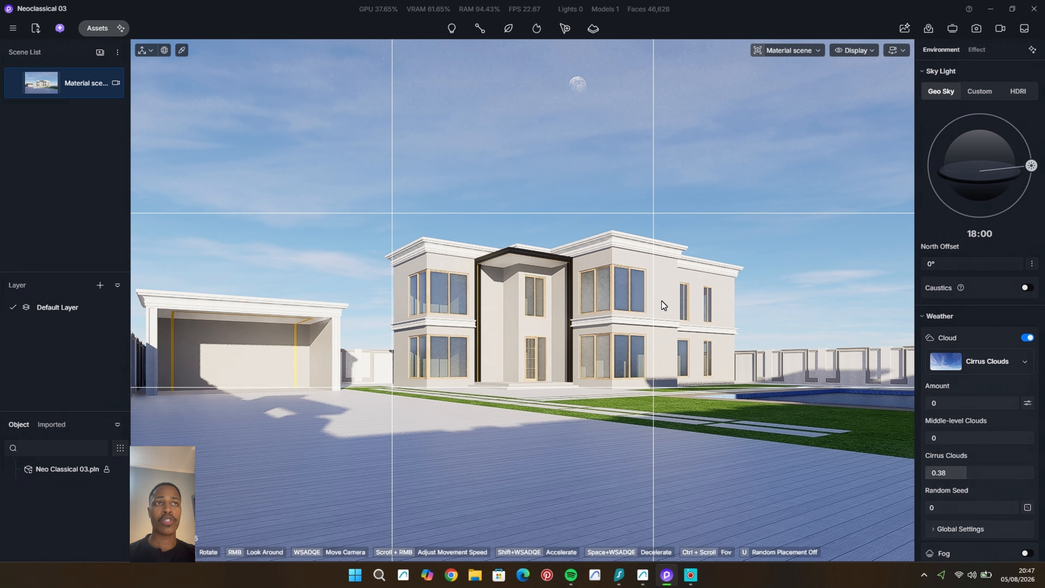
Step: Return the viewport camera to the regular perspective view
left_click(781, 51)
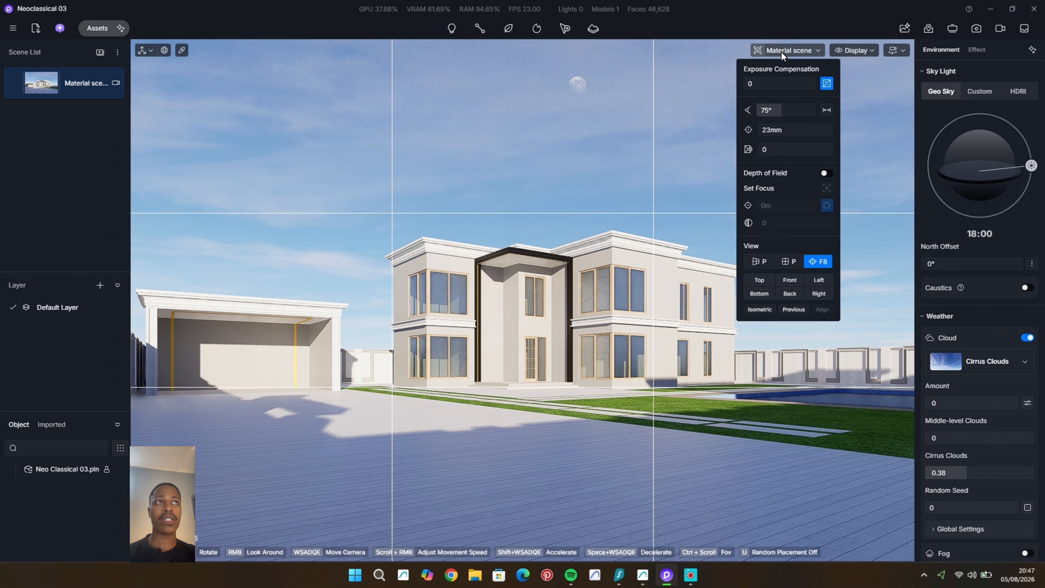
left_click(759, 262)
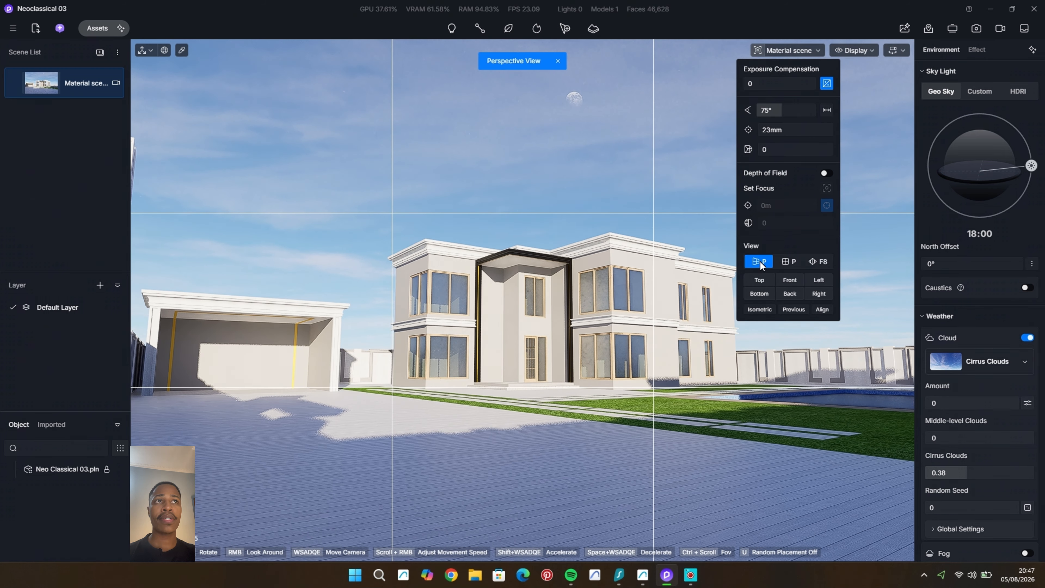
left_click(706, 205)
Step: Open the asset library in a smaller window beside the model and apply the local stone tile material to the house walls
left_click(91, 27)
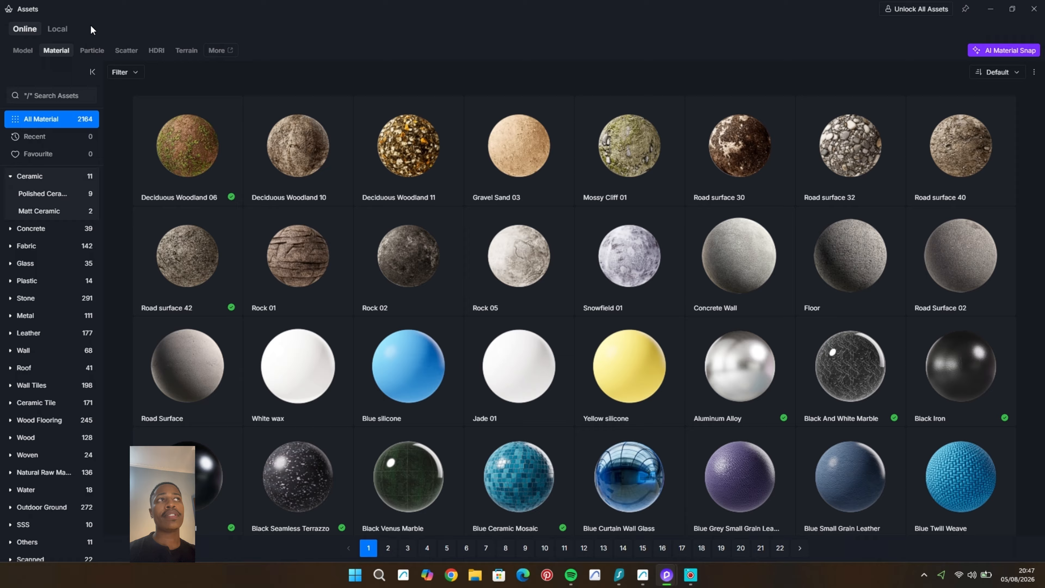
left_click(1013, 9)
left_click_drag(226, 58, 161, 23)
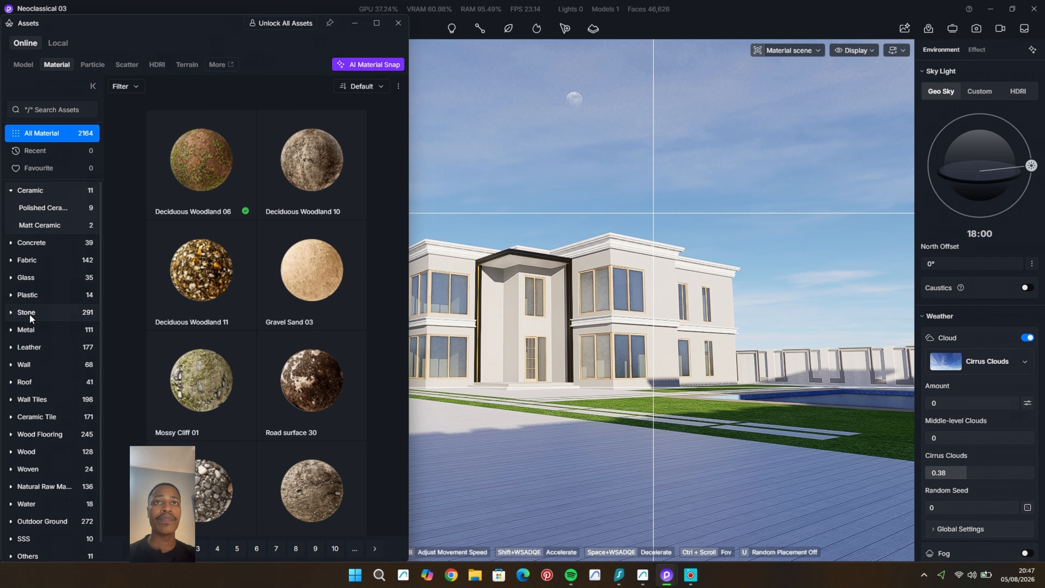
left_click(58, 43)
left_click_drag(201, 146, 508, 342)
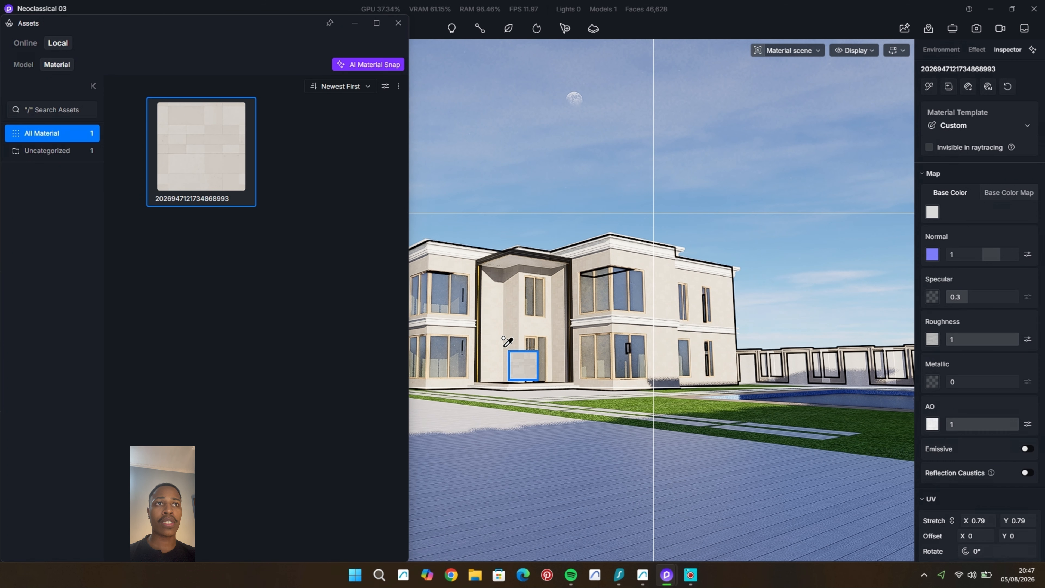
Step: Set the wall tile material's UV stretch to 0.61 in both X and Y
scroll(498, 318, "up", 10)
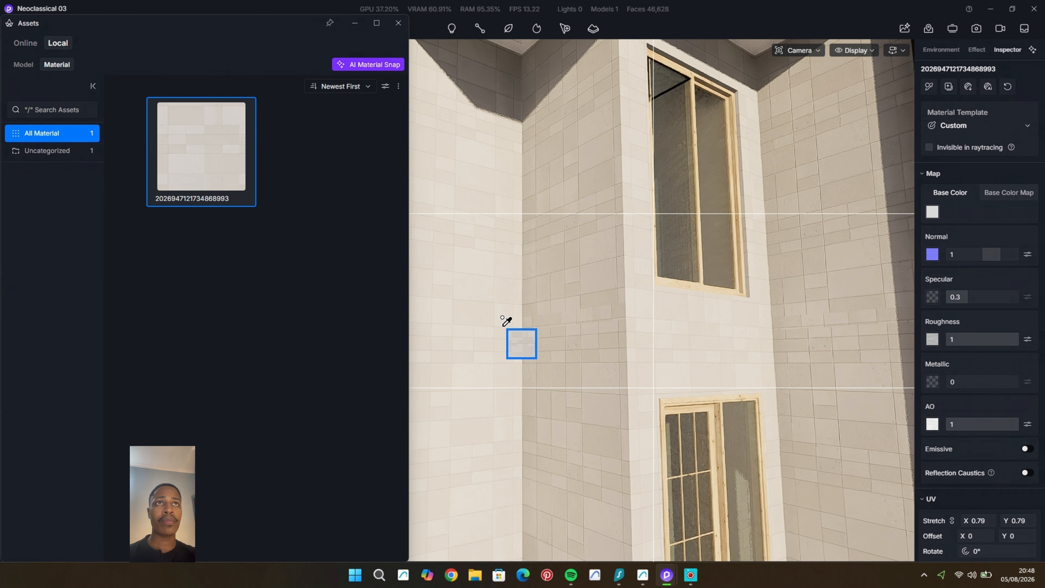
scroll(506, 320, "up", 8)
left_click_drag(506, 321, 507, 321)
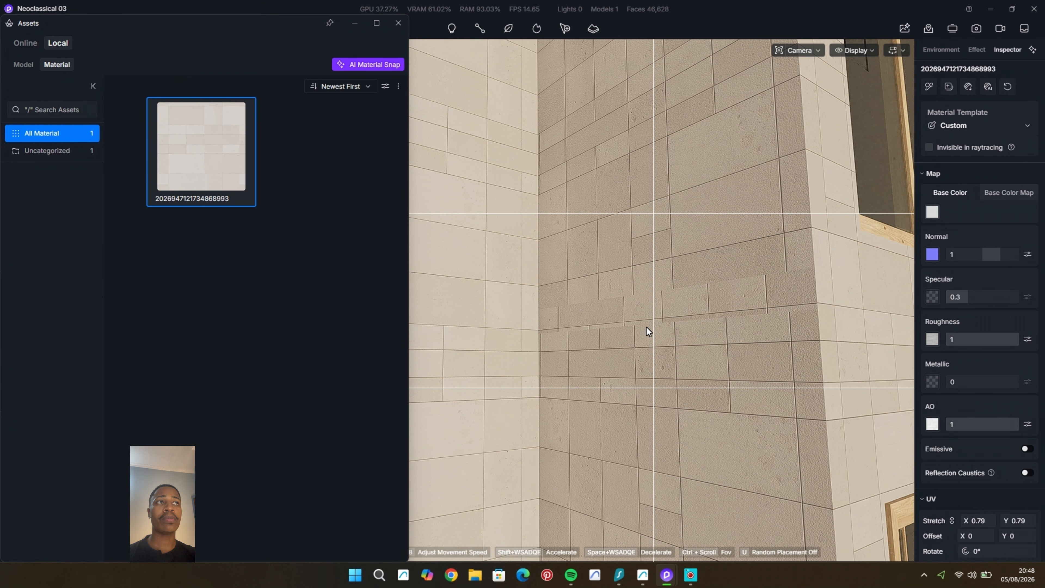
left_click_drag(990, 522, 967, 522)
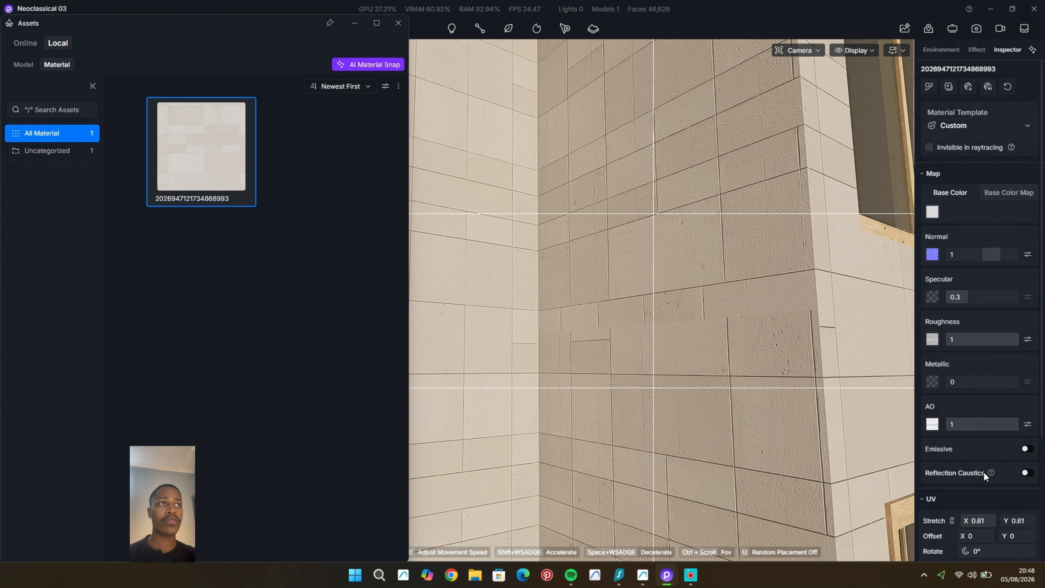
Step: Darken the wall material's base colour to an HSV value of 68 and set its specular to 0
left_click(932, 211)
left_click(806, 252)
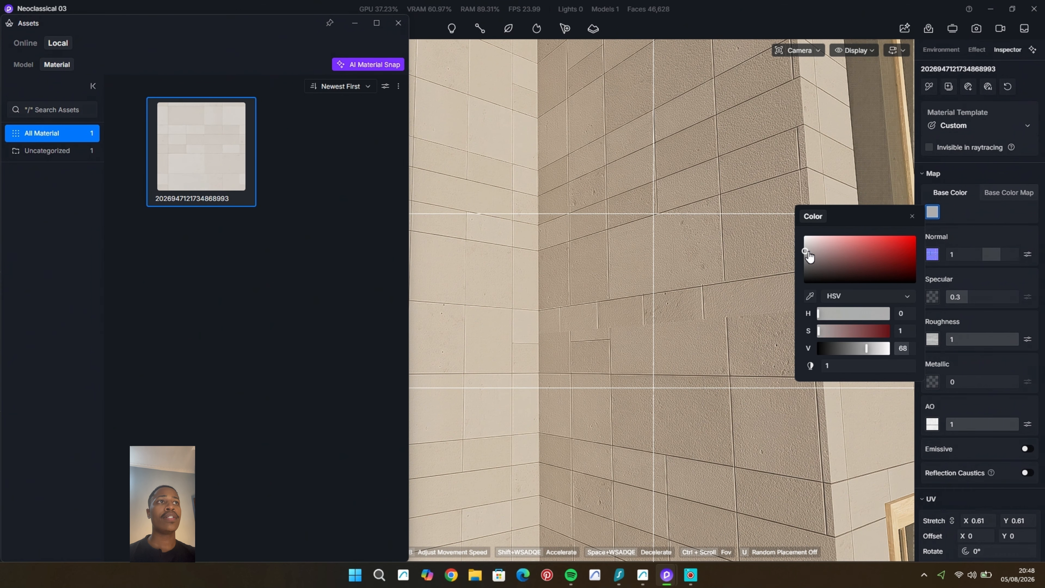
left_click(912, 216)
right_click_drag(773, 300, 770, 275)
left_click(769, 275)
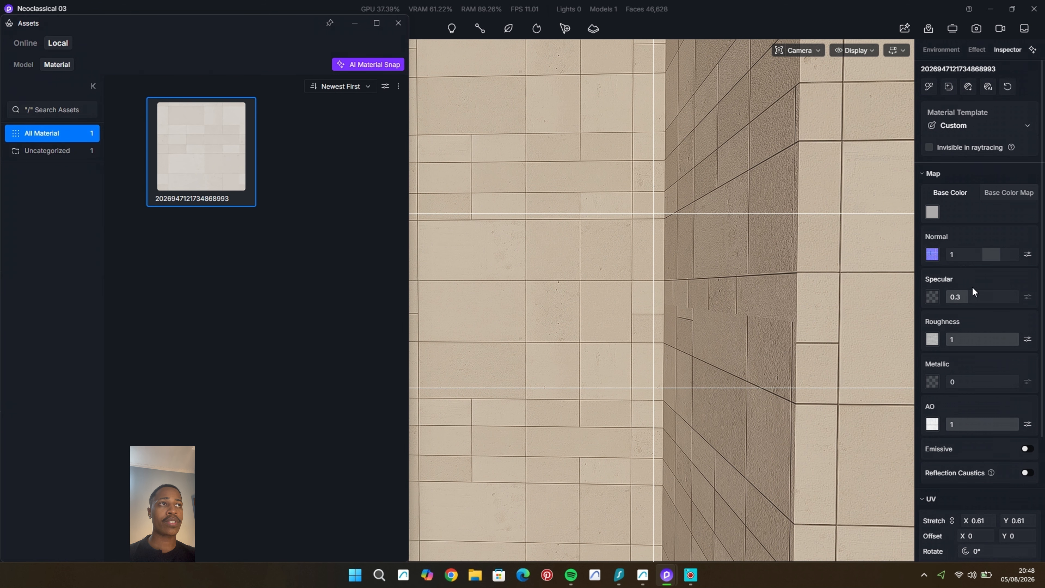
scroll(642, 278, "down", 10)
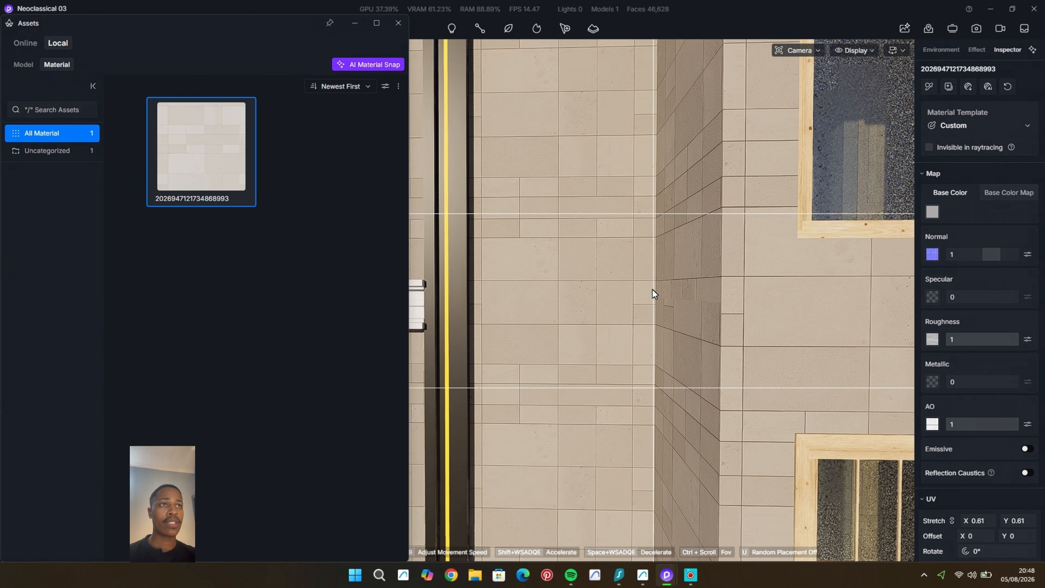
Step: Lighten the wall material's base colour to an HSV value of 75 and minimize the asset library
scroll(653, 296, "down", 10)
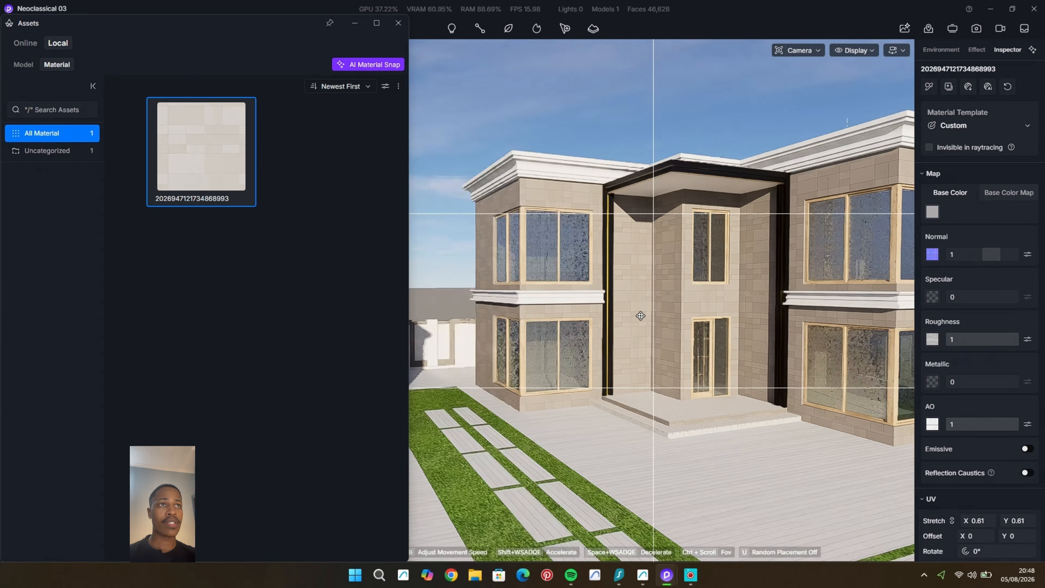
left_click(564, 305)
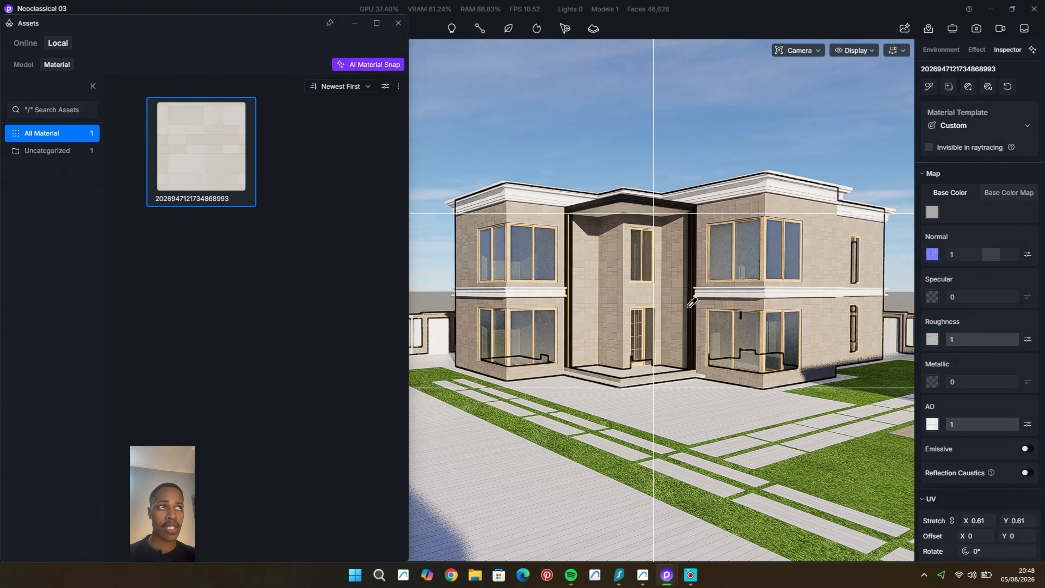
left_click(931, 213)
left_click_drag(807, 254, 807, 253)
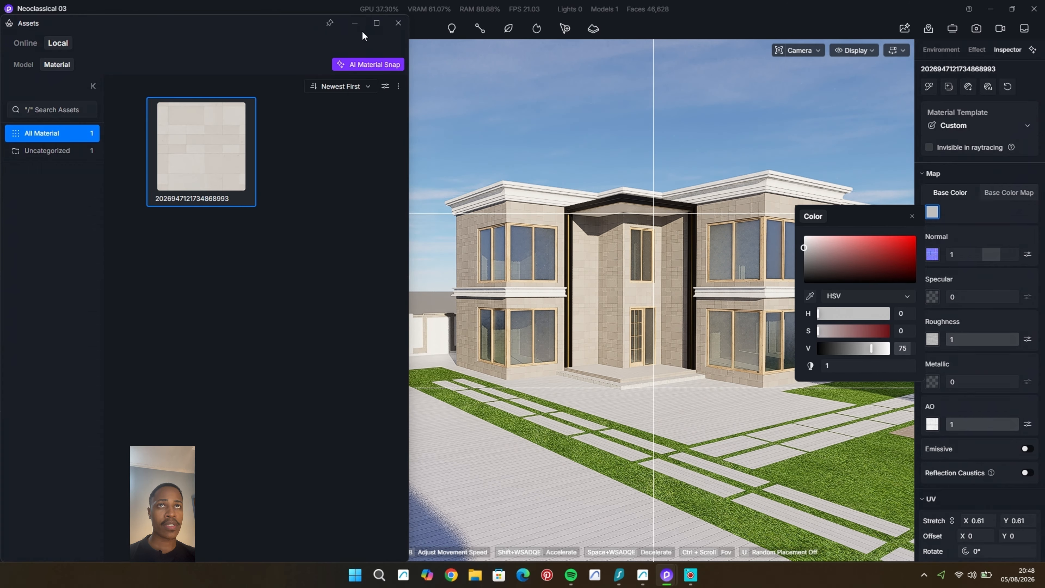
left_click(353, 23)
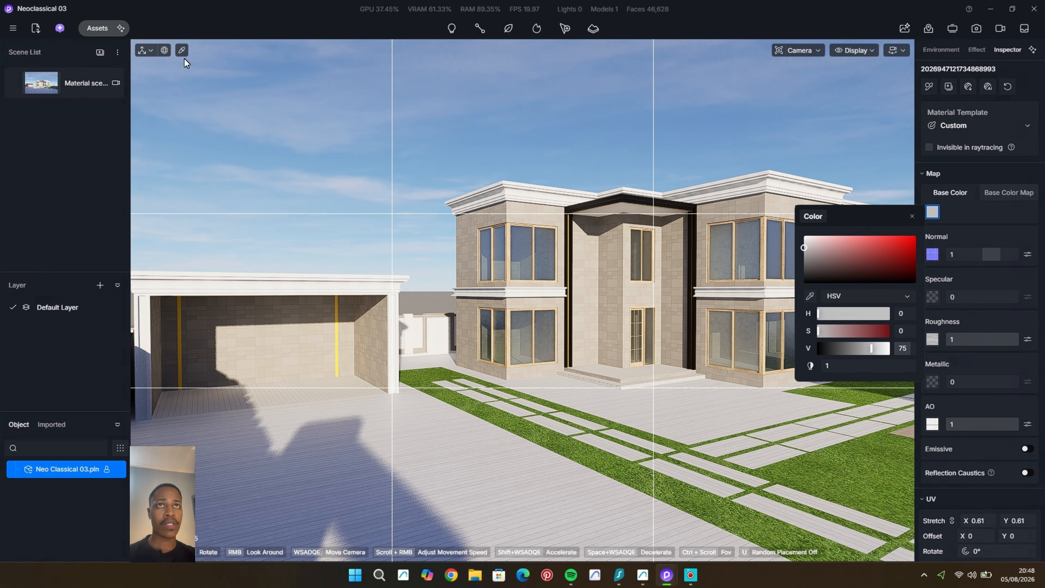
Step: Sample the wall's stone tile material and try applying it to the white cornices
left_click(182, 51)
scroll(622, 266, "up", 3)
left_click(599, 292)
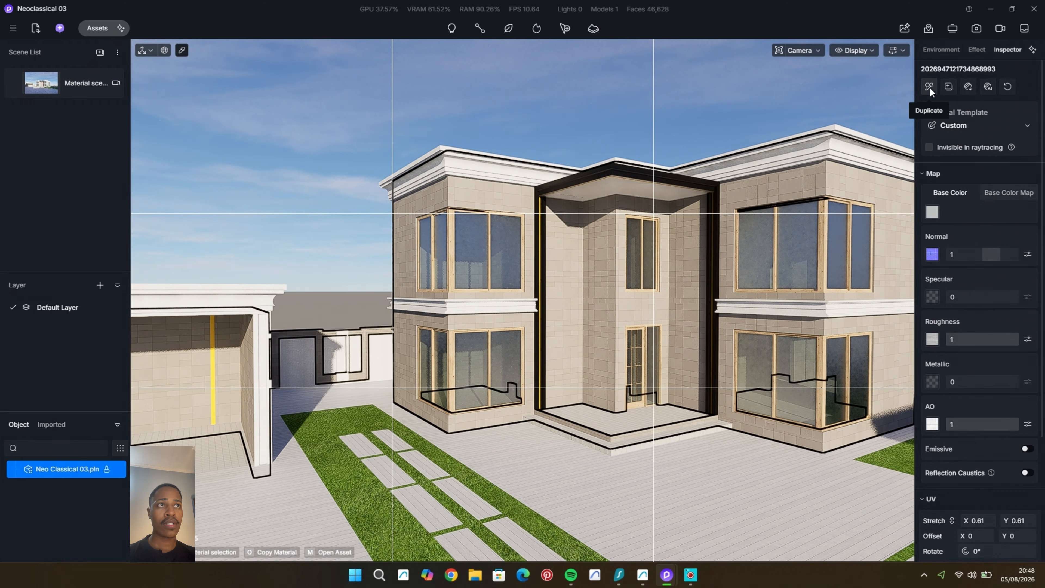
left_click(754, 147)
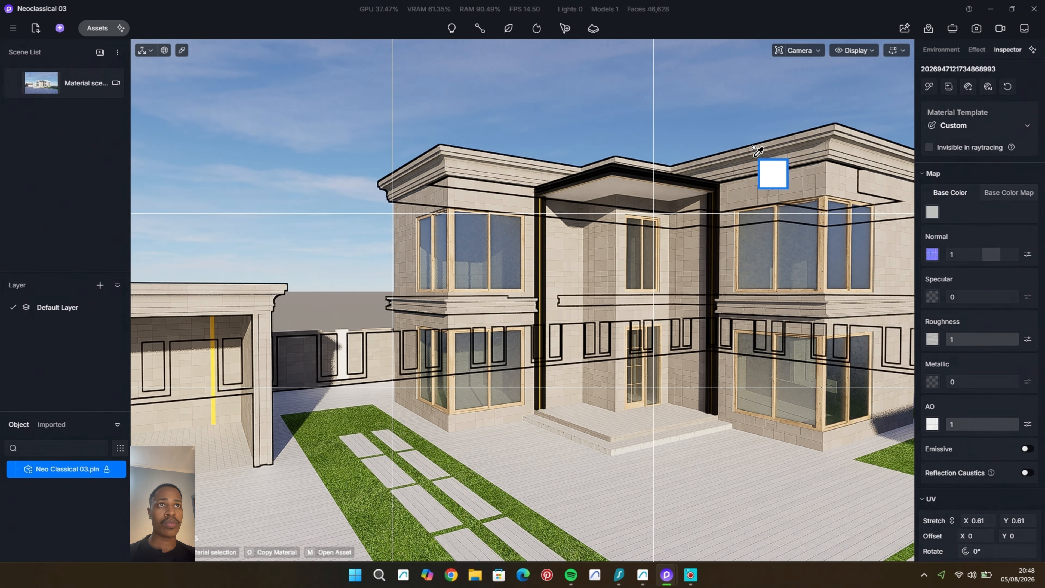
Step: Leave the material picker and undo the tile material on the cornices
key("Escape")
scroll(662, 303, "down", 4)
key("Escape")
scroll(622, 302, "down", 4)
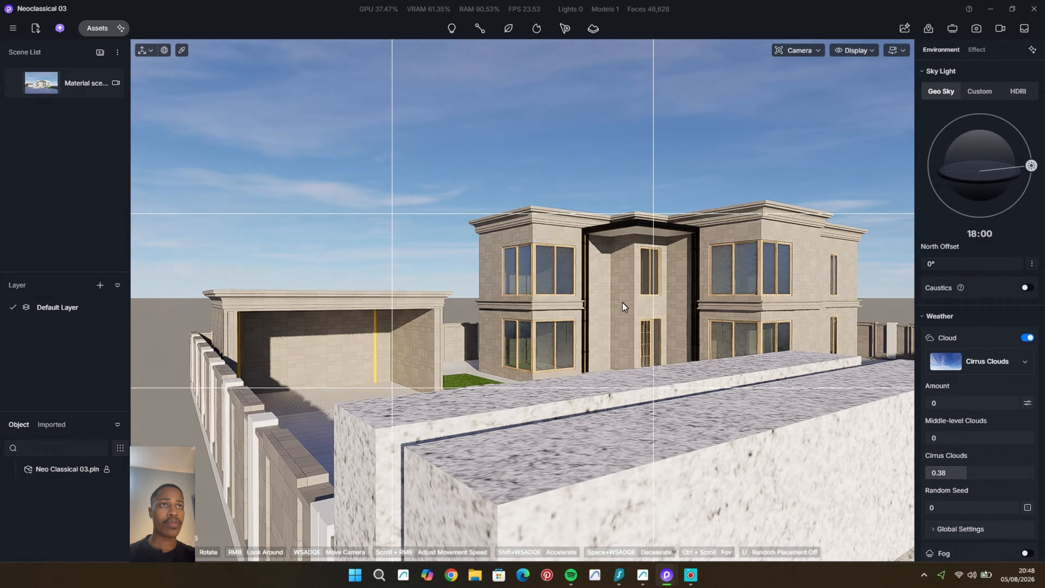
scroll(553, 320, "up", 2)
middle_click_drag(553, 319, 522, 357)
scroll(572, 342, "up", 3)
middle_click_drag(413, 349, 566, 370)
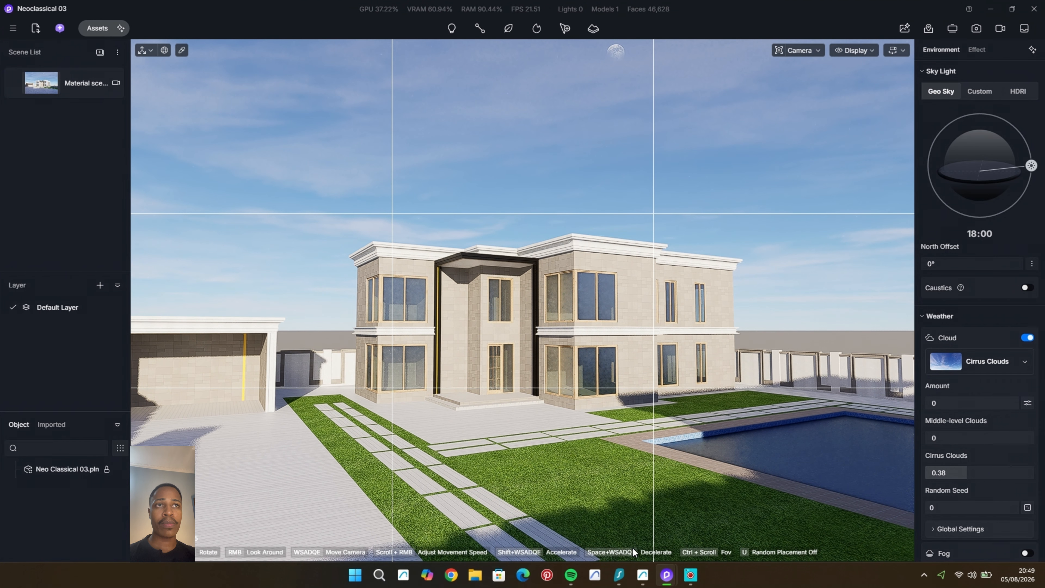
Step: Switch to Archicad and select the profiled cornices on the garage roof and the house's front facade
left_click(643, 575)
scroll(346, 357, "up", 2)
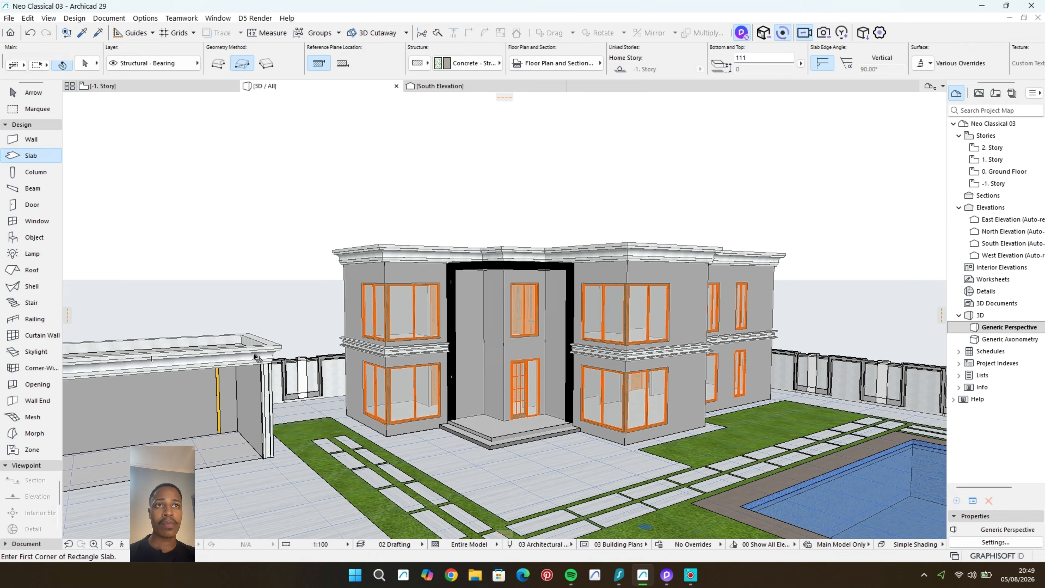
middle_click_drag(414, 321, 431, 377, "shift")
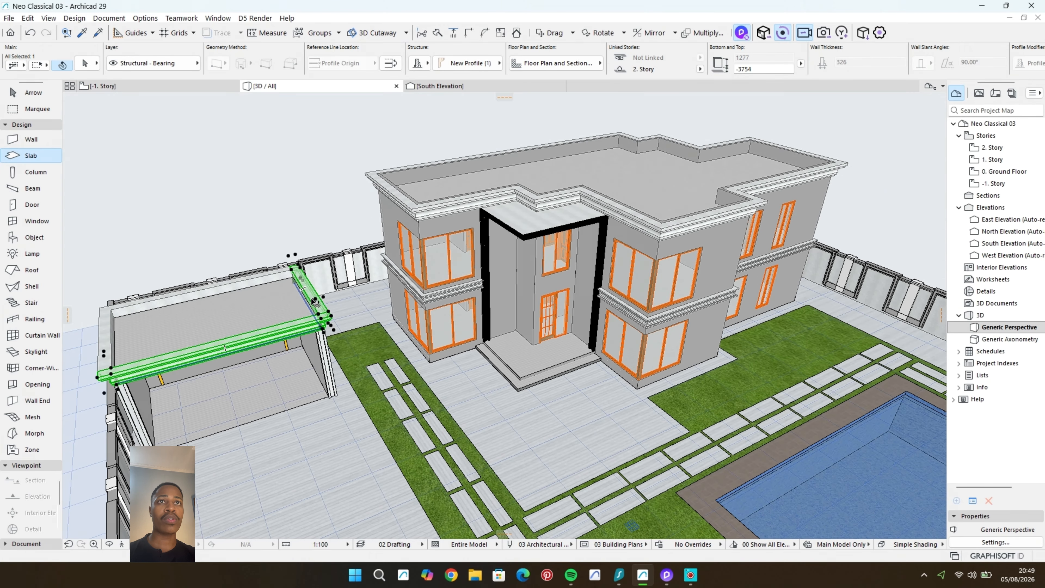
left_click(251, 280, "shift")
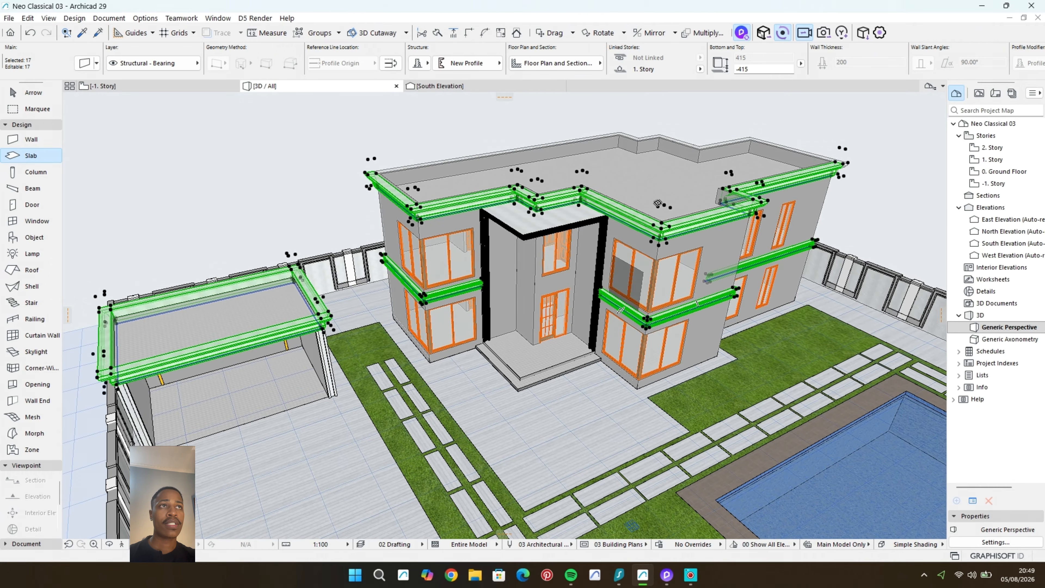
Step: Add the roof-edge and mid-level cornices along the house's side facade to the selection
middle_click_drag(657, 203, 354, 173, "shift")
scroll(411, 177, "up", 5)
left_click(444, 162, "shift")
left_click(366, 149, "shift")
left_click(310, 152, "shift")
left_click(337, 376, "shift")
left_click(374, 354, "shift")
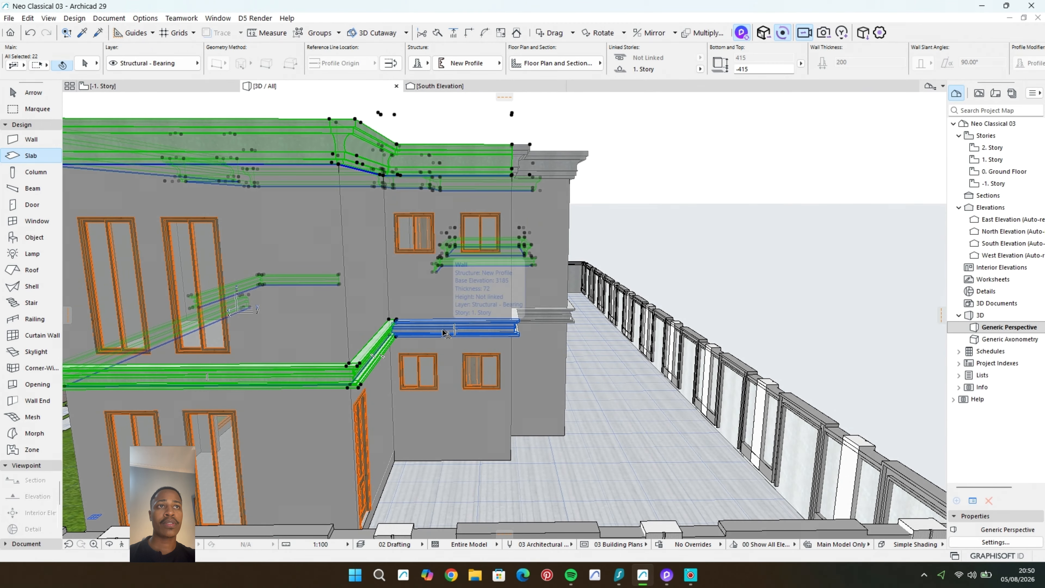
left_click(444, 333, "shift")
Step: Add the roof-edge and mid-level cornices along the house's rear facades to the selection
middle_click_drag(444, 333, 382, 333, "shift")
left_click(236, 206, "shift")
left_click(297, 206, "shift")
left_click(362, 203, "shift")
left_click(403, 384, "shift")
left_click(327, 395, "shift")
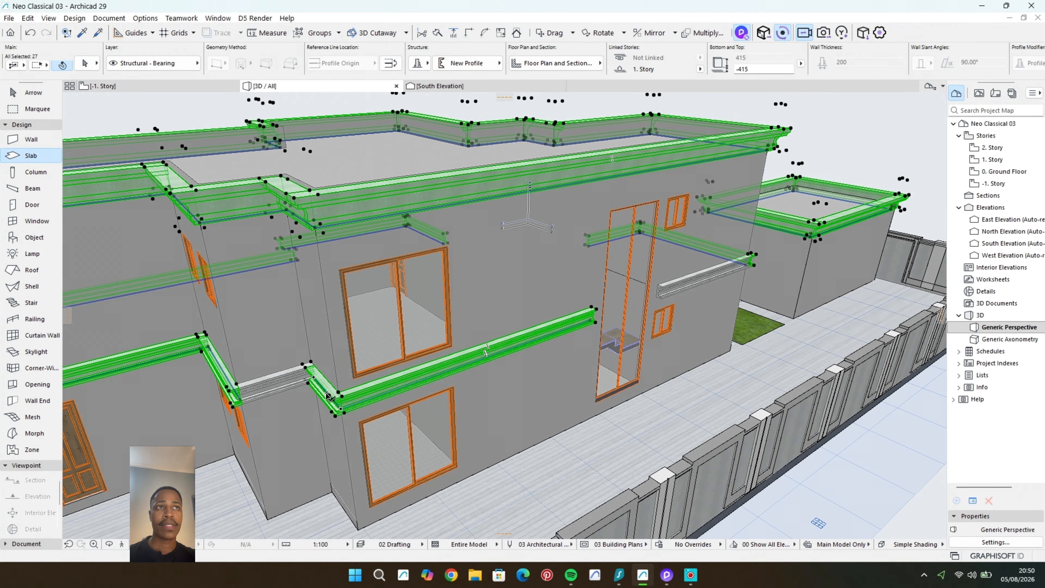
Step: Add the remaining mid-level cornice segments in the facade recesses and around the house to the selection
left_click(273, 385, "shift")
middle_click_drag(515, 354, 288, 333, "shift")
left_click(515, 299, "shift")
middle_click_drag(514, 299, 452, 288, "shift")
left_click(222, 325, "shift")
scroll(411, 267, "down", 4)
left_click(187, 255, "shift")
Step: Add the roof cornices of the poolside pavilion to the selection
middle_click_drag(576, 267, 349, 264, "shift")
scroll(535, 247, "up", 4)
middle_click_drag(535, 247, 596, 329, "shift")
scroll(458, 313, "up", 4)
left_click(436, 256, "shift")
left_click(536, 268, "shift")
left_click(379, 294, "shift")
left_click(459, 313, "shift")
middle_click_drag(349, 198, 534, 247, "shift")
left_click(598, 158, "shift")
Step: Override the surface of all selected cornices with Paint - Sand Beige and clear the selection
scroll(585, 303, "down", 3)
left_click(84, 63)
left_click(497, 365)
left_click(570, 394)
left_click(584, 395)
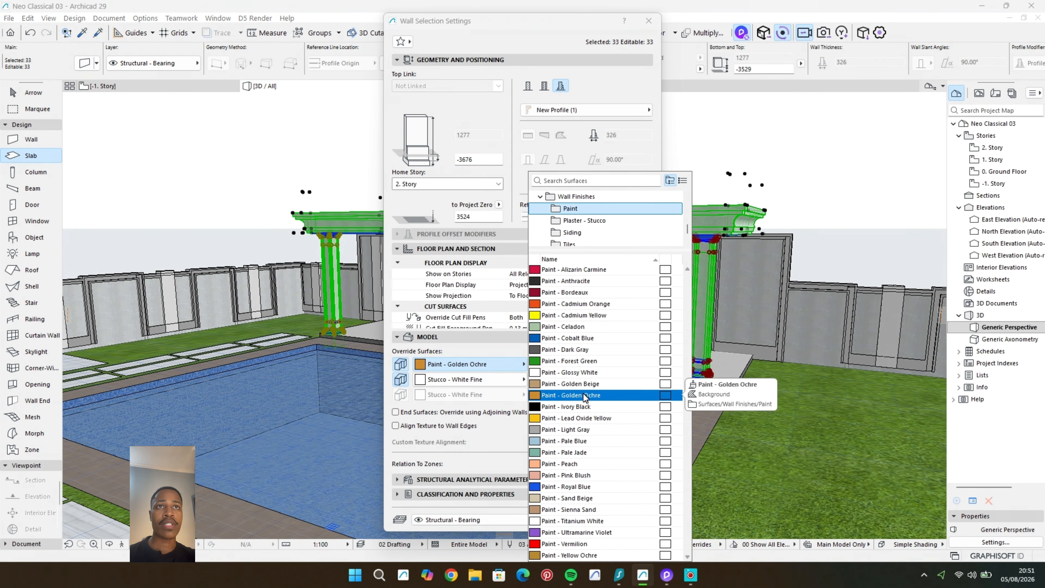
double_click(580, 499)
left_click(635, 520)
key("Escape")
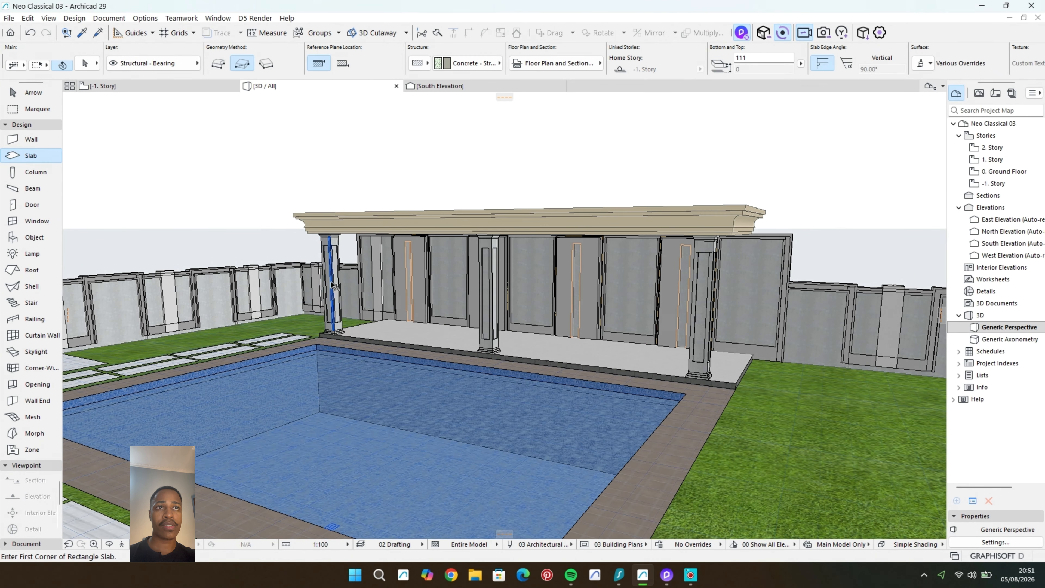
Step: Select the poolside pavilion's columns and override their surfaces with Paint - Sand Beige
left_click(700, 298, "shift")
left_click(84, 63)
left_click(496, 322)
left_click(578, 353)
double_click(590, 500)
left_click(626, 453)
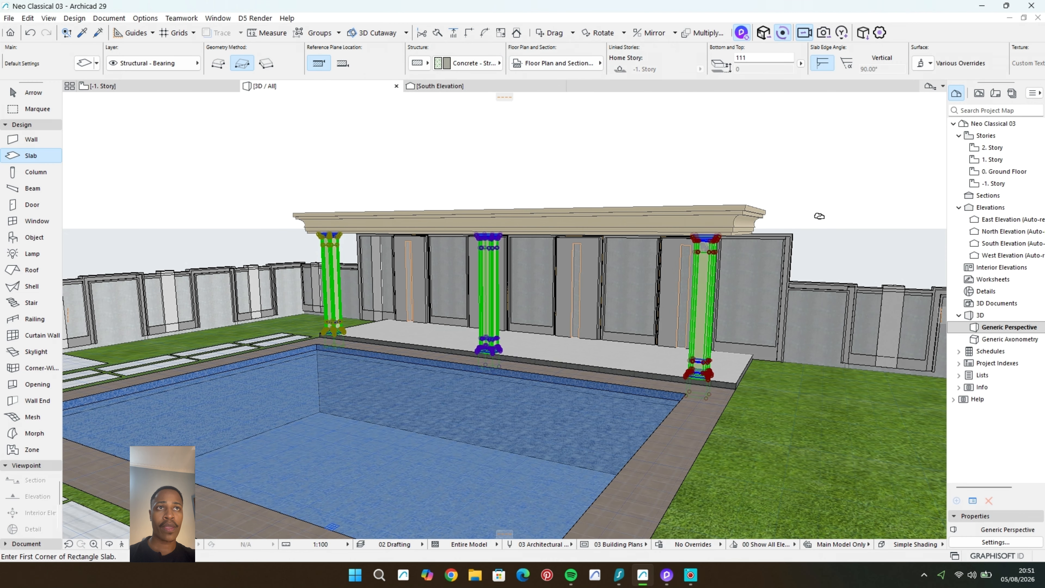
key("Escape")
left_click(704, 250, "shift")
left_click(84, 63)
left_click(497, 322)
left_click(578, 352)
double_click(585, 497)
left_click(626, 453)
key("Escape")
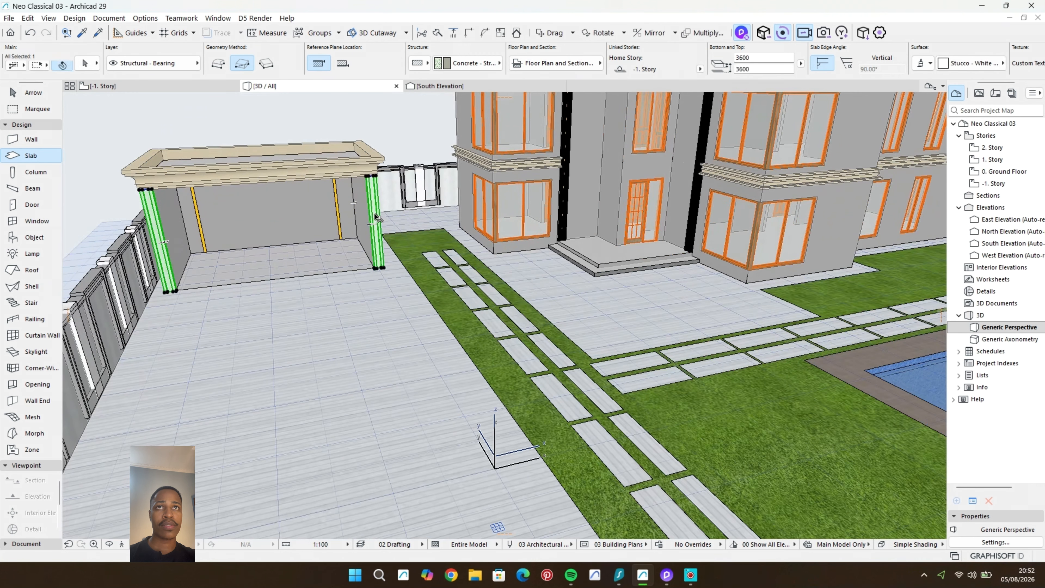
Step: Override the surfaces of the garage's two front columns with Paint - Sand Beige
left_click(84, 63)
left_click(578, 352)
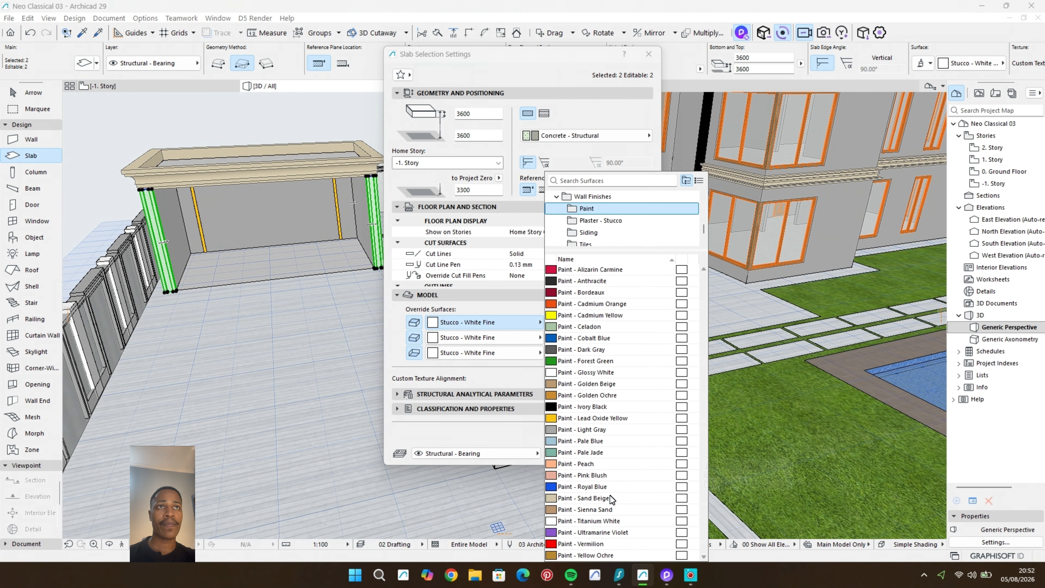
double_click(610, 495)
left_click(626, 453)
key("Escape")
Step: Switch to D5 Render and examine the recoloured cornices on the house and around the pool
middle_click_drag(421, 162, 536, 371, "shift")
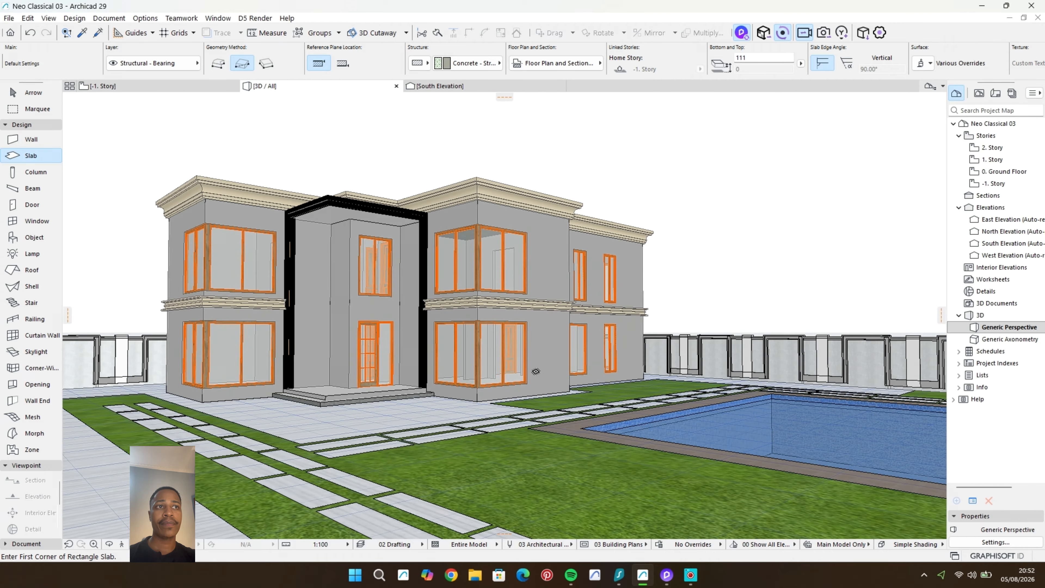
left_click(669, 577)
left_click(659, 526)
left_click(729, 258)
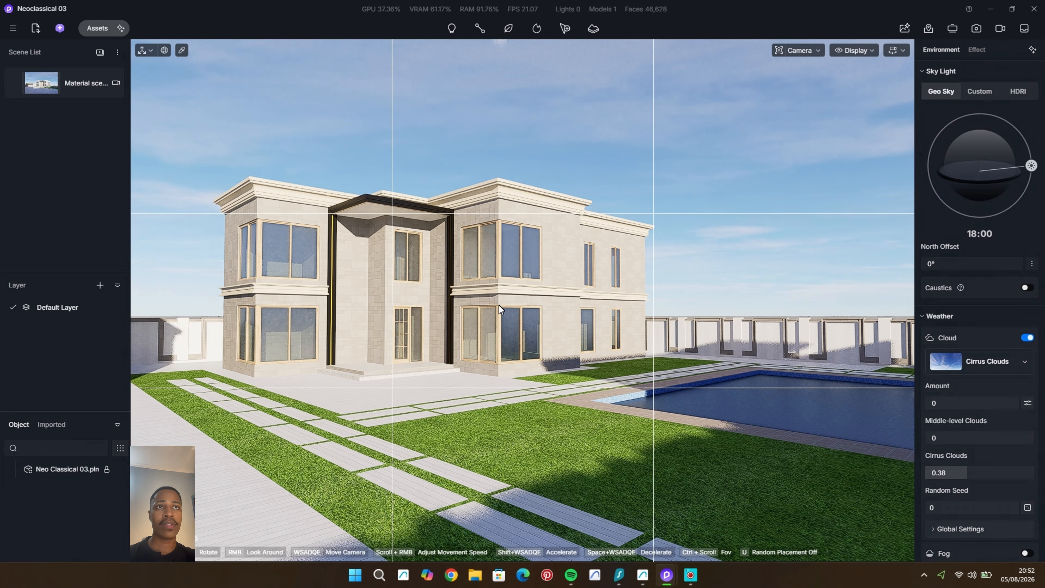
scroll(499, 305, "down", 3)
middle_click_drag(499, 306, 598, 336)
mouse_move(512, 347)
middle_mouse_down("shift")
mouse_move(473, 340)
mouse_move(523, 361)
mouse_move(495, 337)
middle_mouse_up("shift")
Step: Switch to Archicad and override the surface of the pavilion's rear cornice with Paint - Sand Beige
left_click(643, 574)
scroll(527, 336, "down", 3)
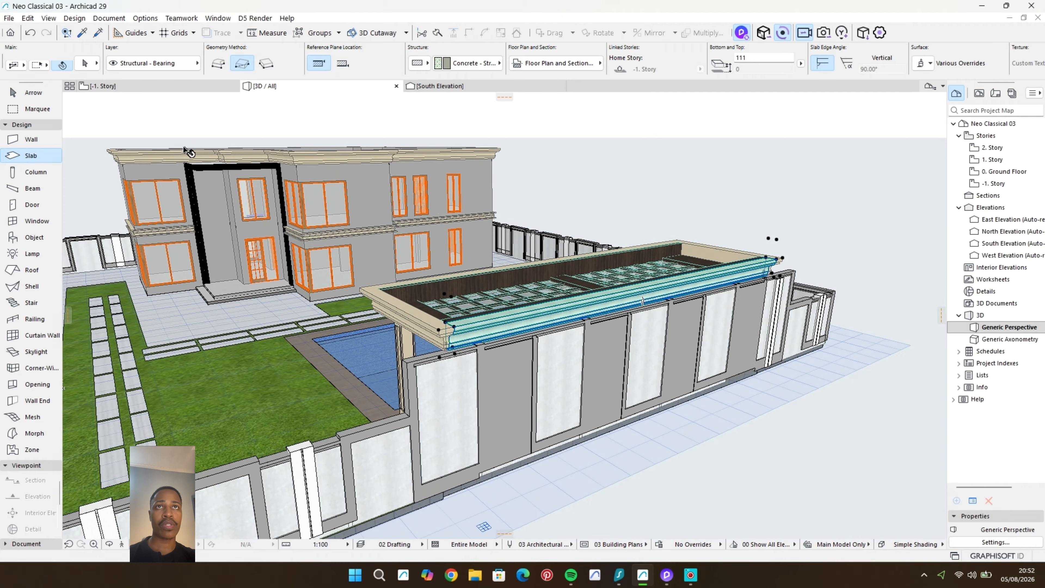
left_click(494, 337, "shift")
key("ctrl+t")
left_click(510, 364)
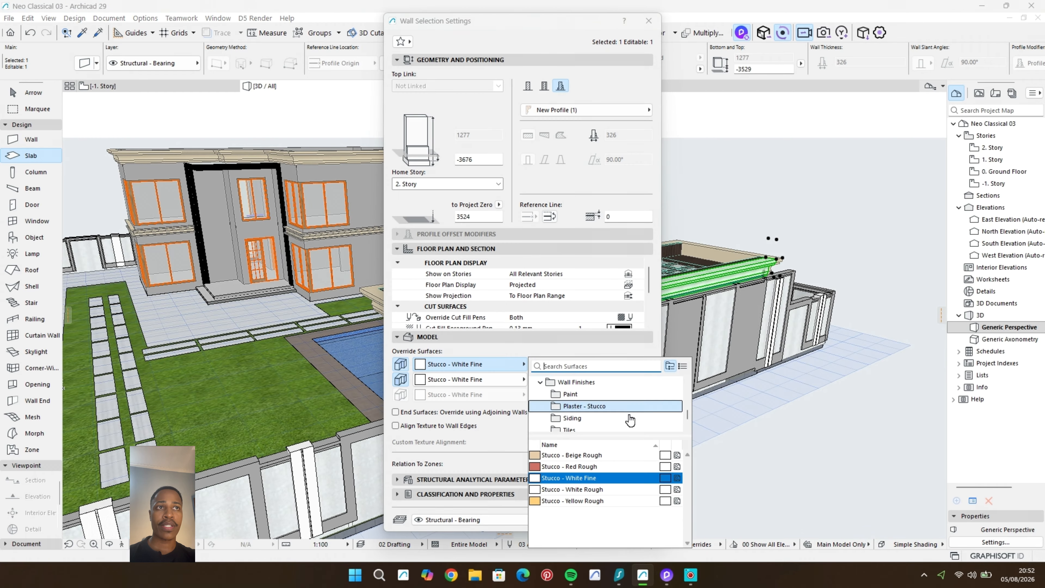
left_click(613, 394)
left_click(599, 503)
left_click(626, 519)
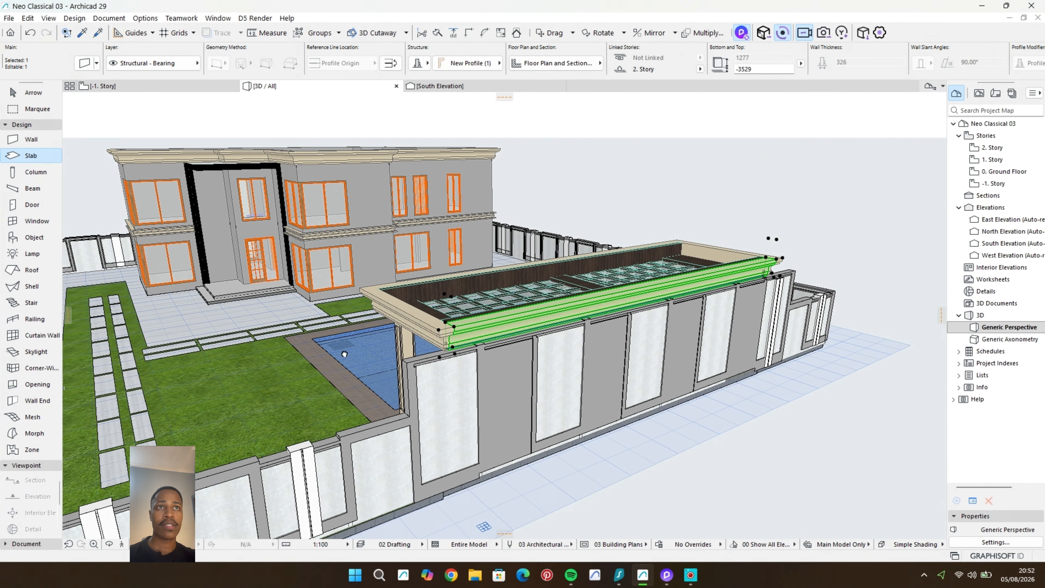
Step: Return to D5 Render and check the cornices on the house's front and side facades
middle_click_drag(344, 354, 613, 362)
scroll(291, 186, "up", 1)
left_click(667, 574)
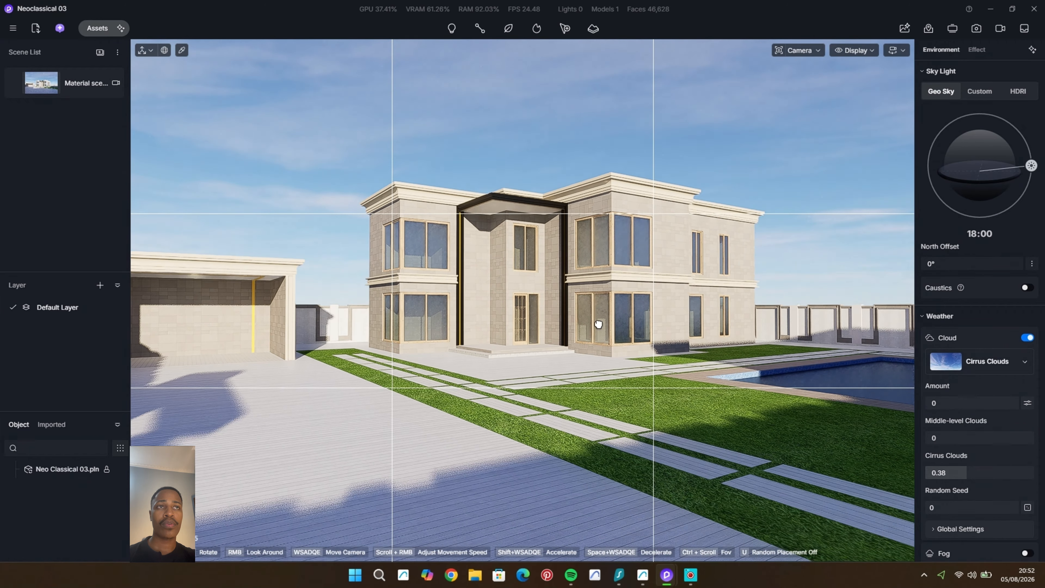
scroll(599, 324, "up", 4)
scroll(634, 315, "up", 4)
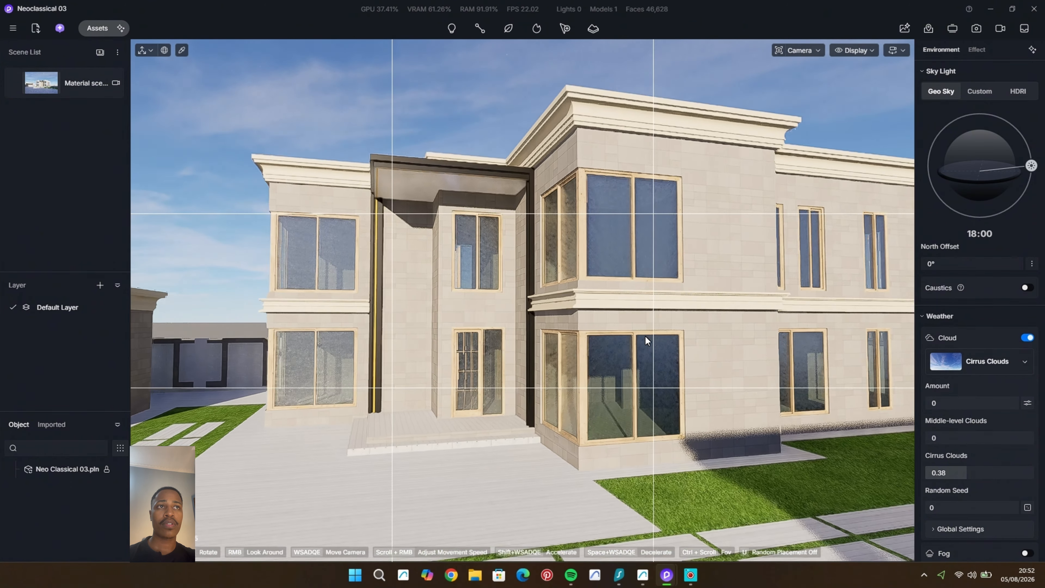
middle_click_drag(642, 336, 707, 337)
Step: Switch to Archicad and override the short mid-level cornice in the side recess with Paint - Sand Beige
left_click(642, 575)
scroll(606, 223, "up", 3)
middle_click_drag(607, 222, 566, 411)
left_click(625, 419)
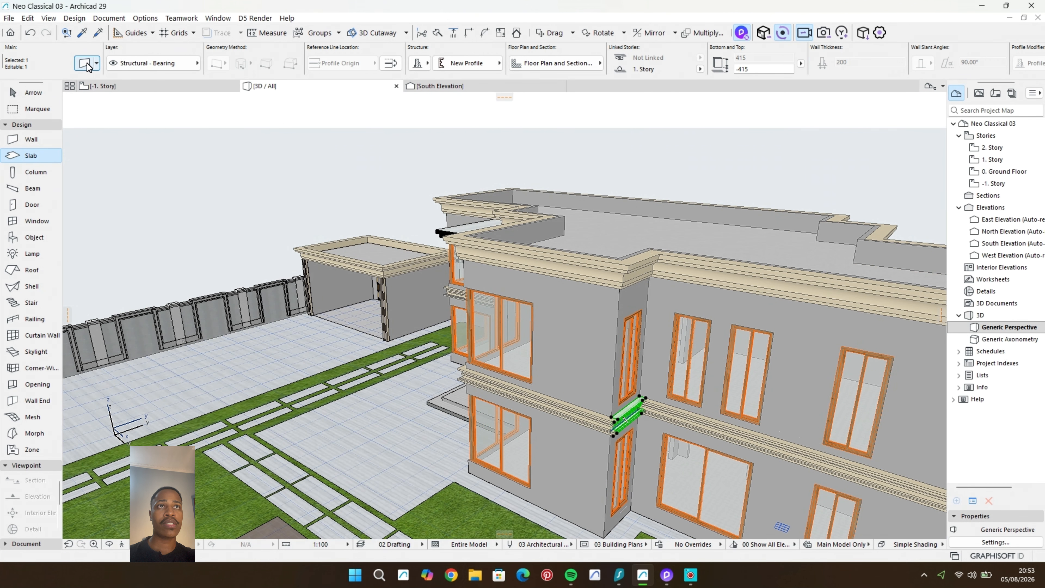
key("ctrl+t")
left_click(469, 364)
left_click(570, 395)
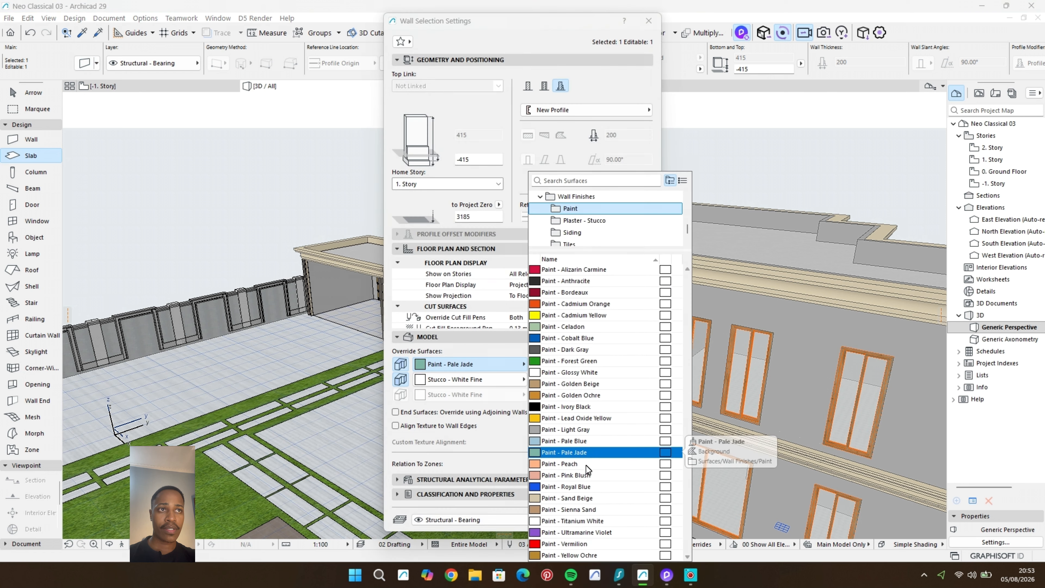
left_click(575, 498)
left_click(632, 521)
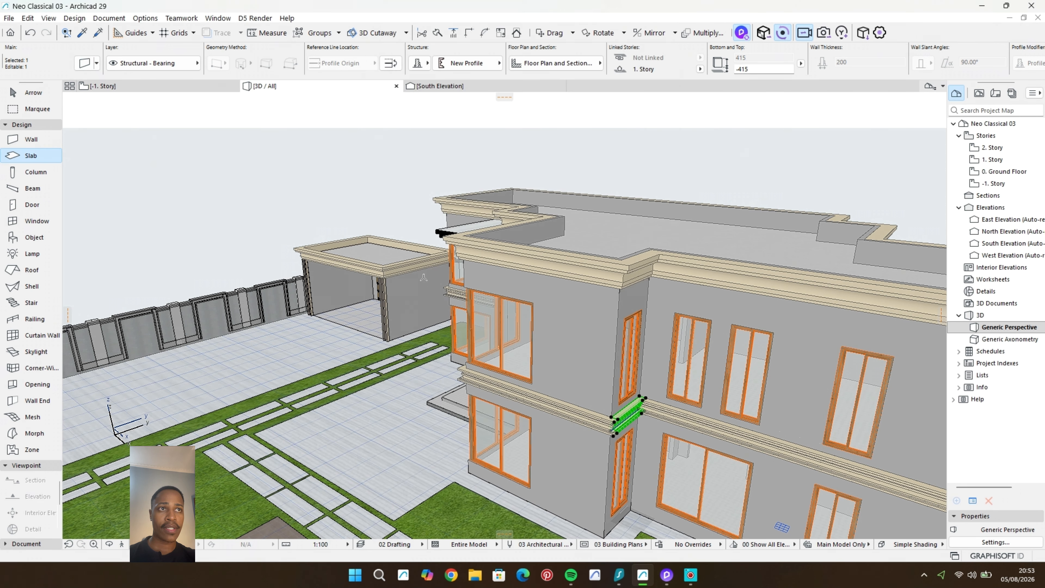
Step: Switch to D5 Render, restore the Material scene view, and apply the wall's stone tile material to the cornices
left_click(666, 575)
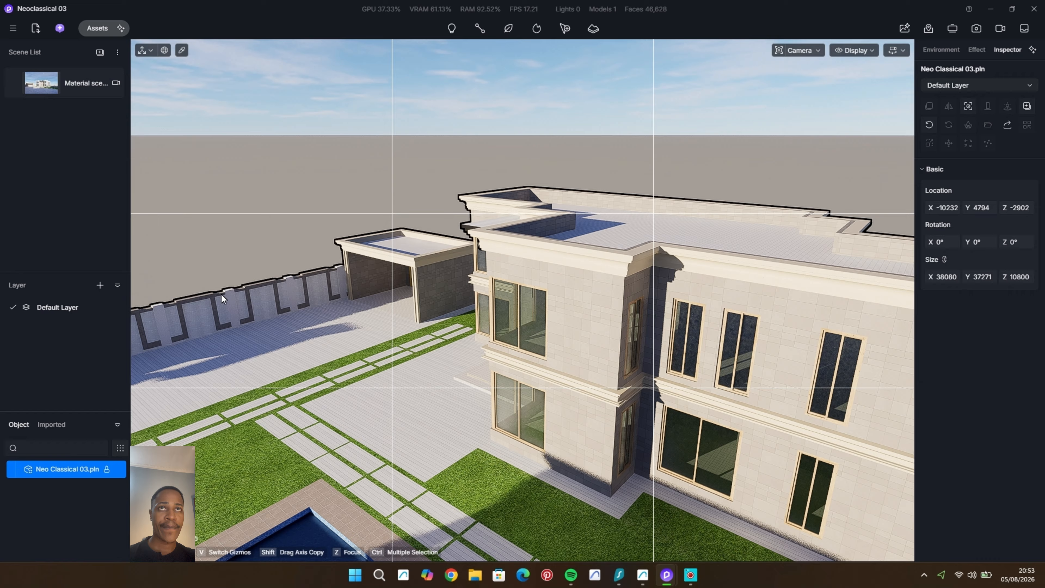
left_click(41, 87)
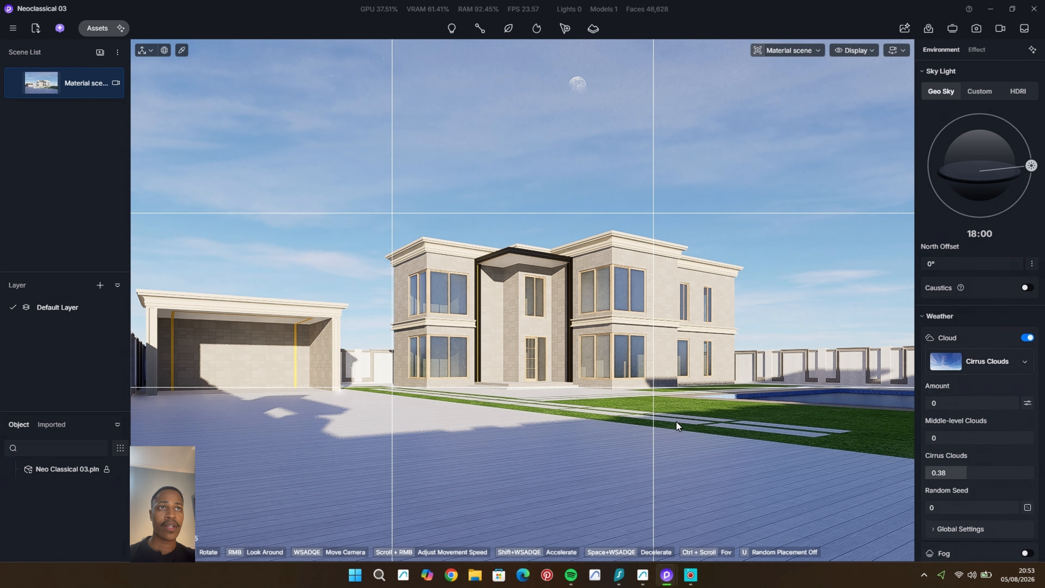
scroll(532, 374, "up", 3)
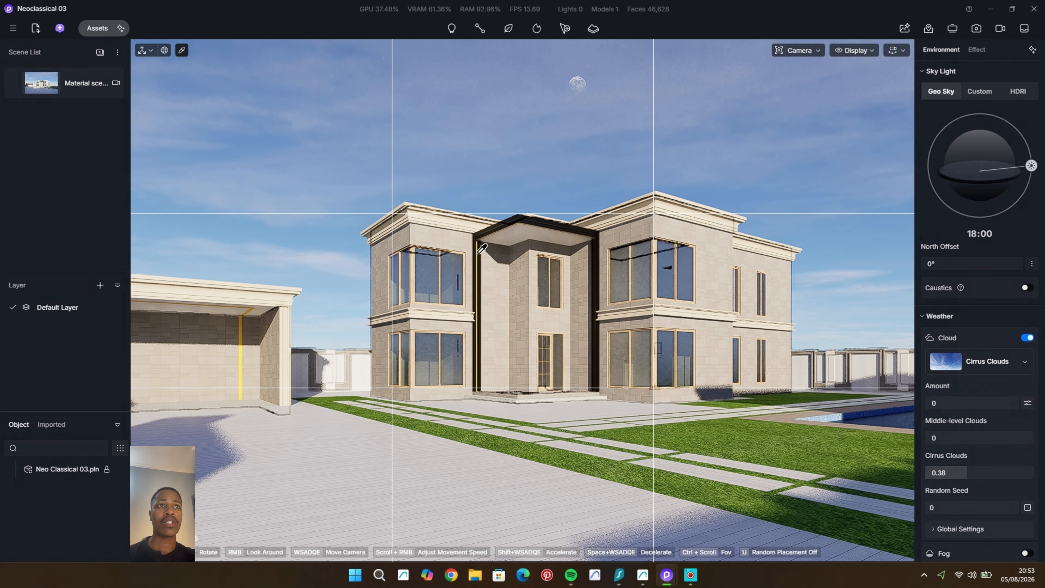
left_click(645, 284)
left_click(929, 87)
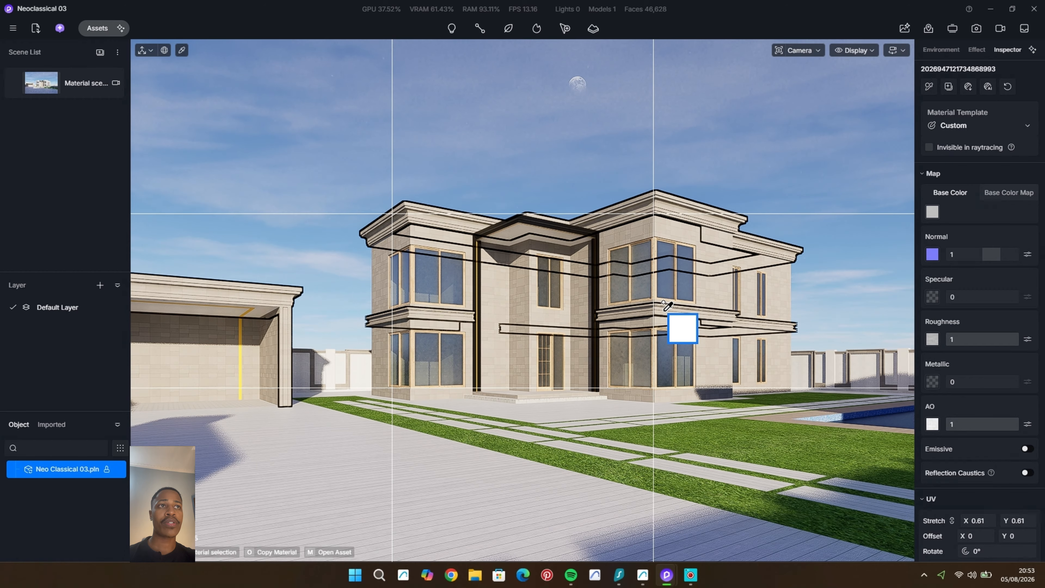
Step: Check the cornice material's base colour and return to the Material scene view
left_click(931, 211)
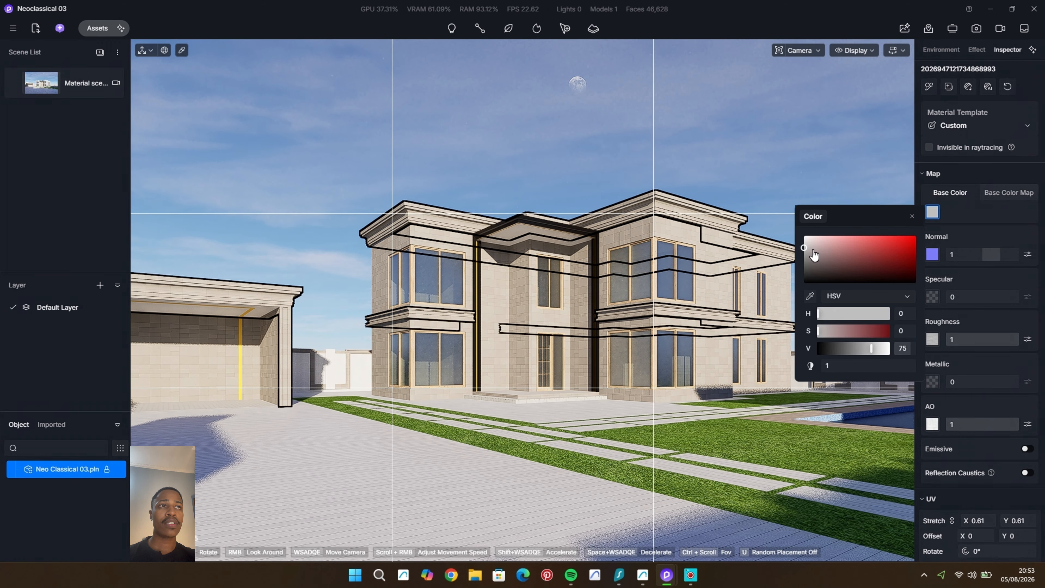
left_click(770, 202)
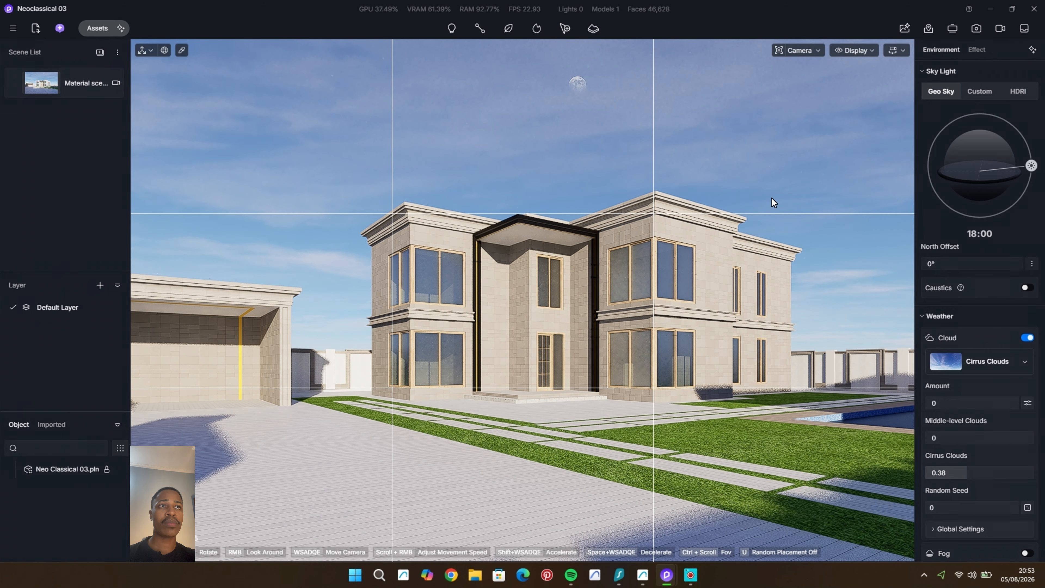
scroll(710, 366, "down", 3)
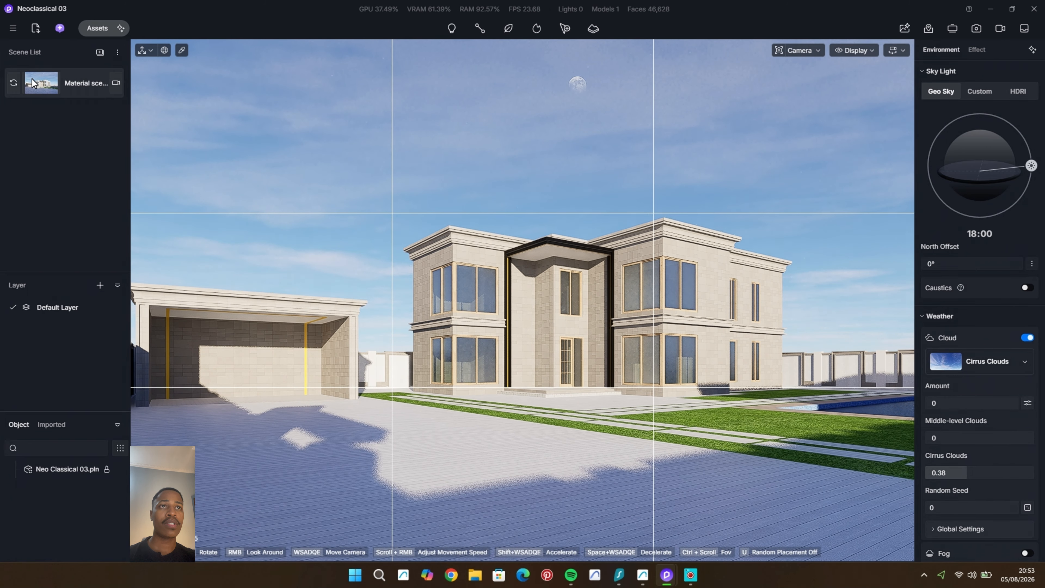
left_click(33, 83)
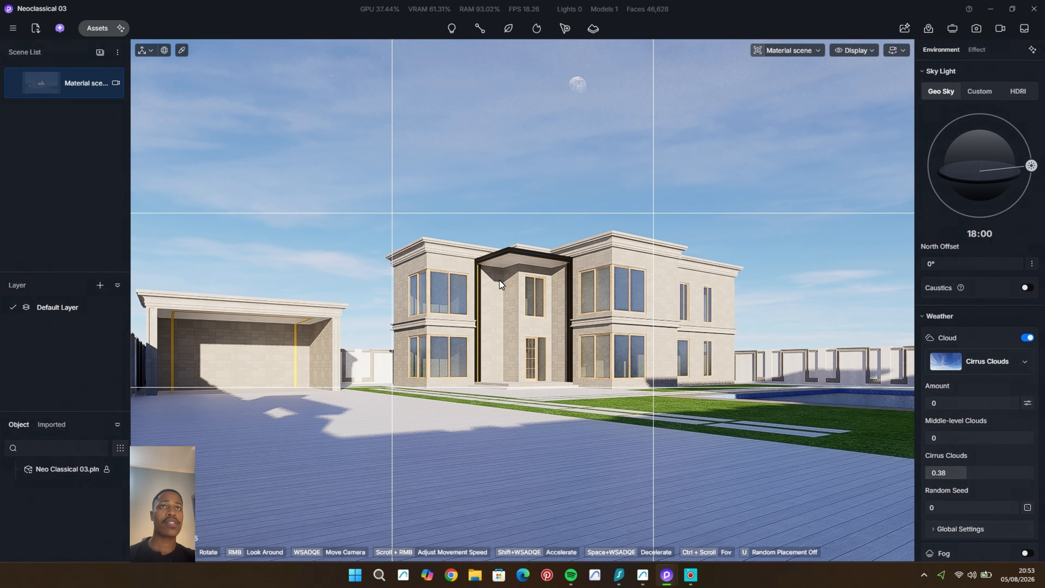
Step: Apply the Normal Glass material from the transparent glass assets to the house's window panes
left_click(101, 34)
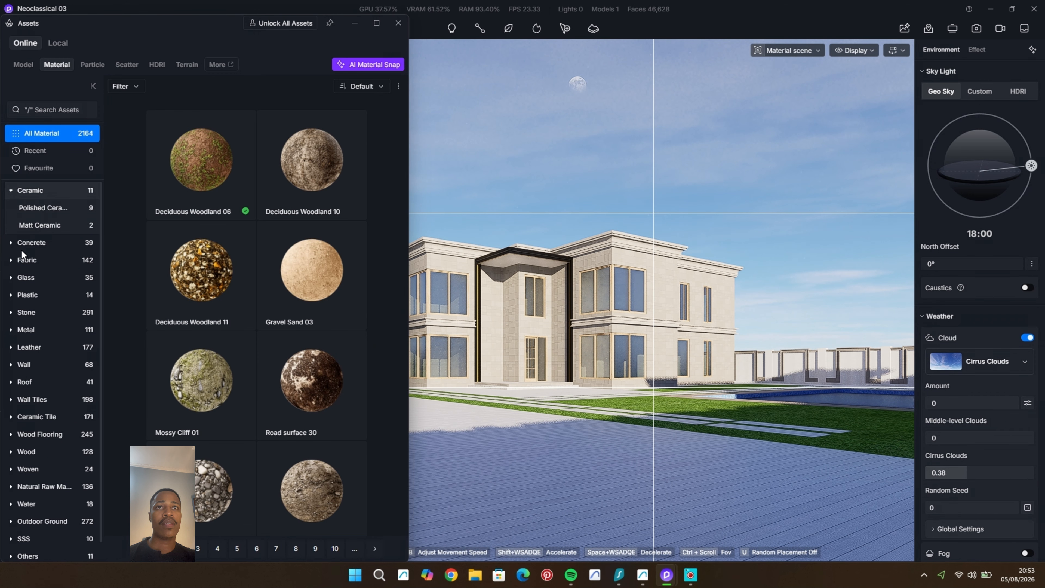
left_click(28, 277)
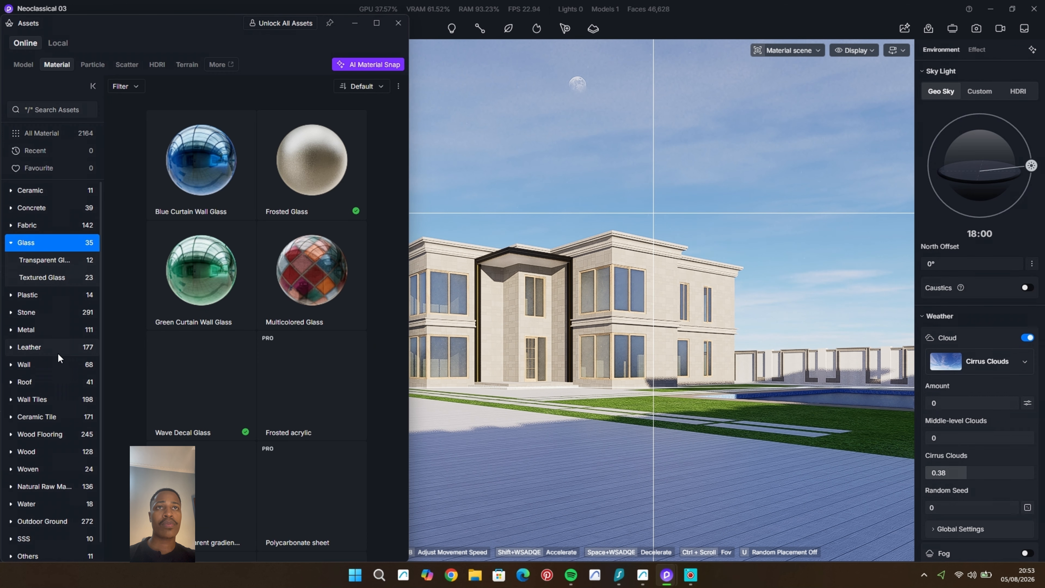
left_click(53, 263)
left_click_drag(433, 399, 442, 285)
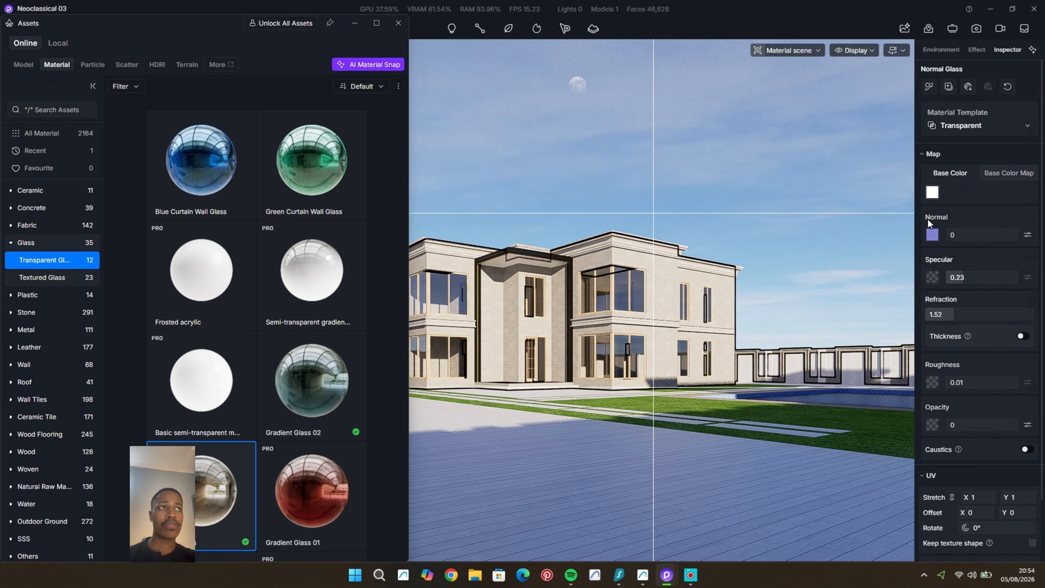
Step: Darken the window glass's base colour to an HSV value of 87 and close the asset library
left_click(932, 192)
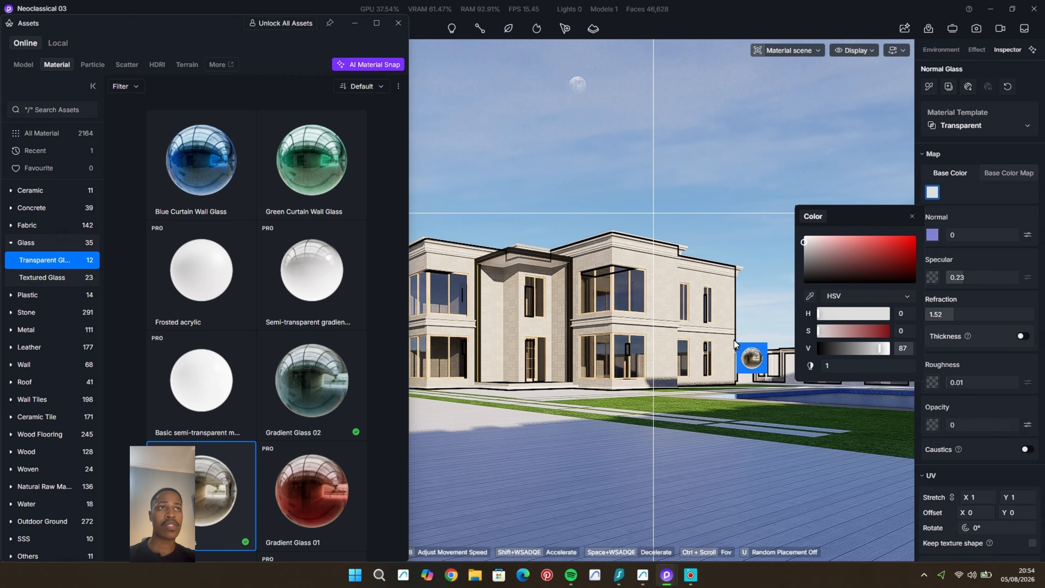
left_click(398, 23)
scroll(551, 320, "up", 5)
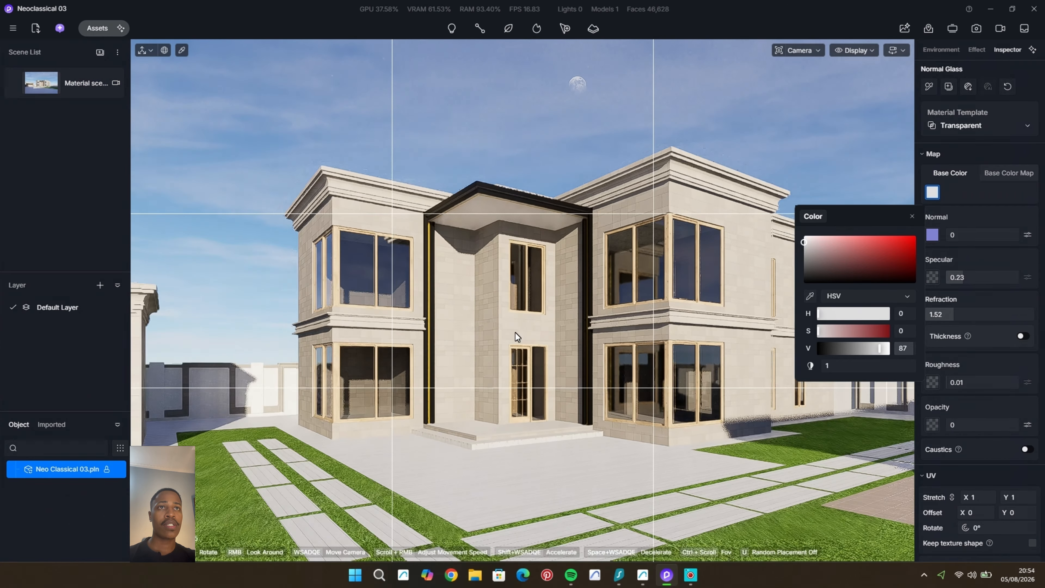
scroll(515, 333, "up", 5)
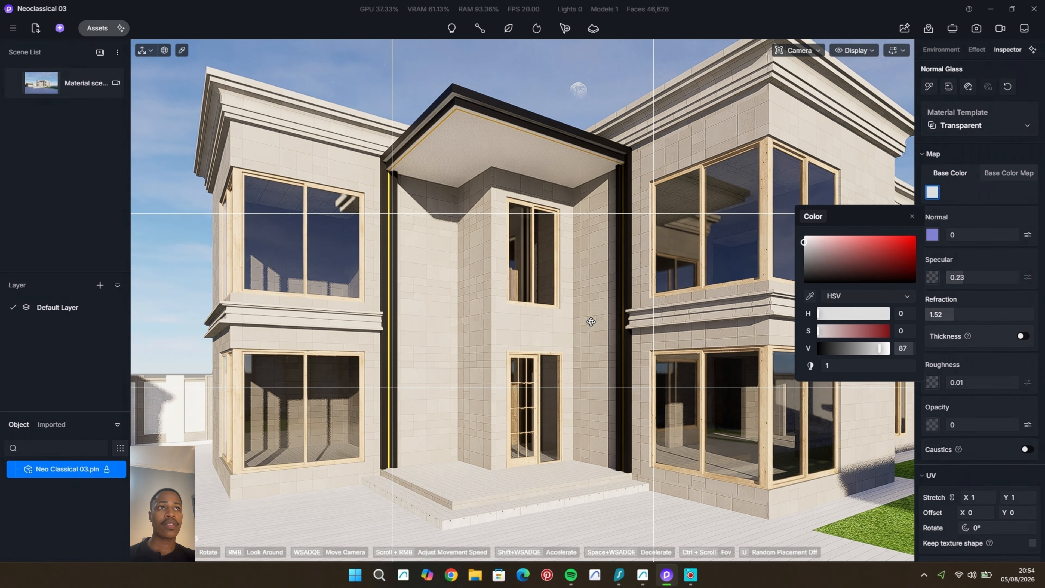
left_click(580, 93)
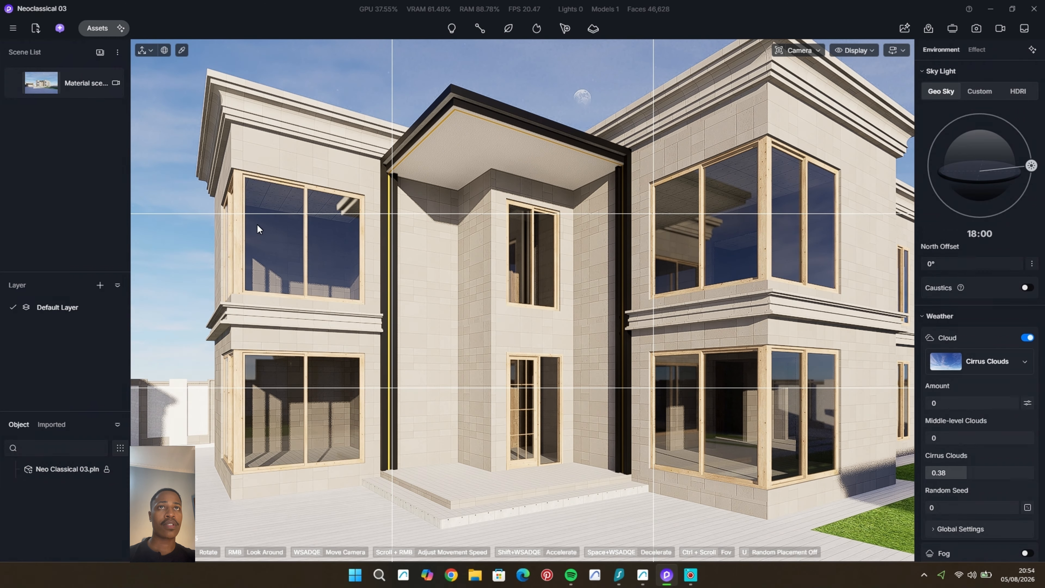
Step: Apply the Black Iron material from the metal assets to the window and door frames
left_click(95, 28)
left_click(10, 242)
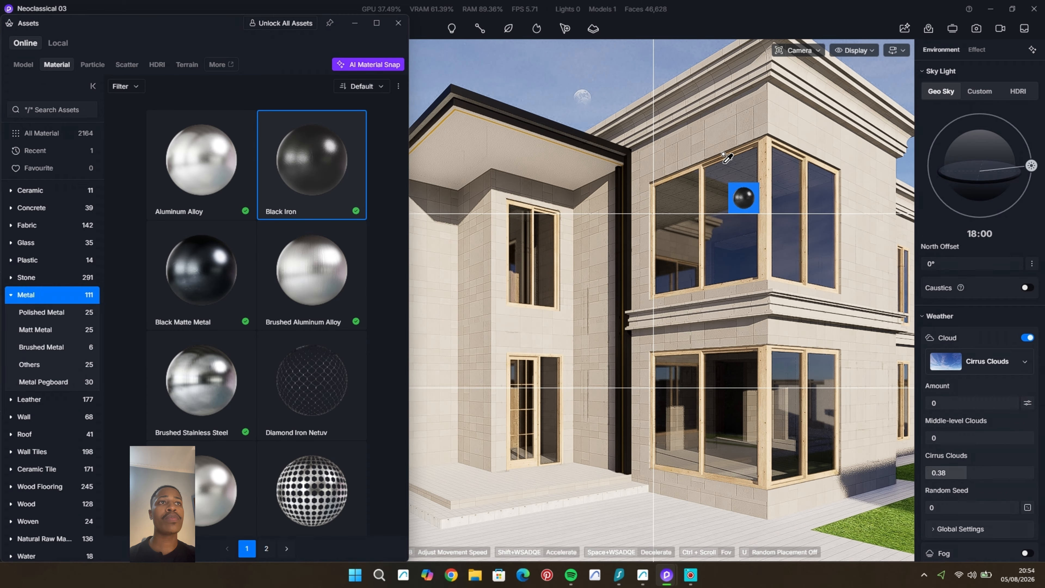
left_click(700, 160)
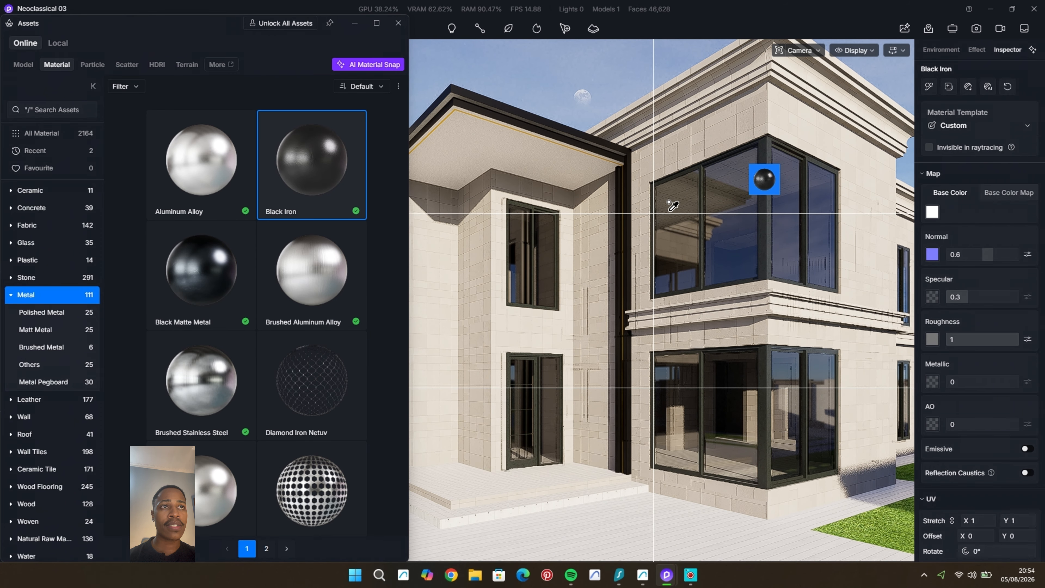
scroll(522, 385, "up", 5)
scroll(500, 349, "up", 5)
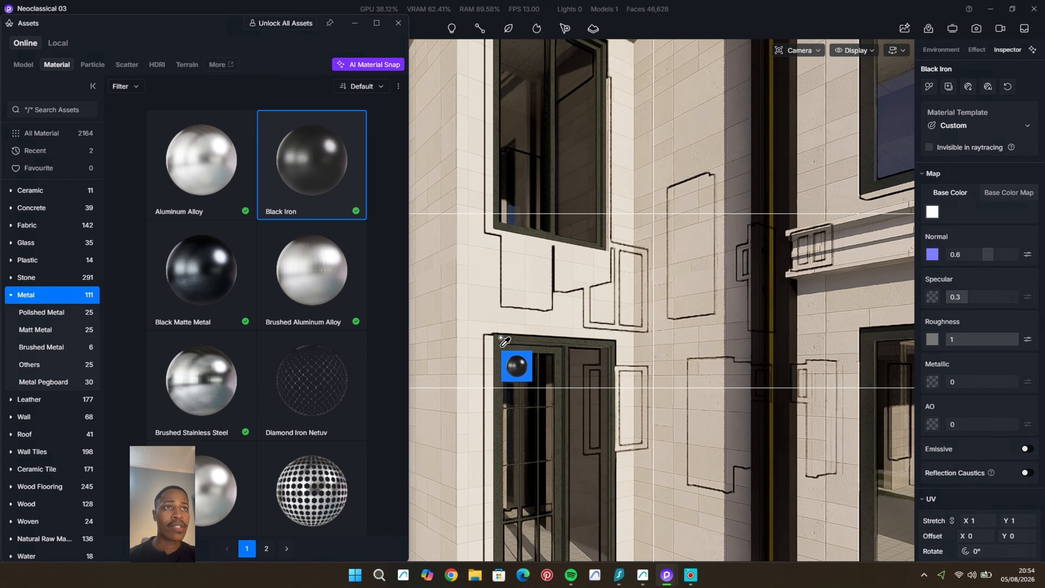
scroll(502, 344, "up", 5)
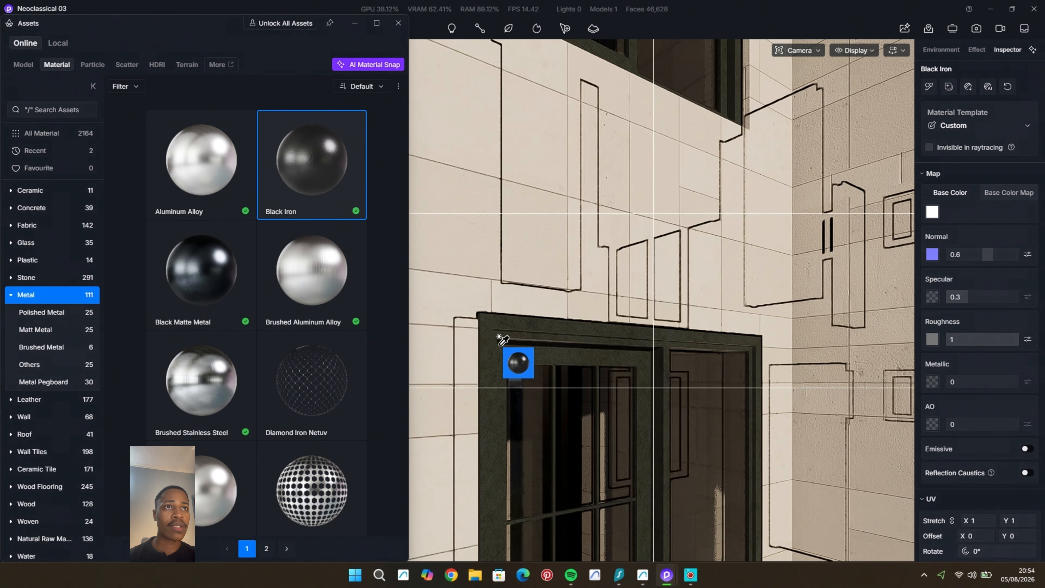
Step: Set the Black Iron frame material's specular to 0 and darken its base colour to an HSV value of 82
mouse_move(938, 298)
left_mouse_down()
mouse_move(1027, 303)
mouse_move(937, 302)
left_mouse_up()
left_click(932, 212)
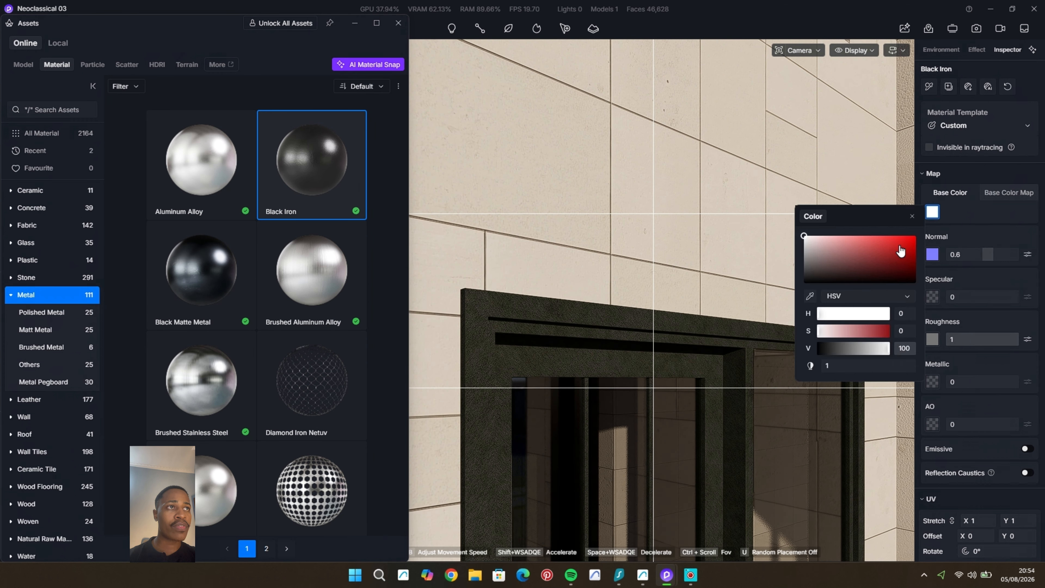
left_click_drag(810, 246, 810, 253)
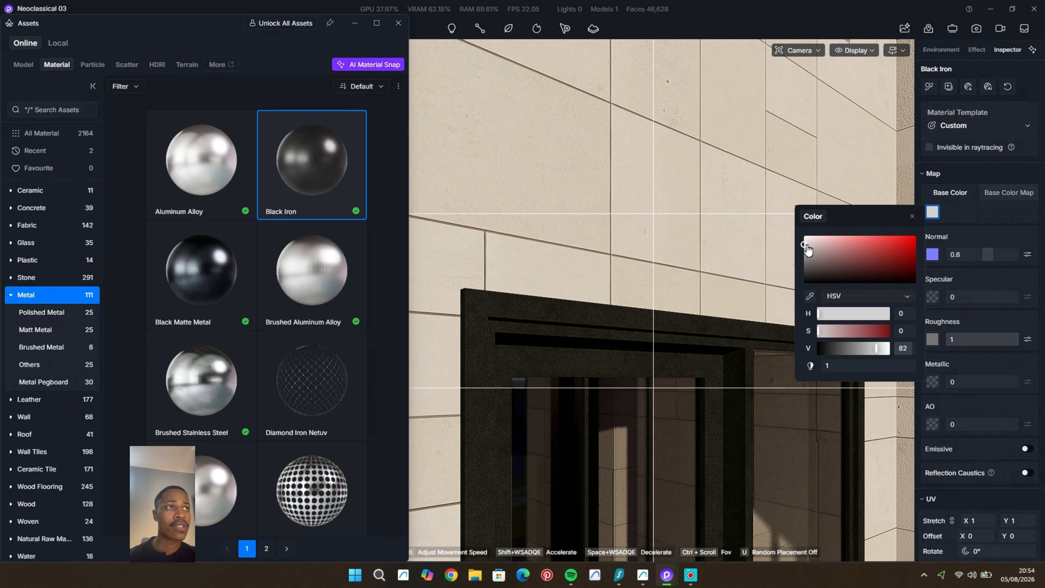
left_click(912, 216)
left_click(398, 23)
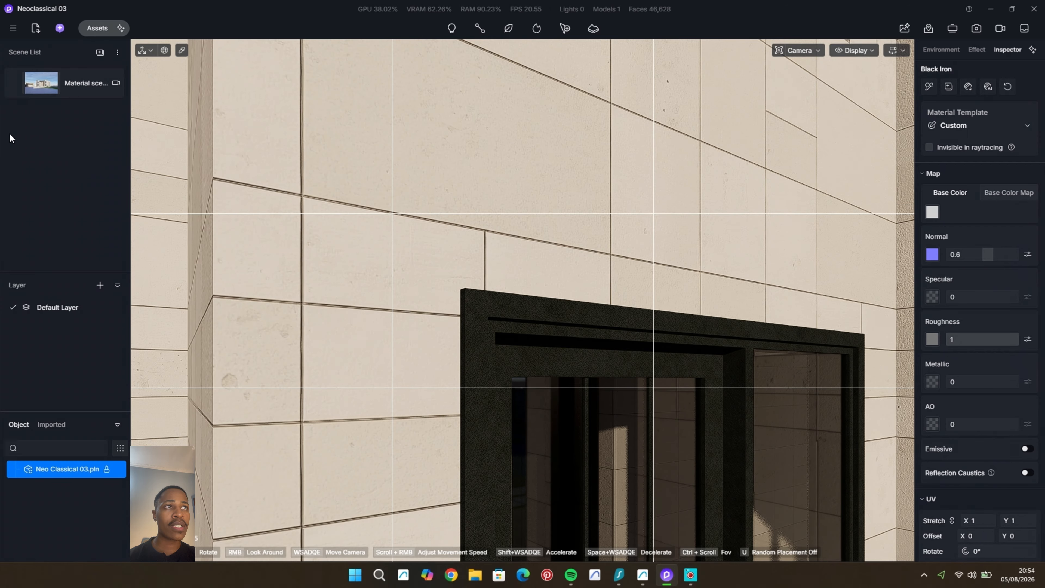
Step: Return to the Material scene view and slightly lighten the base colour of the house's window glass
left_click(17, 88)
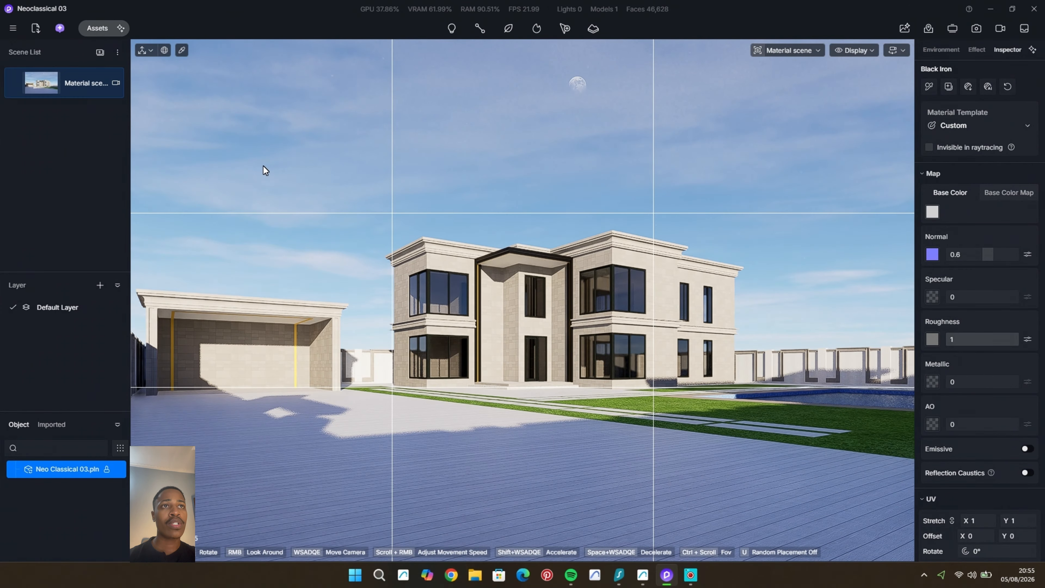
left_click(342, 181)
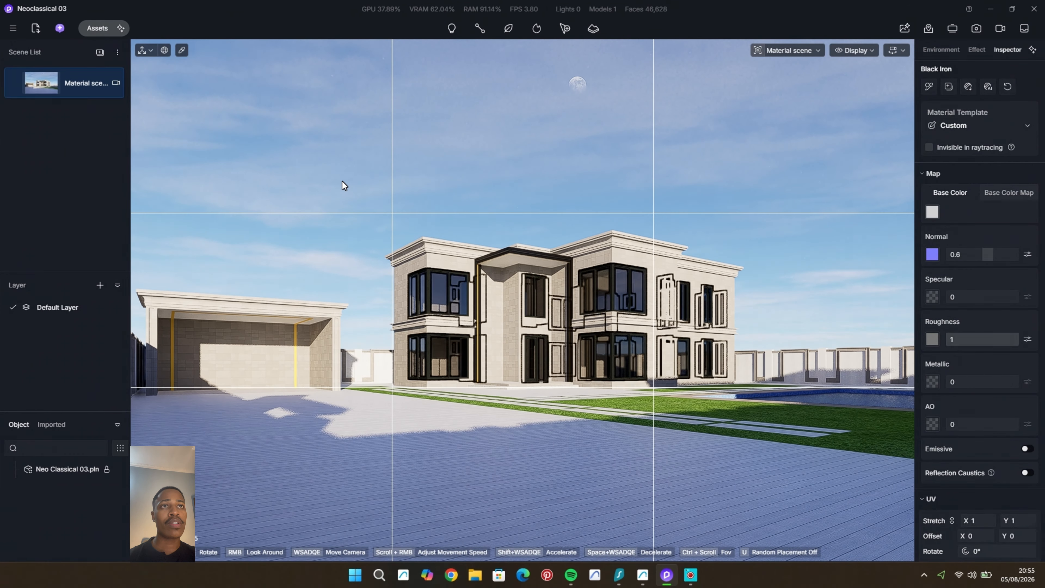
left_click(637, 285)
left_click(932, 192)
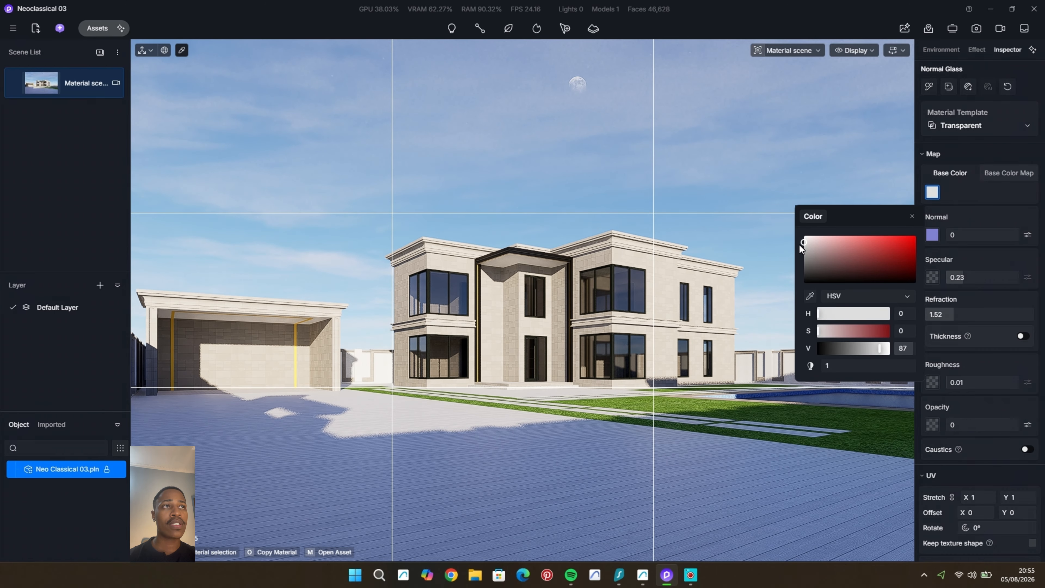
left_click_drag(802, 245, 798, 242)
left_click(927, 198)
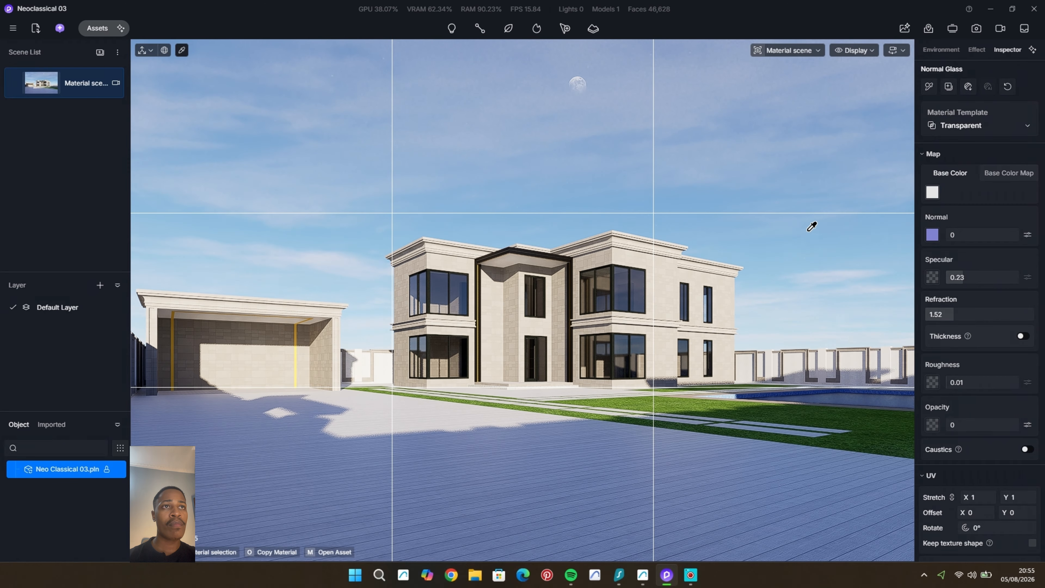
Step: Open the asset library and switch the camera to perspective view, framing the driveway in front of the house
right_click(809, 230)
left_click(92, 31)
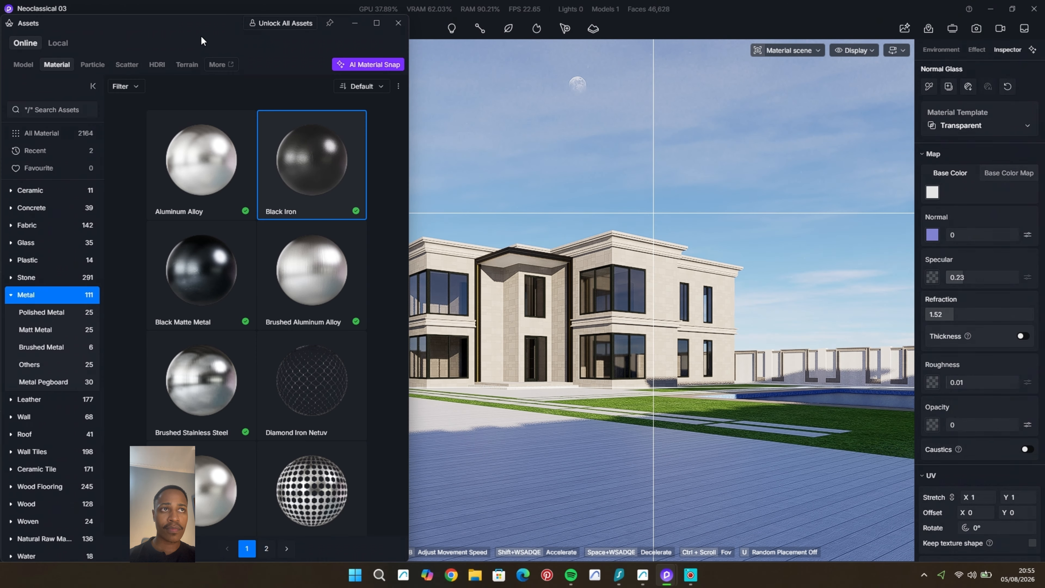
left_click(817, 50)
left_click(759, 292)
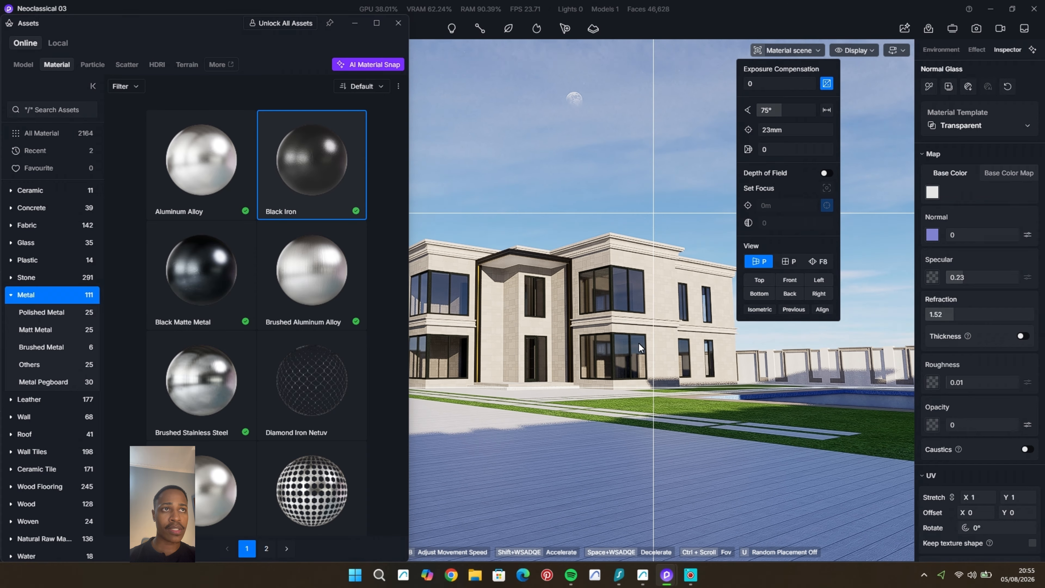
middle_click_drag(701, 288, 671, 372)
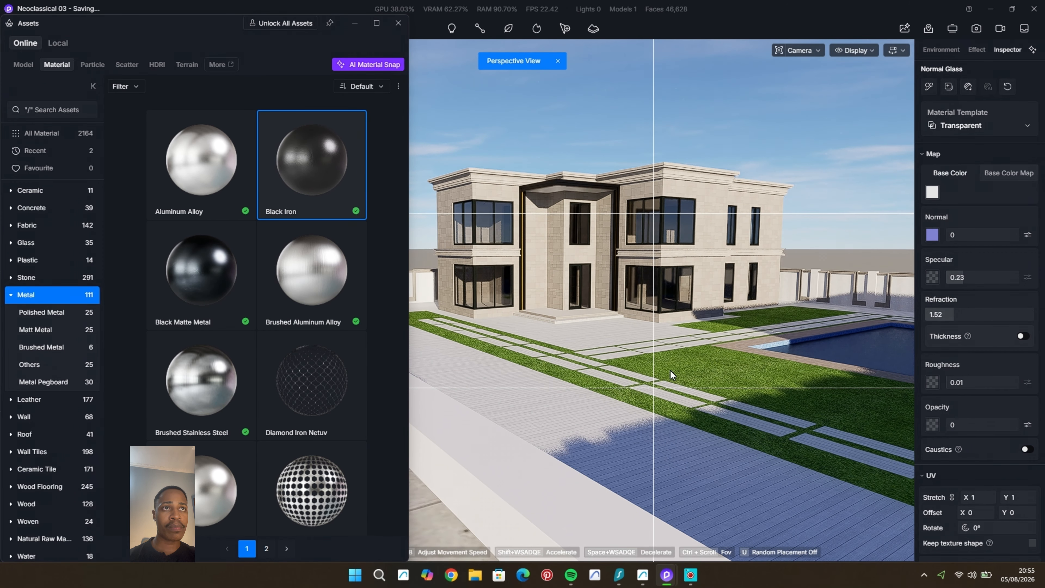
right_click_drag(671, 371, 547, 386)
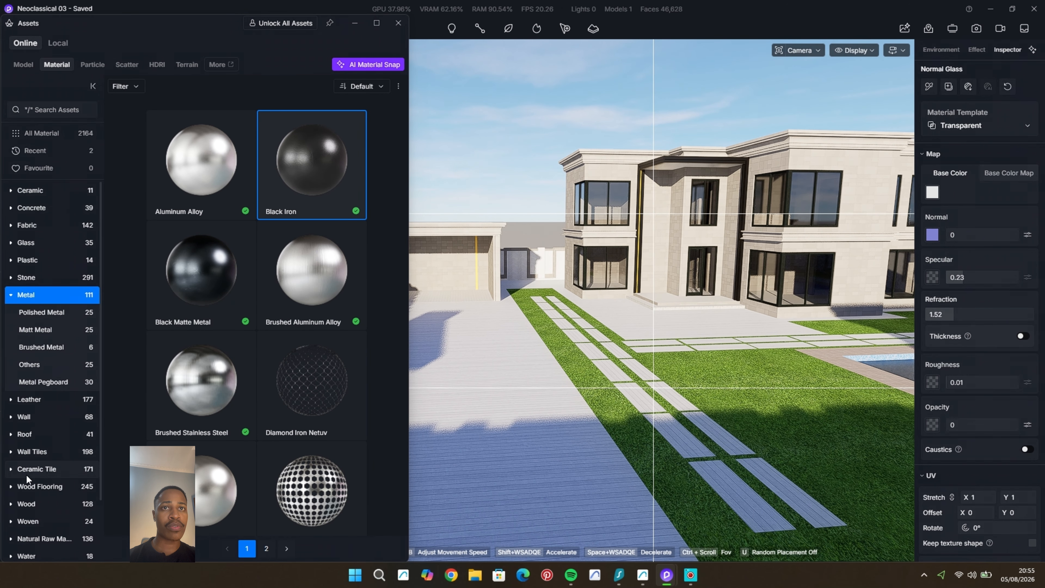
Step: Apply the Concrete block material from the outdoor ground assets to the driveway paving and close the asset library
scroll(35, 531, "down", 2)
left_click(45, 510)
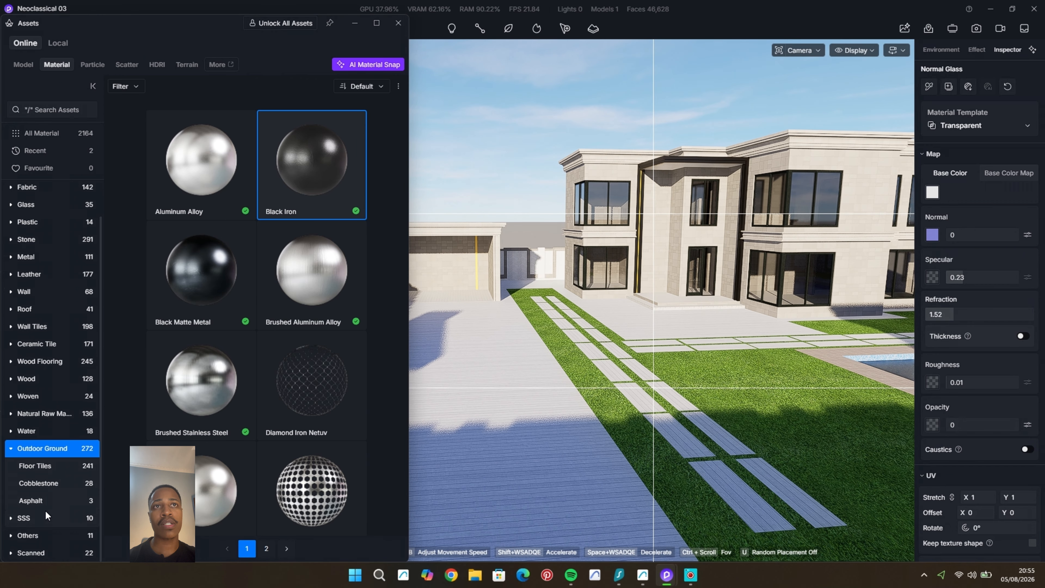
scroll(288, 321, "down", 4)
left_click_drag(314, 346, 520, 391)
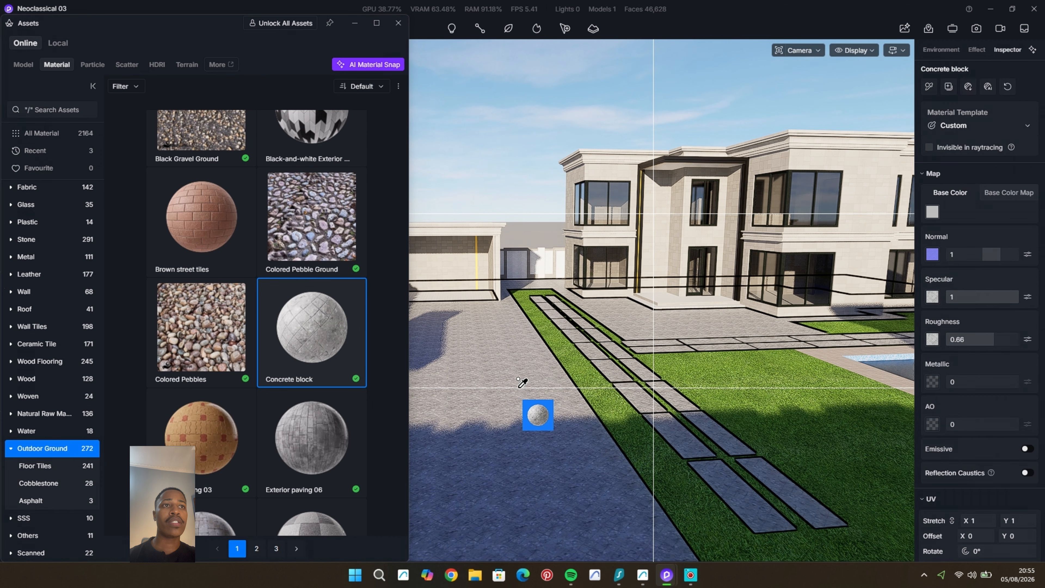
left_click(397, 23)
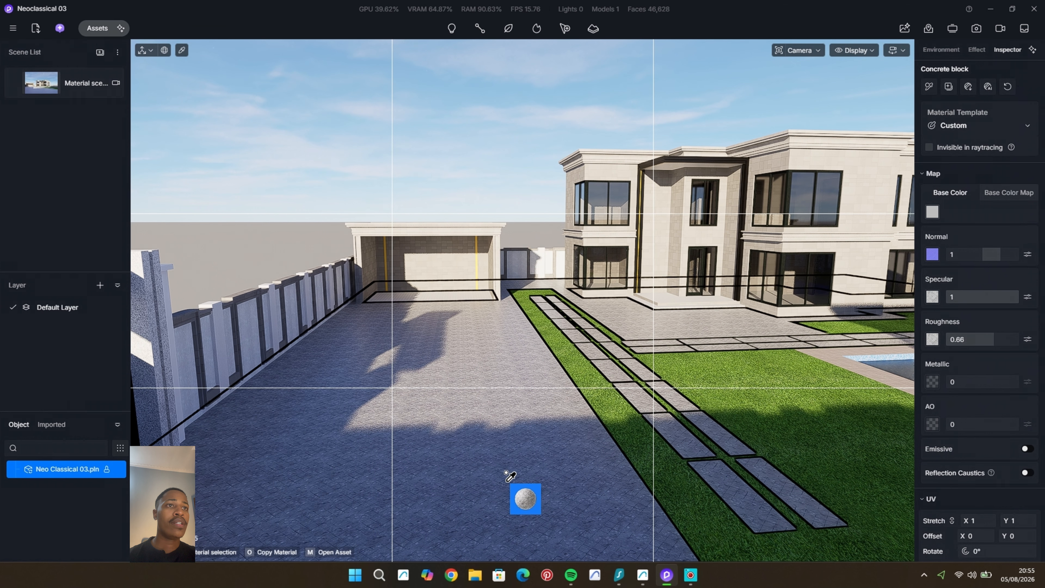
Step: Set the Concrete block paving's specular to 0 and its UV stretch to 0.73 in X and Y
left_click_drag(927, 306, 924, 309)
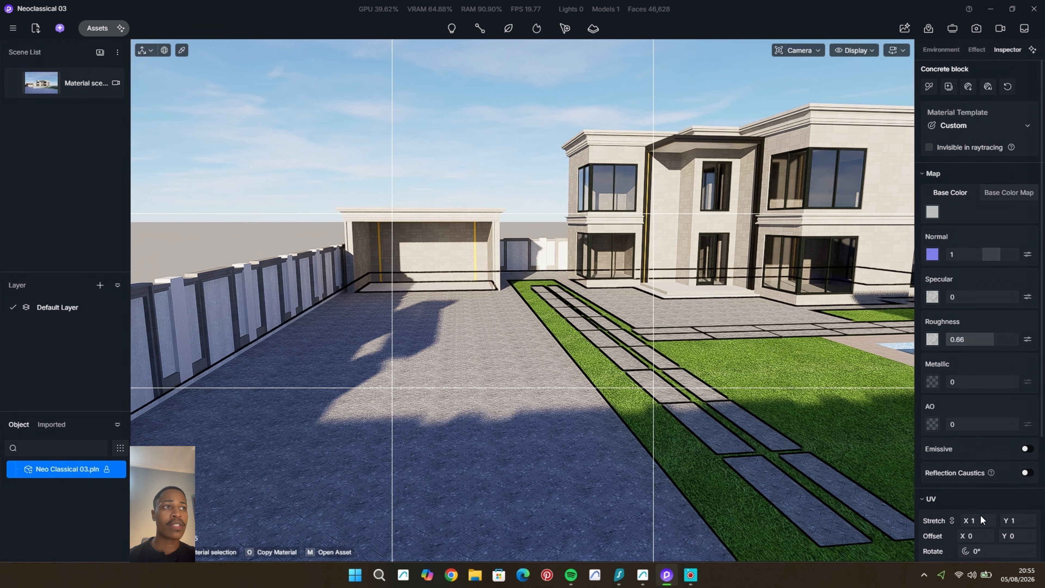
scroll(571, 507, "up", 5)
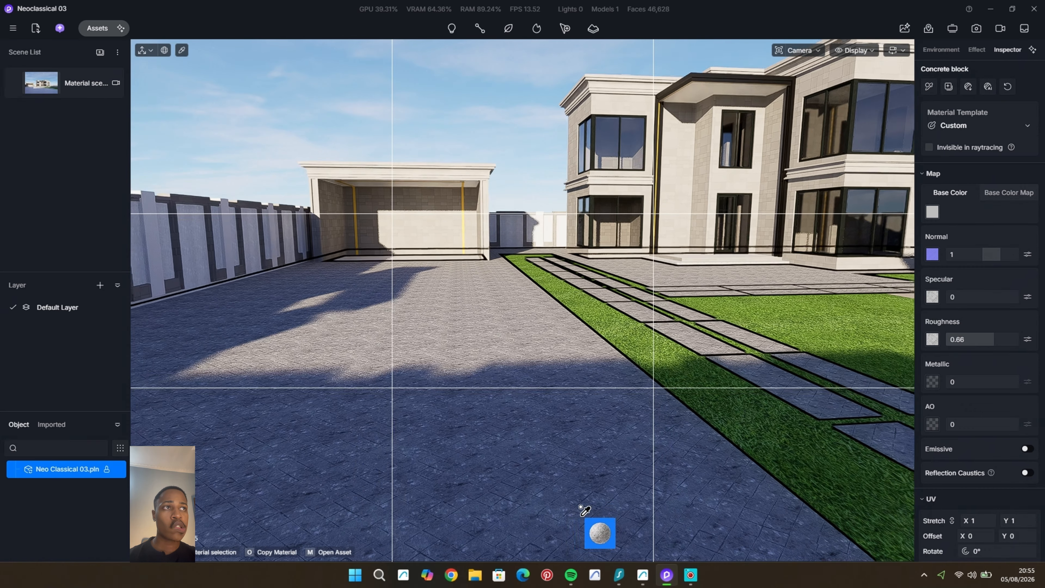
scroll(580, 507, "down", 2)
left_click_drag(984, 520, 973, 520)
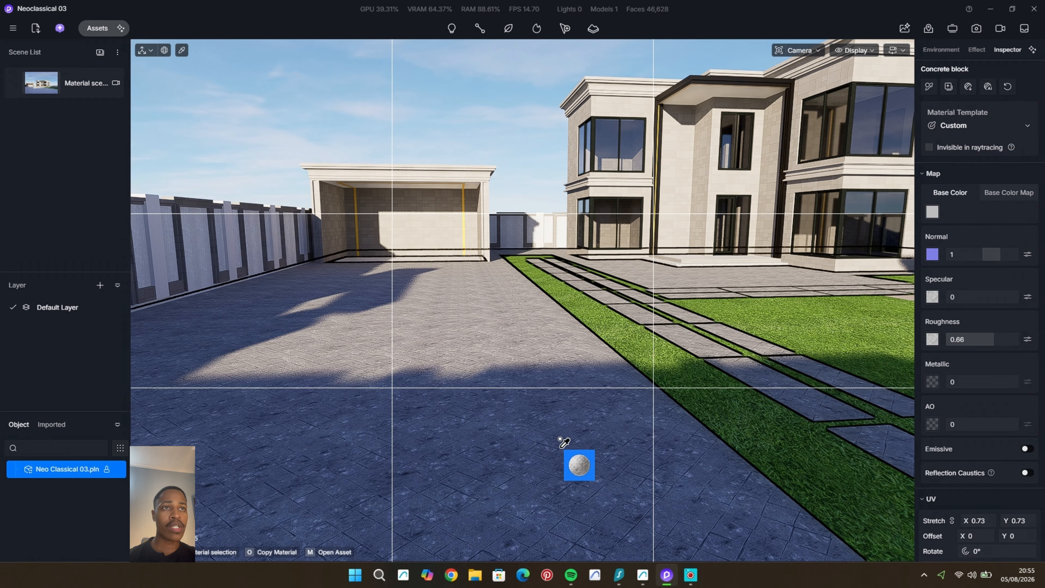
key("Escape")
Step: Apply the 1:2 Carol to ash tile material from the ceramic tile assets to the entrance porch floor
right_click_drag(567, 433, 580, 424)
scroll(539, 210, "up", 6)
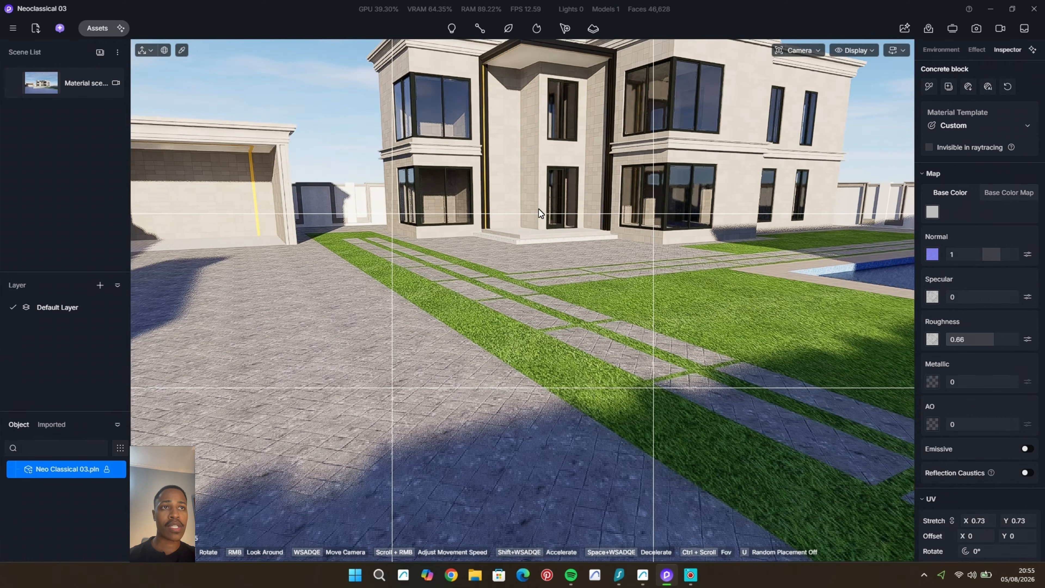
scroll(530, 224, "up", 10)
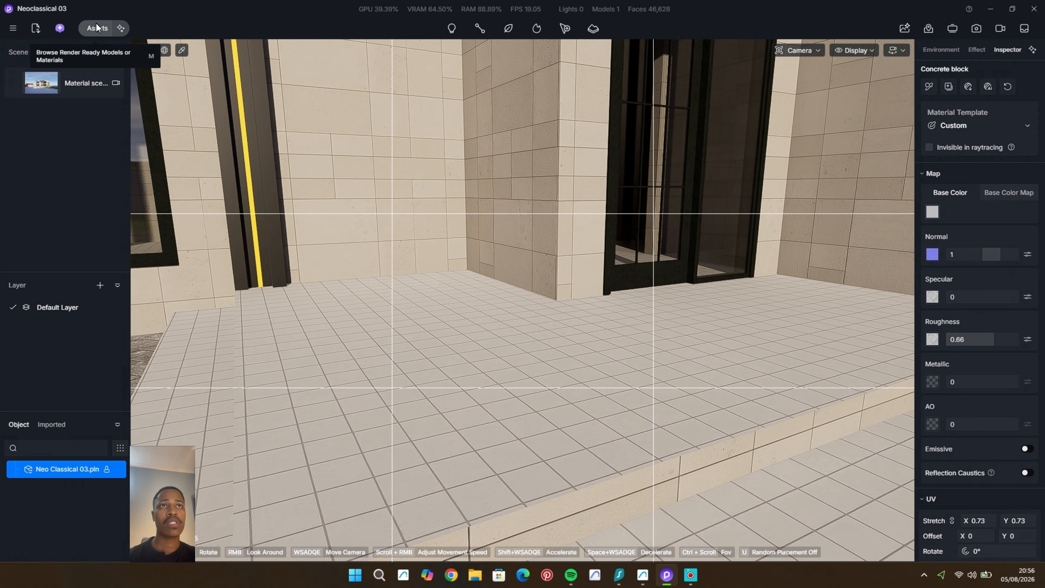
left_click(97, 27)
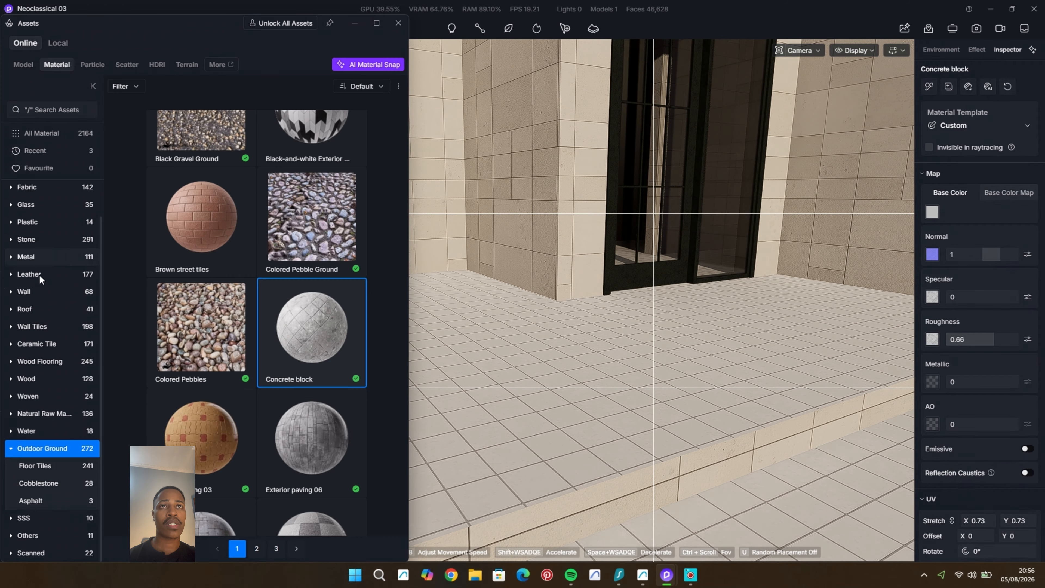
left_click(35, 340)
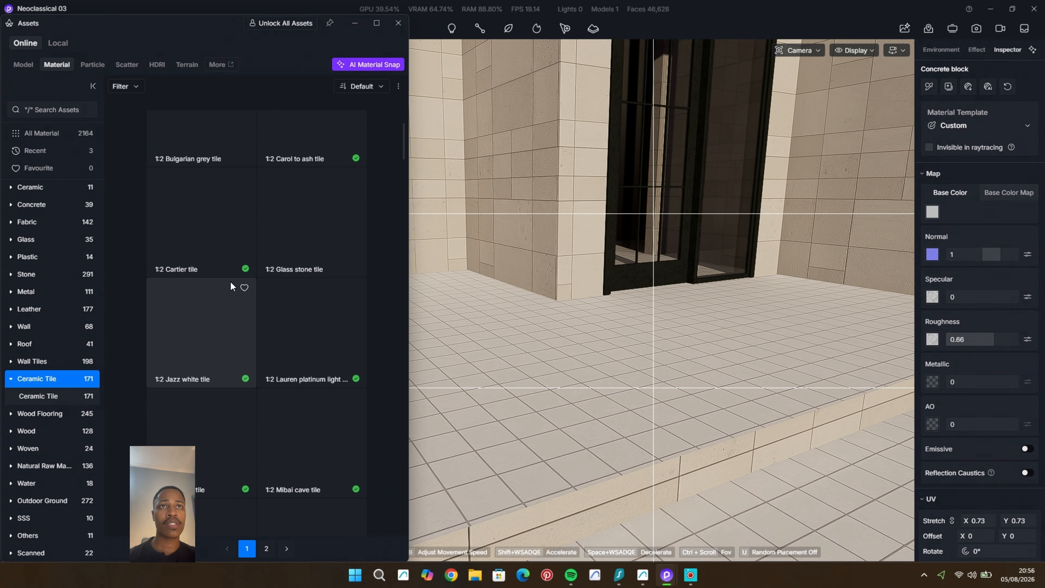
scroll(312, 189, "up", 4)
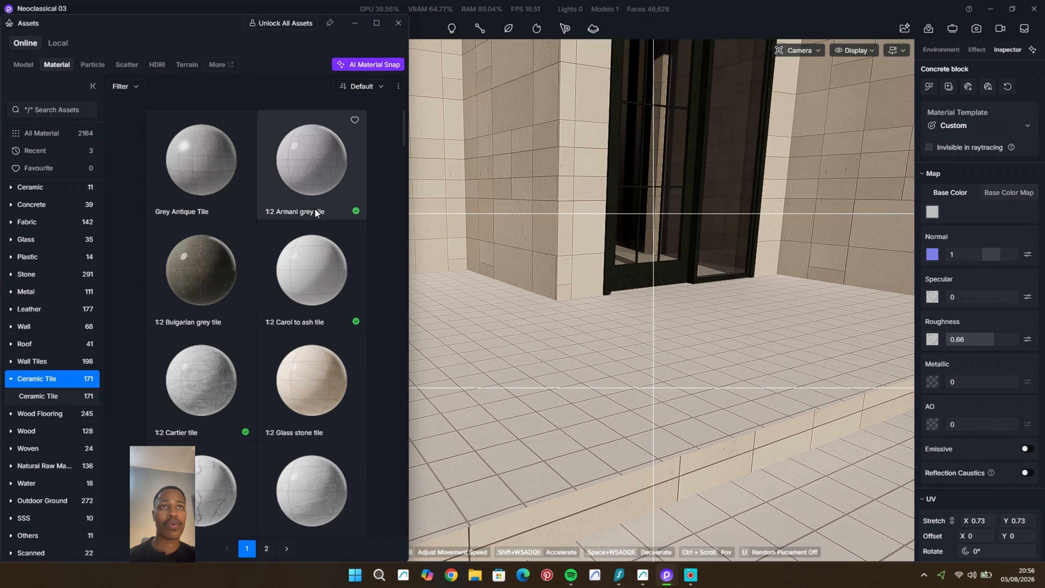
left_click(315, 274)
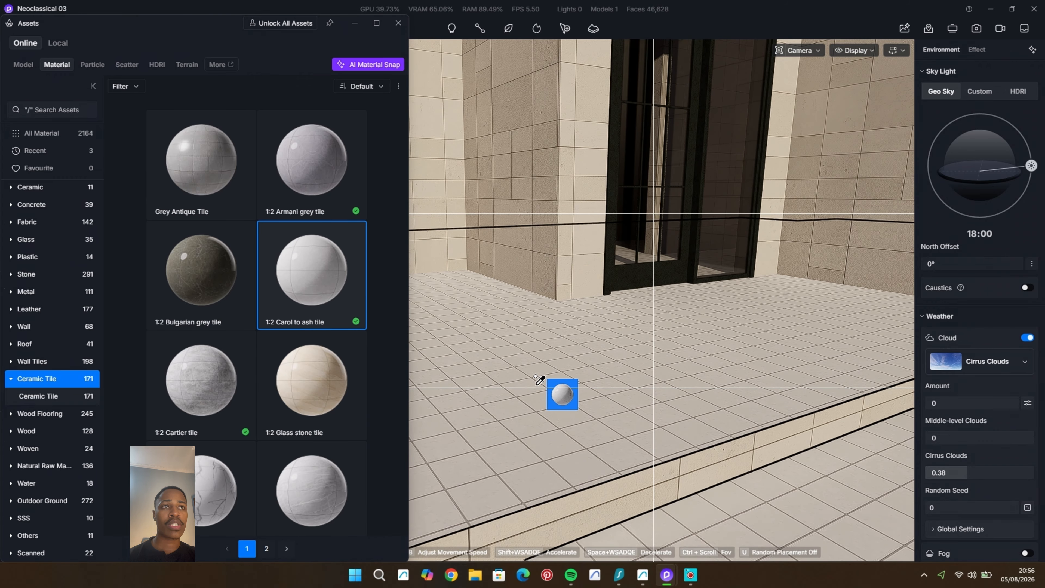
left_click(537, 381)
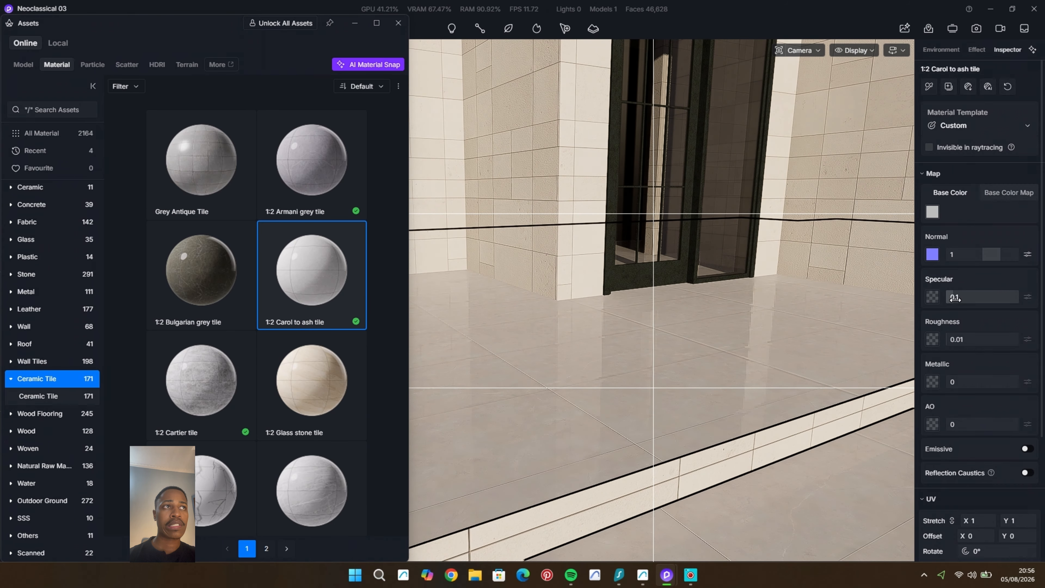
Step: Brighten the porch tile's base colour to an HSV value of 99 and set its UV stretch to 0.65 and rotation to 60°
left_click(932, 210)
left_click(805, 239)
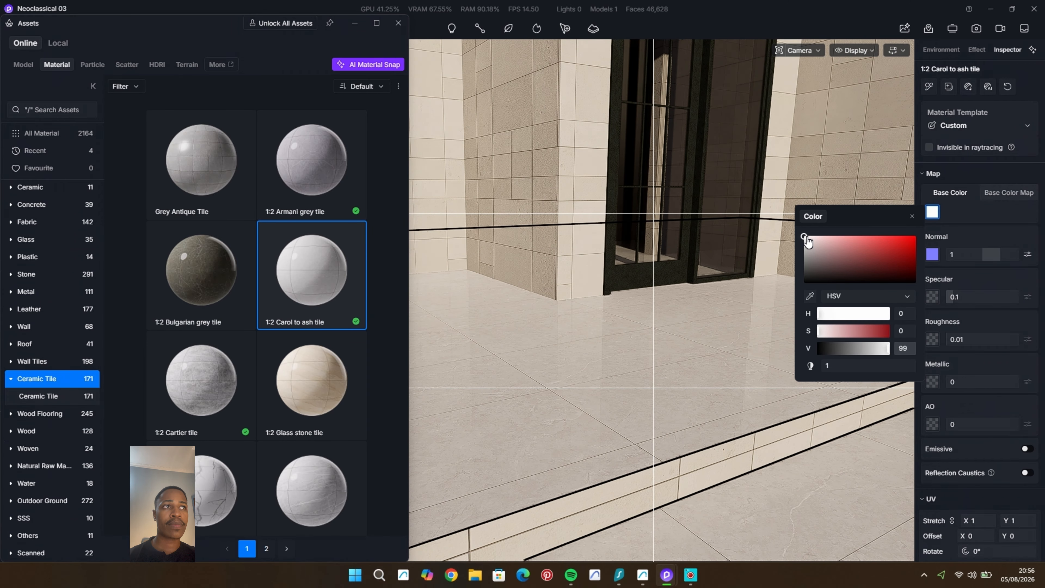
left_click(985, 518)
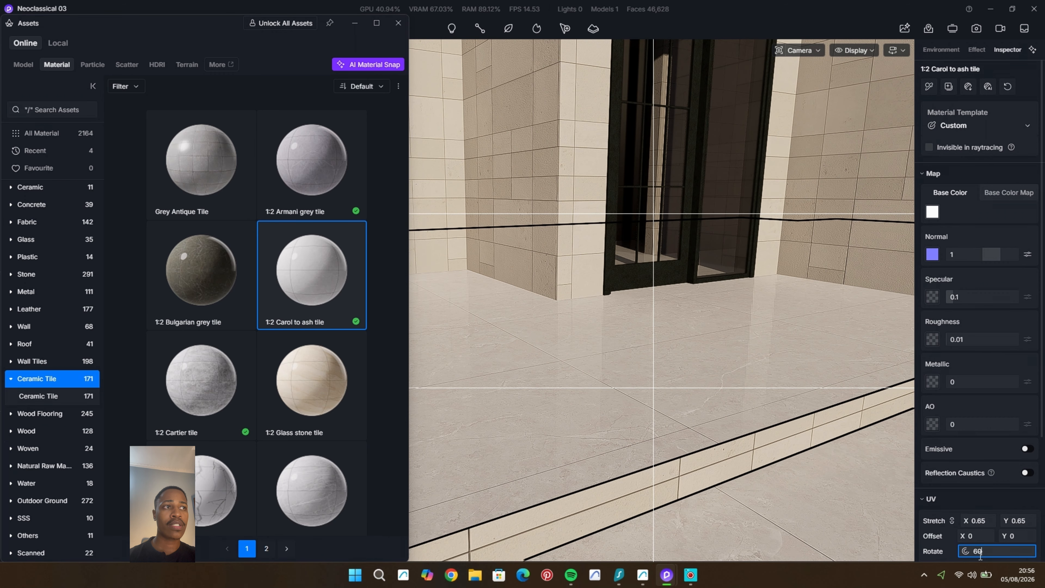
key("Return")
left_click(399, 23)
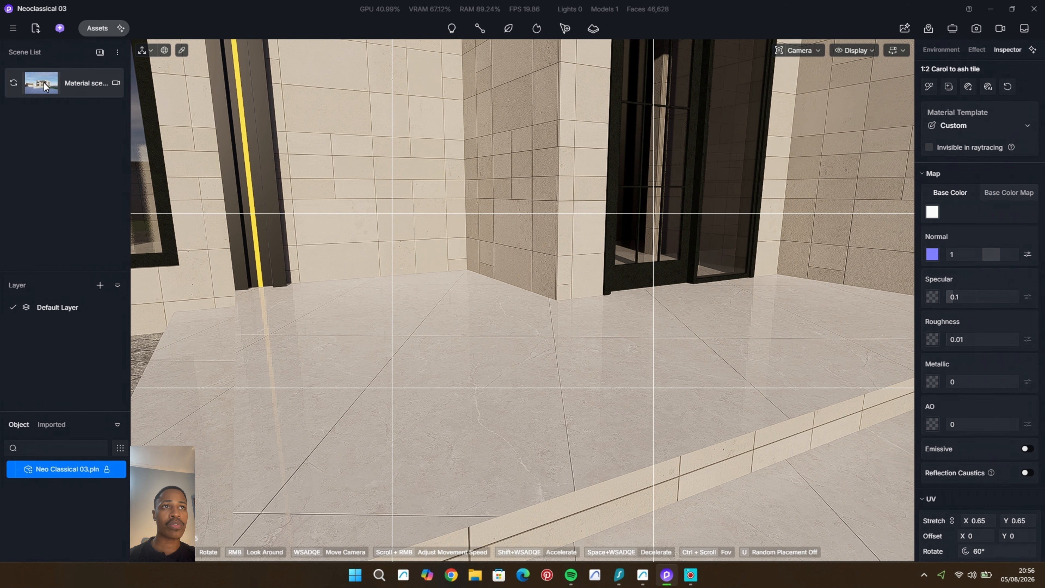
Step: Return to the Material scene and switch its camera to perspective view
left_click(44, 83)
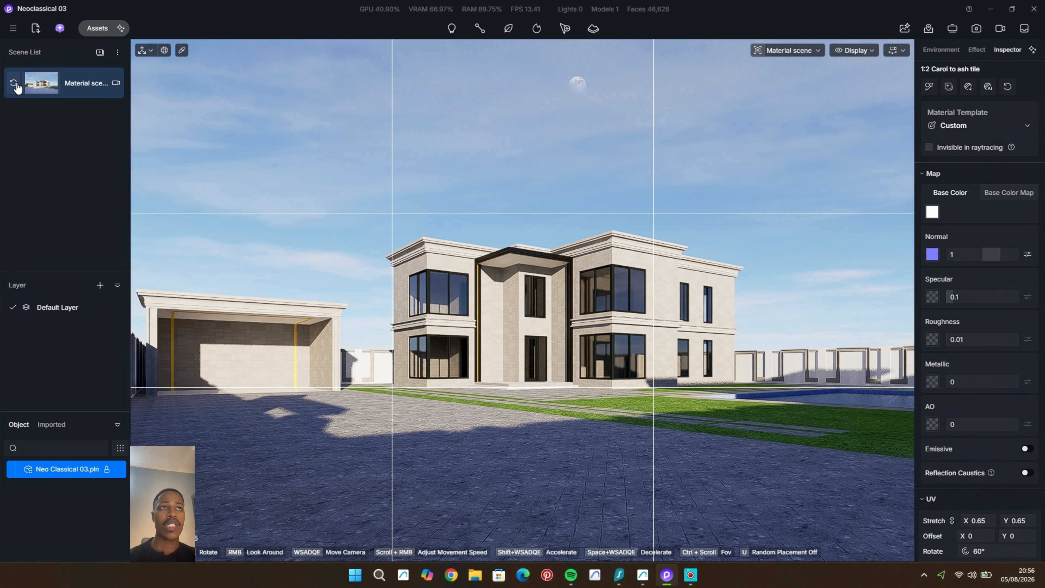
left_click(811, 50)
left_click(764, 263)
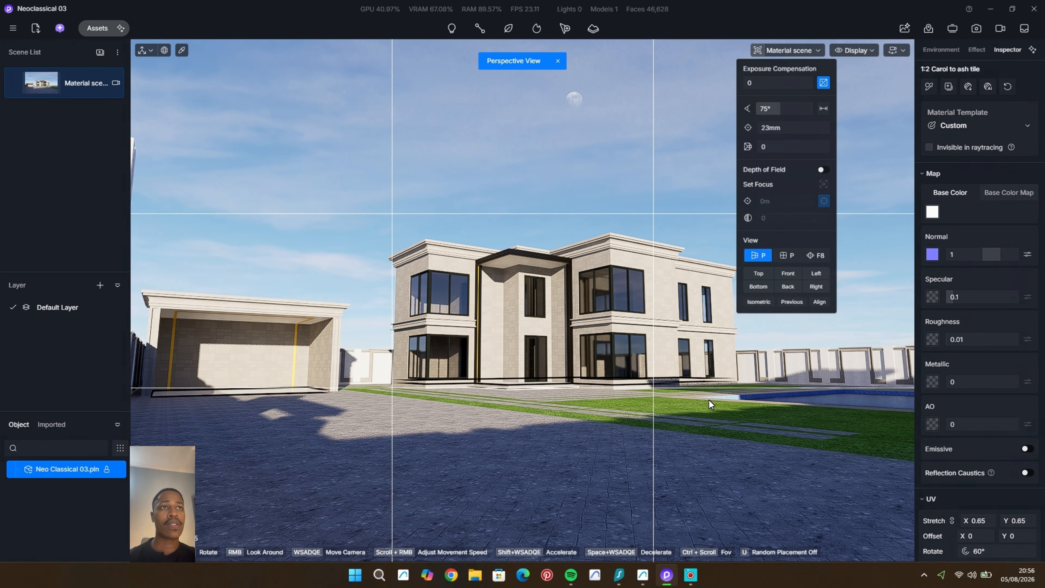
Step: Apply the 1:2 Carol to ash tile material to the paving around the swimming pool
middle_click_drag(708, 400, 644, 333)
scroll(736, 395, "up", 4)
left_click(574, 373)
scroll(621, 356, "up", 8)
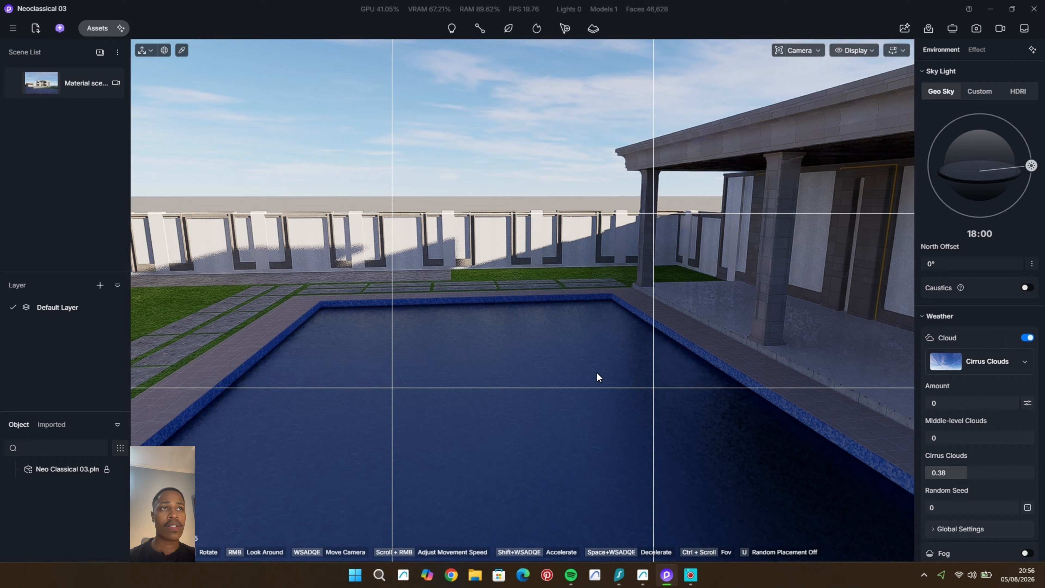
scroll(596, 372, "down", 3)
scroll(545, 377, "down", 3)
middle_click_drag(545, 377, 583, 345)
scroll(457, 398, "up", 2)
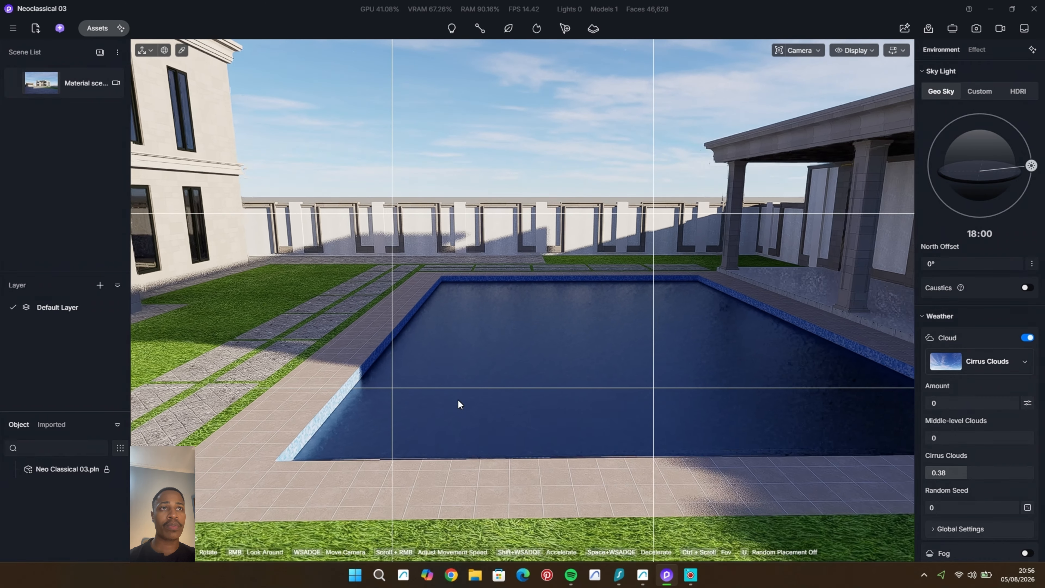
middle_click_drag(457, 398, 529, 366)
scroll(488, 369, "up", 2)
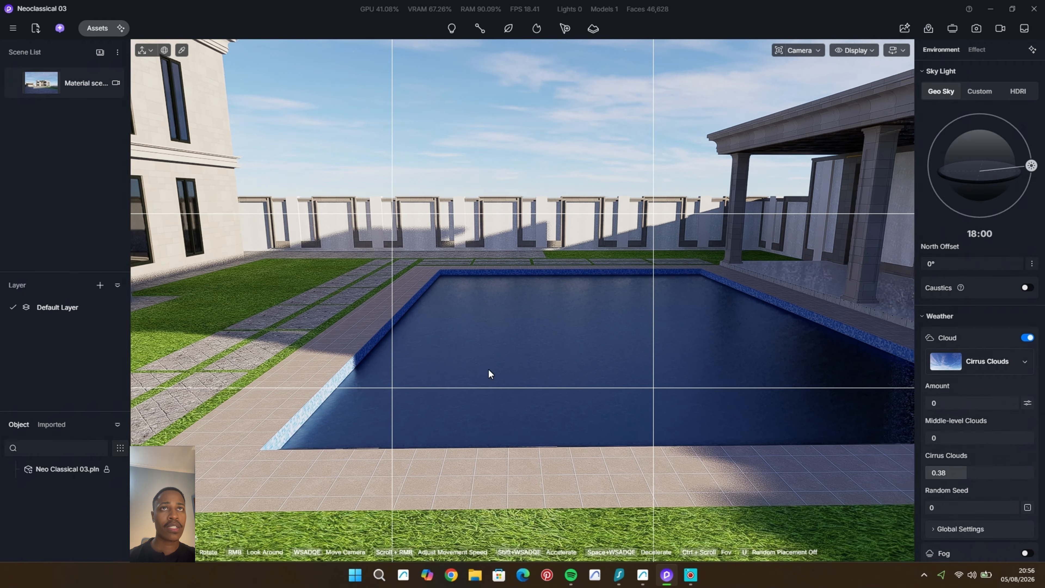
left_click(98, 28)
left_click_drag(320, 274, 592, 464)
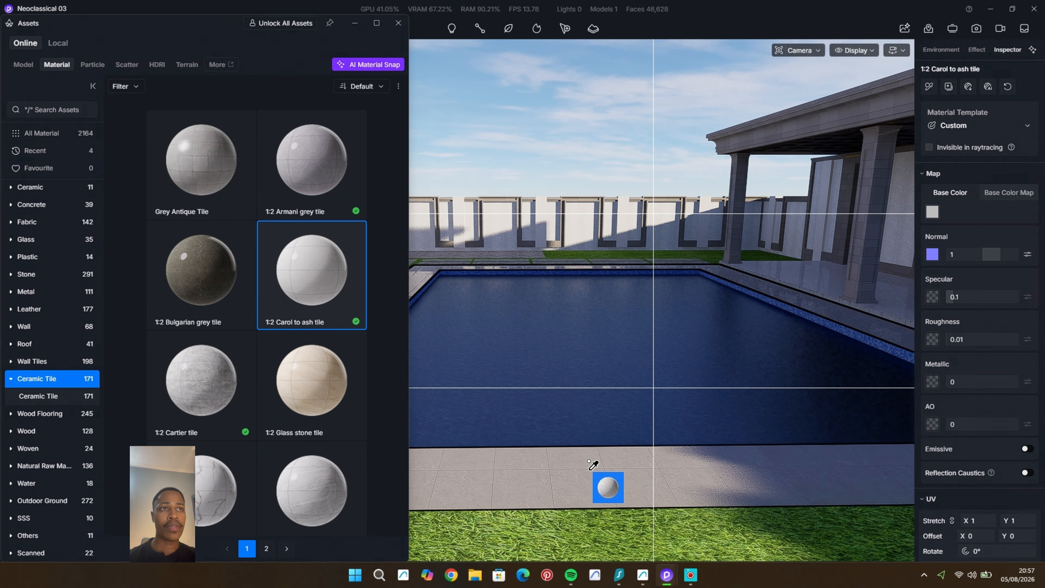
left_click_drag(592, 464, 594, 466)
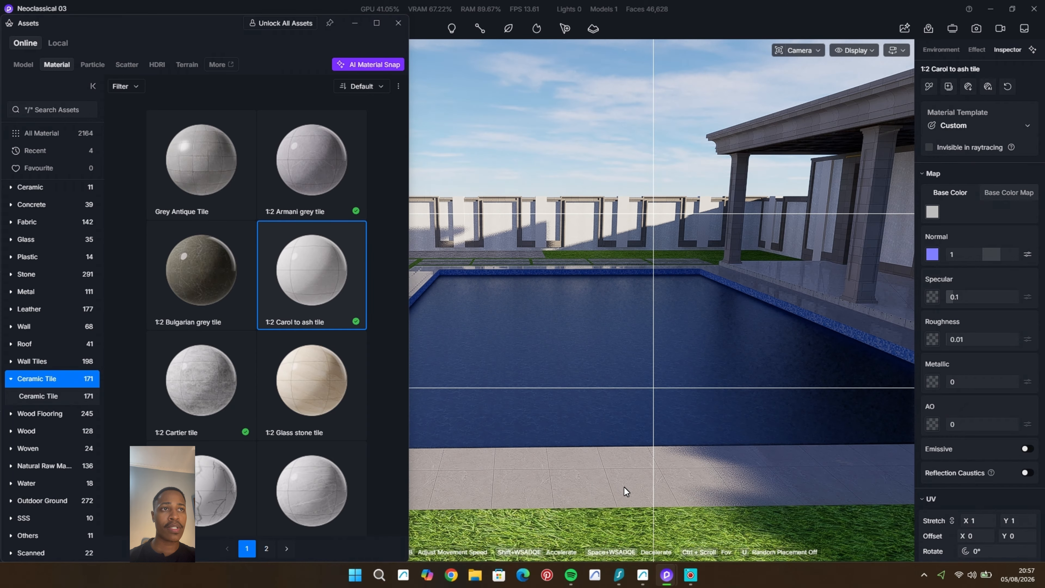
Step: Tint the poolside paving tile's base colour teal at HSV 185, 39, 63 and rotate its UV to 60°
scroll(624, 487, "up", 3)
left_click(933, 213)
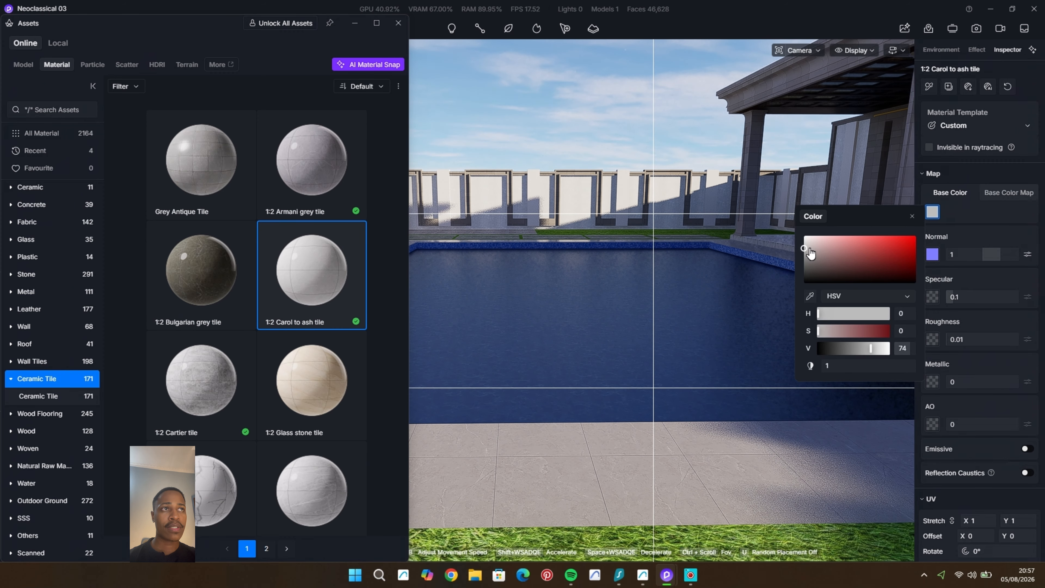
left_click_drag(809, 249, 806, 220)
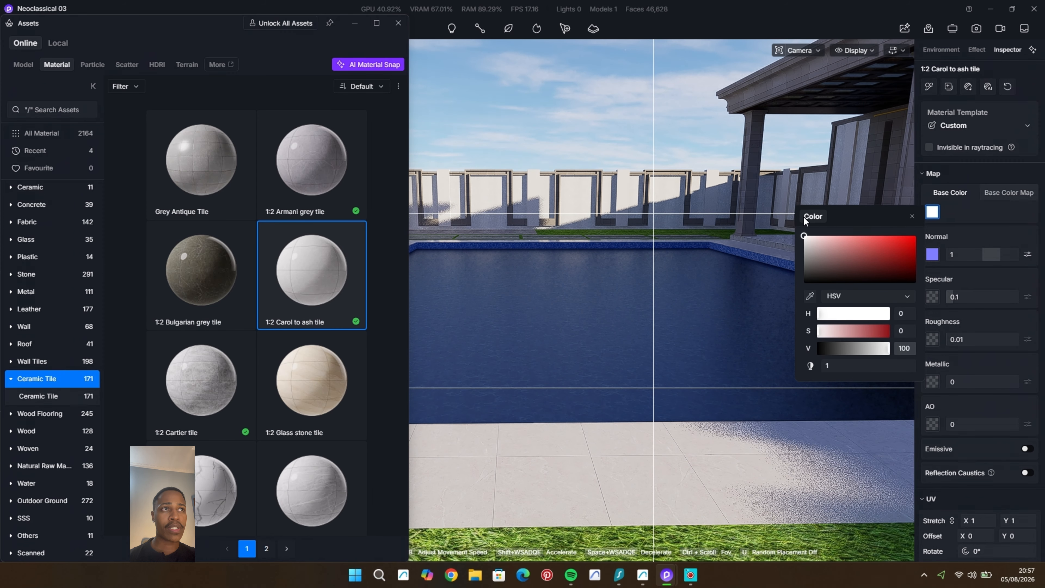
left_click_drag(817, 313, 845, 315)
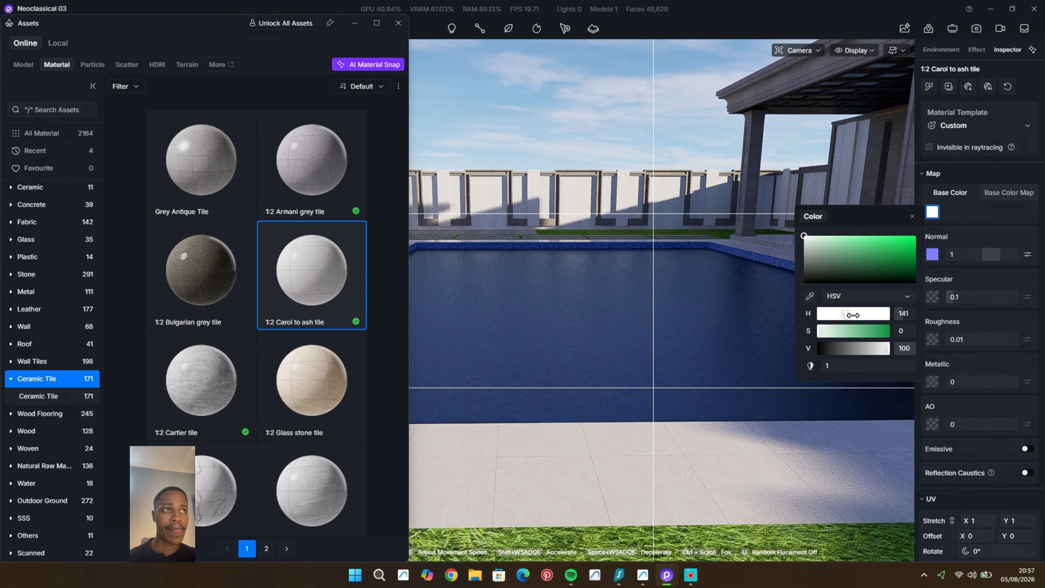
left_click_drag(816, 243, 850, 252)
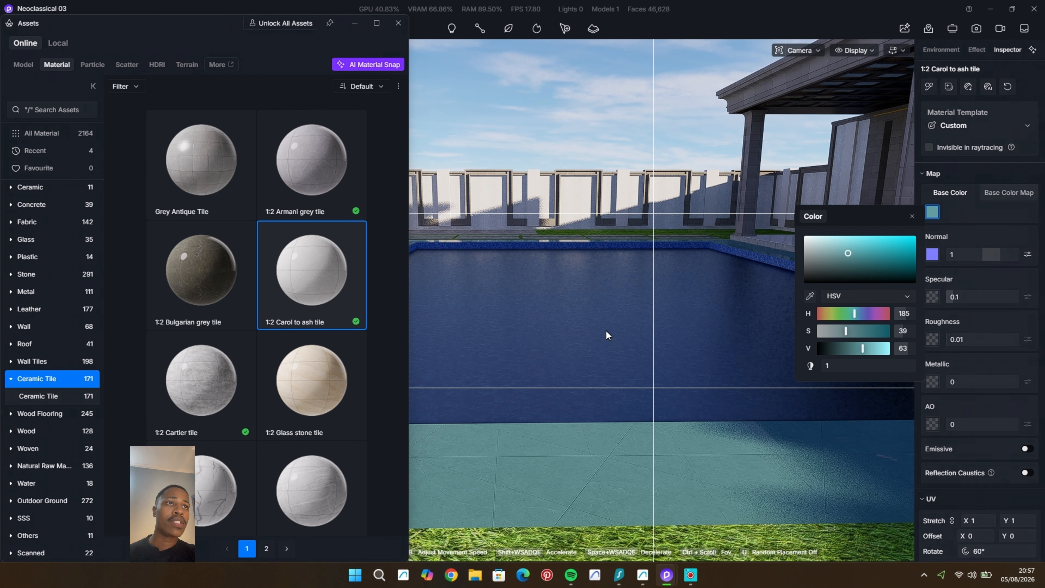
scroll(617, 325, "down", 5)
middle_click_drag(622, 324, 666, 372)
scroll(666, 373, "down", 3)
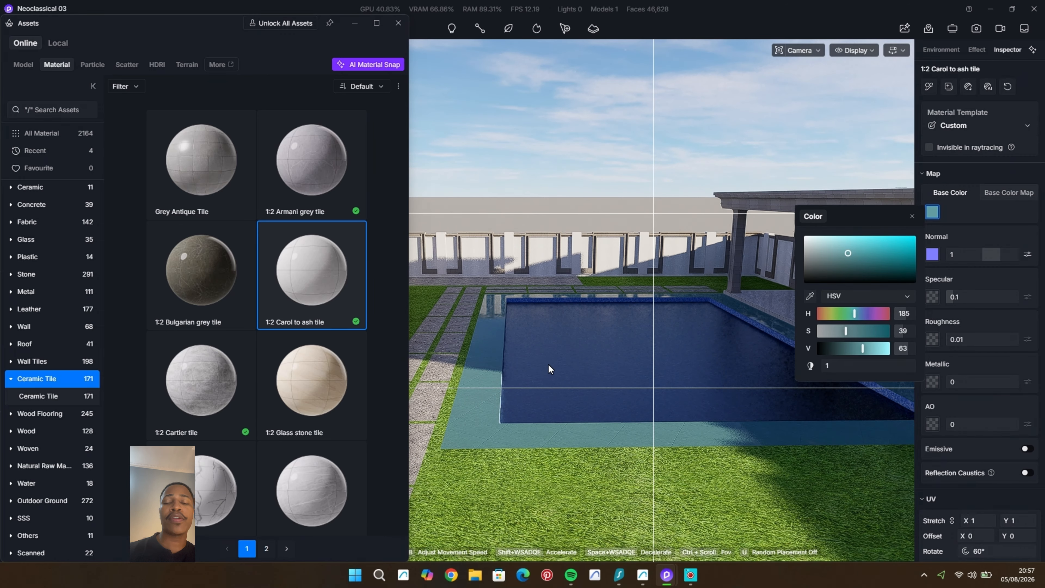
Step: Lower the poolside tile's specular to 0.03 and shift its base colour hue to 199
scroll(549, 367, "up", 2)
left_click_drag(952, 298, 954, 298)
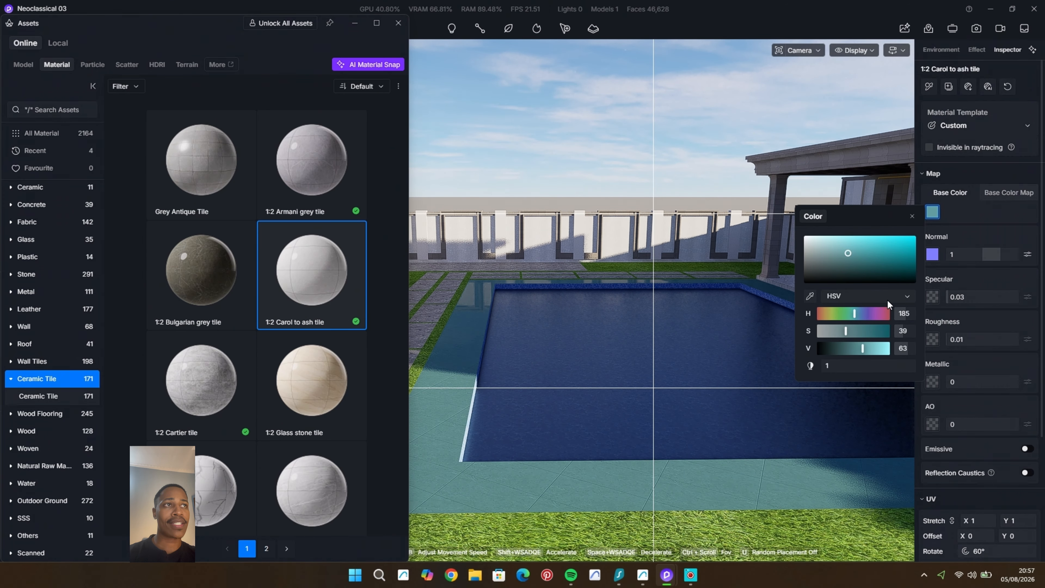
left_click(856, 314)
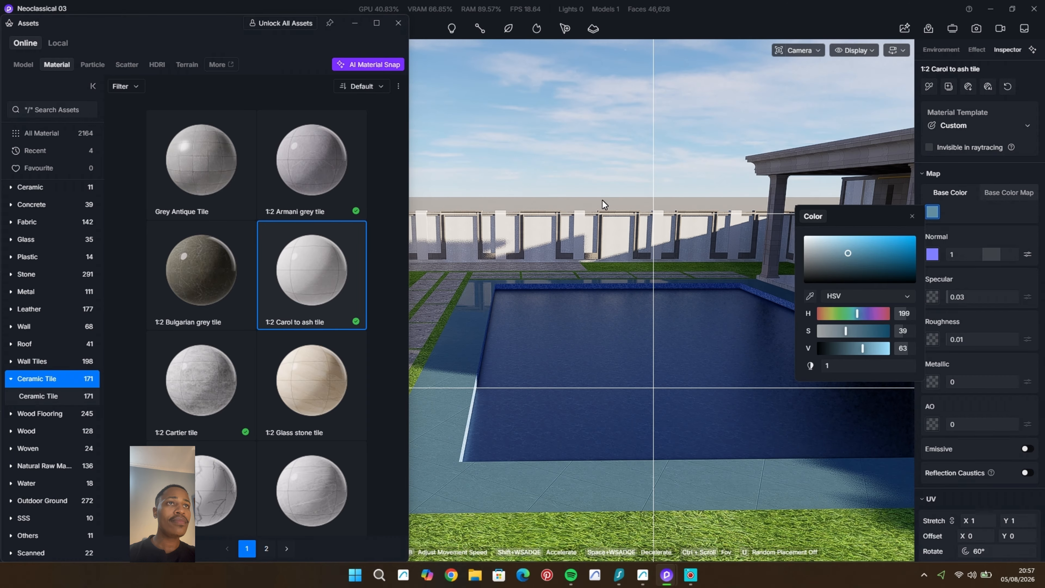
key("Escape")
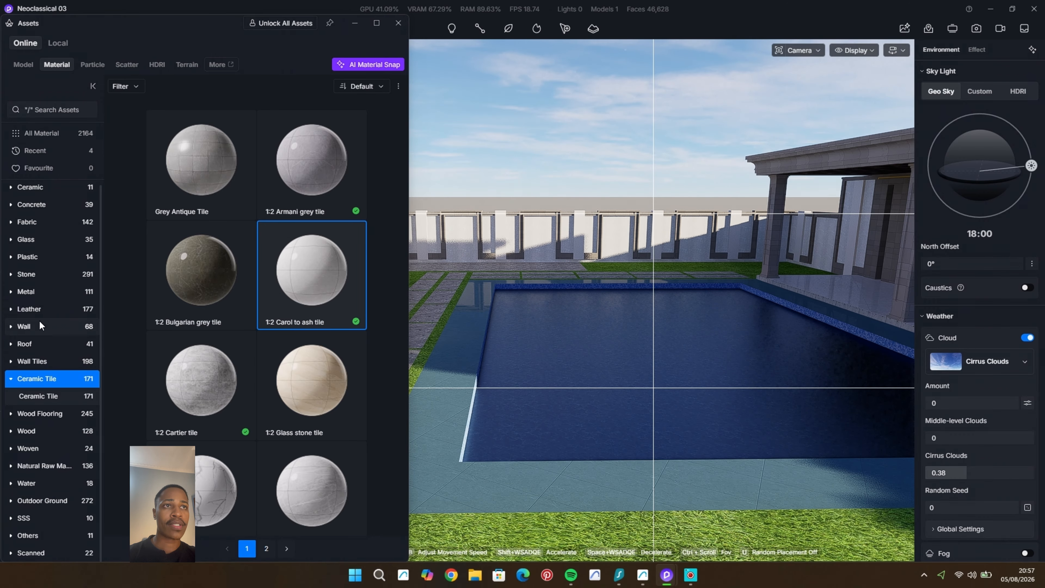
Step: Apply the Blue Ceramic Mosaic material from the wall tile assets to the inner walls of the swimming pool
scroll(48, 361, "up", 1)
left_click(48, 364)
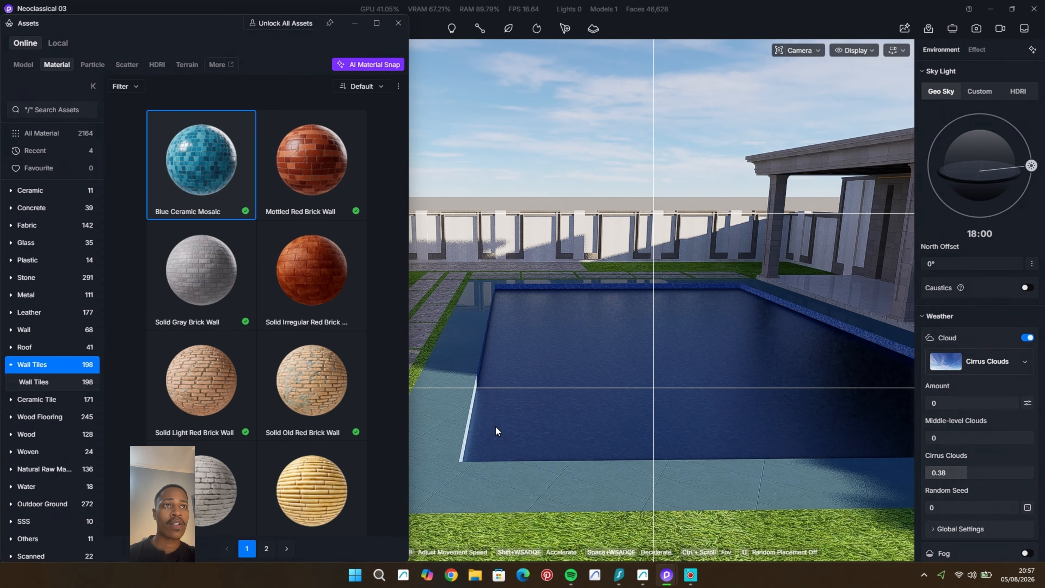
scroll(495, 425, "up", 2)
scroll(542, 403, "up", 2)
middle_click_drag(482, 392, 440, 315)
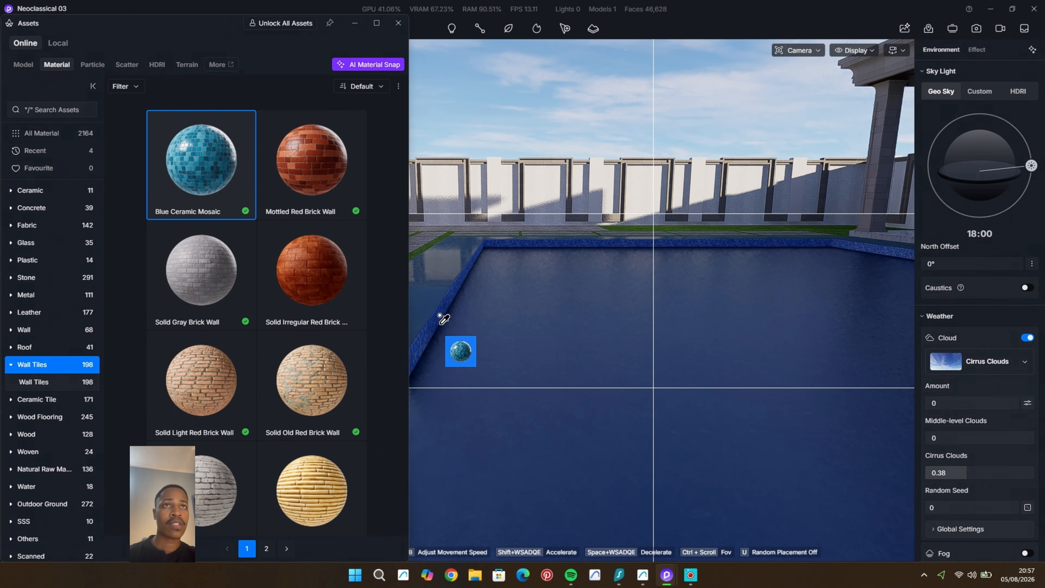
scroll(437, 316, "up", 2)
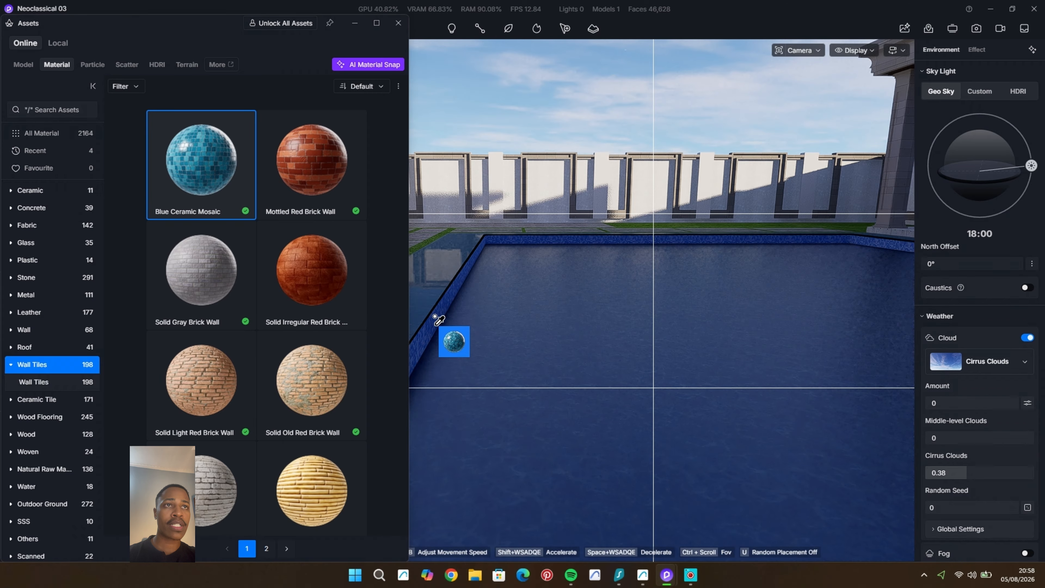
left_click(454, 313)
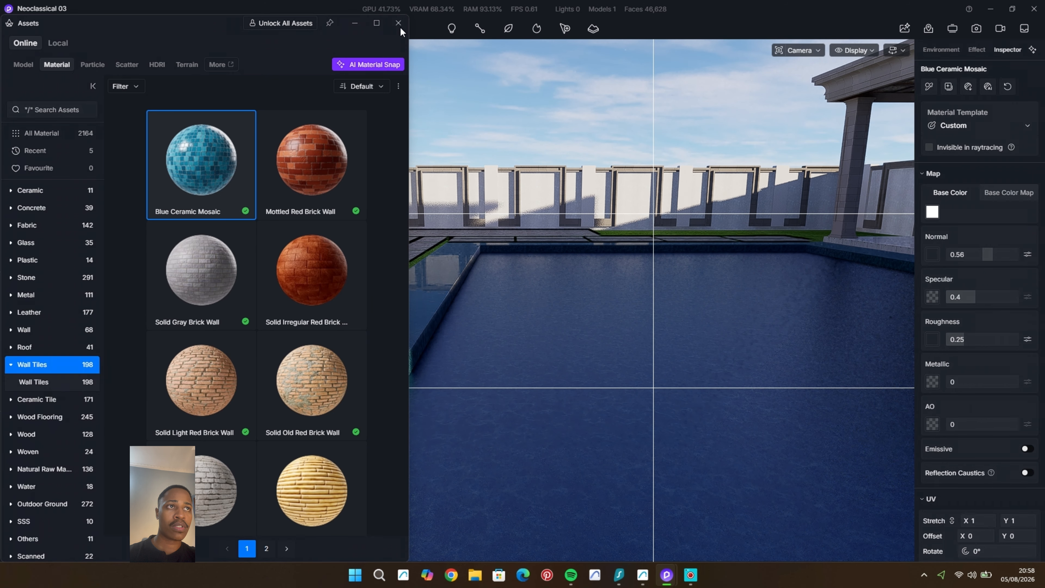
Step: Set the pool mosaic's specular to 0.14 and its UV stretch to 0.54
left_click(962, 296)
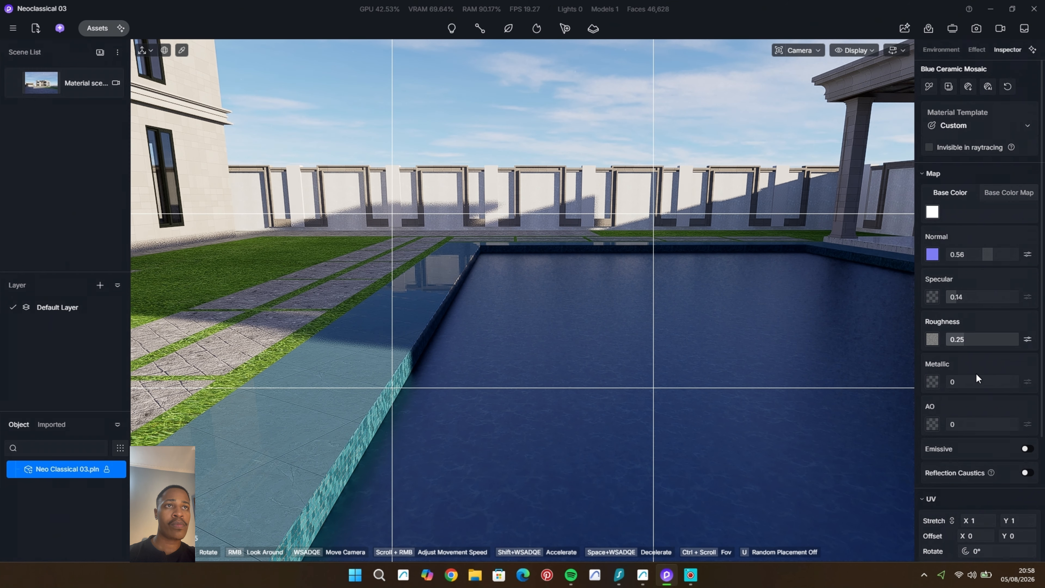
left_click_drag(978, 520, 965, 520)
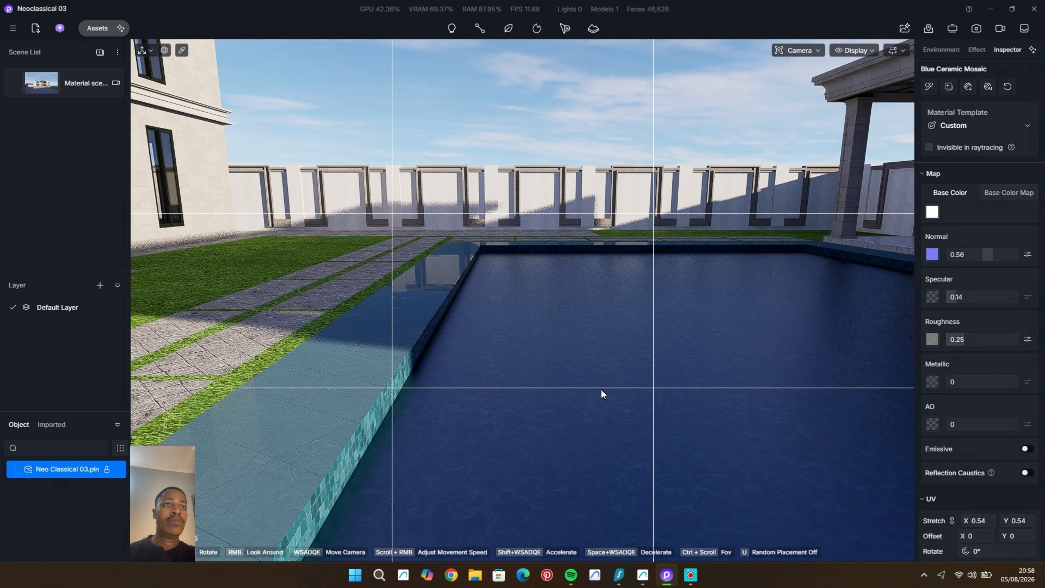
scroll(600, 388, "down", 6)
middle_click_drag(625, 398, 469, 399)
left_click(665, 376)
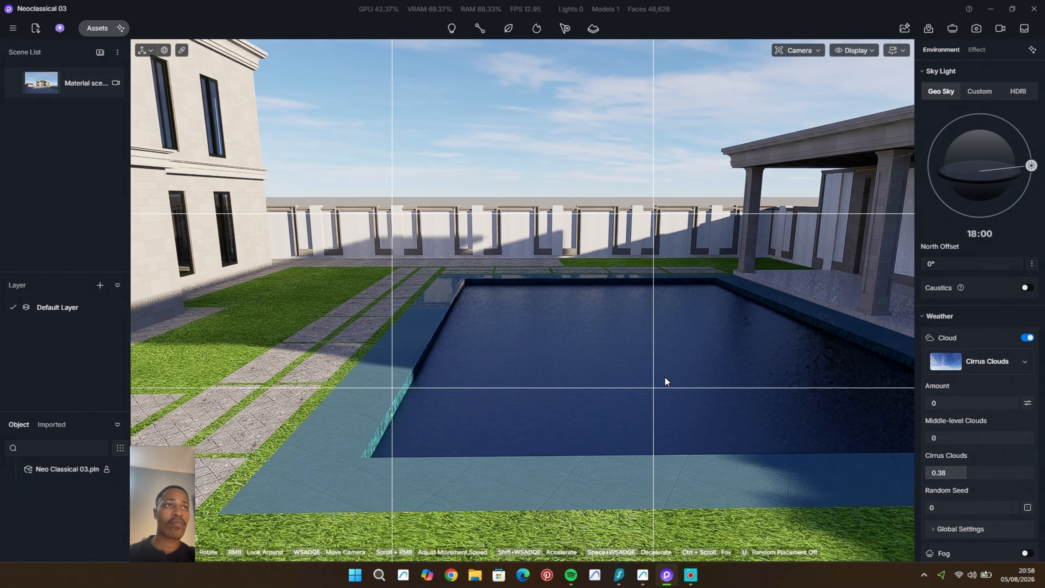
Step: Apply the Calm water dark green material from the water assets to the pool's water surface
left_click(98, 31)
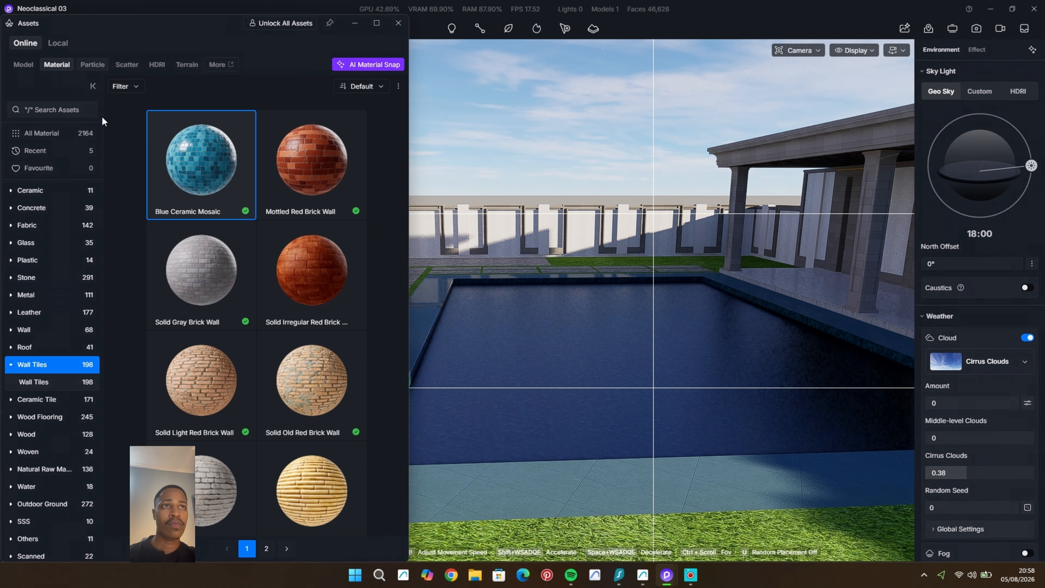
left_click(41, 486)
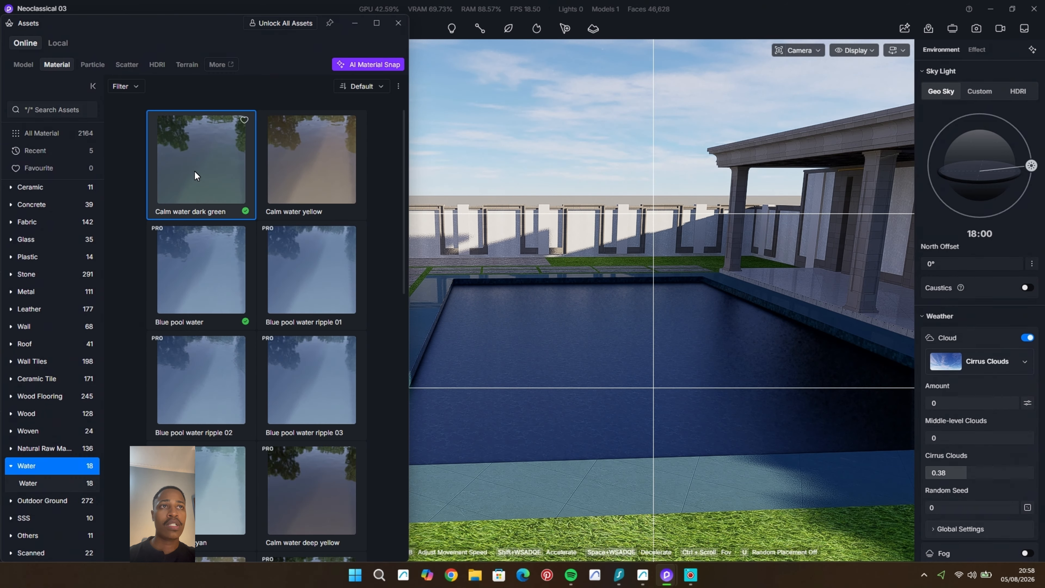
left_click_drag(196, 175, 560, 306)
left_click_drag(604, 362, 604, 362)
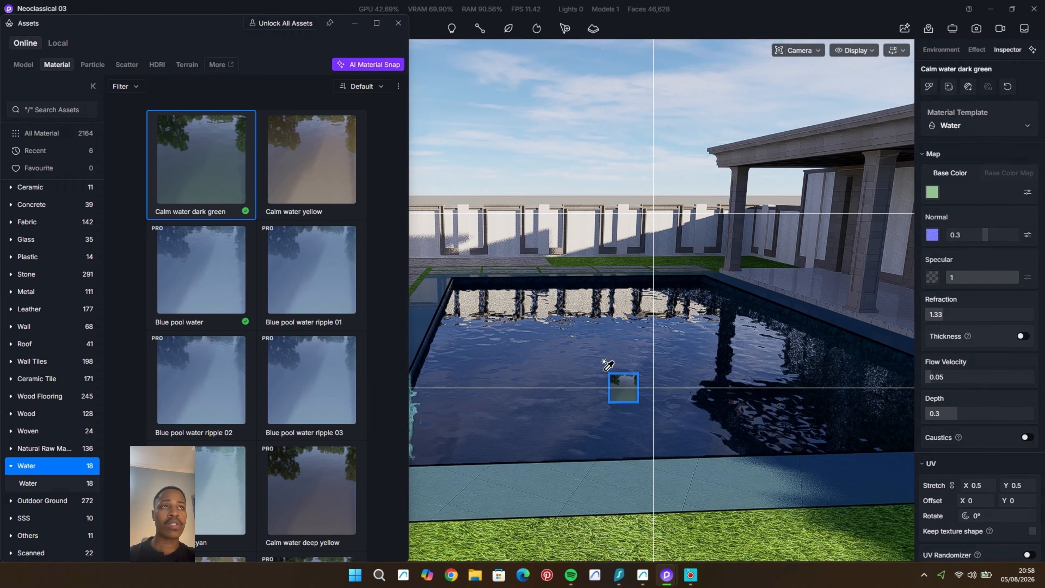
right_click(604, 362)
left_click(398, 24)
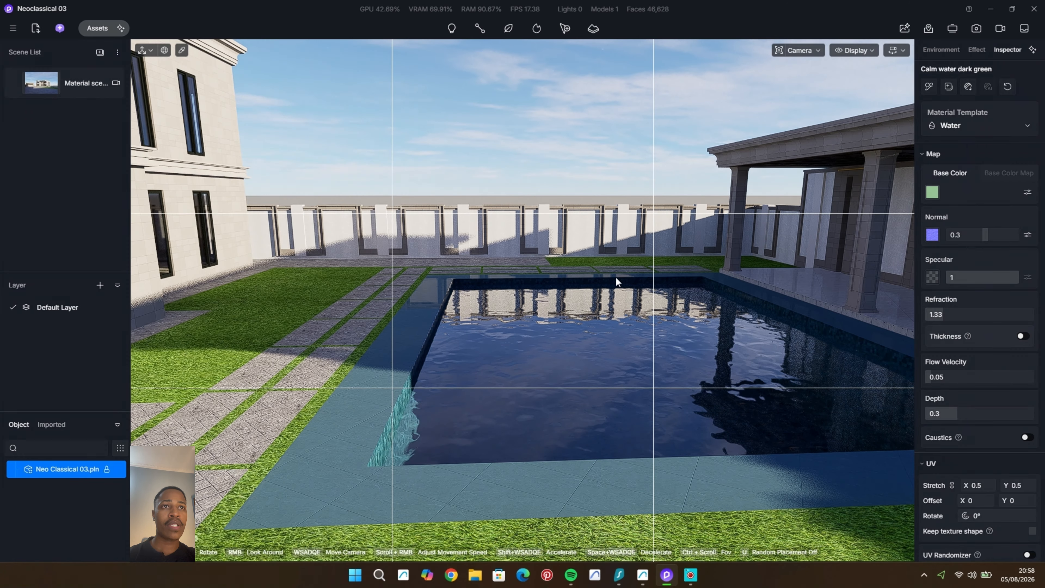
Step: Set the sky light's north offset to 76.6° and check the sunlight on the pool from several angles
scroll(581, 398, "up", 3)
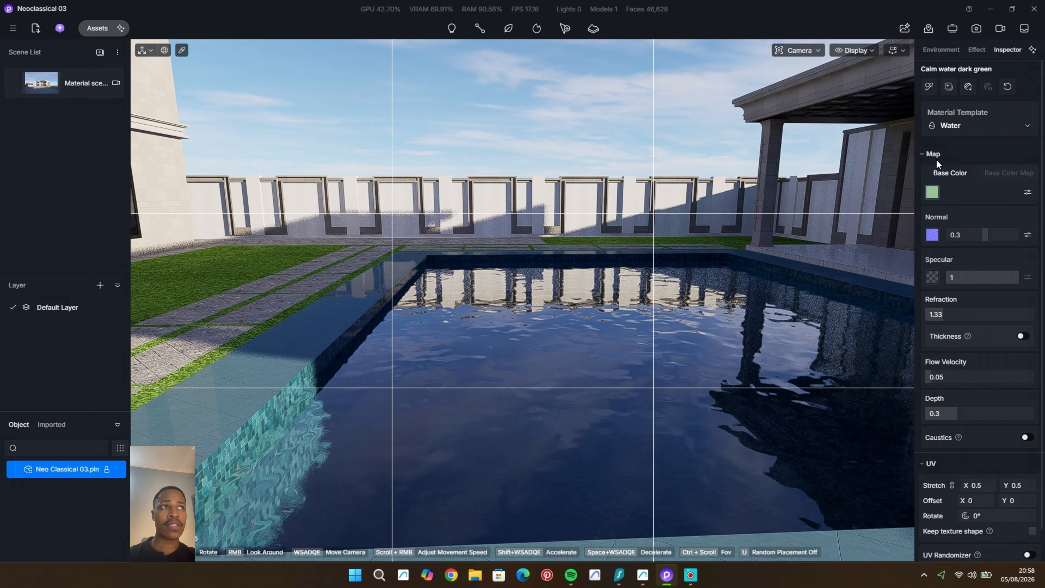
left_click(941, 50)
left_click_drag(979, 263, 1001, 266)
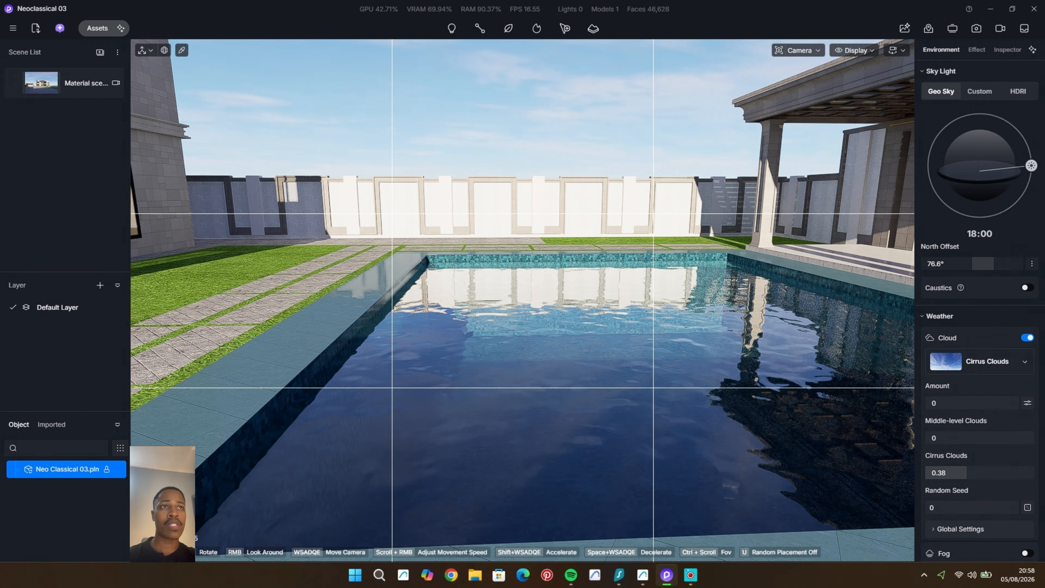
right_click_drag(648, 360, 649, 359)
scroll(649, 359, "down", 10)
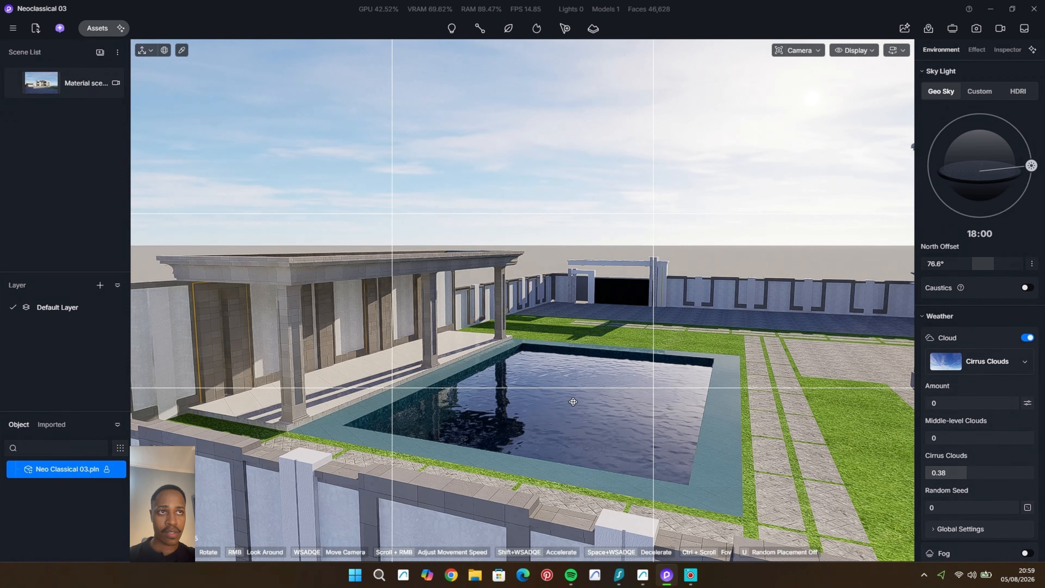
middle_click_drag(573, 402, 582, 448)
scroll(582, 448, "up", 10)
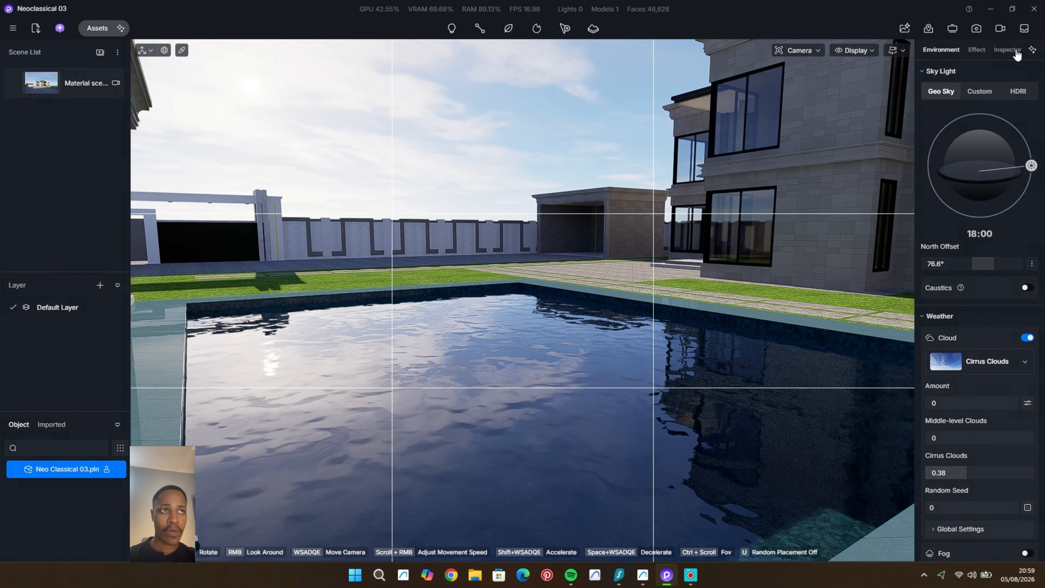
Step: Set the pool water's flow velocity to 0.09 and its depth to 0.01
left_click(646, 433)
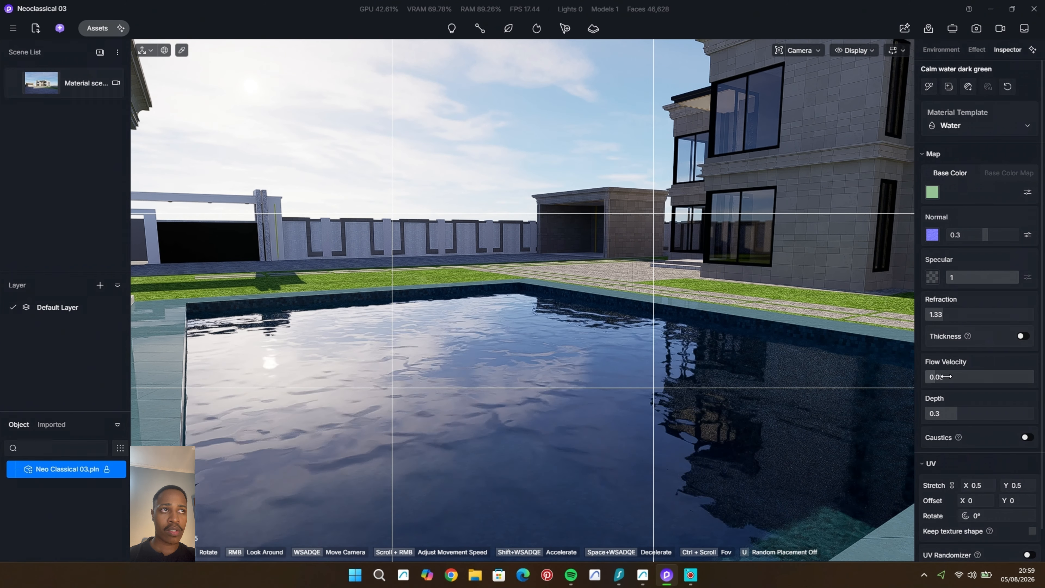
left_click(864, 50)
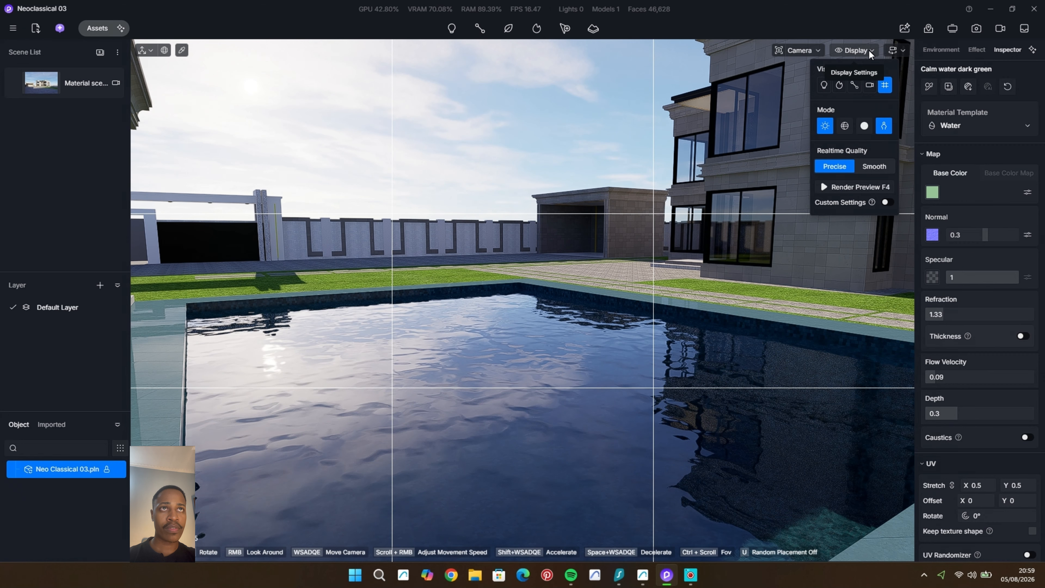
left_click(870, 52)
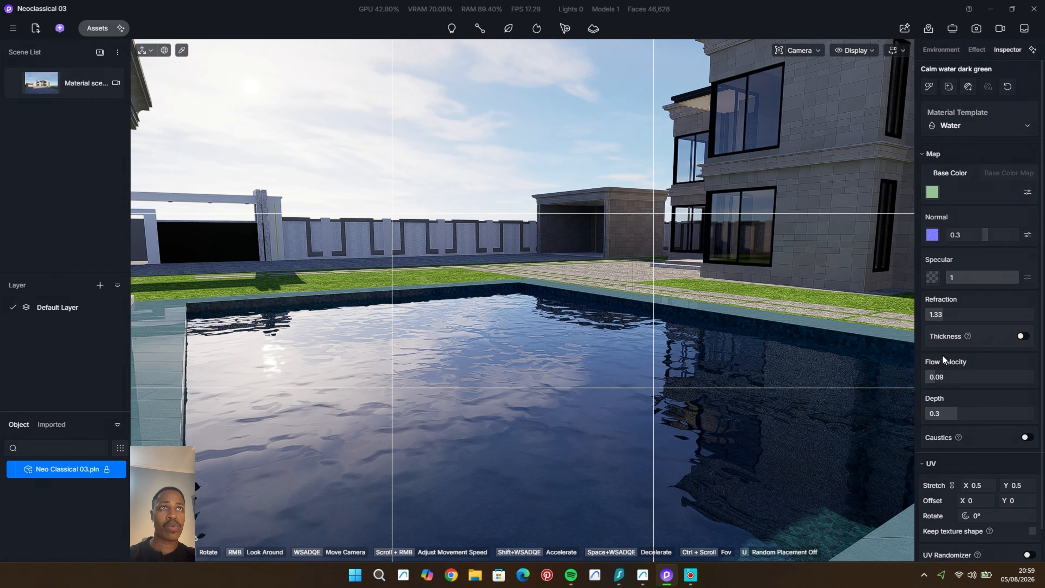
left_click_drag(959, 413, 993, 410)
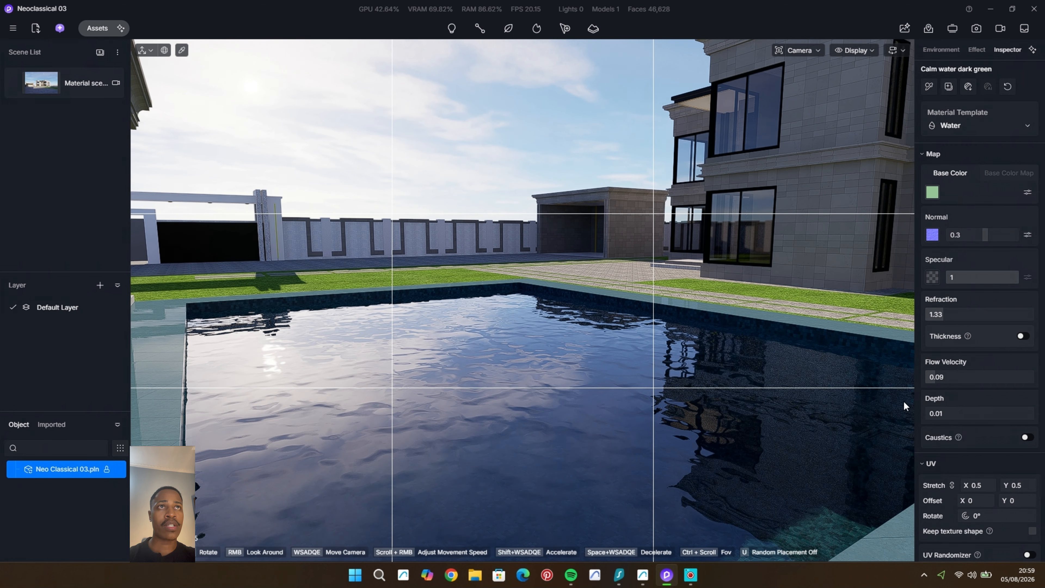
Step: Change the pool water's base colour to a muted blue at HSV 193, 36, 57
left_click(932, 192)
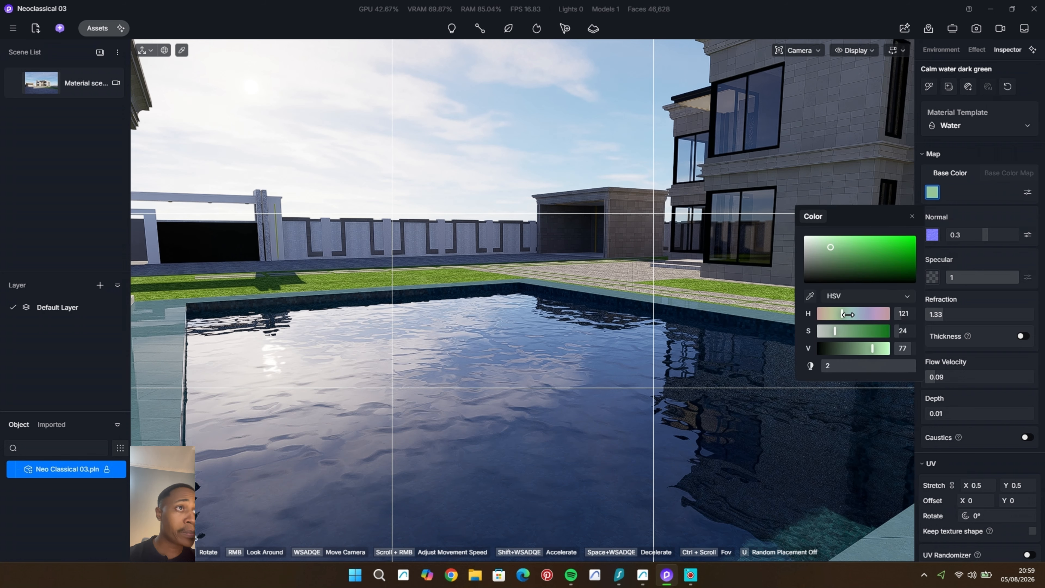
left_click_drag(847, 315, 850, 315)
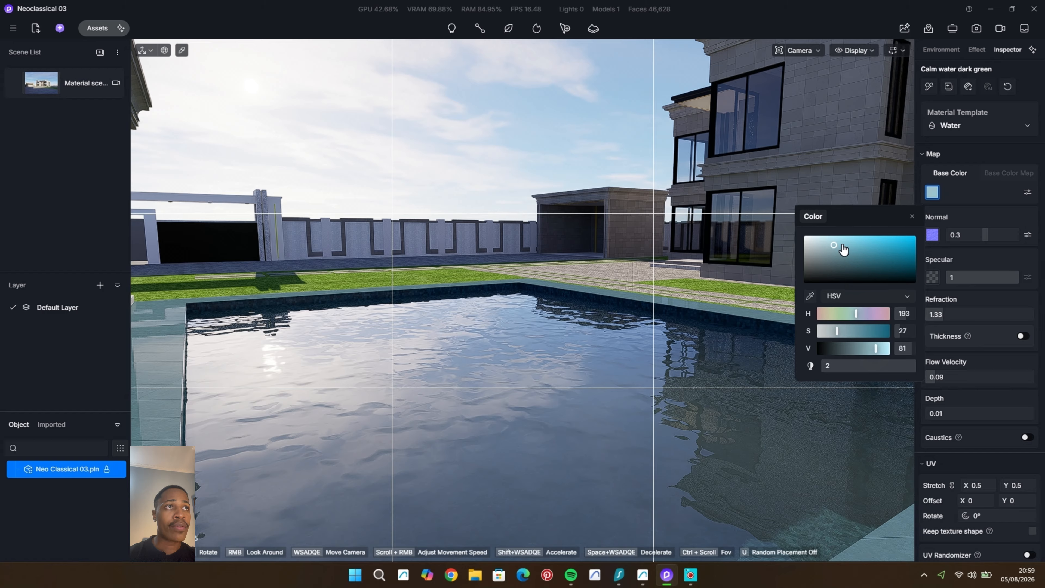
mouse_move(842, 247)
left_mouse_down()
mouse_move(854, 238)
mouse_move(848, 257)
left_mouse_up()
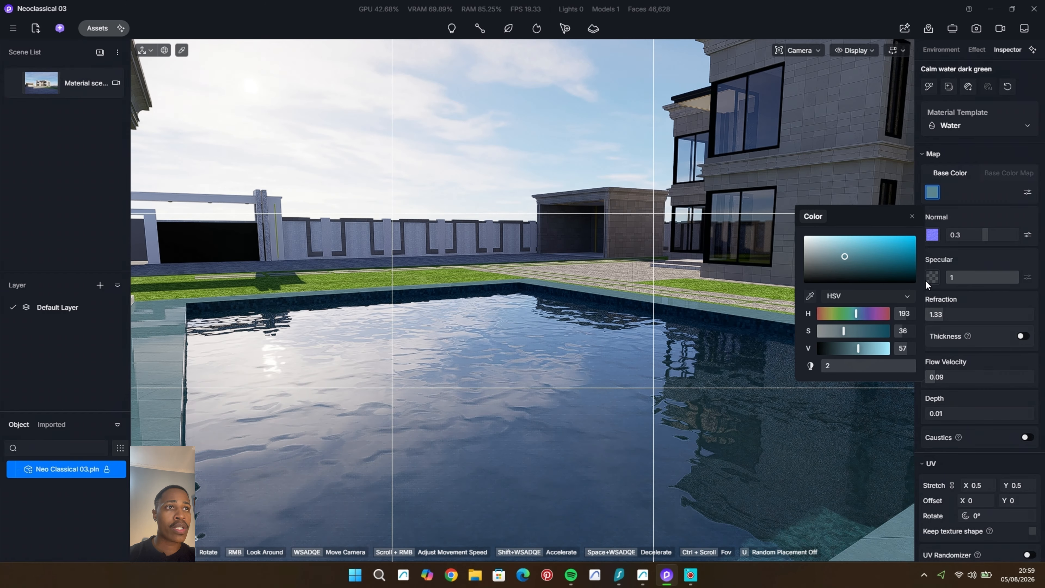
Step: Reduce the pool water's specular to 0.34
left_click(969, 318)
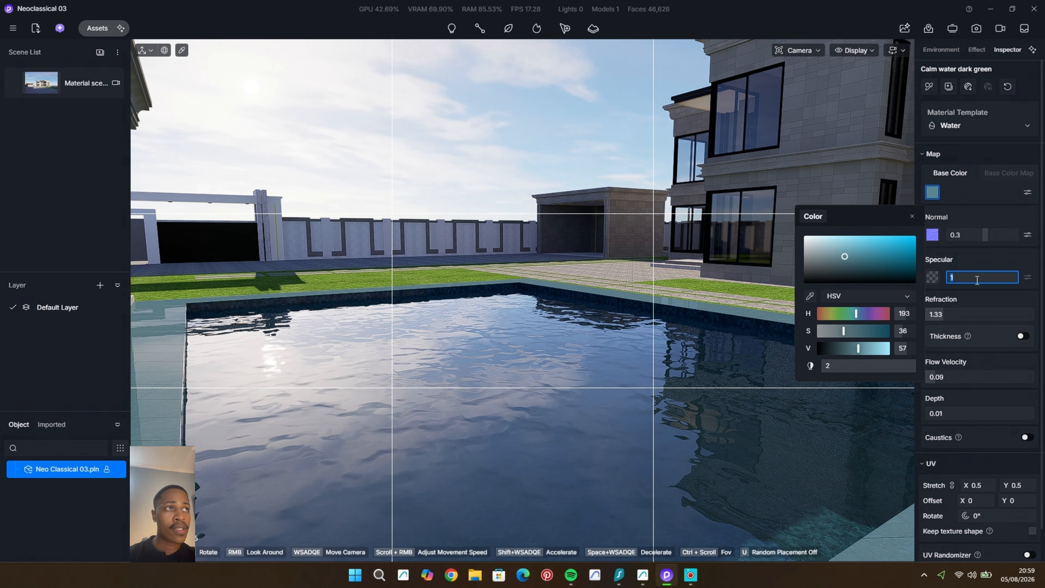
type("0.25")
left_click(912, 216)
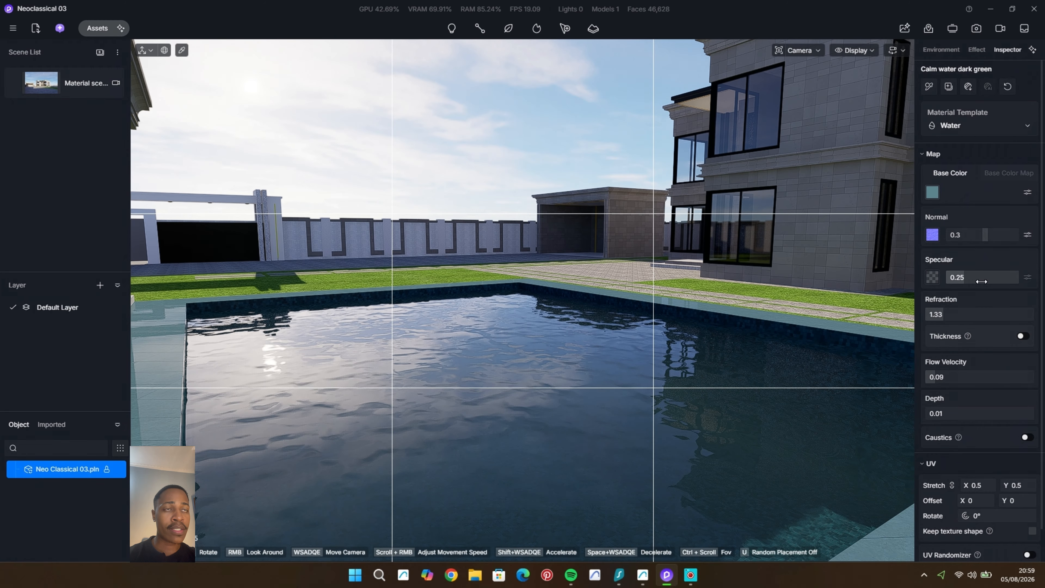
left_click_drag(982, 281, 987, 281)
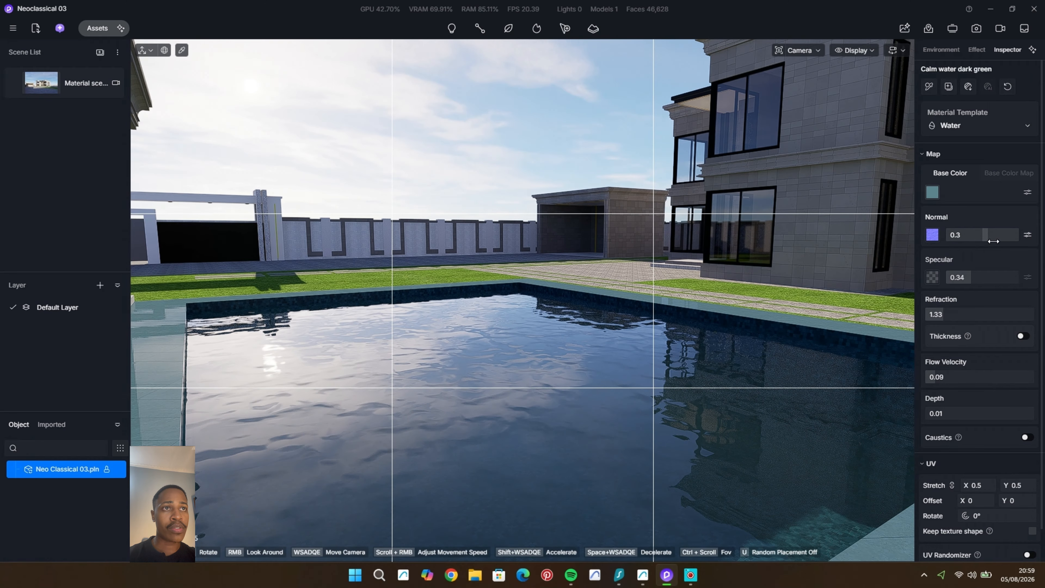
Step: Change the pool water's base colour to a neutral grey at HSV 193, 1, 40 and inspect the pool
left_click(932, 192)
mouse_move(851, 260)
left_mouse_down()
mouse_move(807, 279)
mouse_move(805, 238)
mouse_move(807, 269)
left_mouse_up()
right_click_drag(584, 406, 622, 375)
scroll(634, 383, "up", 3)
middle_click_drag(604, 398, 602, 397)
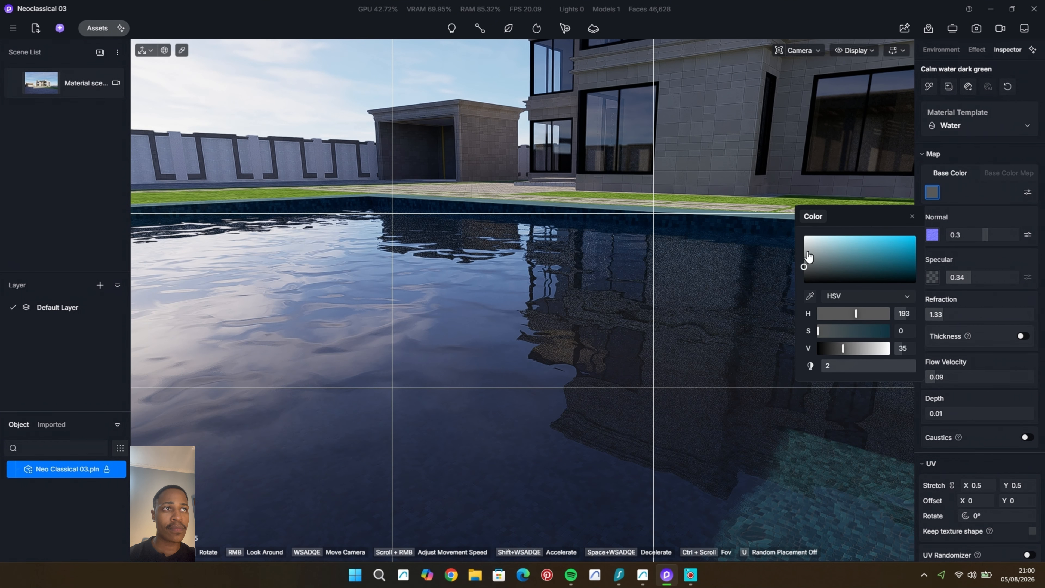
left_click_drag(806, 268, 805, 264)
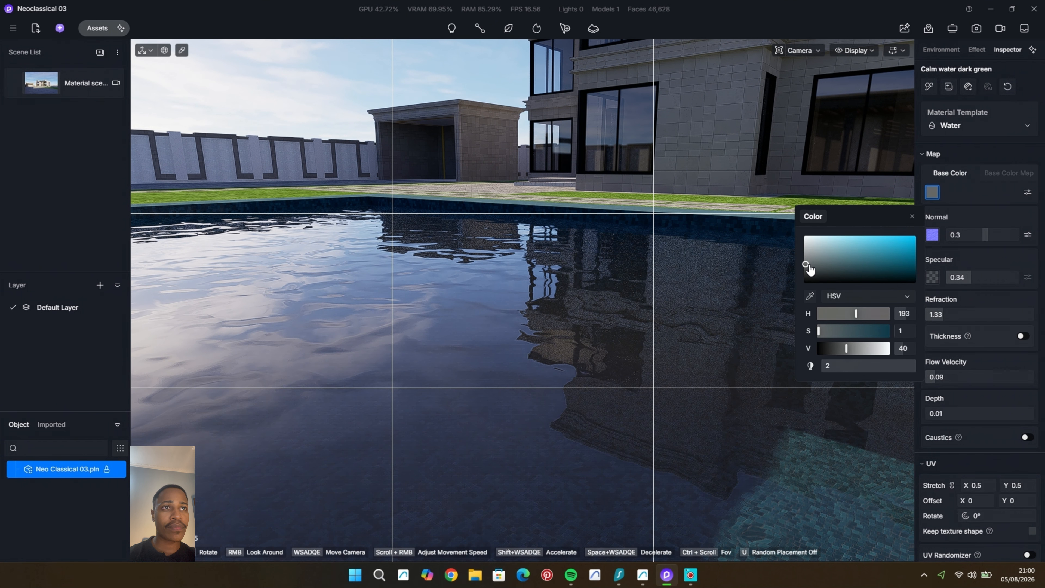
middle_click_drag(523, 255, 524, 256)
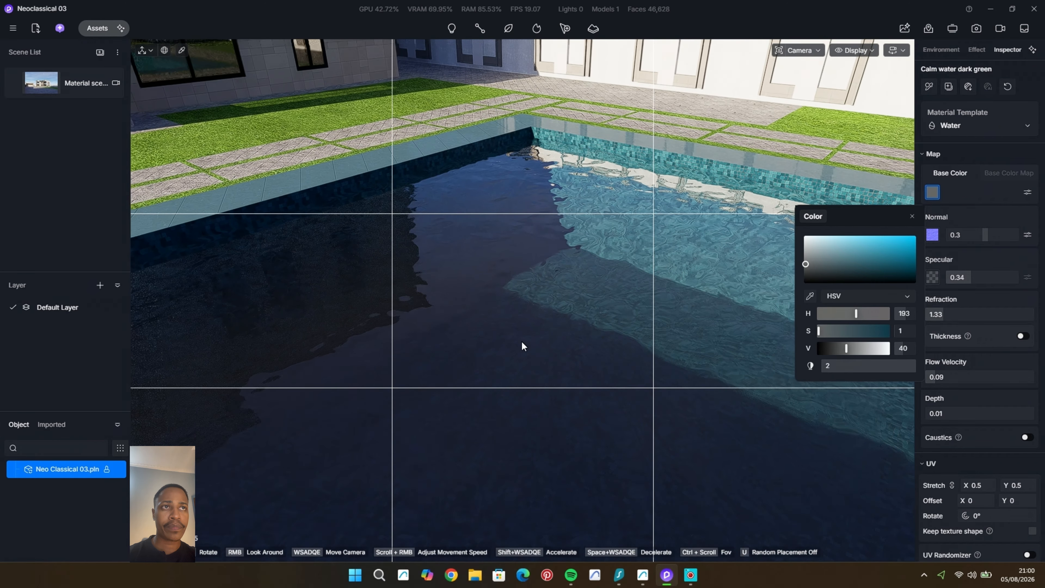
Step: Close the pool water's colour settings and return to the saved Material scene view
middle_click_drag(521, 341, 524, 341)
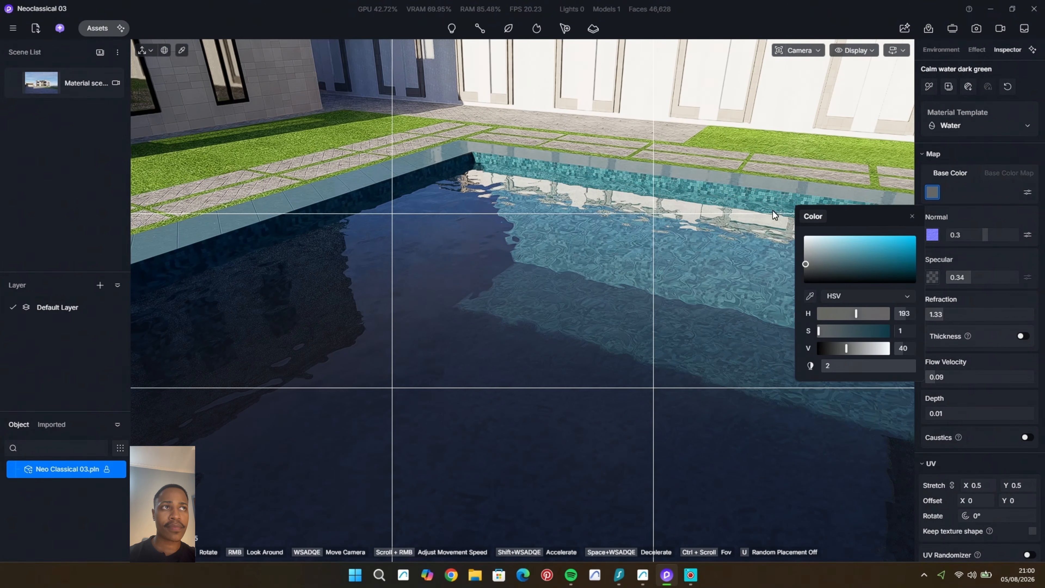
left_click(911, 216)
left_click(21, 92)
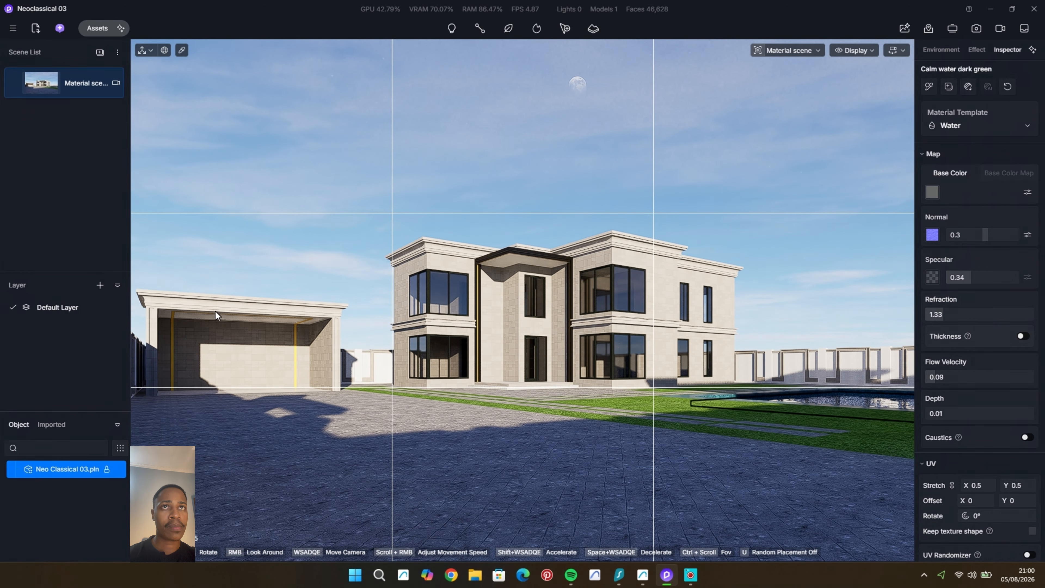
Step: Make the yellow strip material beside the entrance emissive, using a 3300 colour temperature for its light
scroll(489, 281, "up", 8)
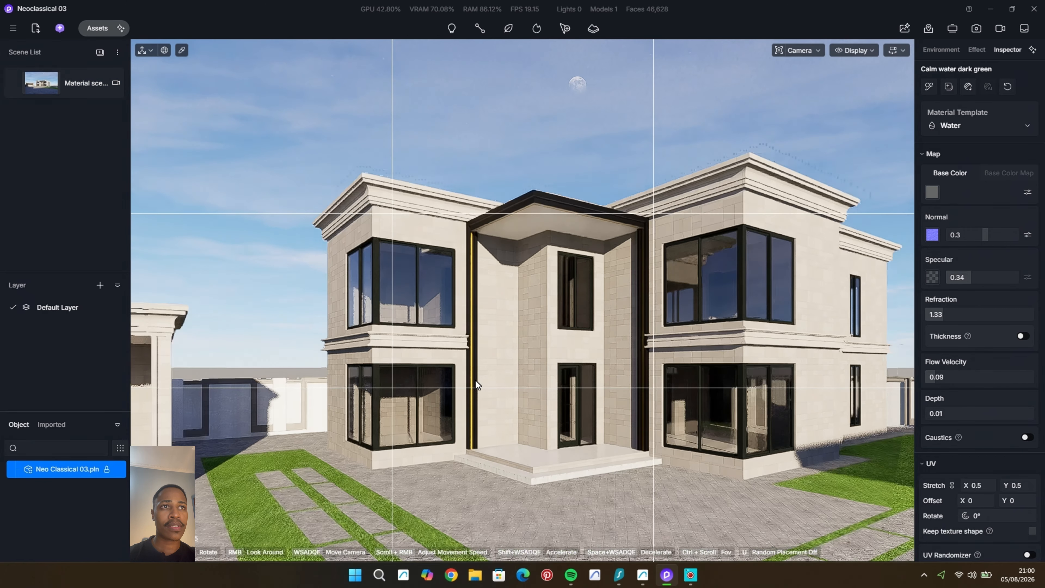
scroll(472, 320, "up", 5)
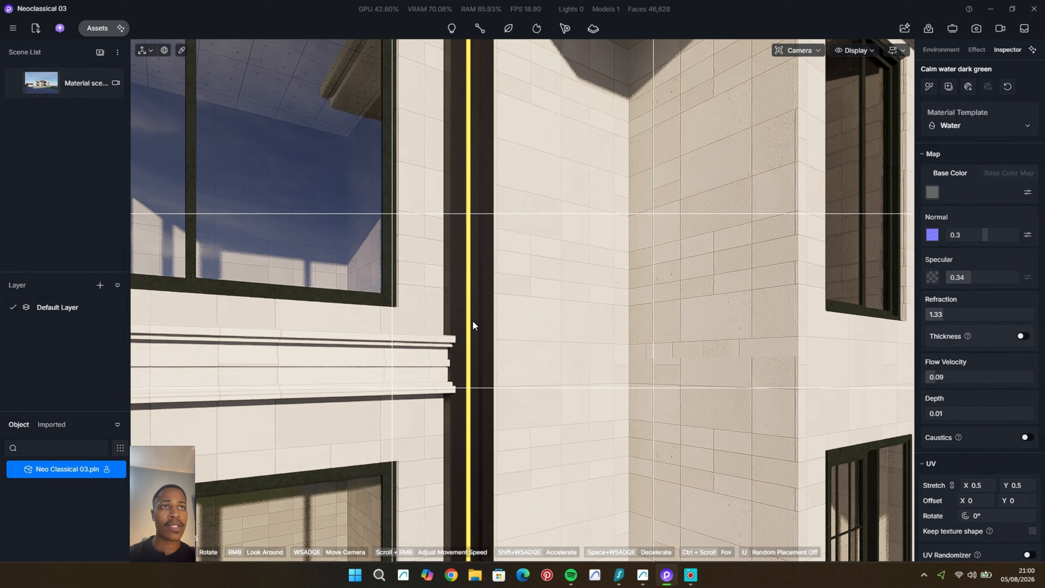
key("i")
left_click(180, 53)
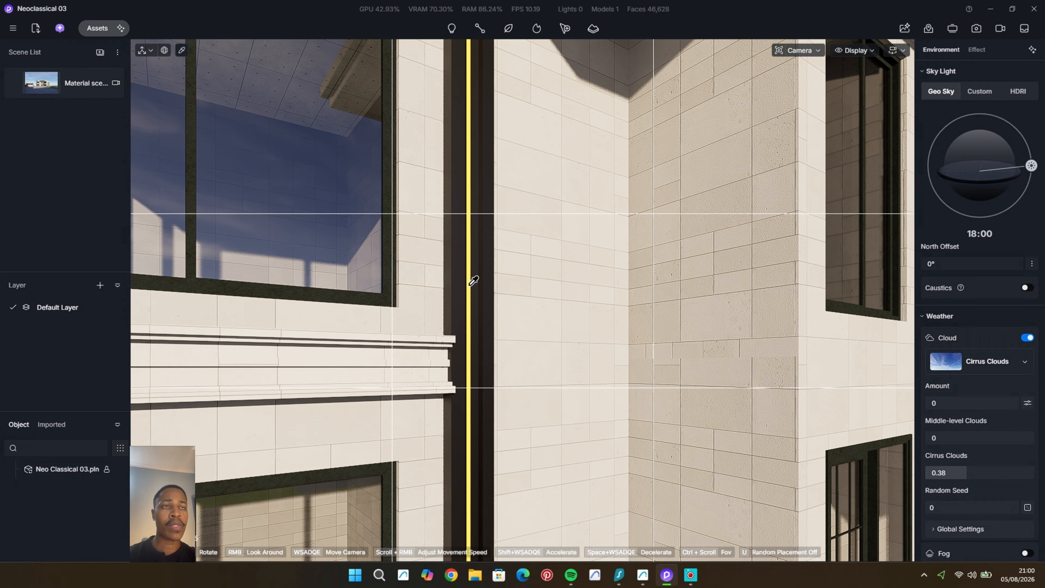
left_click(470, 283)
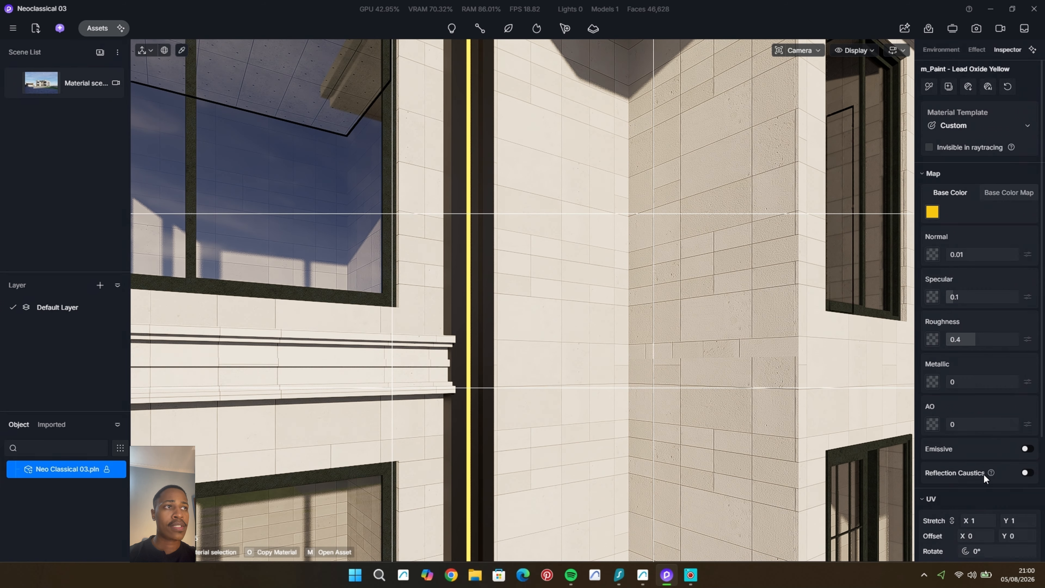
left_click(1026, 449)
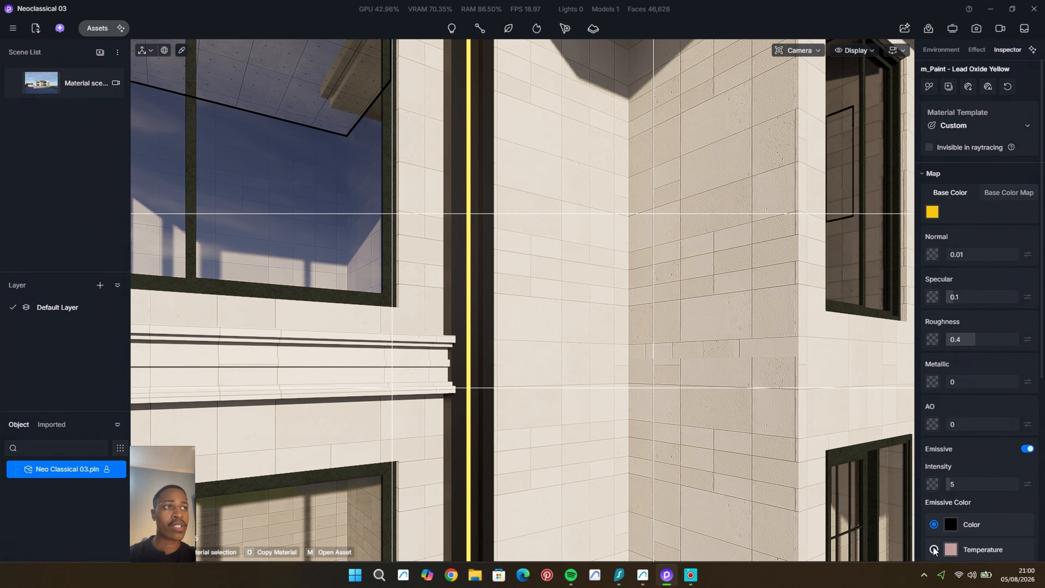
left_click(934, 549)
scroll(974, 516, "down", 1)
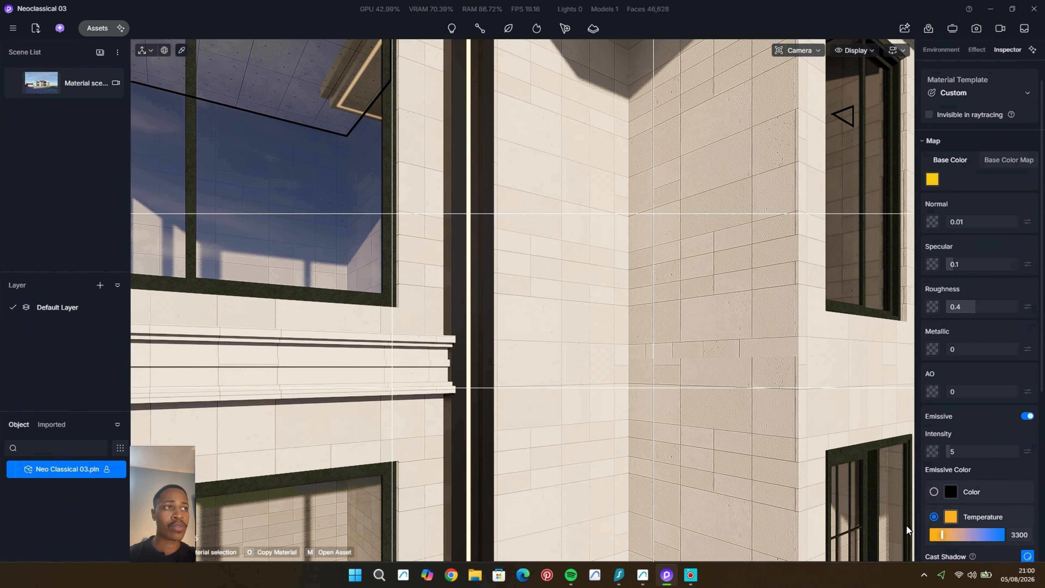
Step: Copy the Black Iron material from the window frame onto the dark entrance trim around the light strip, and return to the Material scene
scroll(496, 277, "up", 3)
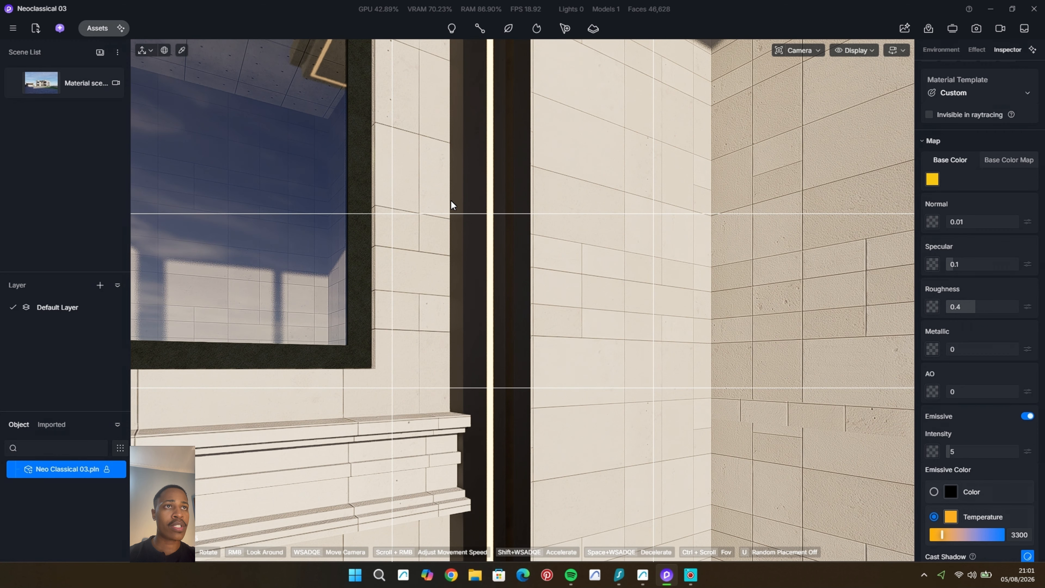
scroll(451, 200, "up", 2)
key("i")
left_click(315, 319)
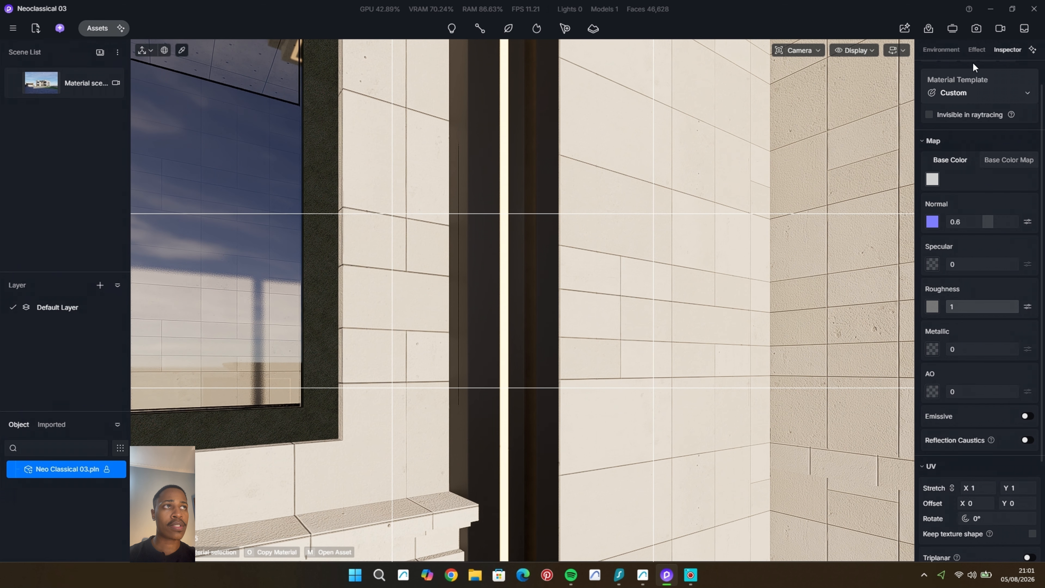
scroll(952, 103, "up", 1)
left_click(929, 87)
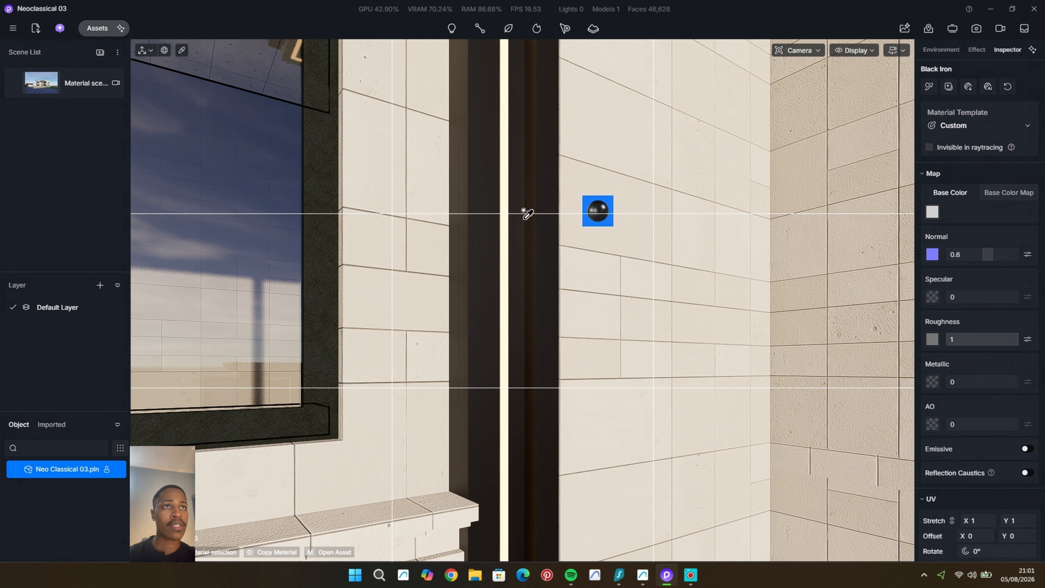
left_click(478, 246)
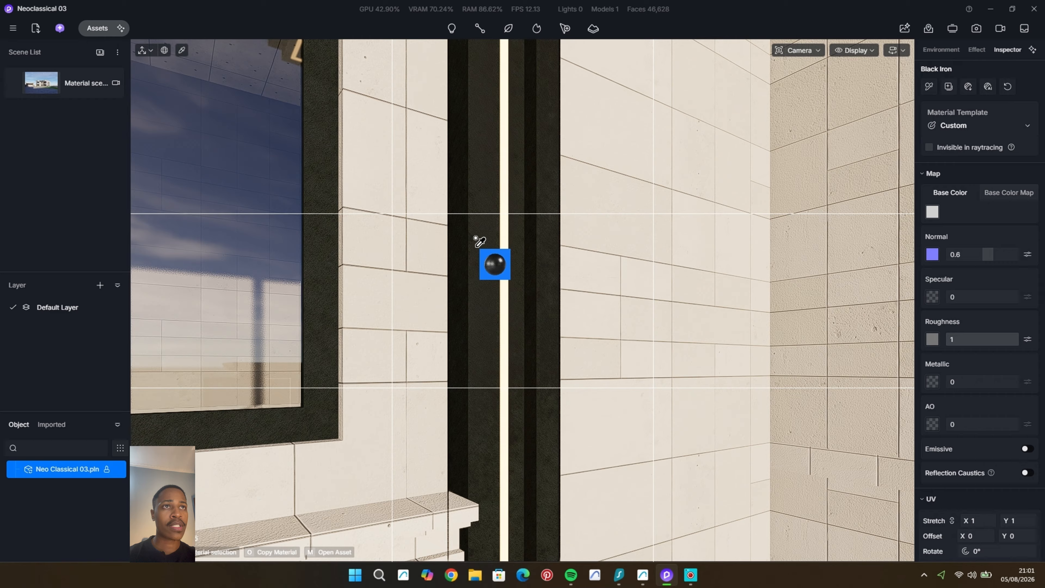
left_click(44, 86)
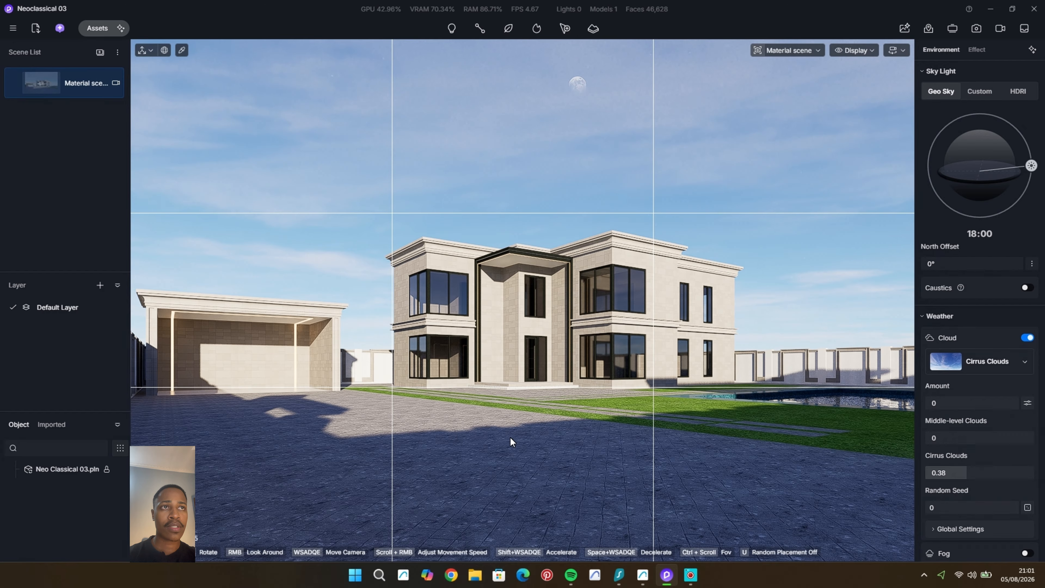
Step: Convert the green lawn material to the Grass template with the sixth grass preset
scroll(755, 416, "up", 2)
scroll(771, 413, "up", 2)
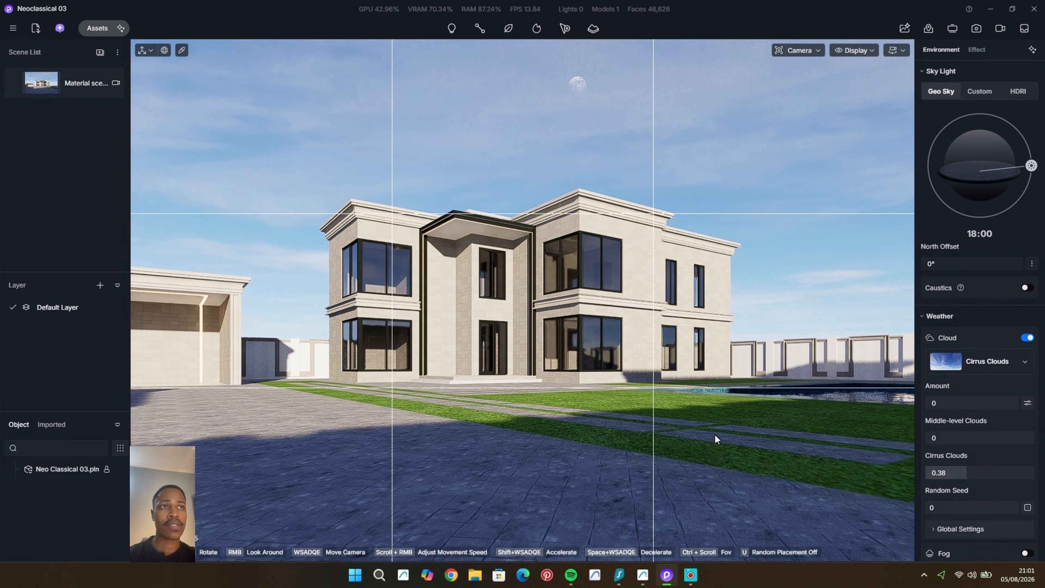
left_click(704, 406)
left_click(996, 126)
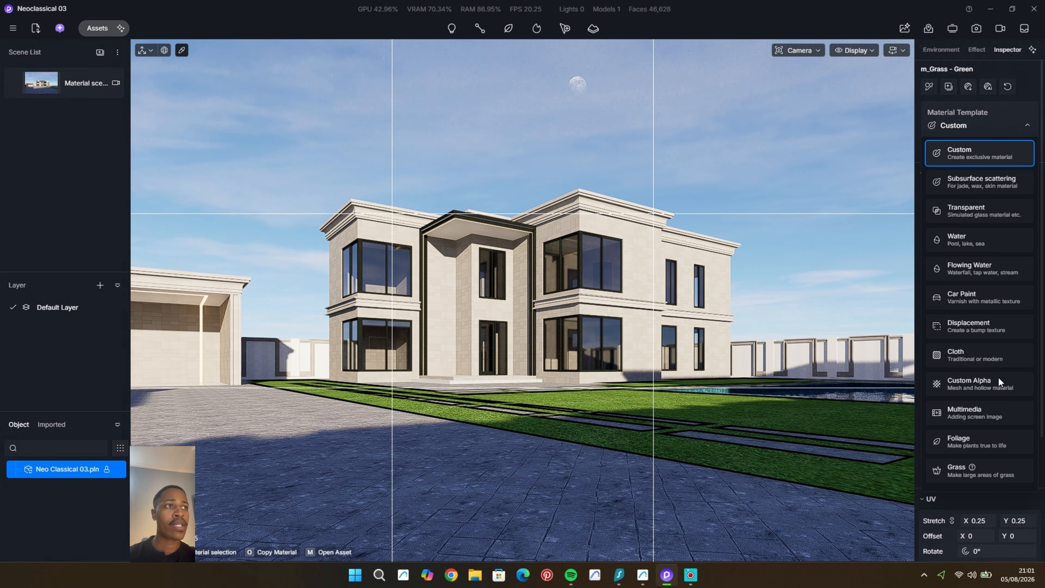
left_click(998, 378)
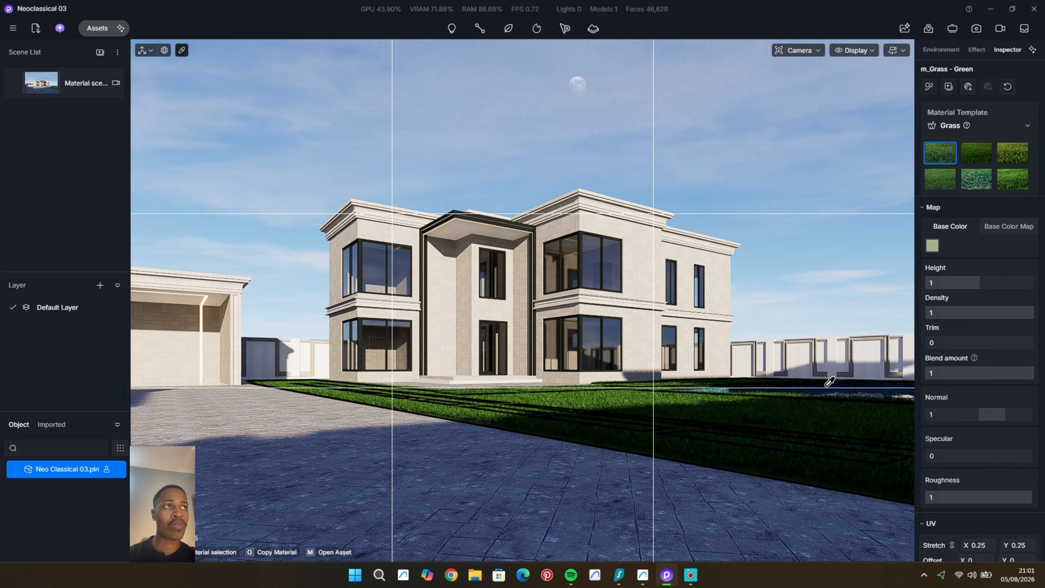
scroll(720, 409, "up", 3)
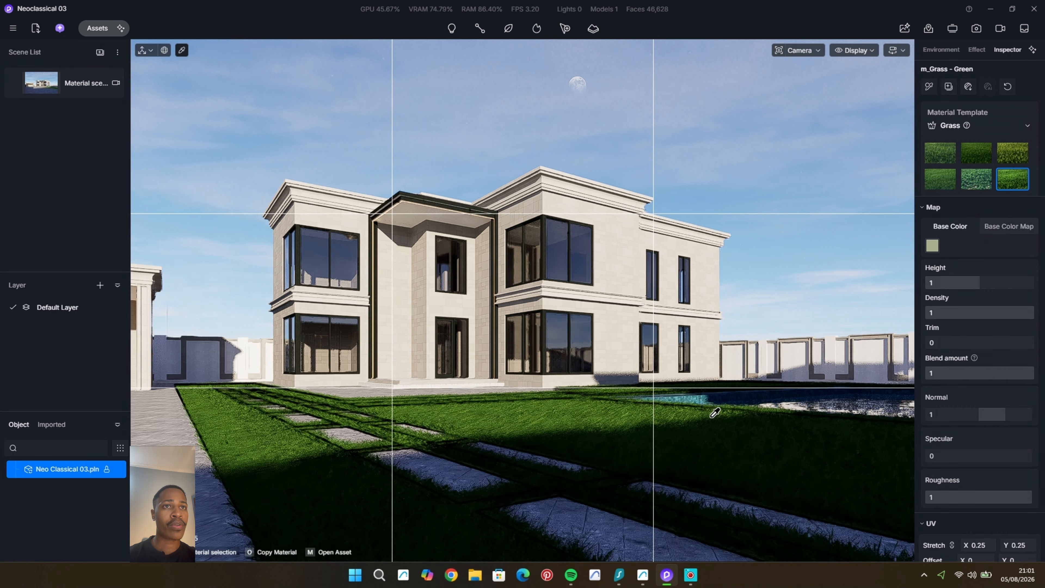
Step: Switch the camera to standard perspective and view the lawn at close range toward the pool pavilion
middle_click_drag(714, 415, 611, 430)
left_click(816, 50)
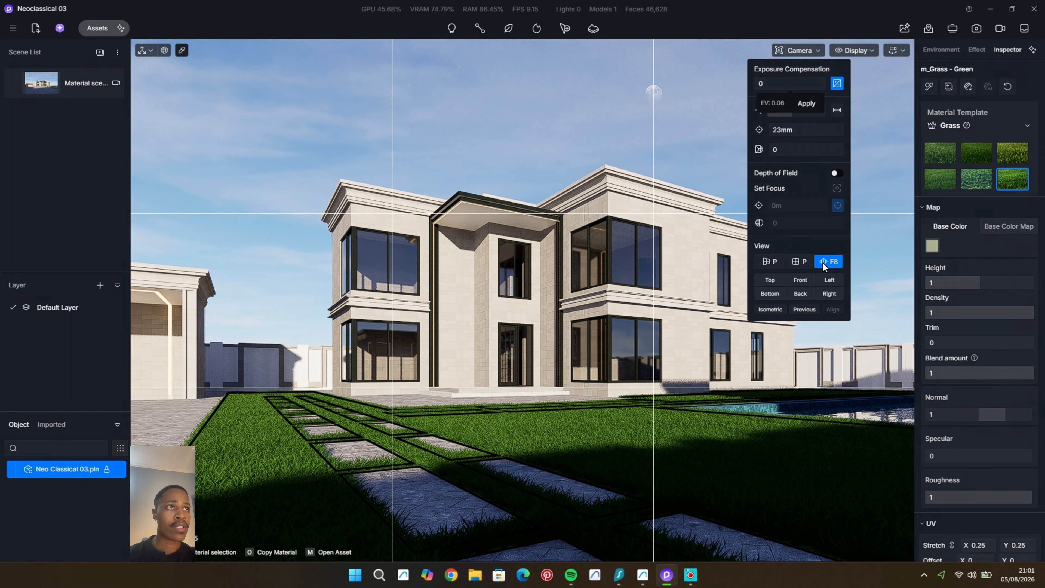
left_click(773, 262)
middle_click_drag(492, 454, 494, 454)
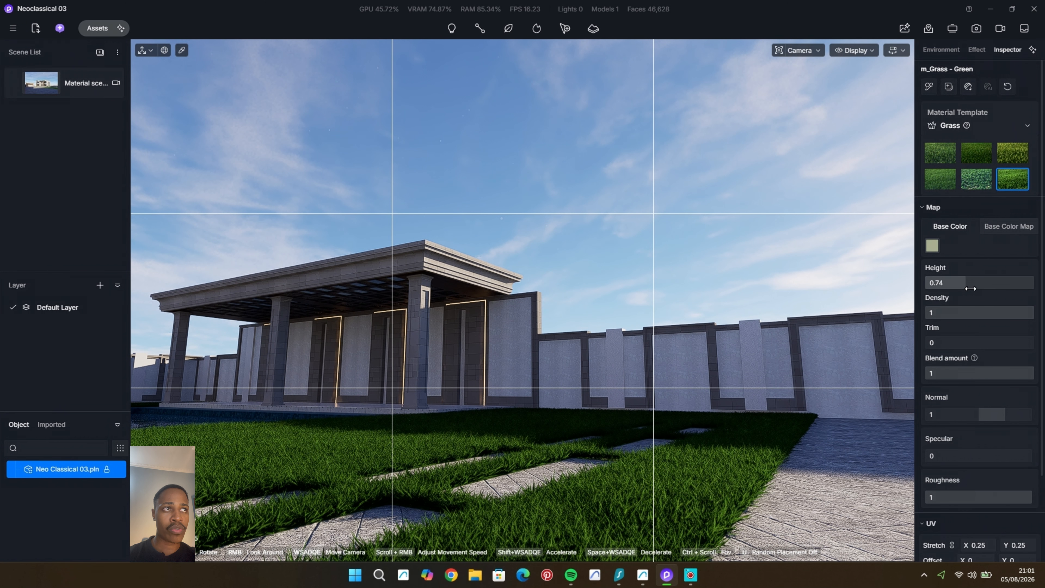
Step: Set the lawn grass height to 0.05, raise its trim, and inspect the lawn around the paving and pool
left_click_drag(970, 289, 928, 296)
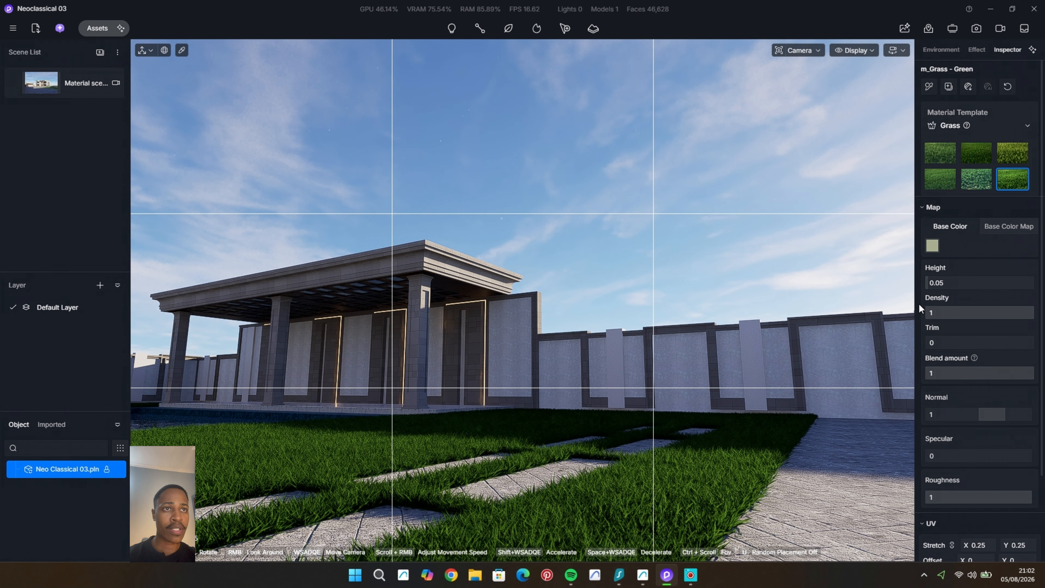
key("i")
middle_click_drag(383, 497, 385, 498)
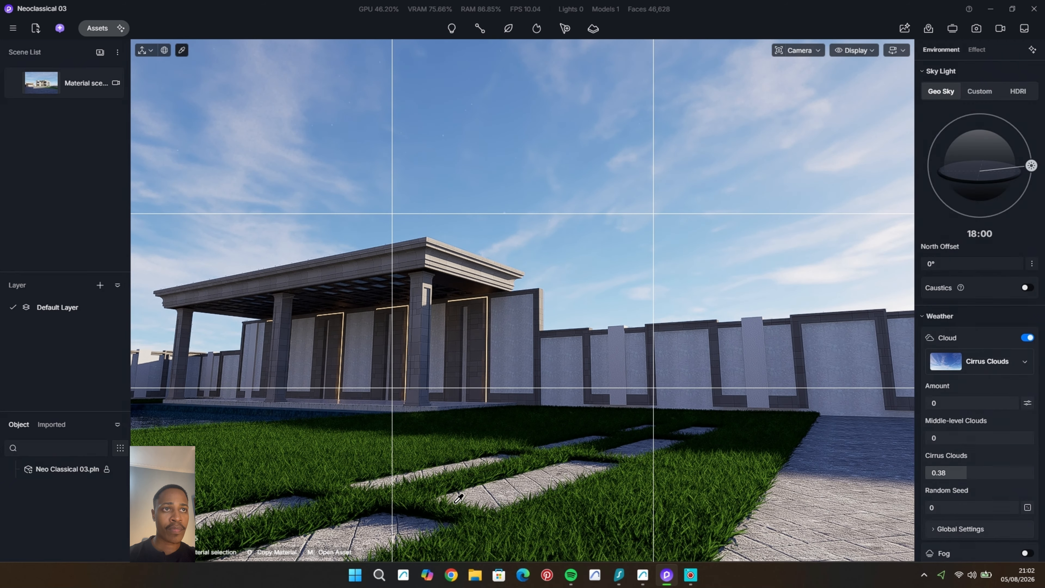
left_click(390, 494)
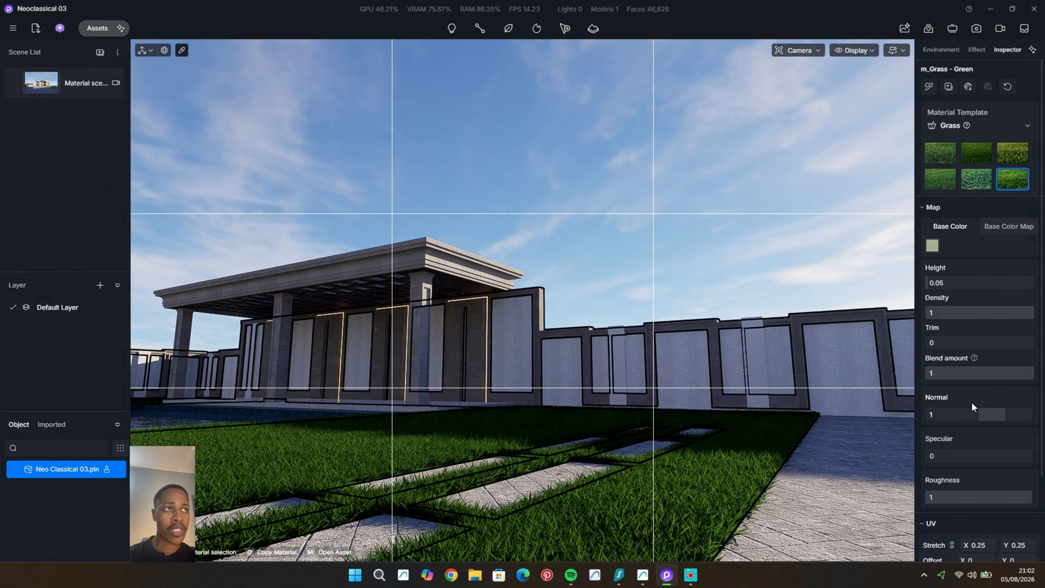
left_click_drag(1010, 347, 1025, 350)
key("Escape")
key("Escape")
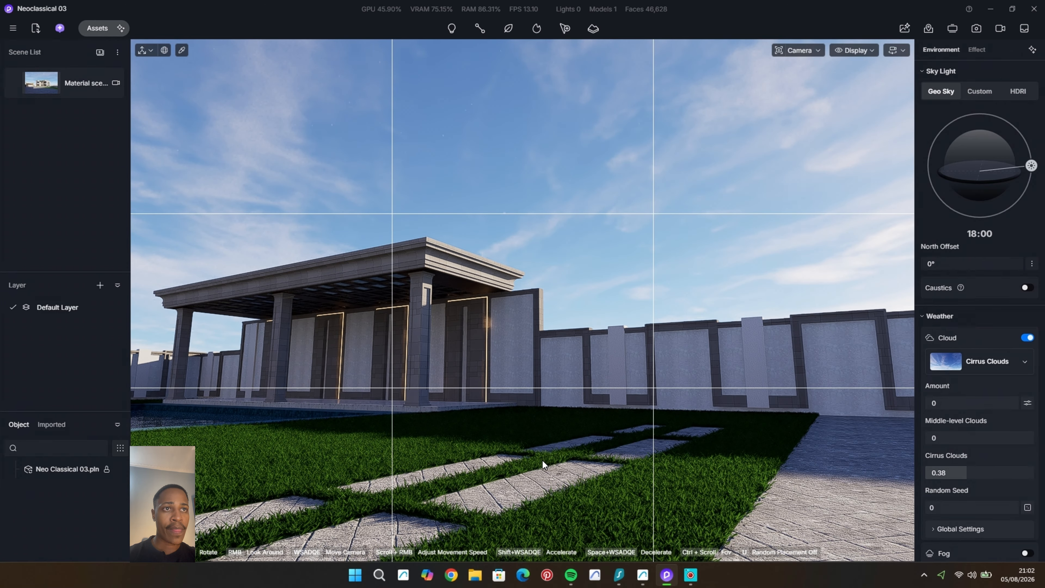
scroll(542, 461, "down", 2)
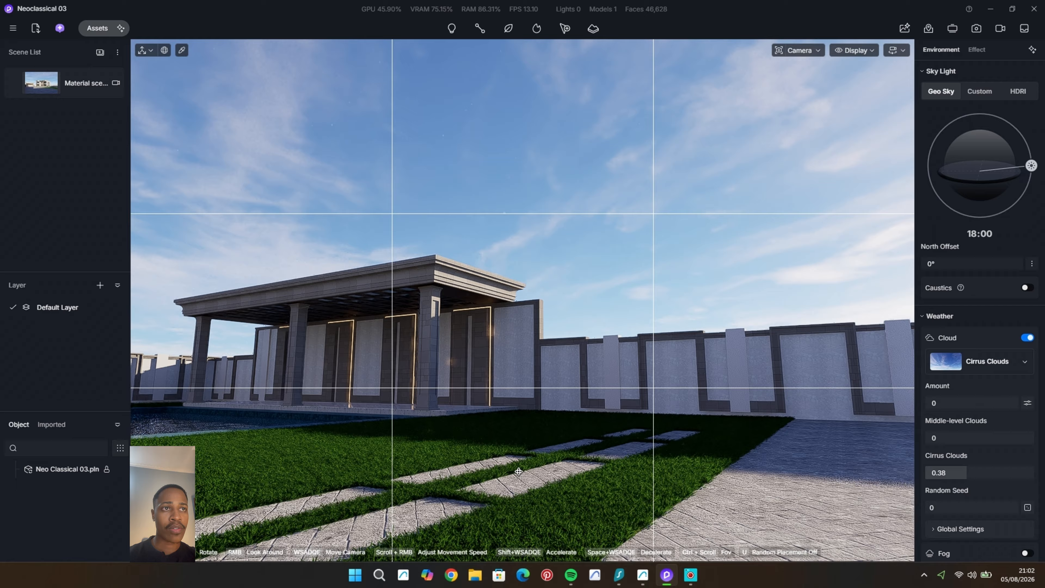
middle_click_drag(518, 471, 519, 471)
right_click_drag(574, 425, 574, 425)
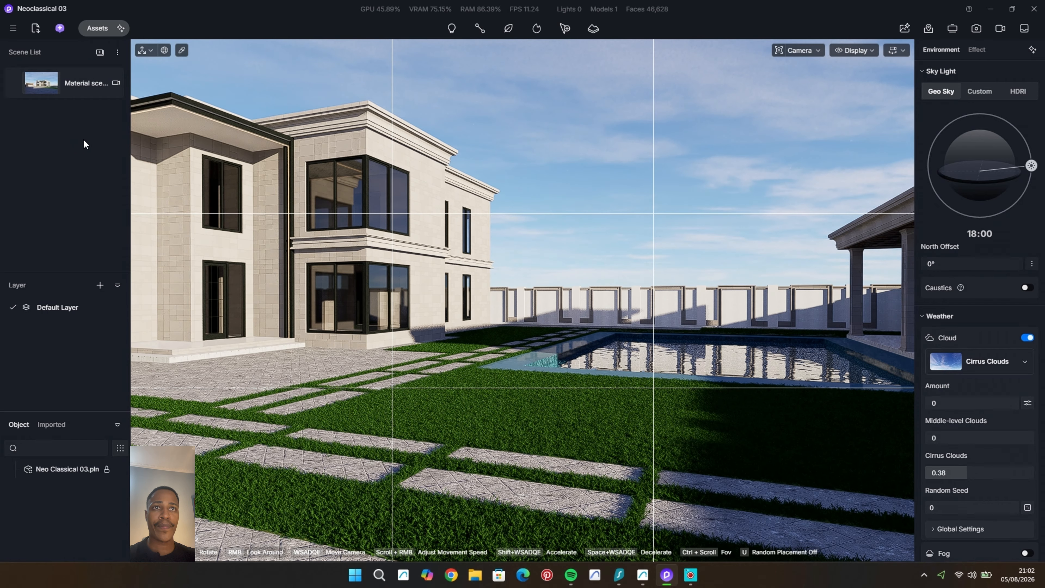
Step: From the Material scene view, darken the boundary wall's white stucco to grey at HSV 0, 0, 69 and update the scene
left_click(26, 78)
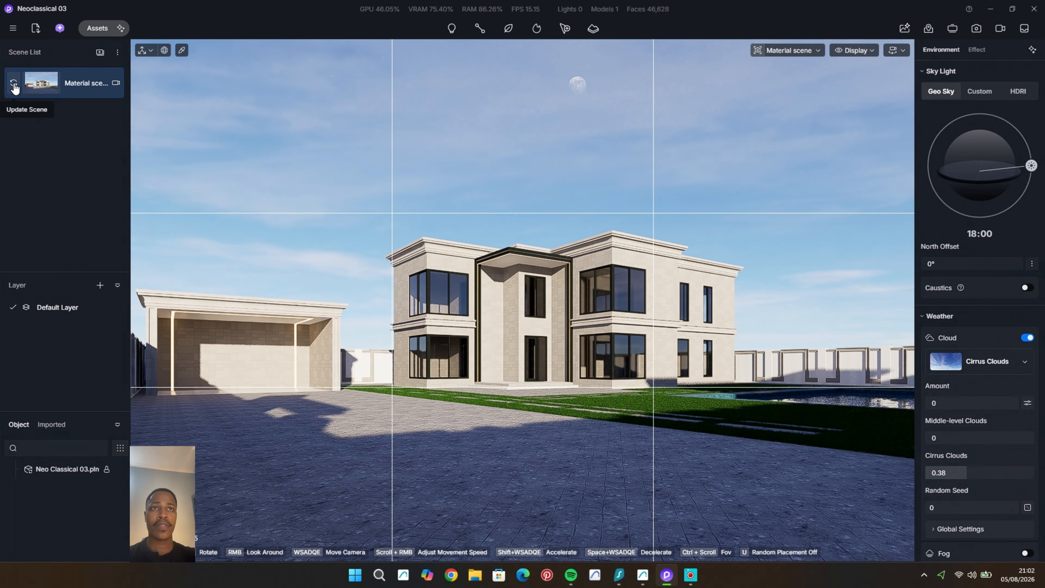
key("i")
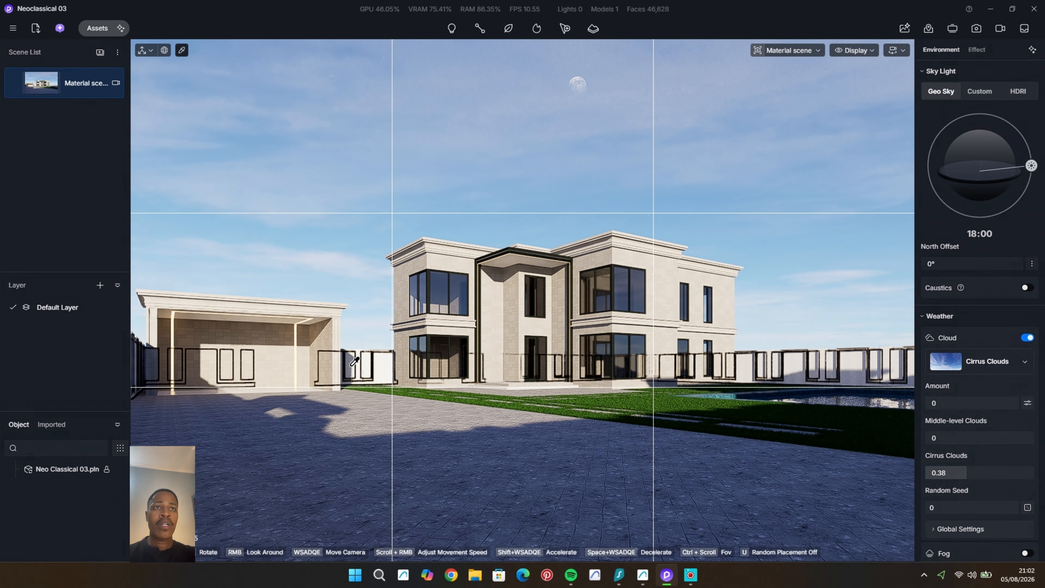
left_click(363, 374)
left_click(932, 212)
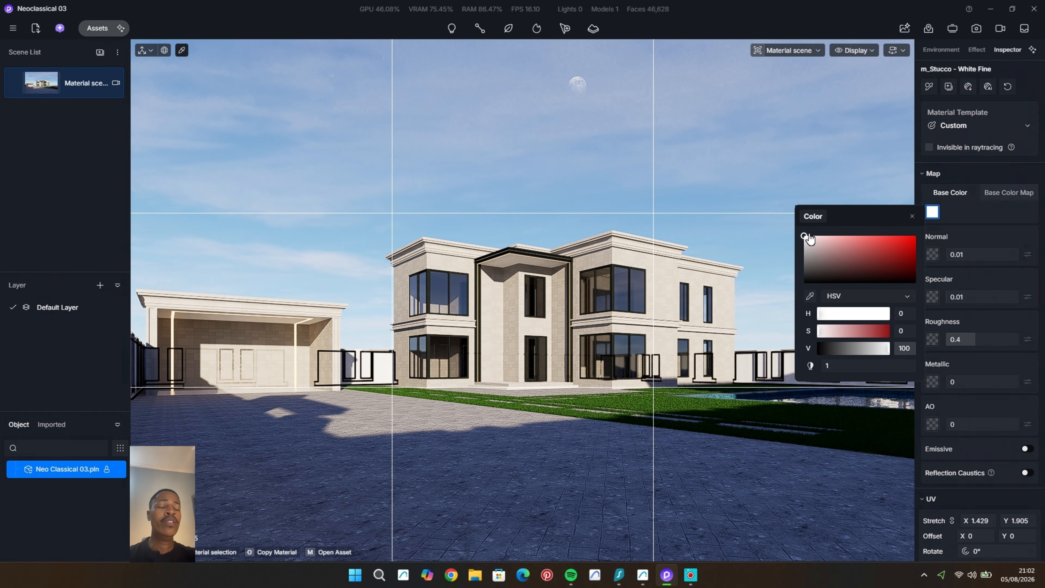
left_click(804, 246)
left_click(807, 250)
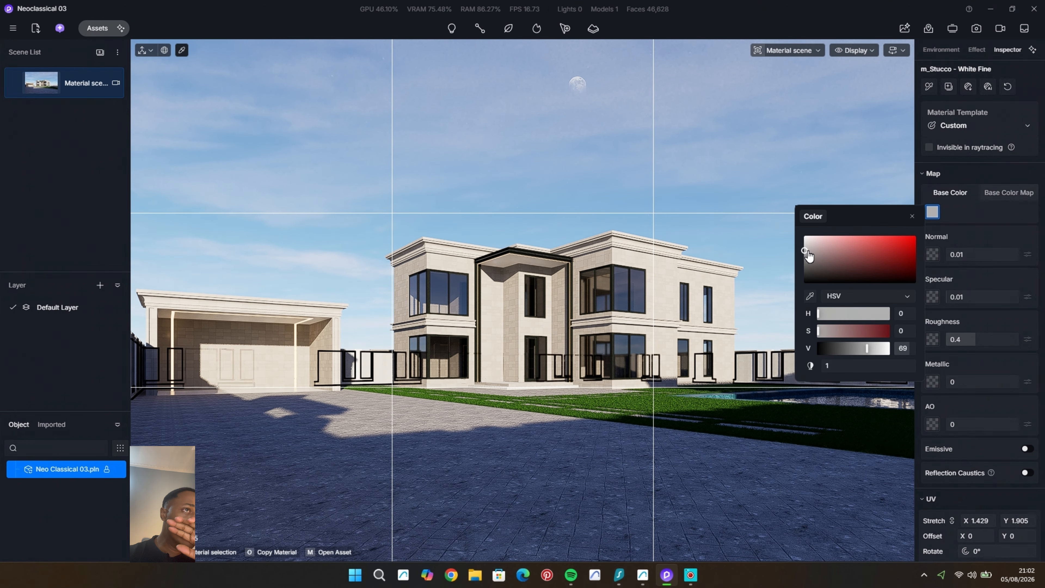
left_click(744, 225)
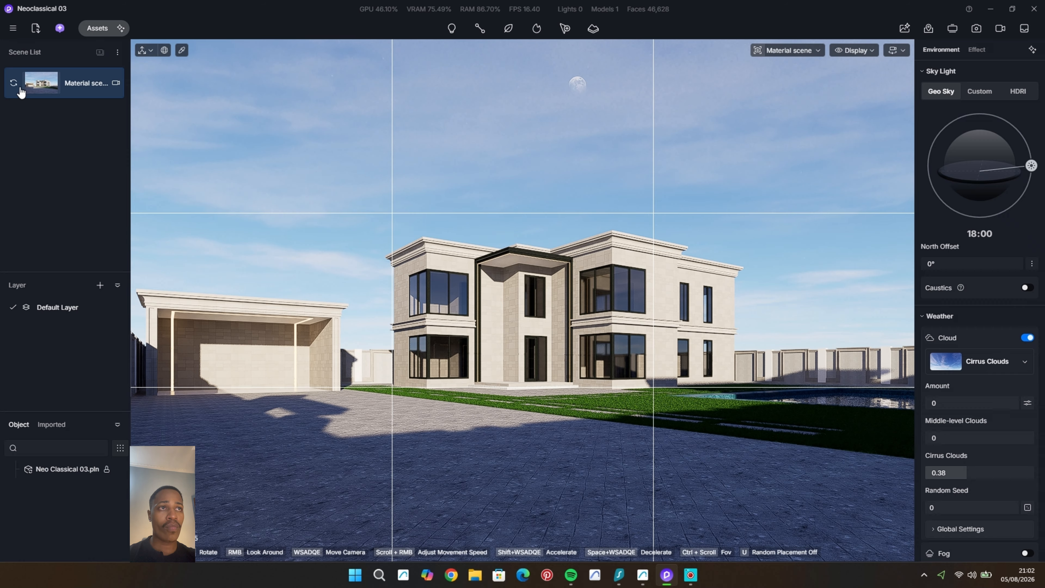
left_click(13, 82)
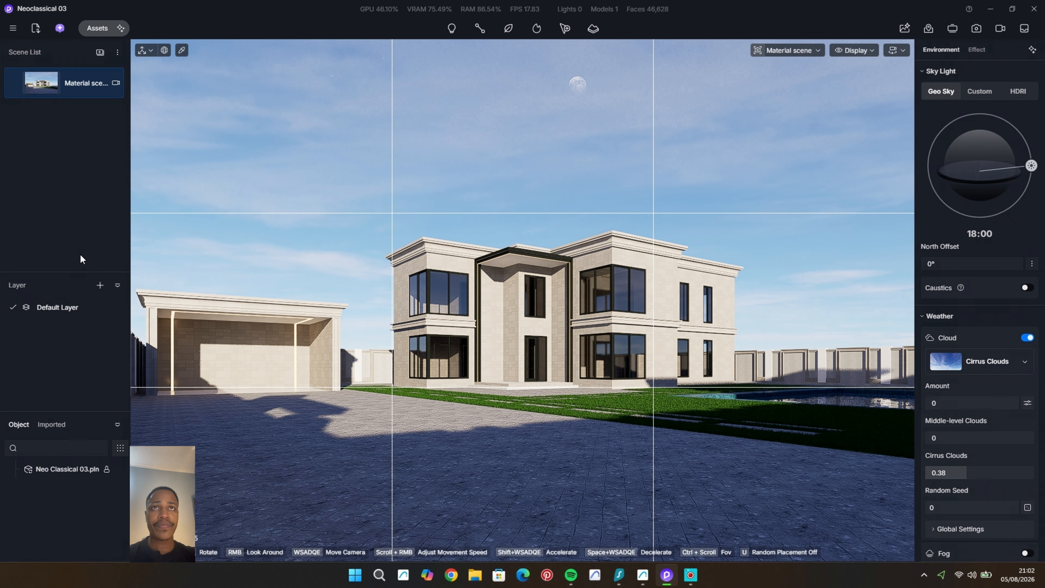
Step: Add a new scene from the current view and rename it Model & cars scene
left_click(99, 52)
right_click(77, 117)
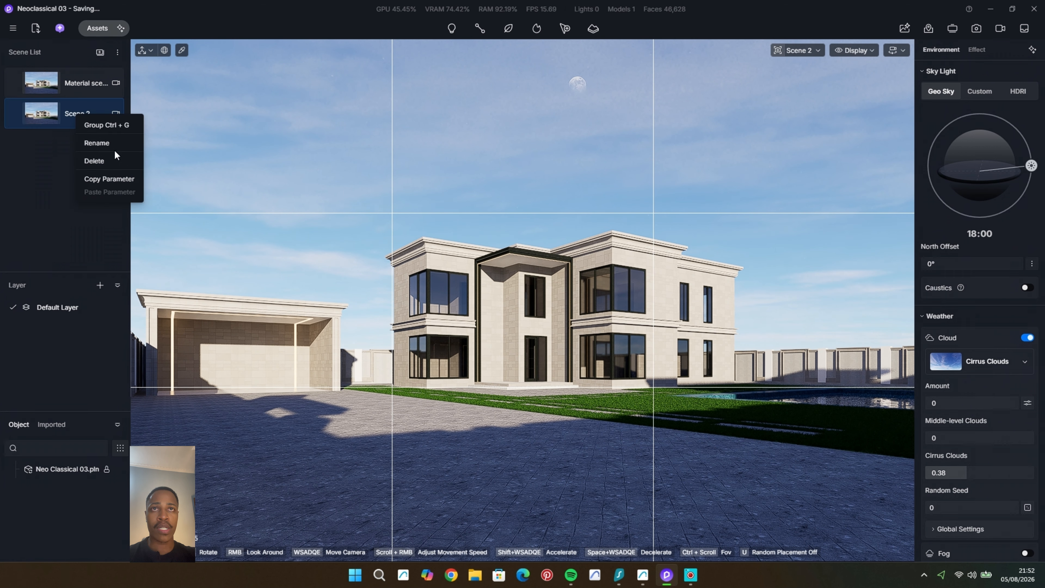
left_click(100, 145)
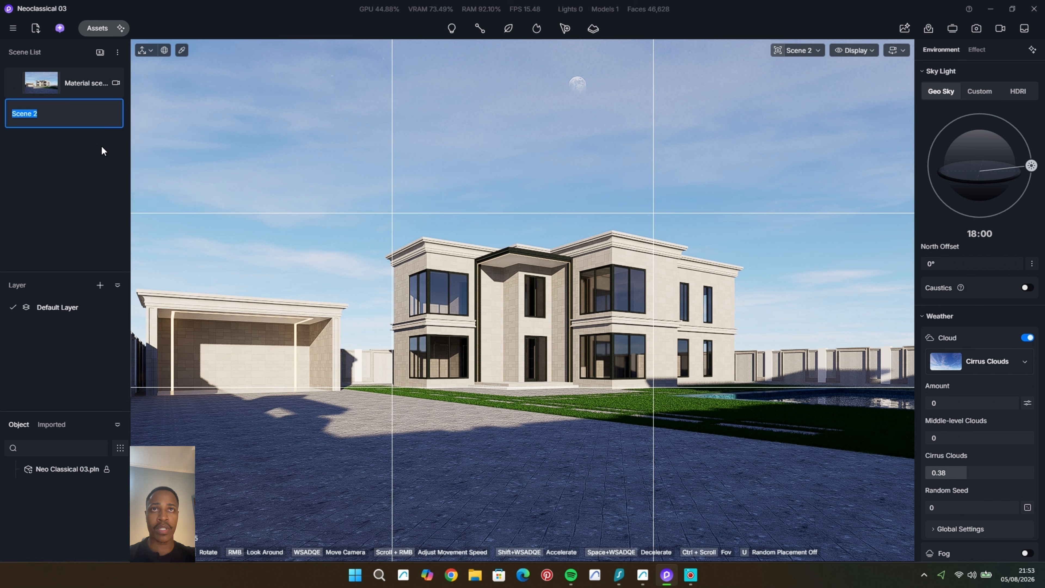
type("Model & vihcle")
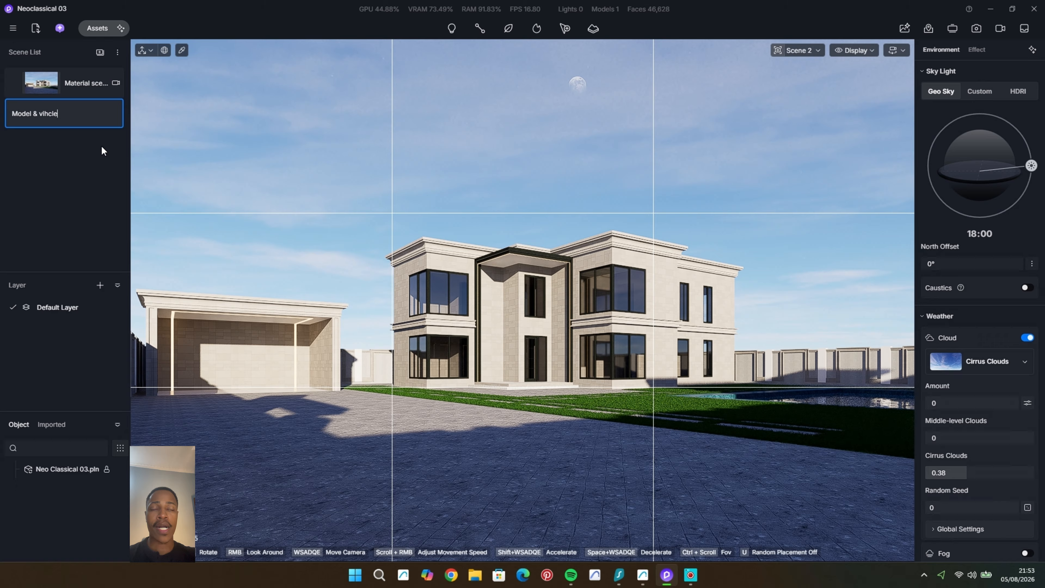
key("BackSpace")
key("BackSpace")
key("BackSpace")
key("BackSpace")
key("BackSpace")
key("BackSpace")
key("BackSpace")
type("cars")
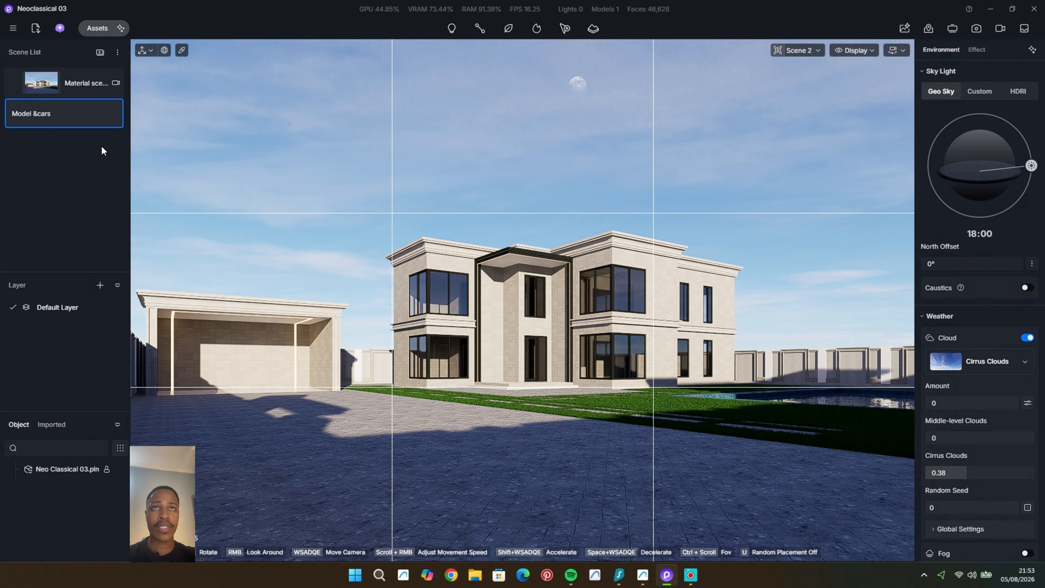
key("Left")
key("Right")
type("sce")
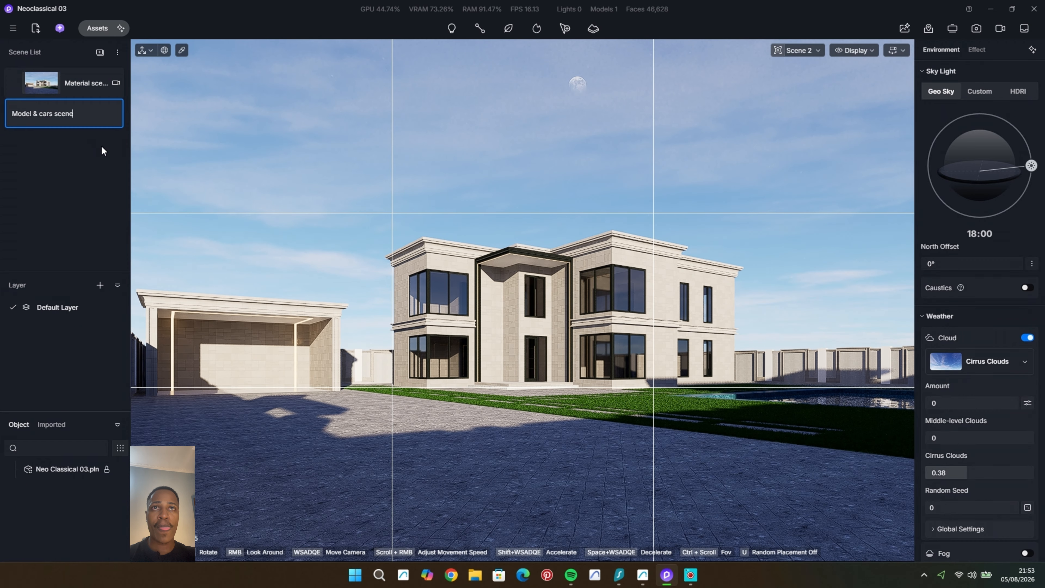
type("ne")
key("Return")
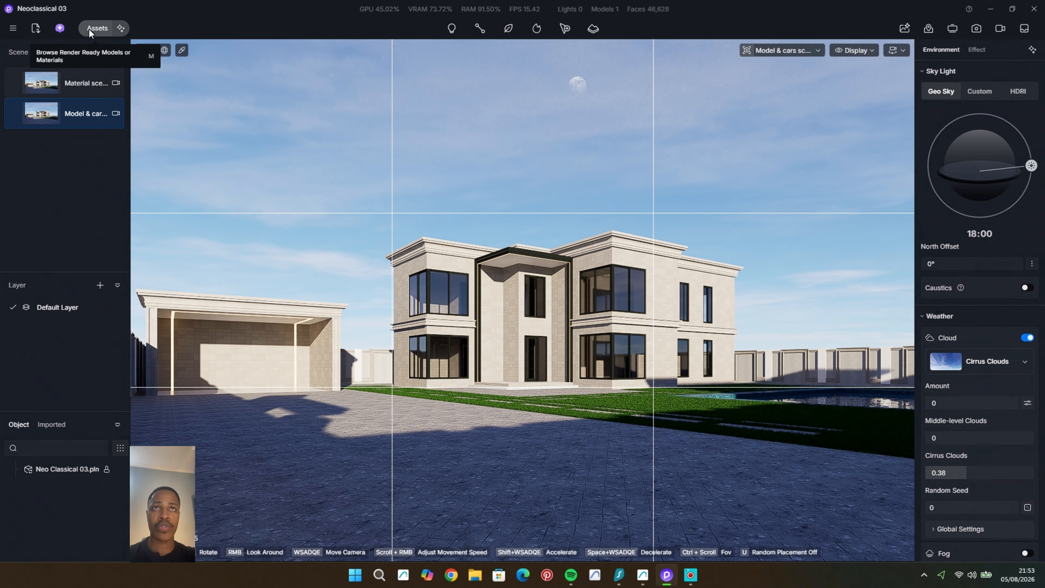
Step: Place New energy Car 03 and SUV 03 from the small-sized vehicle models side by side at the carport
left_click(90, 29)
left_click_drag(148, 20, 782, 20)
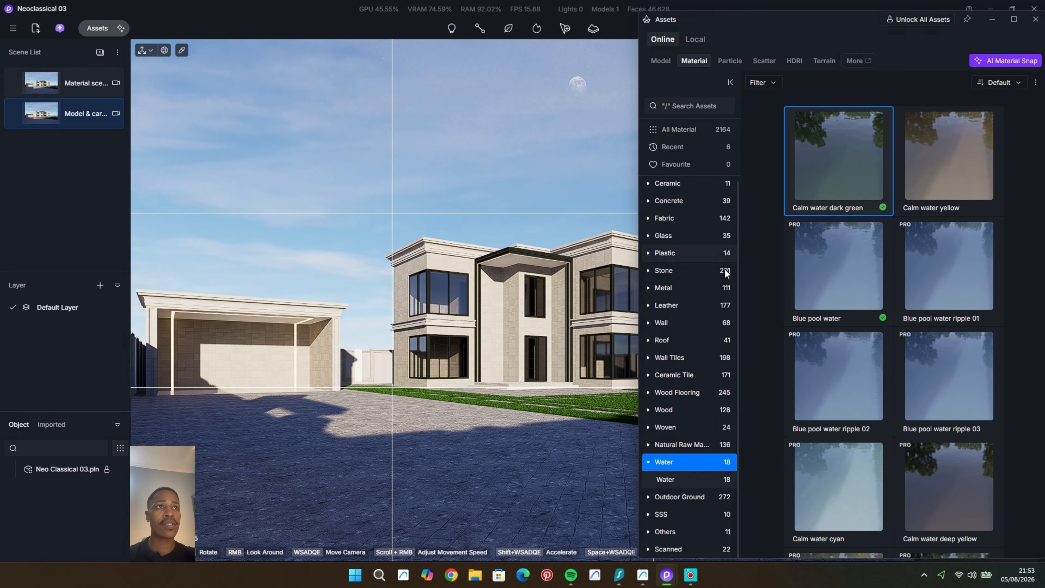
left_click(660, 61)
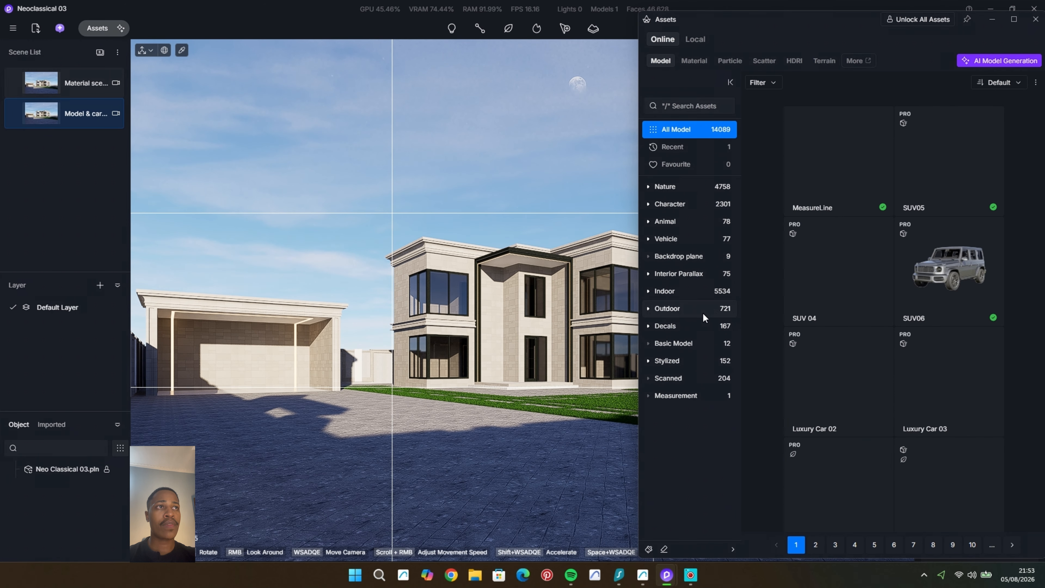
left_click(730, 242)
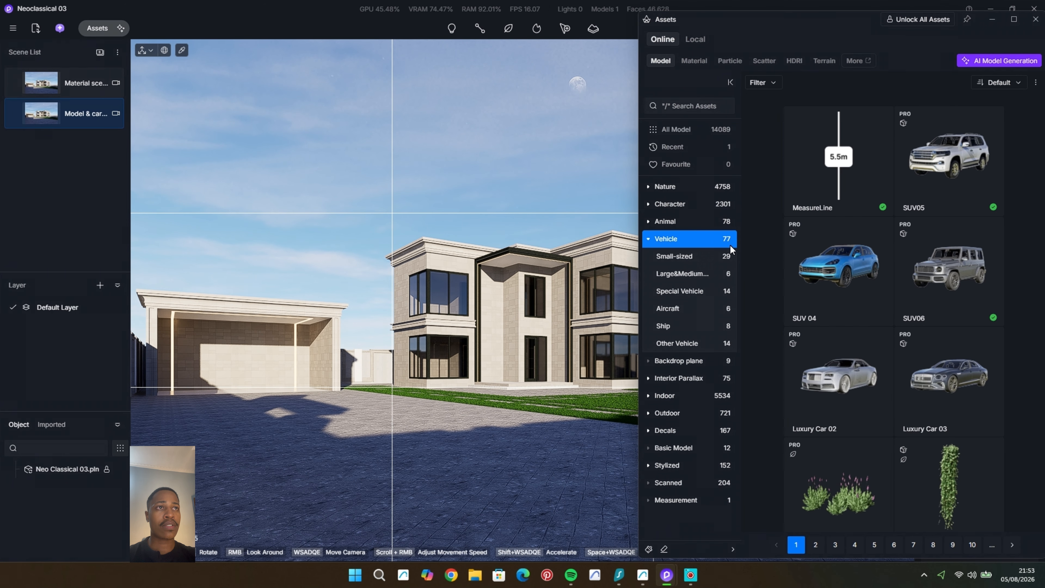
left_click(729, 251)
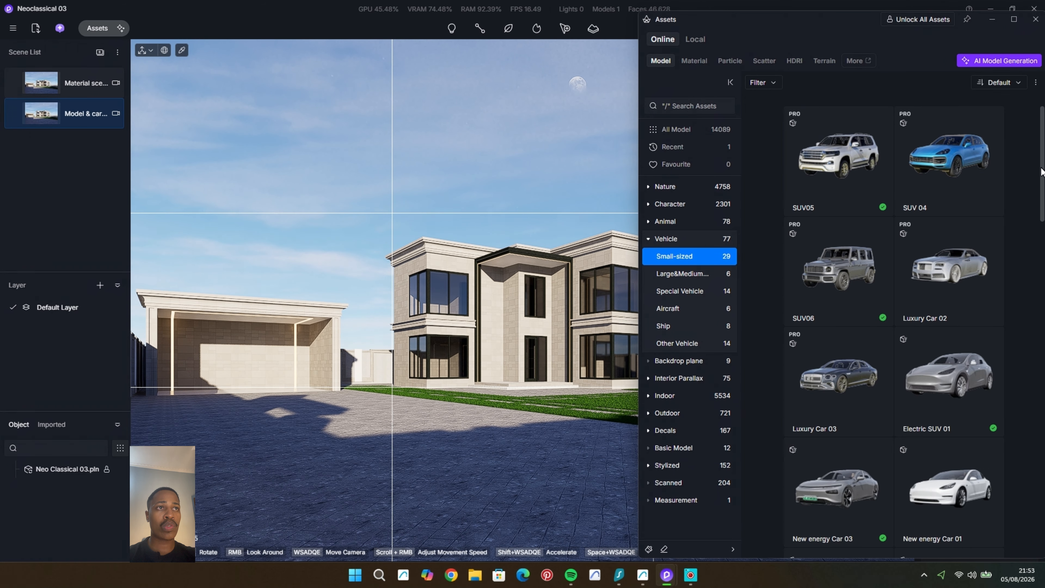
scroll(1042, 171, "down", 5)
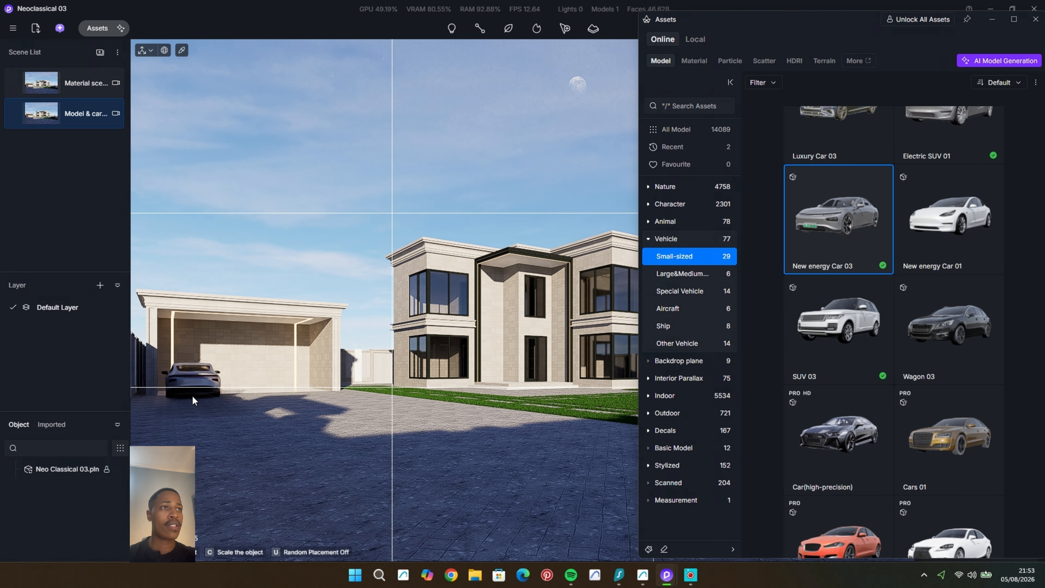
left_click(191, 395)
left_click(864, 349)
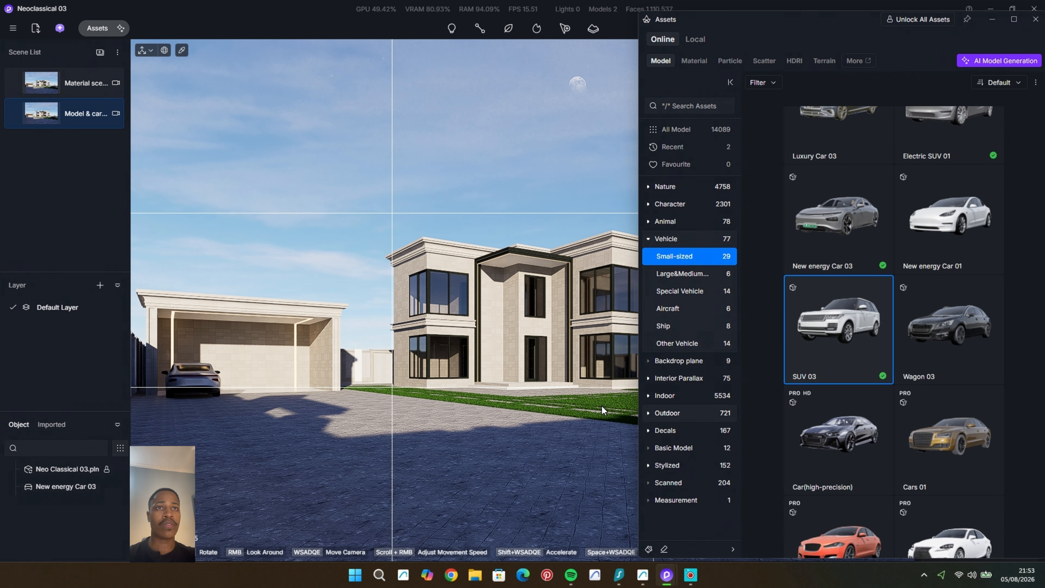
left_click(284, 403)
Step: Close the asset library and switch the camera to standard perspective
left_click_drag(838, 19, 202, 12)
left_click(398, 15)
left_click(787, 54)
left_click(756, 263)
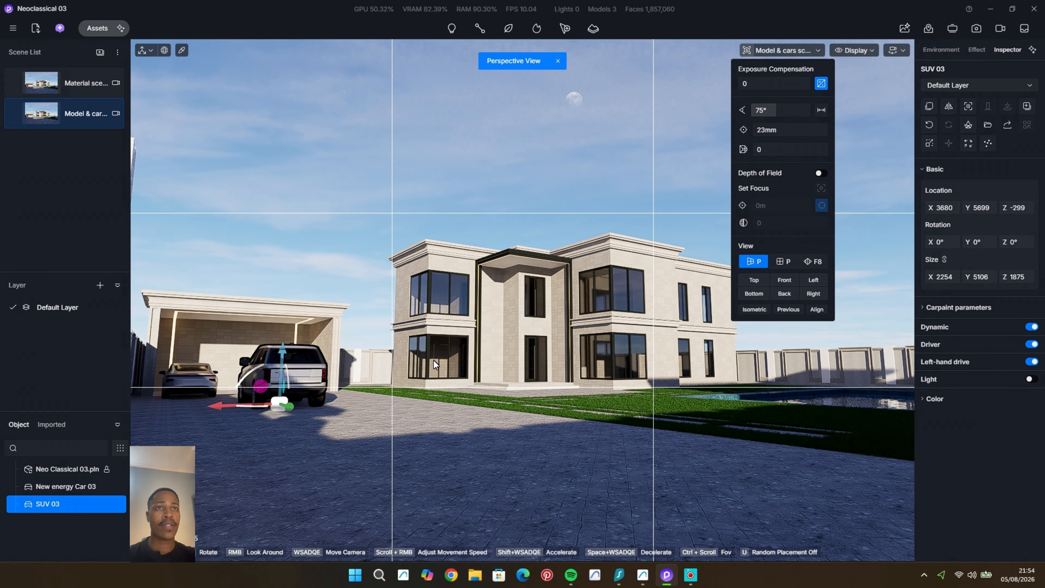
Step: Rotate New energy Car 03 to 180° about Z and turn off its dynamic, driver and left-hand drive options
middle_click_drag(345, 315, 645, 364)
left_click(715, 334)
scroll(715, 334, "up", 4)
scroll(715, 334, "down", 3)
middle_click_drag(714, 346, 701, 378)
left_click(651, 346)
left_click_drag(678, 363, 794, 364)
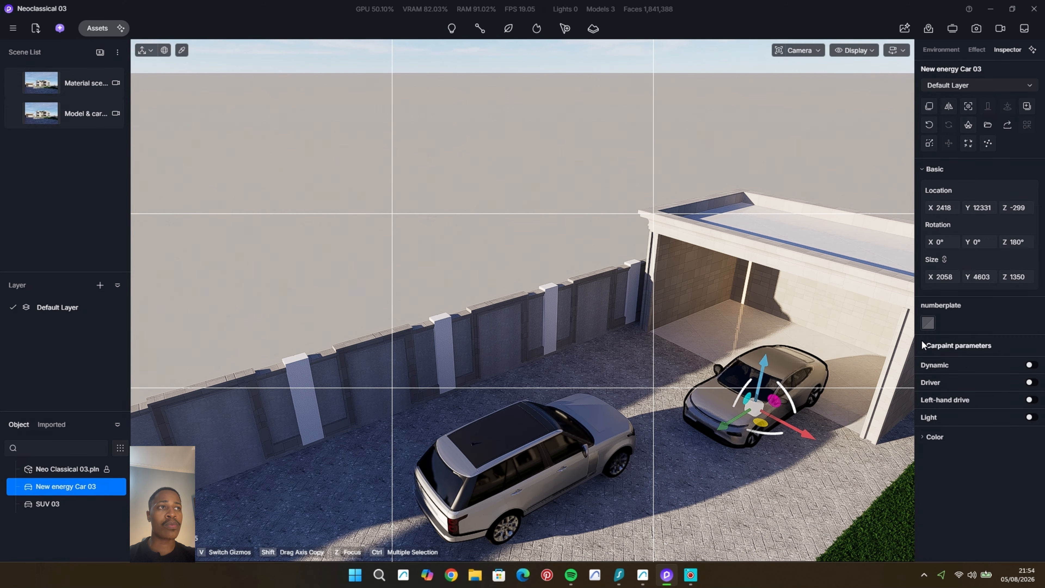
Step: Set New energy Car 03's clearcoat intensity to 0.07 and move it inside the carport to X 2175, Y 15752
left_click(954, 345)
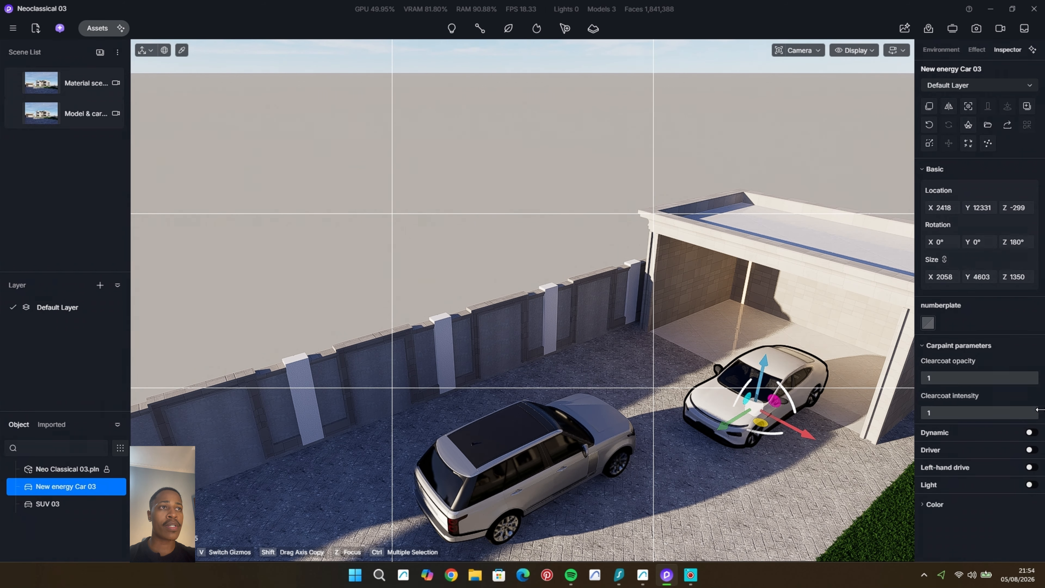
left_click_drag(1038, 409, 951, 413)
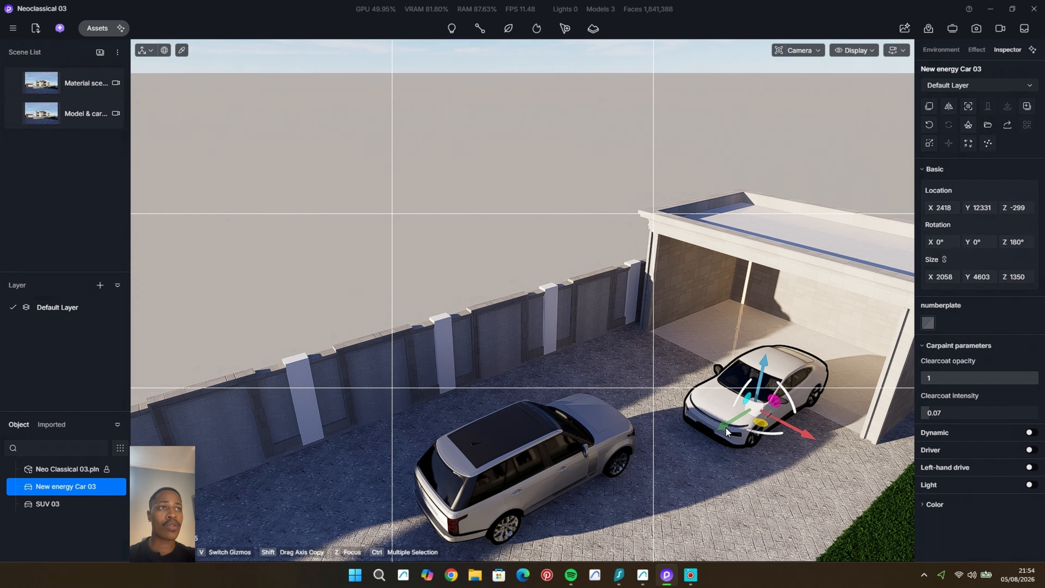
left_click_drag(725, 431, 786, 388)
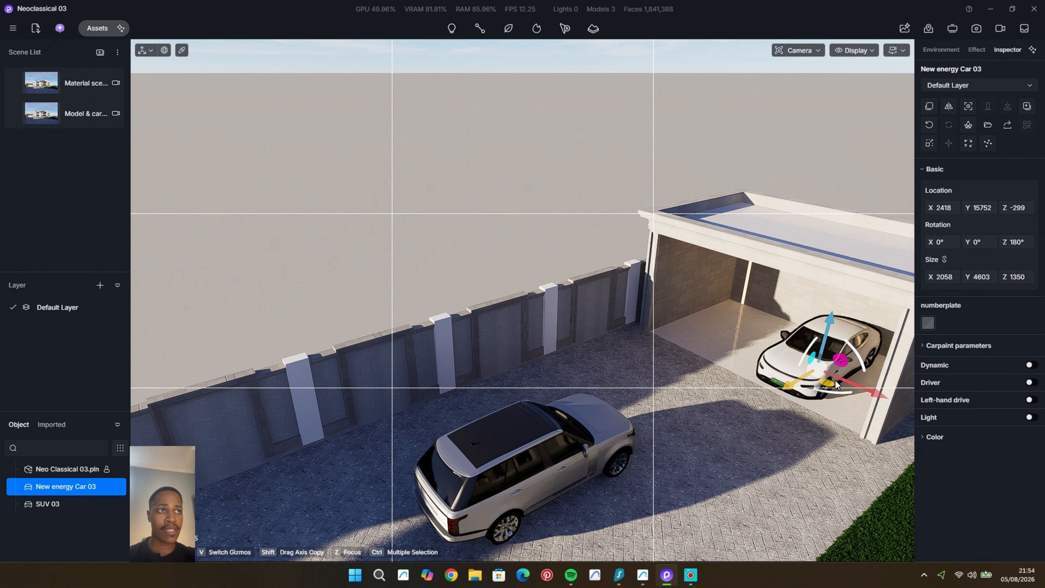
Step: Rotate SUV 03 to 180° about Z, move it to Y 9534, and disable its dynamic, driver and left-hand drive options
left_click(524, 447)
left_click_drag(514, 496, 632, 385)
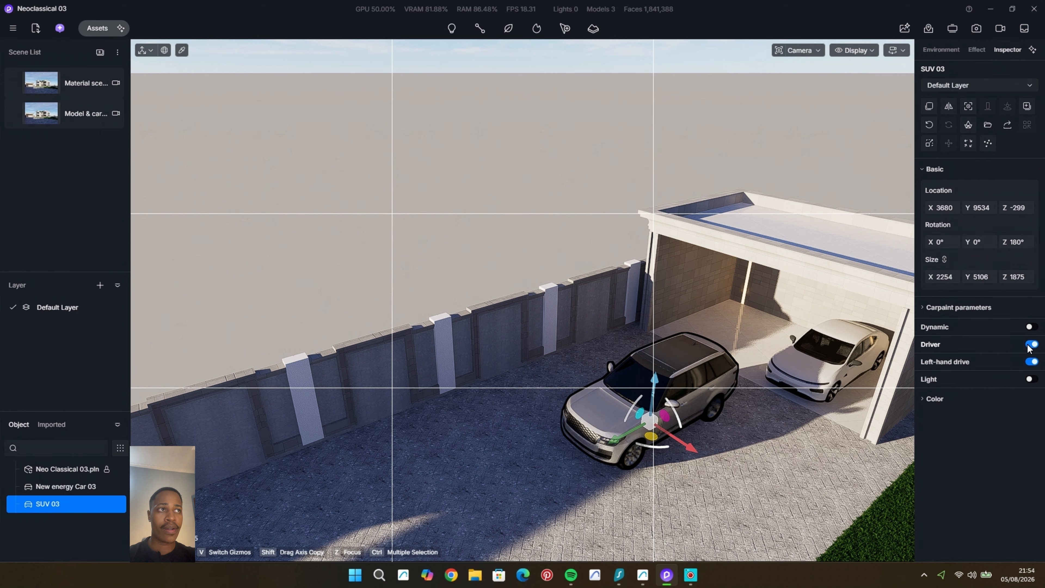
left_click(1030, 362)
Step: Colour SUV 03 with the black preset and adjust its carpaint clearcoat
left_click(929, 416)
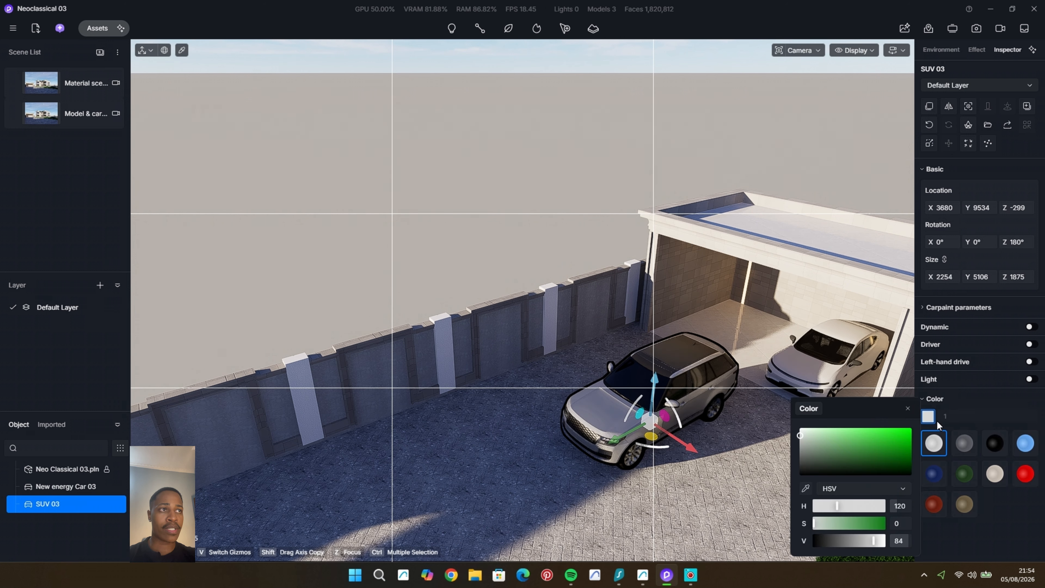
left_click(995, 444)
left_click(928, 415)
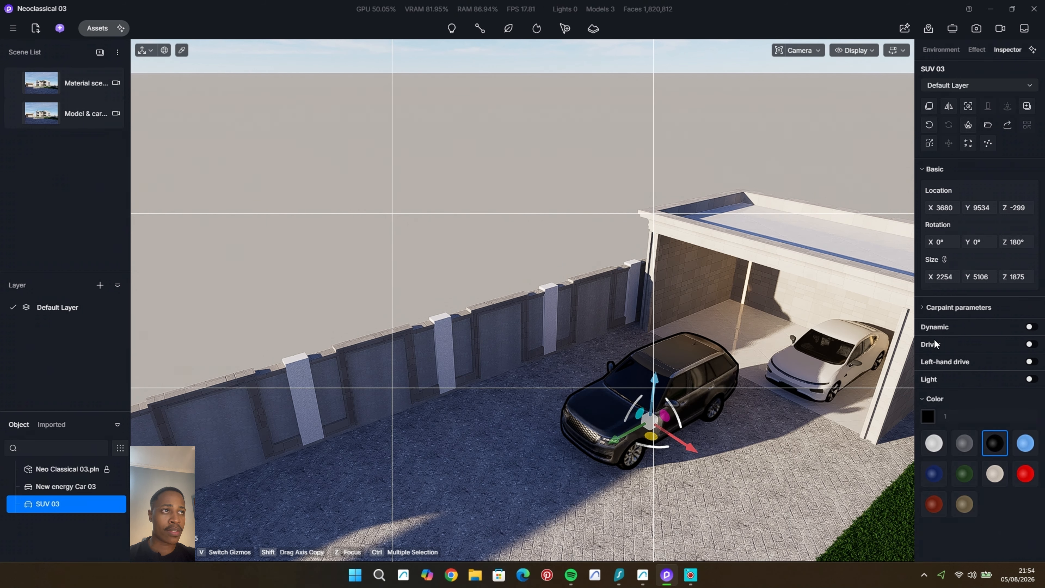
left_click(959, 307)
mouse_move(995, 375)
left_mouse_down()
mouse_move(884, 401)
mouse_move(928, 392)
mouse_move(918, 396)
left_mouse_up()
Step: Move SUV 03 into the carport beside the white car at X 4627, Y 15473, and set its clearcoat intensity to 0
middle_click_drag(726, 447, 704, 461)
left_click_drag(647, 435, 696, 393)
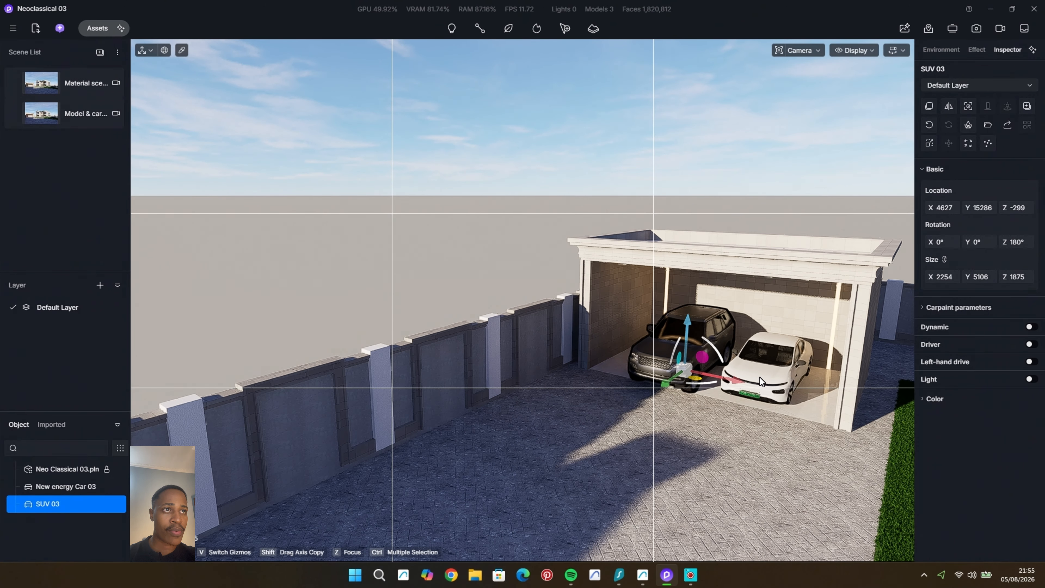
scroll(759, 377, "up", 4)
scroll(758, 365, "up", 8)
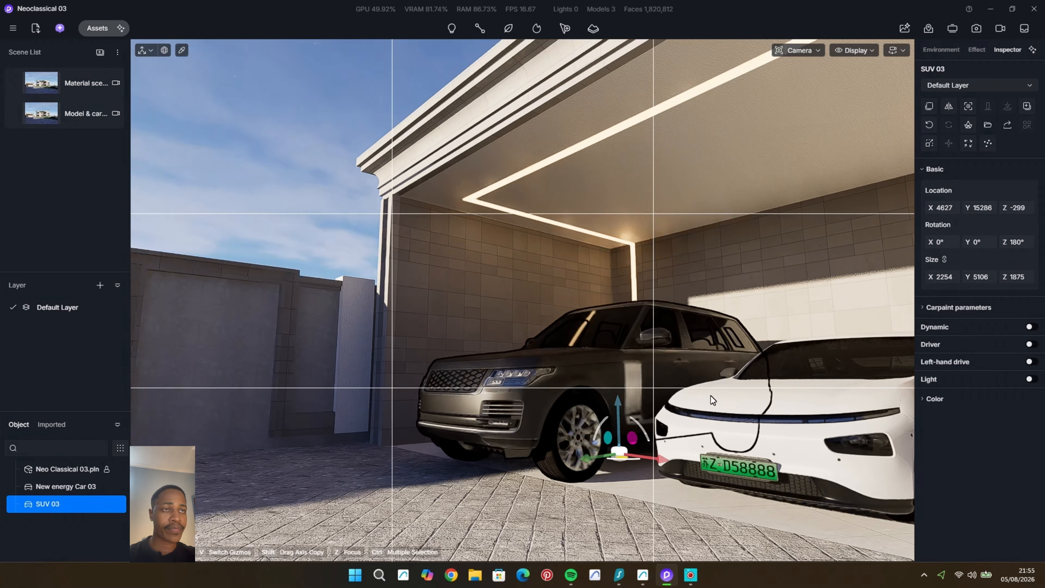
left_click_drag(586, 462, 595, 461)
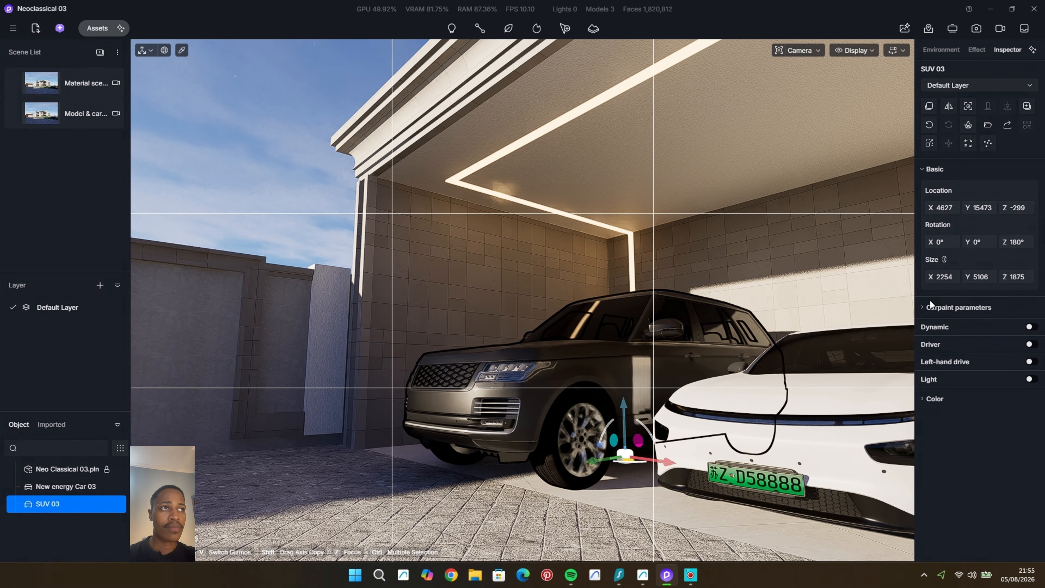
left_click(946, 307)
left_click_drag(934, 379, 911, 385)
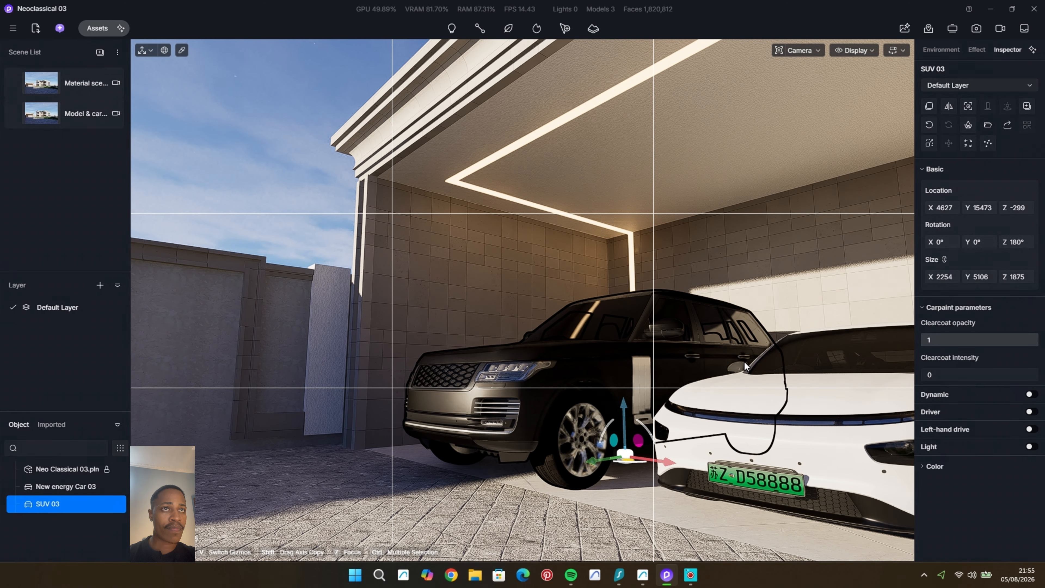
Step: Try a sky north offset of 122.6° and inspect both cars inside the carport
key("Escape")
left_click_drag(987, 264, 1021, 268)
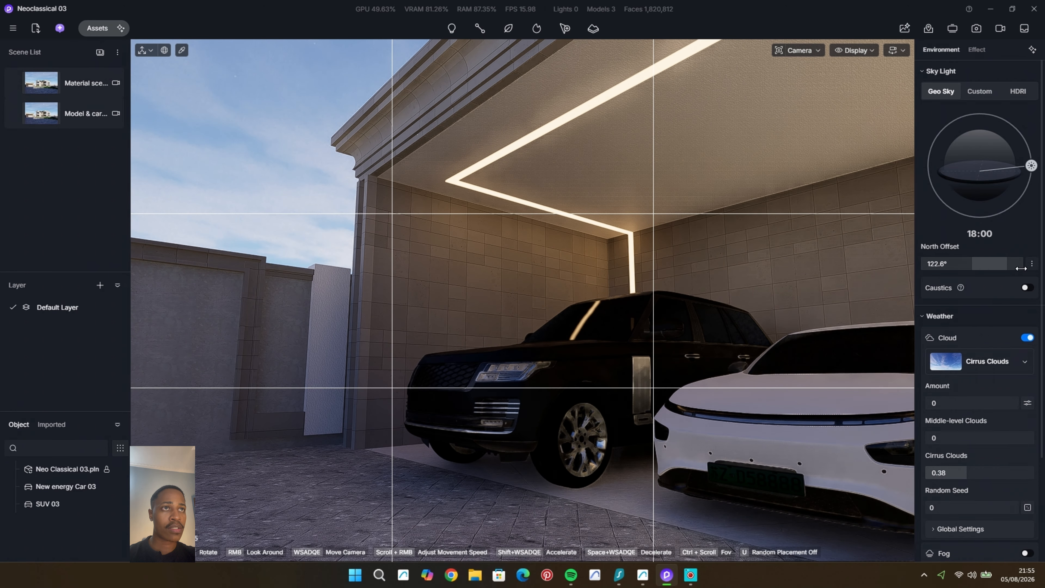
middle_click_drag(704, 349, 635, 322)
scroll(736, 354, "down", 3)
Step: Shift SUV 03 sideways away from the white car to X 5157 and return to the Model & cars scene
left_click(560, 330)
left_click_drag(613, 401, 639, 406)
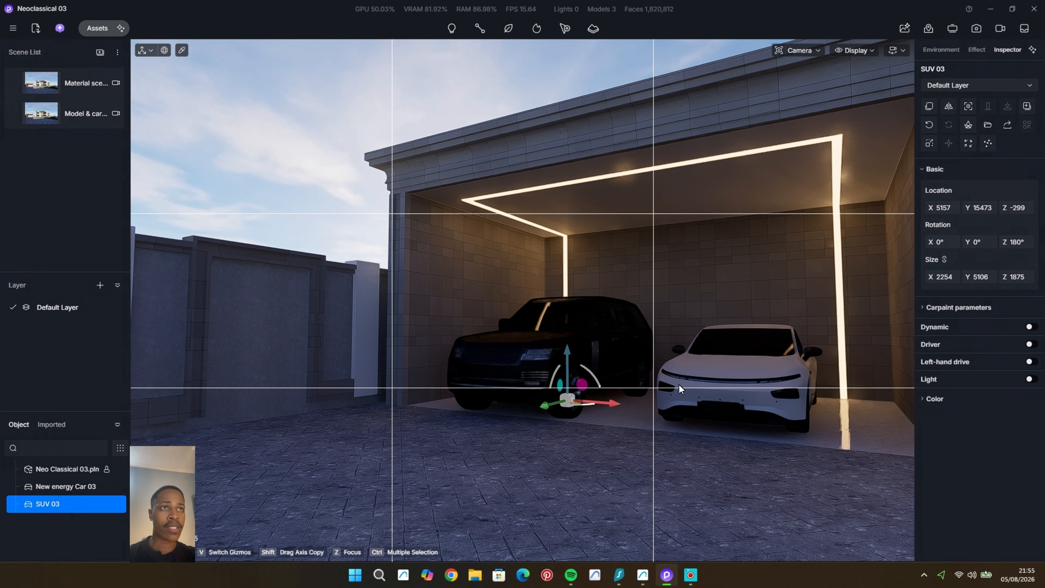
key("Escape")
left_click(40, 119)
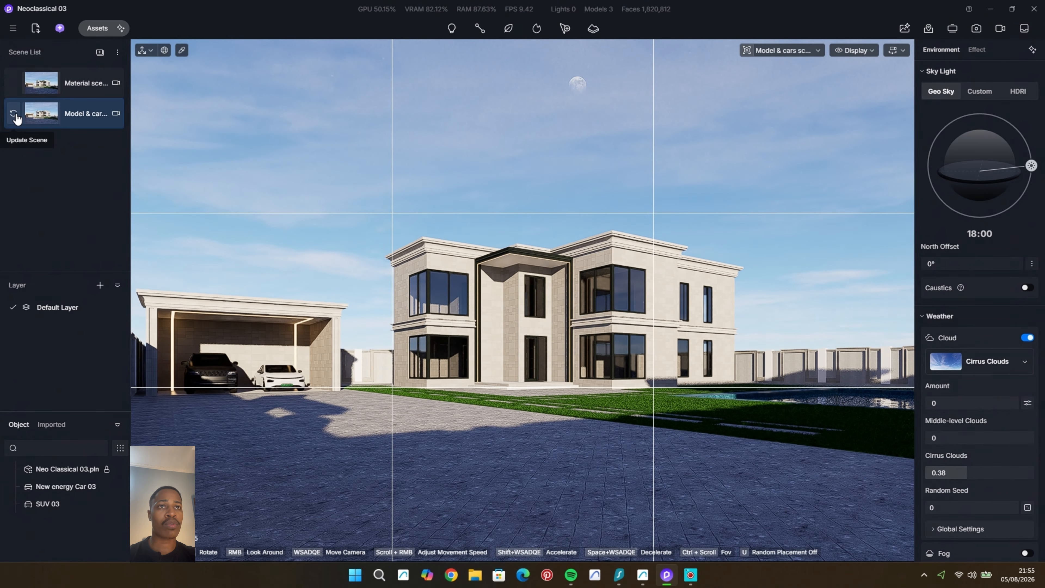
double_click(19, 120)
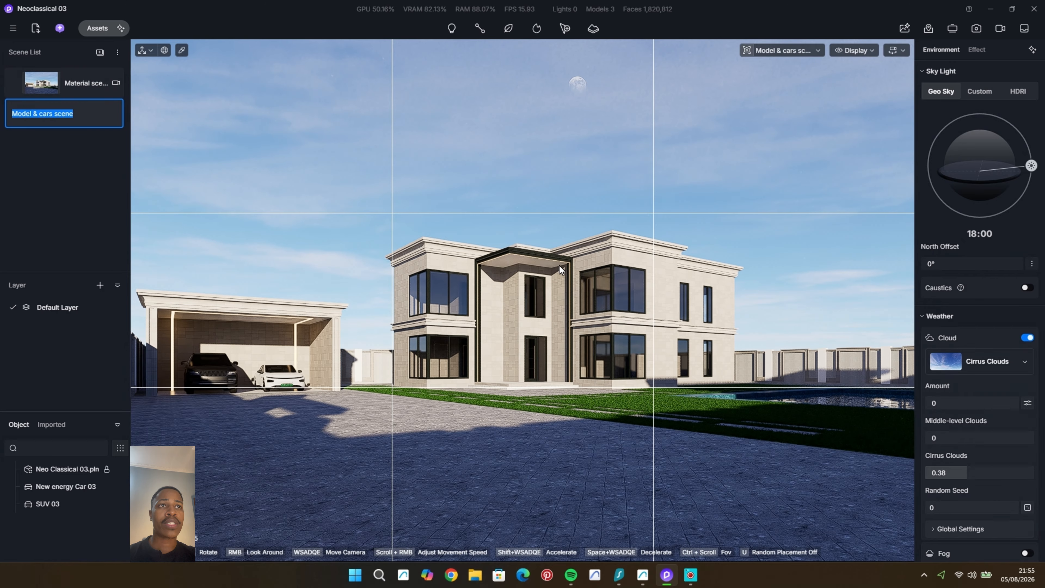
Step: Place Curtain 14 from the indoor curtain models at the ground-floor corner window of the house
scroll(571, 310, "up", 5)
left_click(97, 28)
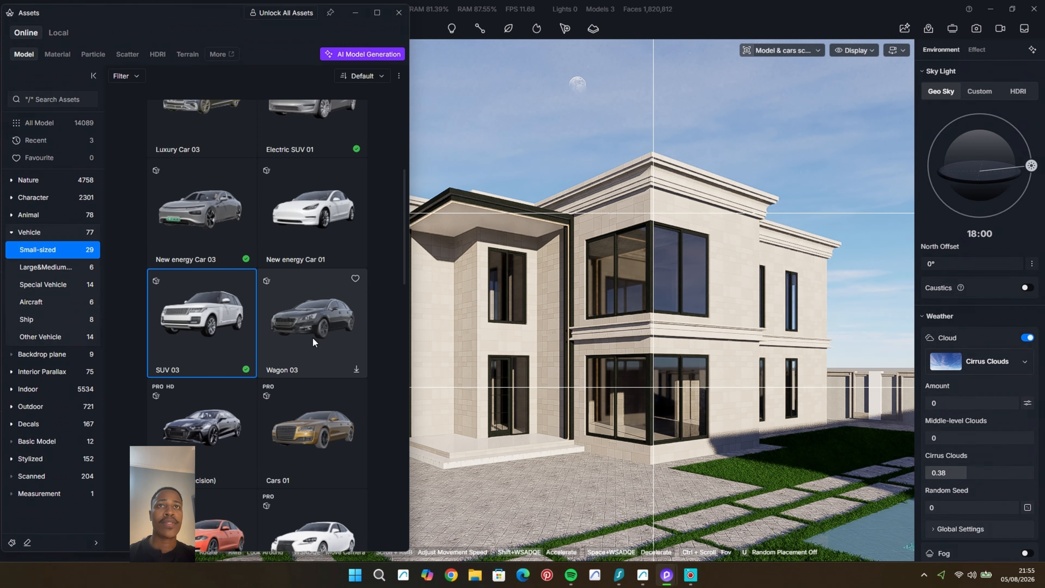
left_click(28, 232)
left_click(47, 285)
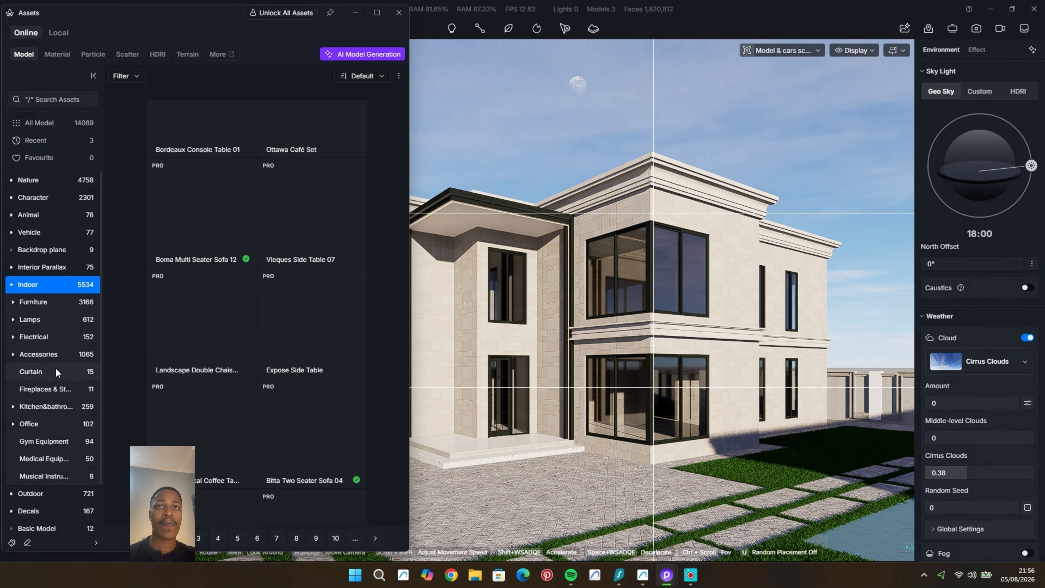
left_click(31, 371)
scroll(298, 305, "down", 2)
scroll(298, 305, "up", 3)
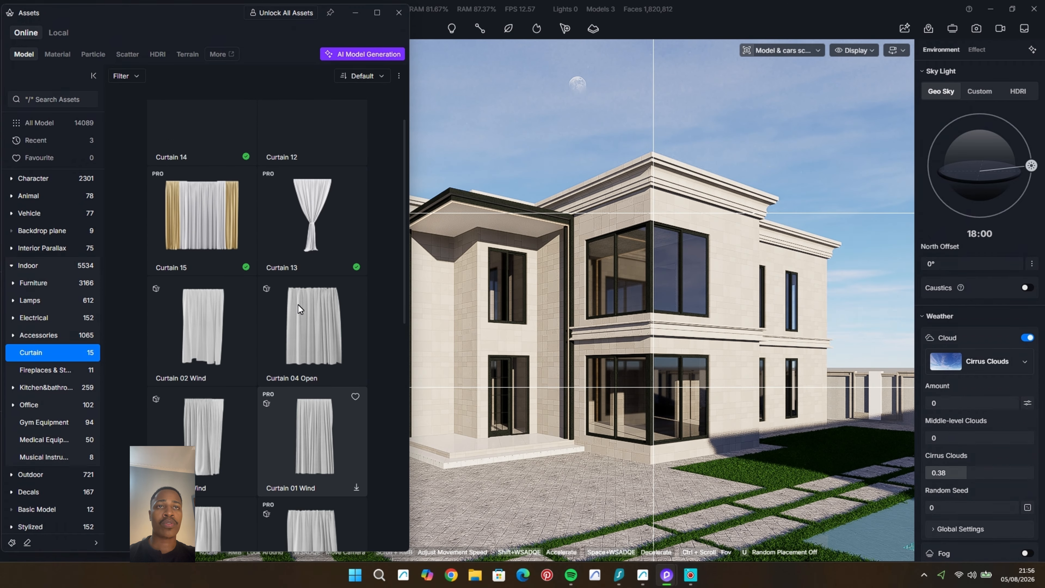
scroll(298, 304, "up", 1)
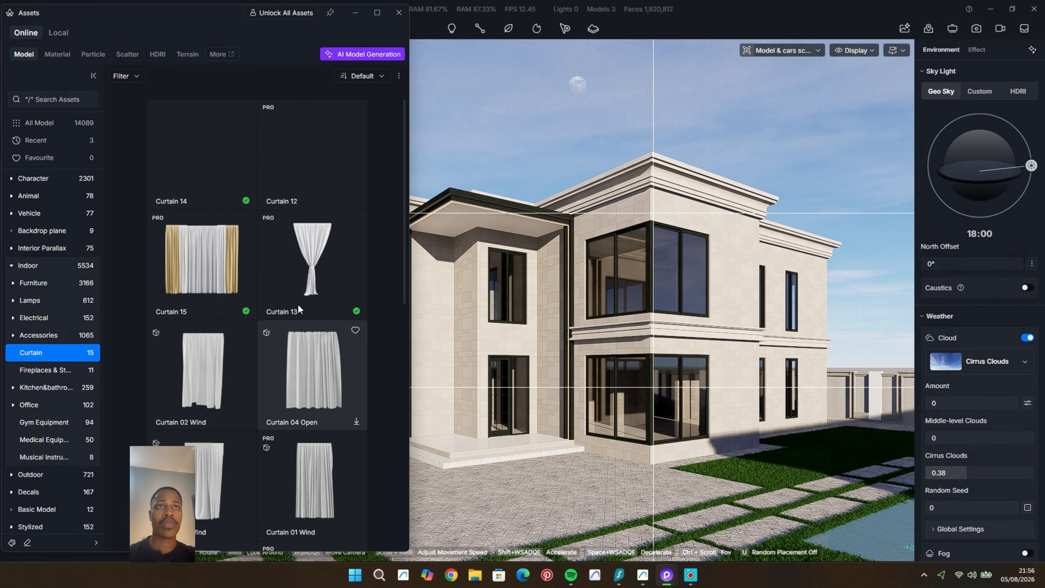
left_click(216, 171)
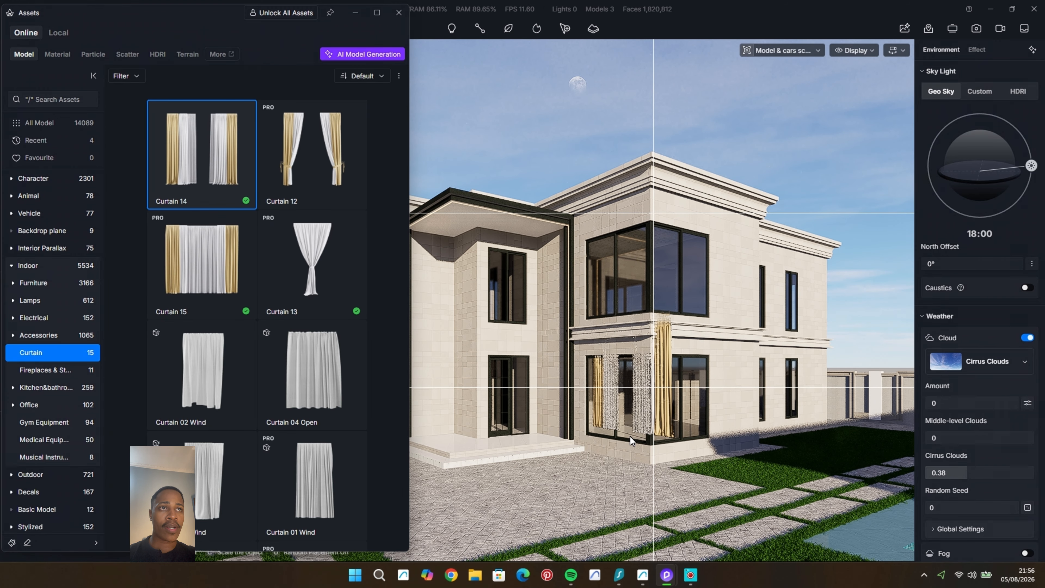
left_click(623, 441)
Step: Move Curtain 14 outward from the ground-floor corner window to X -12209 and close the asset library
scroll(661, 423, "up", 5)
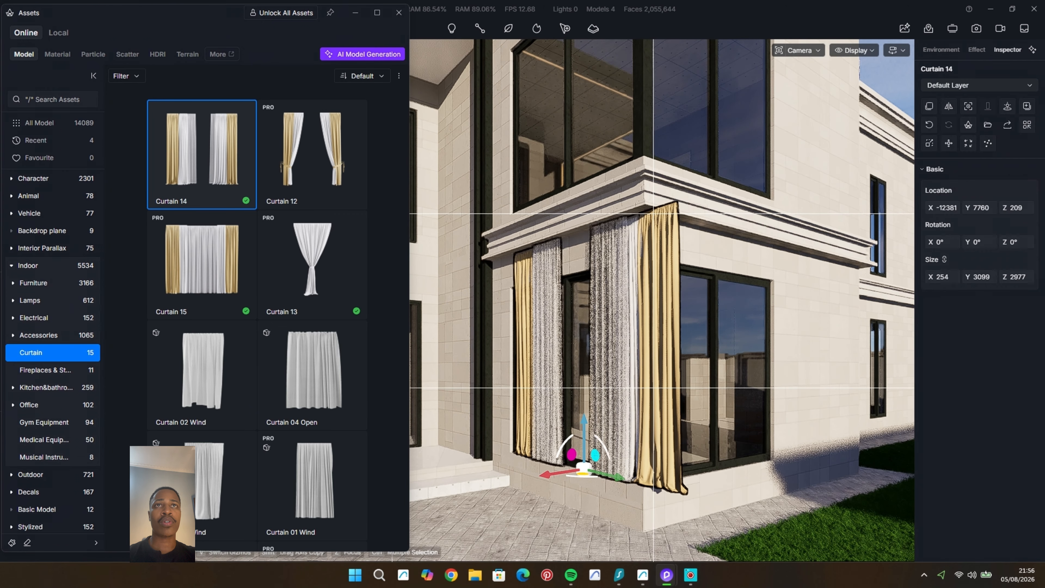
left_click(798, 50)
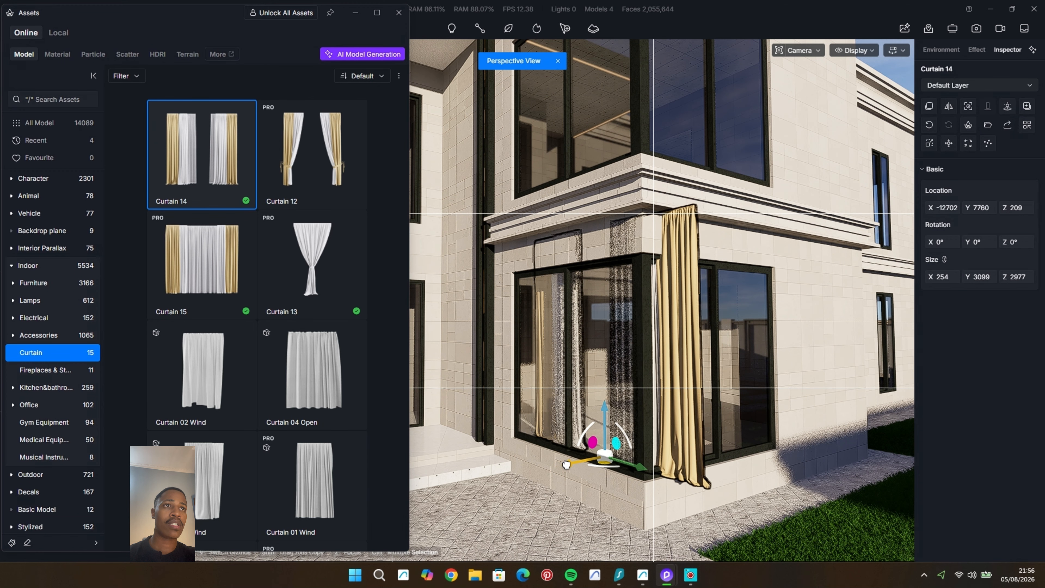
left_click_drag(566, 464, 521, 397)
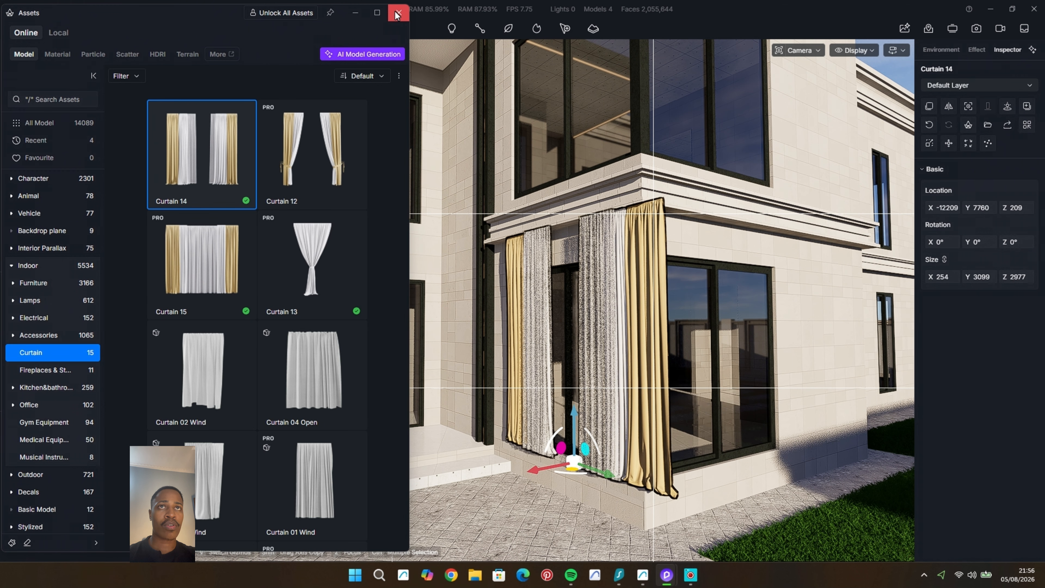
left_click(397, 14)
Step: Change the base color of Curtain 14's gold outer cloth to a dark grey
left_click(663, 394)
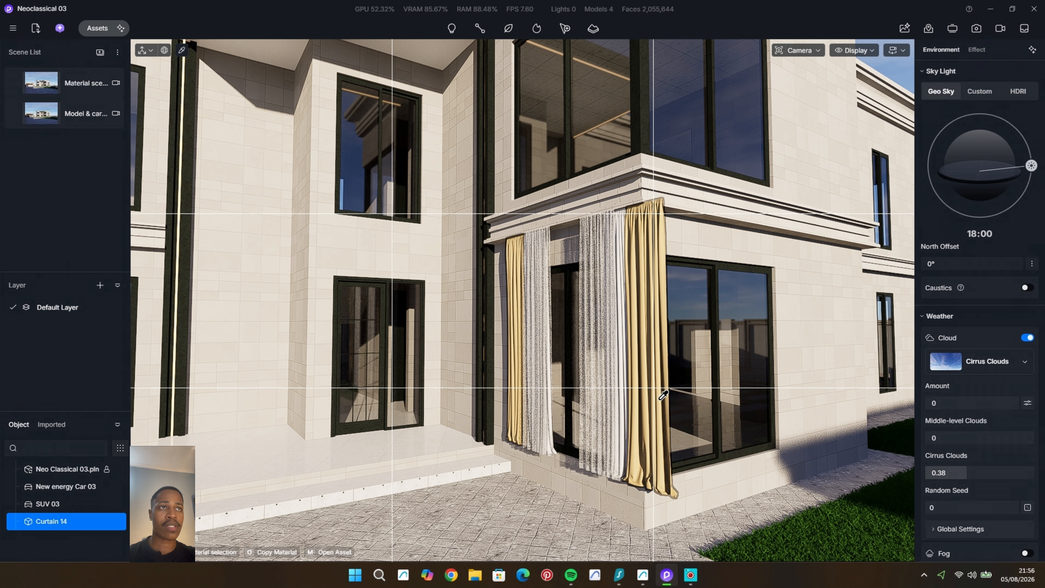
left_click(932, 217)
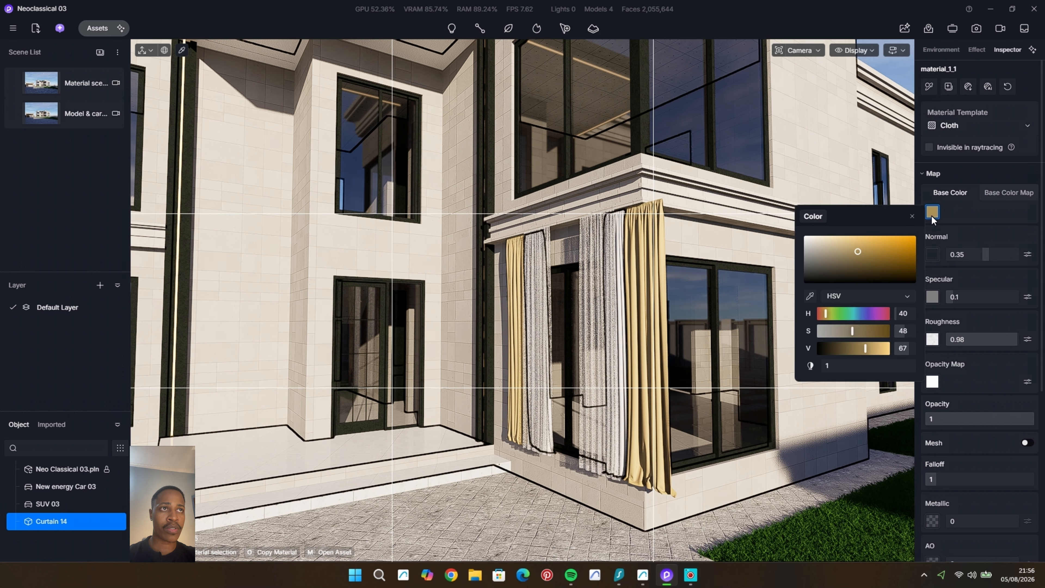
left_click(637, 353)
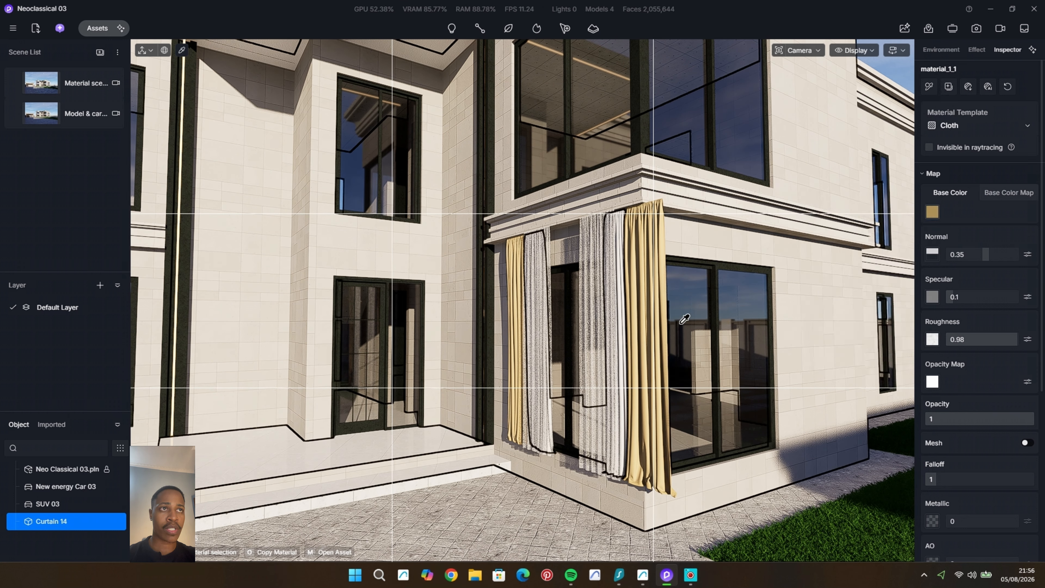
left_click(932, 212)
left_click(803, 259)
left_click_drag(798, 260, 807, 273)
Step: Set the base color of Curtain 14's light inner cloth to pure white with a V value of 100
left_click(626, 303)
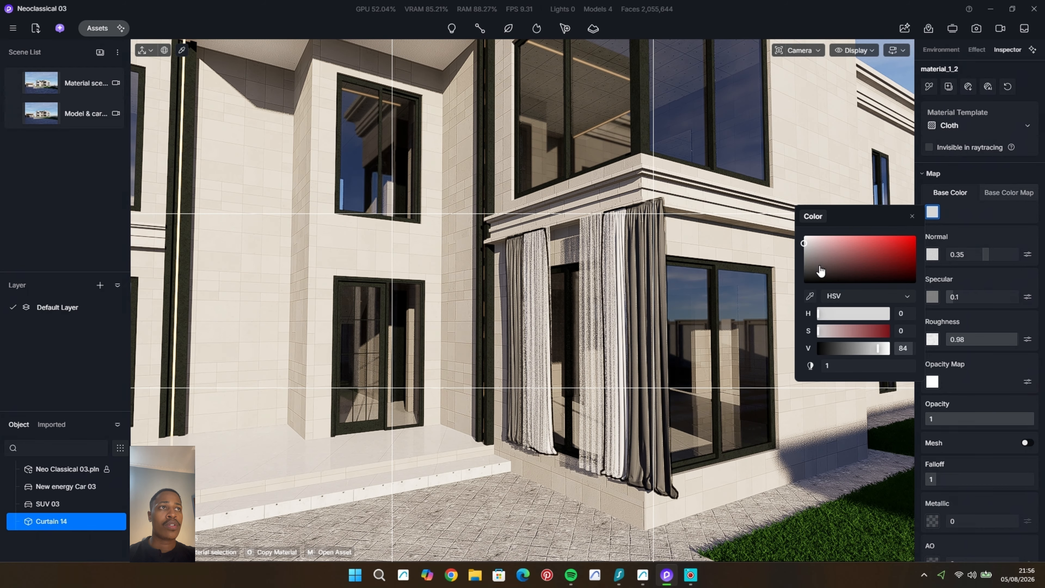
key("Escape")
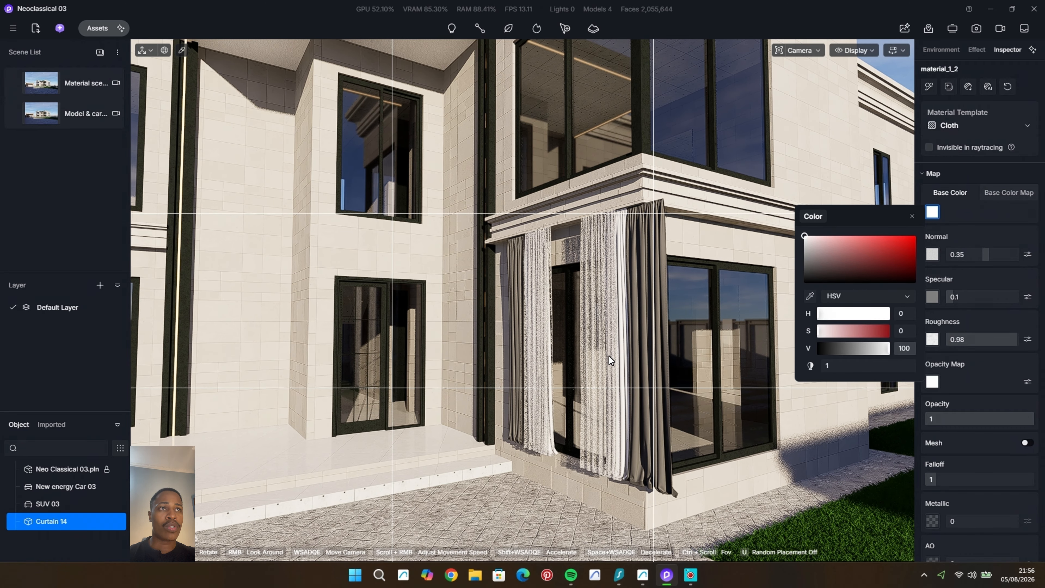
key("Escape")
Step: Rotate Curtain 14 to Z 180° and move it inside the ground-floor front window at X -12556, Y 8405
left_click(609, 356)
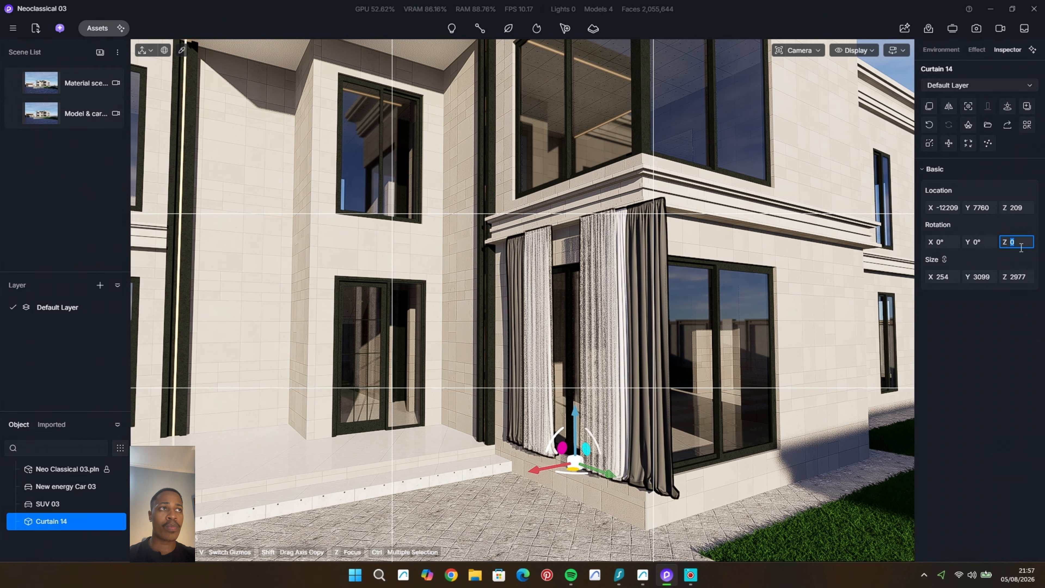
left_click(1003, 242)
type("90")
key("Return")
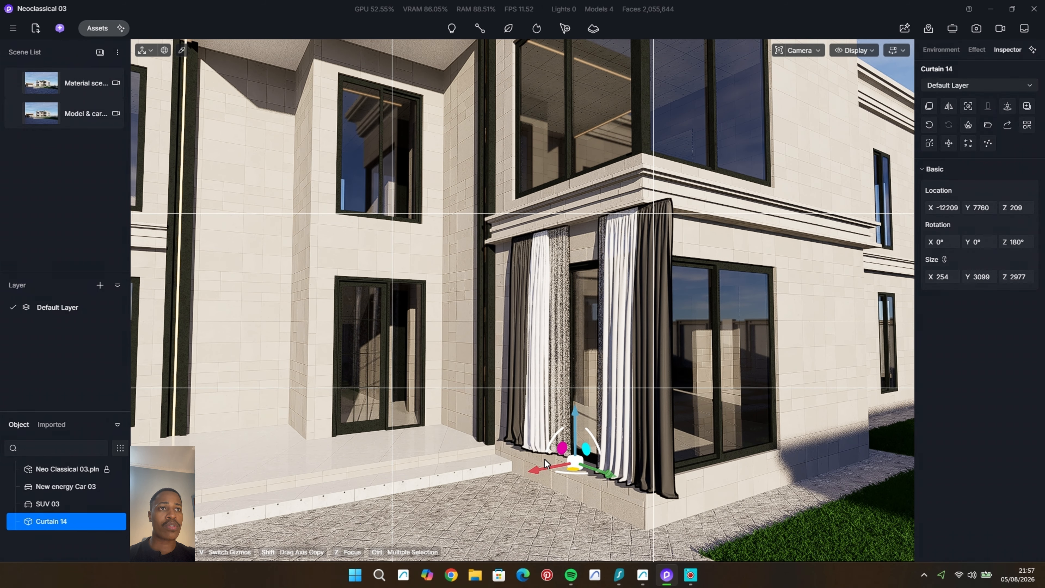
left_click_drag(542, 471, 560, 469)
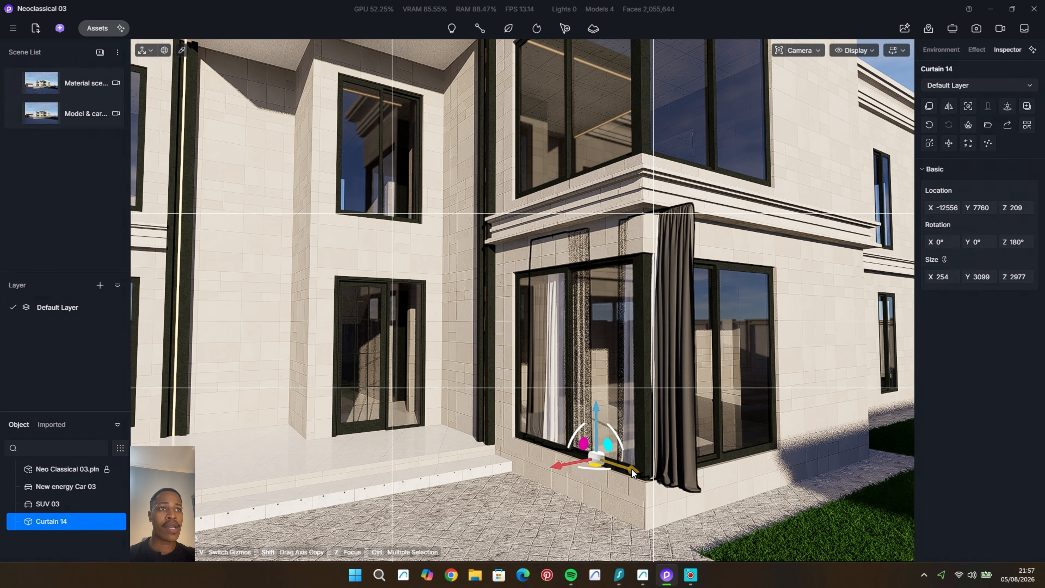
left_click_drag(632, 471, 598, 461)
middle_click_drag(588, 479, 556, 471)
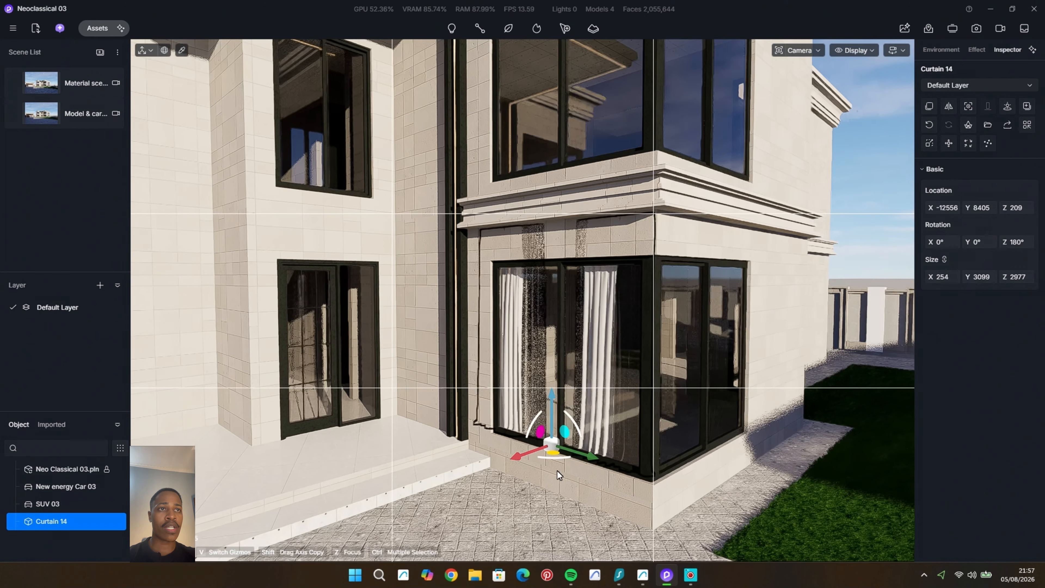
Step: Unlink Curtain 14's size proportions, set its Y size to 2912, and nudge it sideways within the front window
left_click(946, 260)
left_click_drag(986, 279, 726, 374)
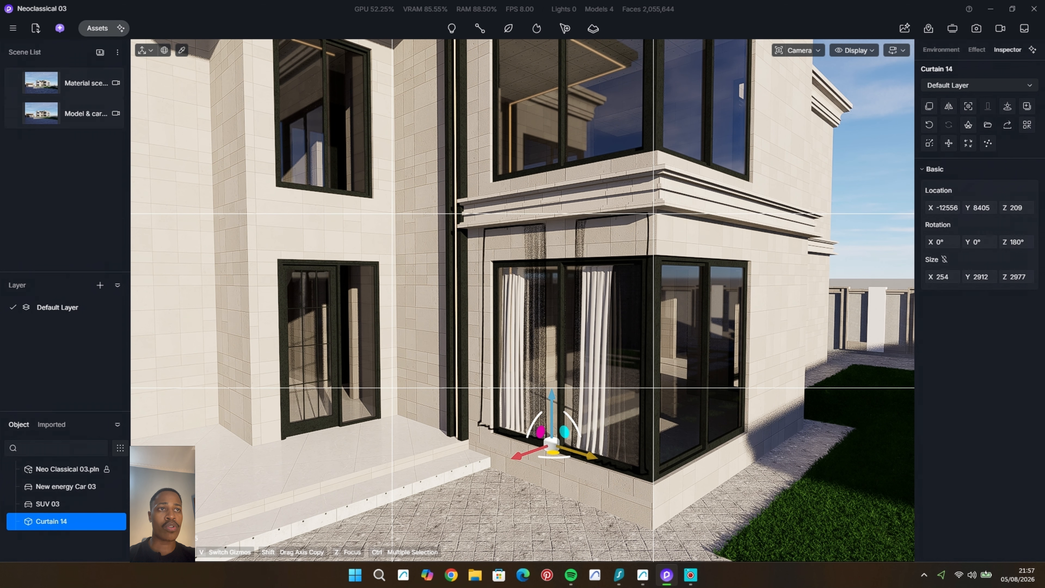
left_click_drag(592, 456, 600, 459)
Step: Copy Curtain 14, rotate the copy to Z 90°, and place it behind the adjoining side window at X -14307, Y 8270
scroll(706, 372, "down", 3)
middle_click_drag(706, 371, 543, 428)
left_click_drag(551, 427, 751, 410, "shift")
scroll(752, 408, "up", 5)
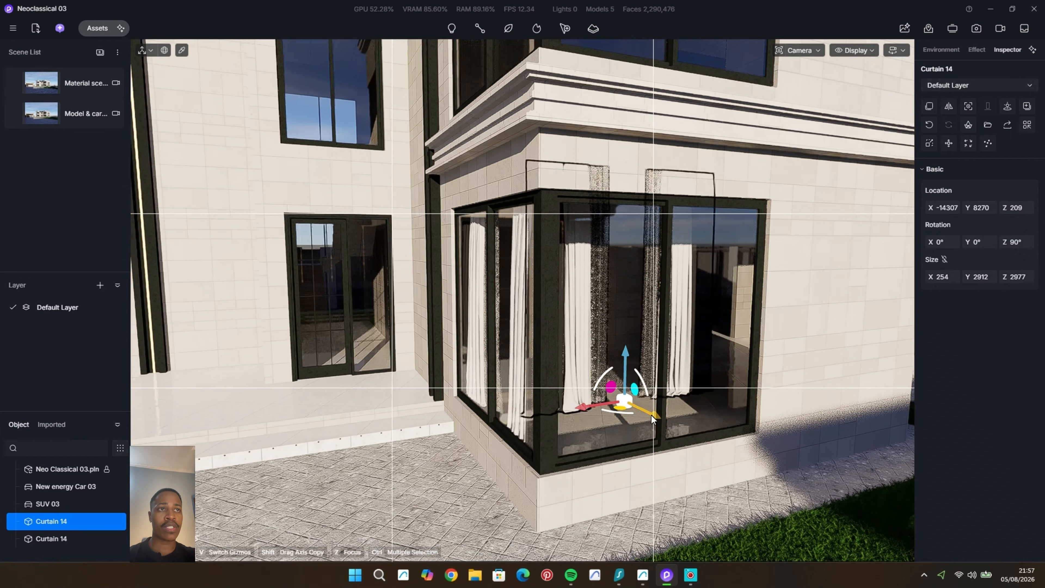
Step: Fit the side-window curtain by setting its Y size to 2605 and moving it to X -13805, Y 7075
left_click_drag(655, 420, 624, 445)
left_click_drag(985, 279, 944, 278)
middle_click_drag(845, 396, 822, 406)
left_click_drag(594, 425, 584, 427)
middle_click_drag(592, 411, 717, 396)
scroll(708, 335, "down", 2)
scroll(708, 335, "down", 5)
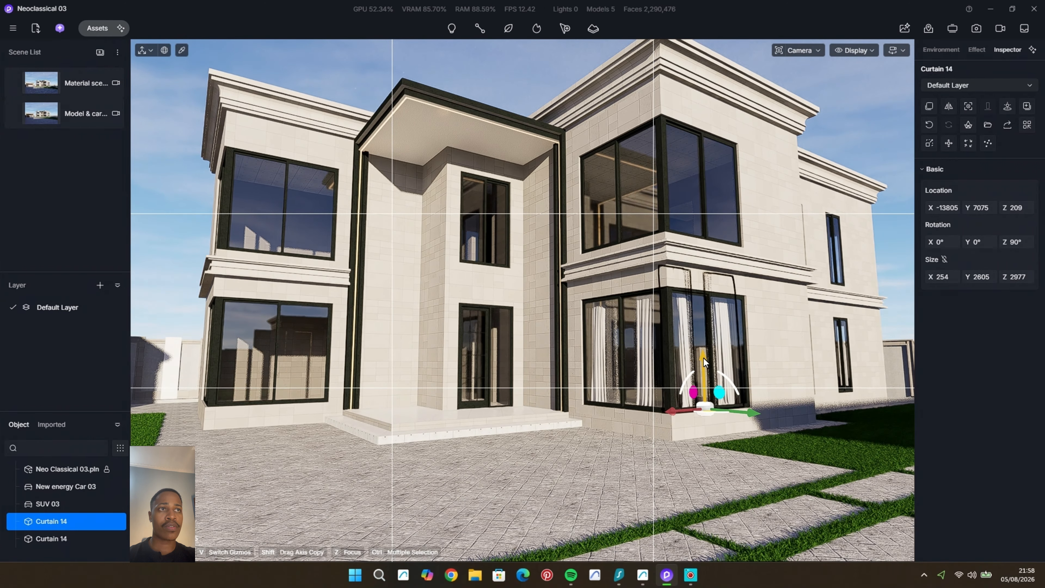
Step: Copy the side curtain up to the upper-floor corner window at Z 3705 and adjust its position to X -13902
left_click_drag(703, 357, 714, 214)
scroll(764, 210, "up", 3)
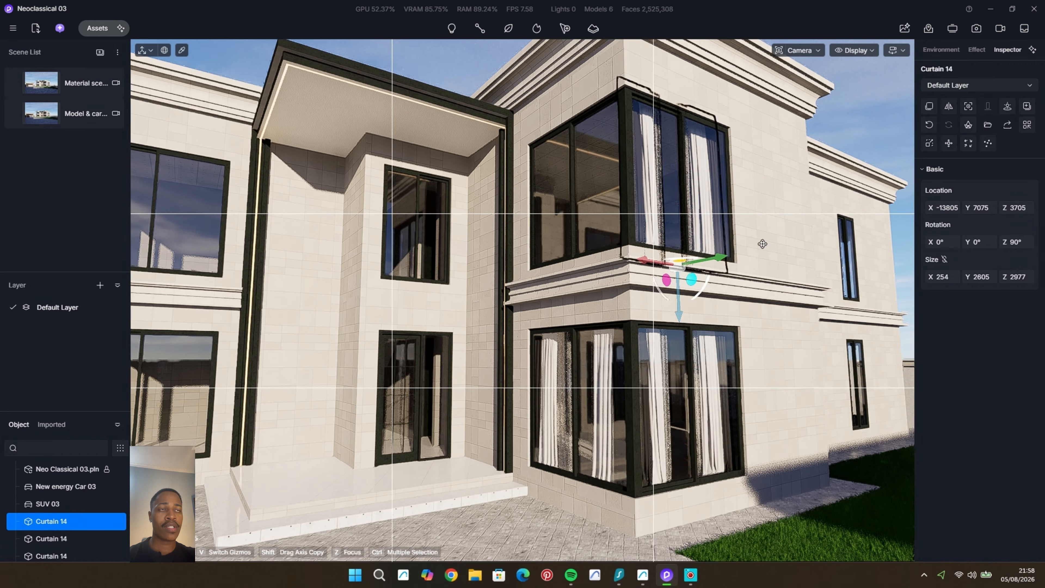
middle_click_drag(760, 242, 755, 255)
scroll(736, 269, "up", 3)
left_click_drag(614, 300, 620, 300)
scroll(653, 330, "down", 3)
middle_click_drag(670, 341, 694, 356)
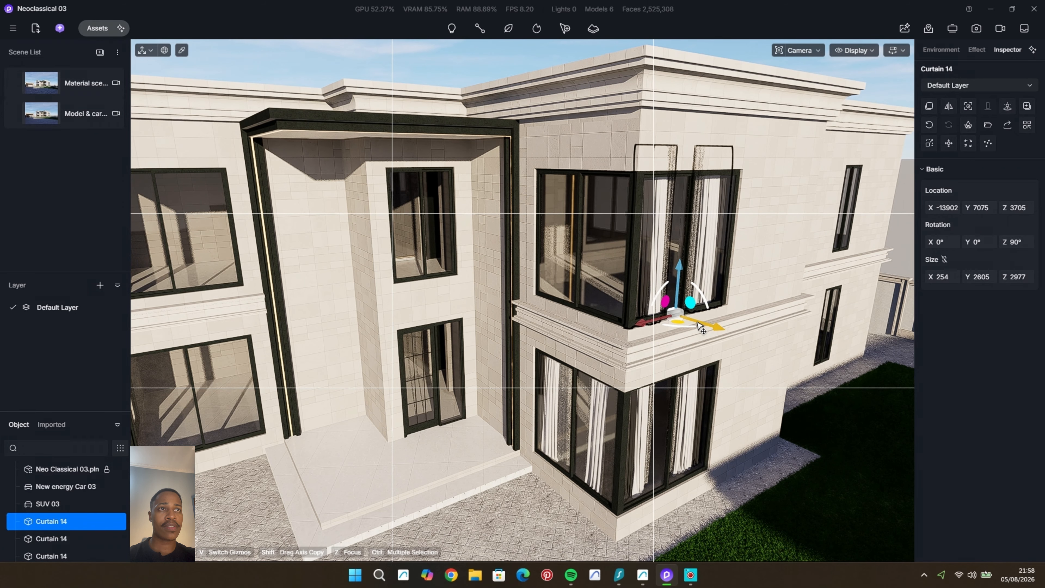
left_click_drag(698, 325, 609, 327, "shift")
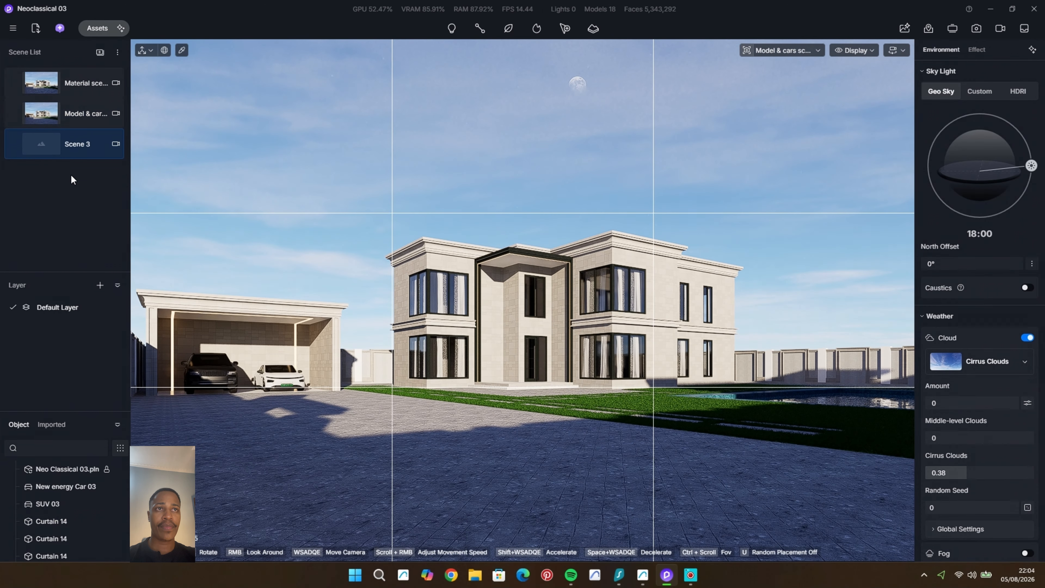
Step: Rename Scene 3 as "Vegetation cover"
right_click(78, 143)
left_click(114, 176)
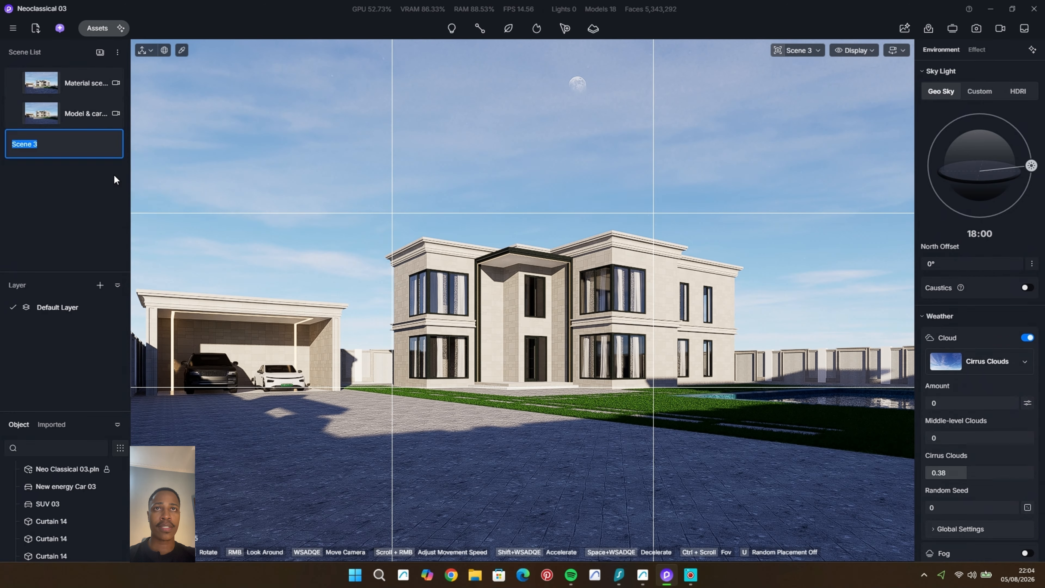
type("Vegetatio")
type("n scene")
key("Return")
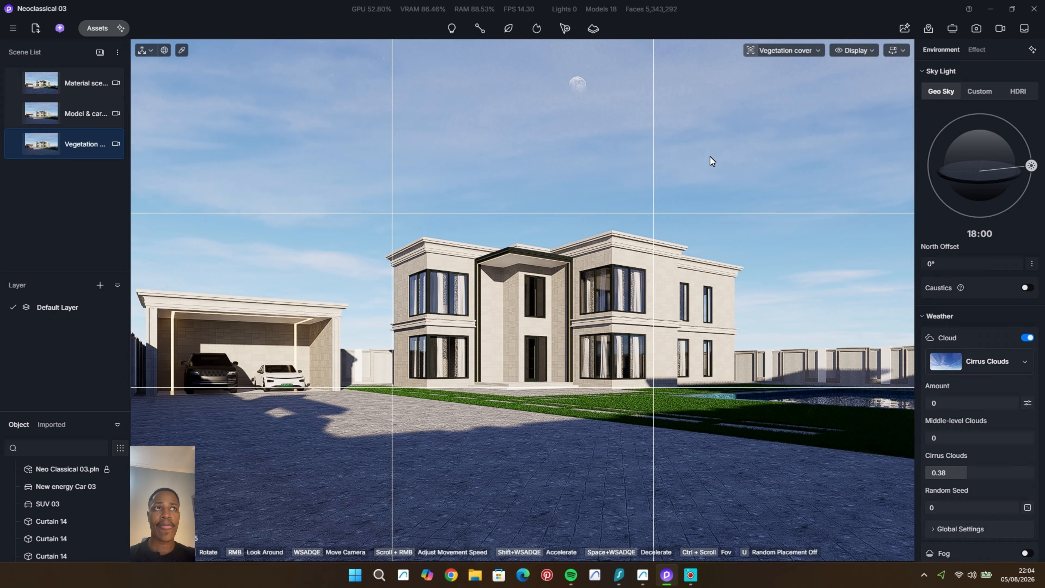
Step: Switch the camera to perspective view and open the Nature models in the asset library
left_click(774, 49)
left_click(755, 261)
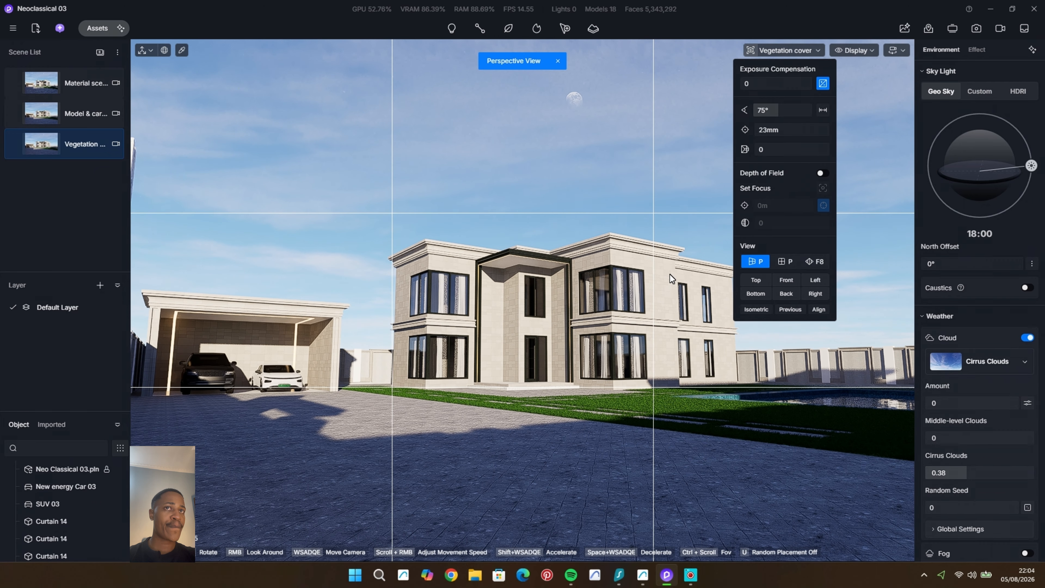
left_click(95, 28)
left_click(13, 266)
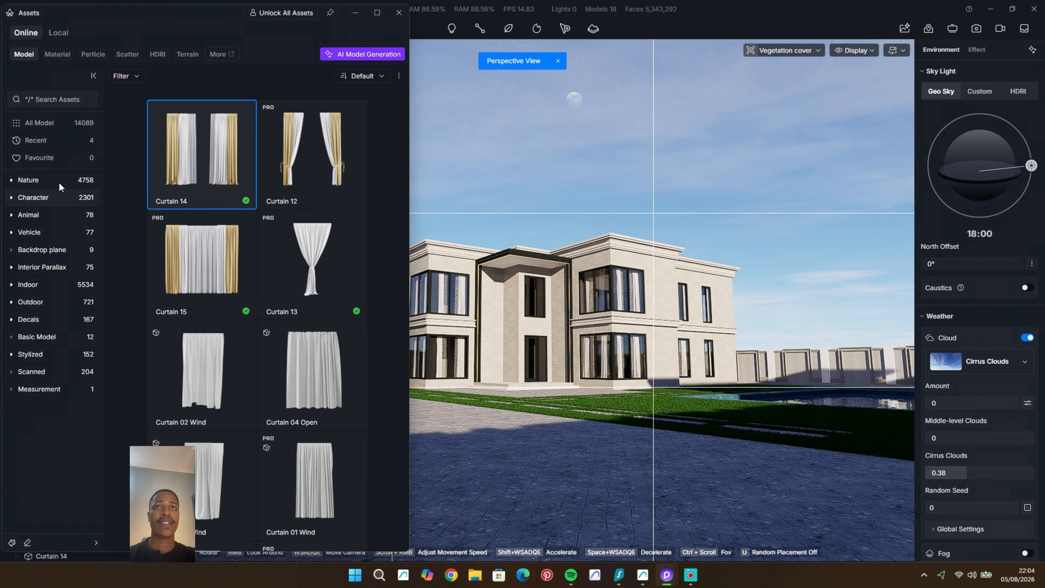
left_click(57, 181)
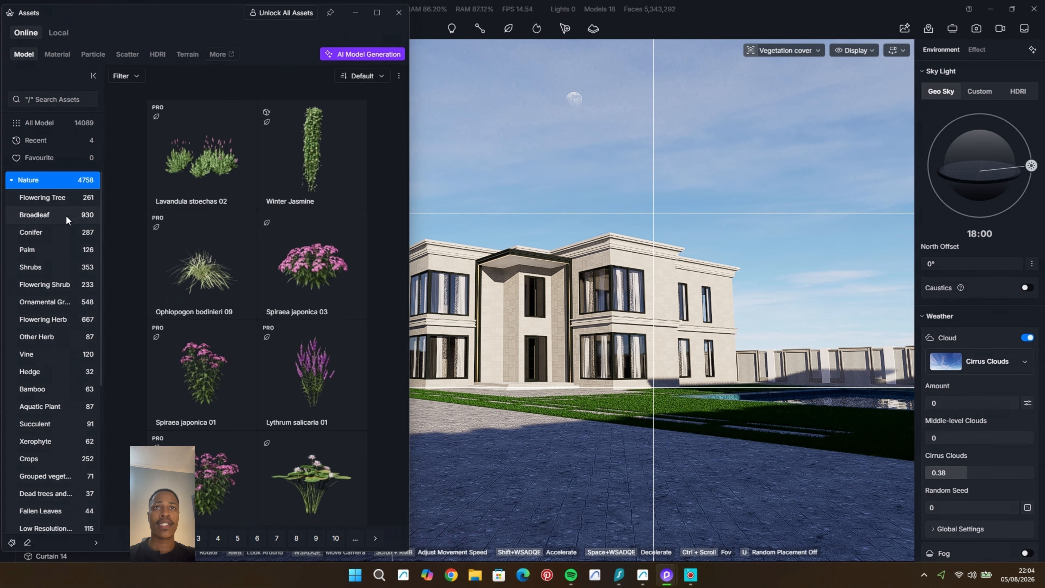
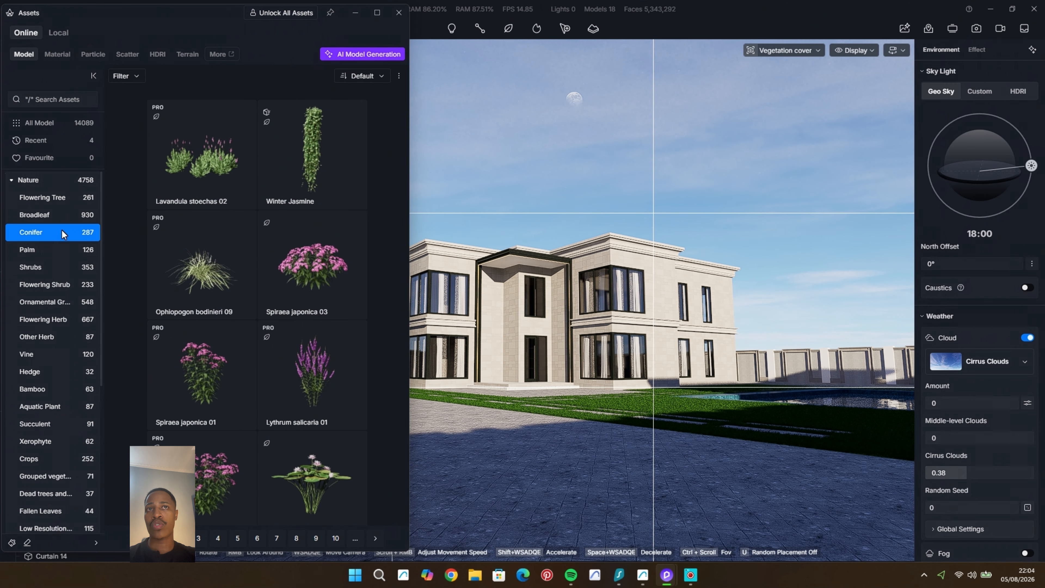
Step: Look through the conifer models in the asset library for a slender upright tree
scroll(310, 297, "down", 2)
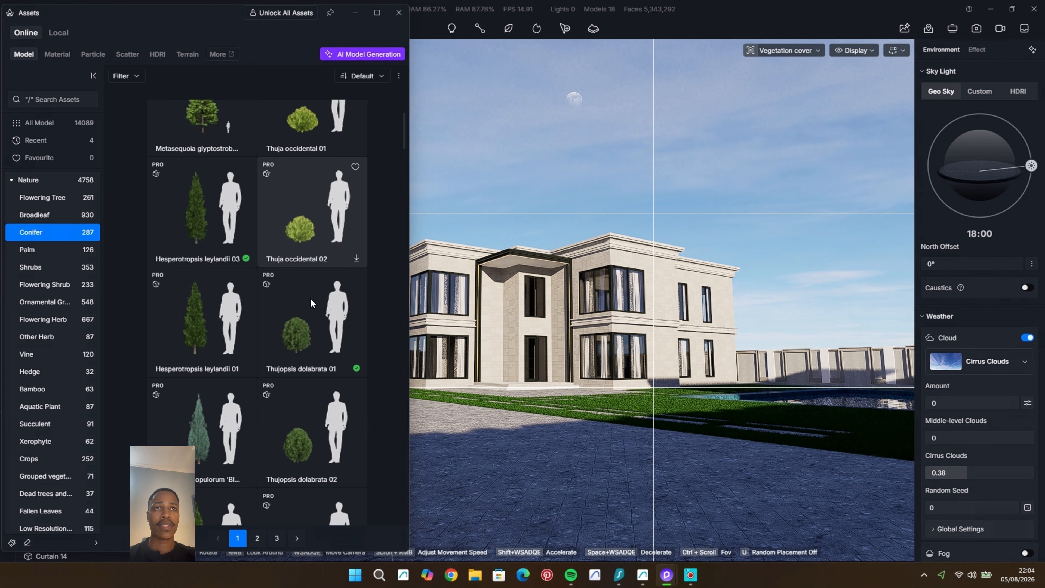
scroll(310, 299, "down", 10)
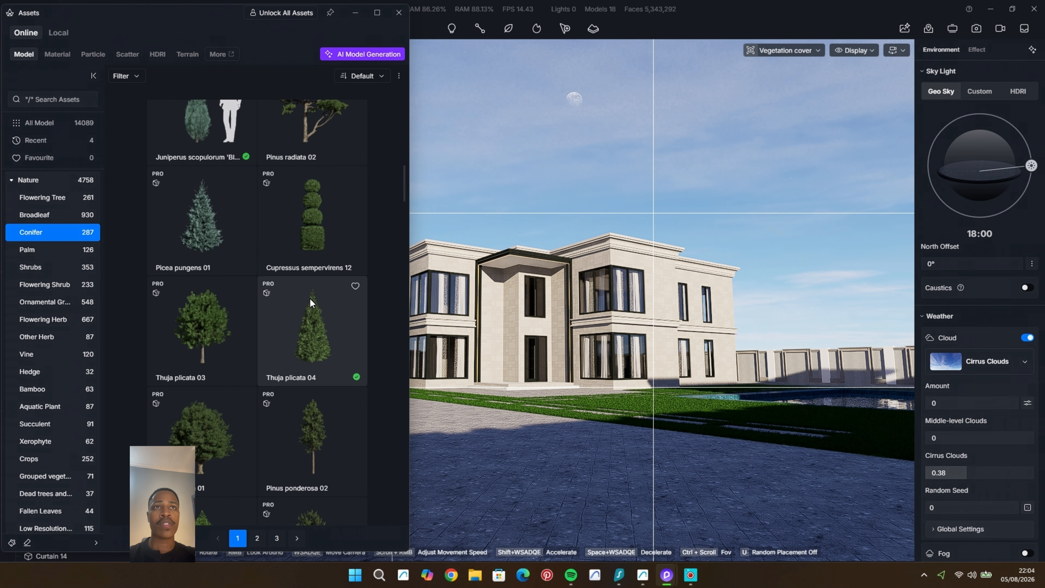
scroll(310, 303, "down", 4)
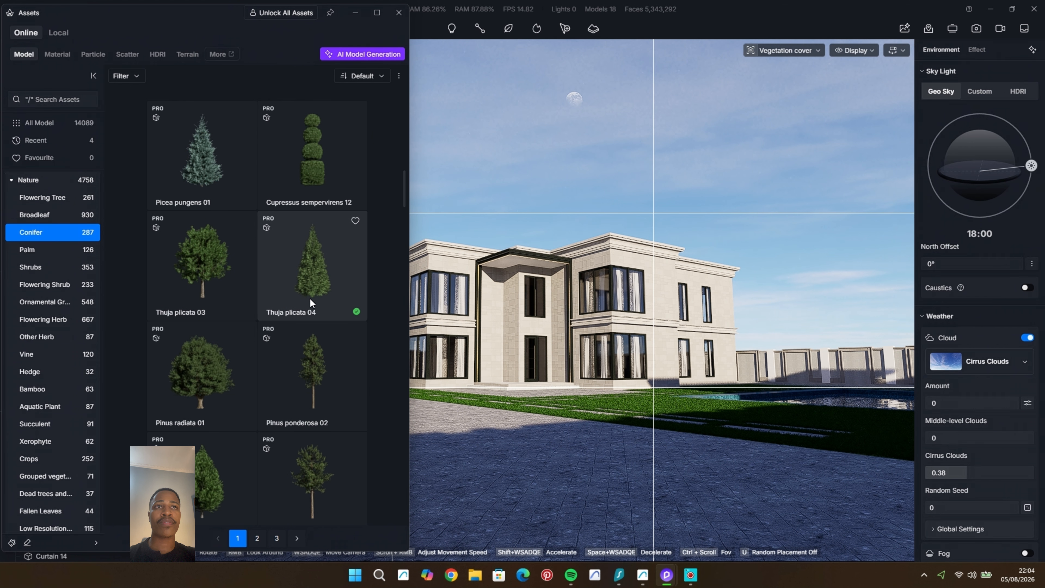
scroll(309, 300, "down", 2)
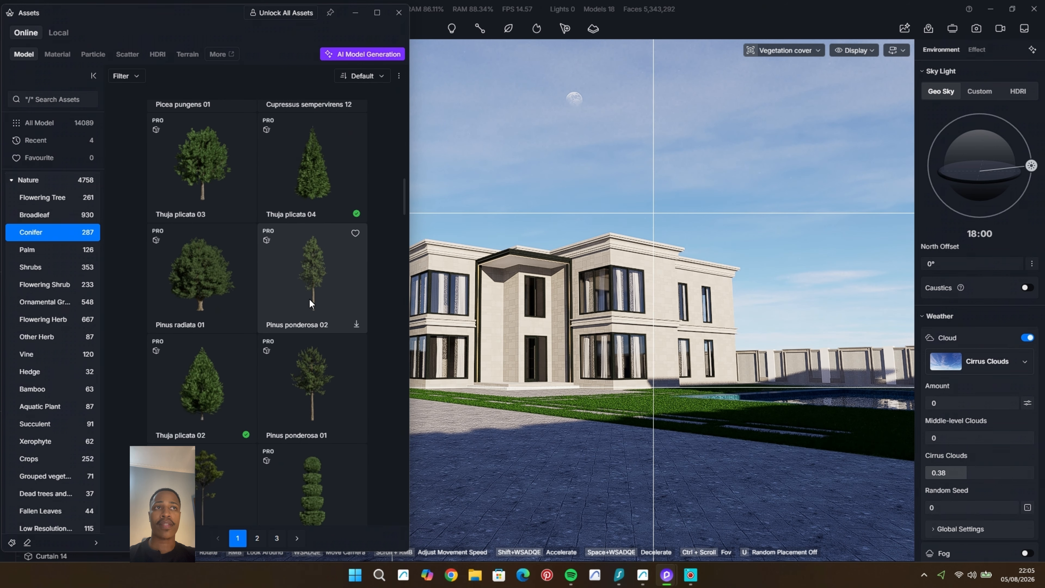
scroll(309, 304, "up", 9)
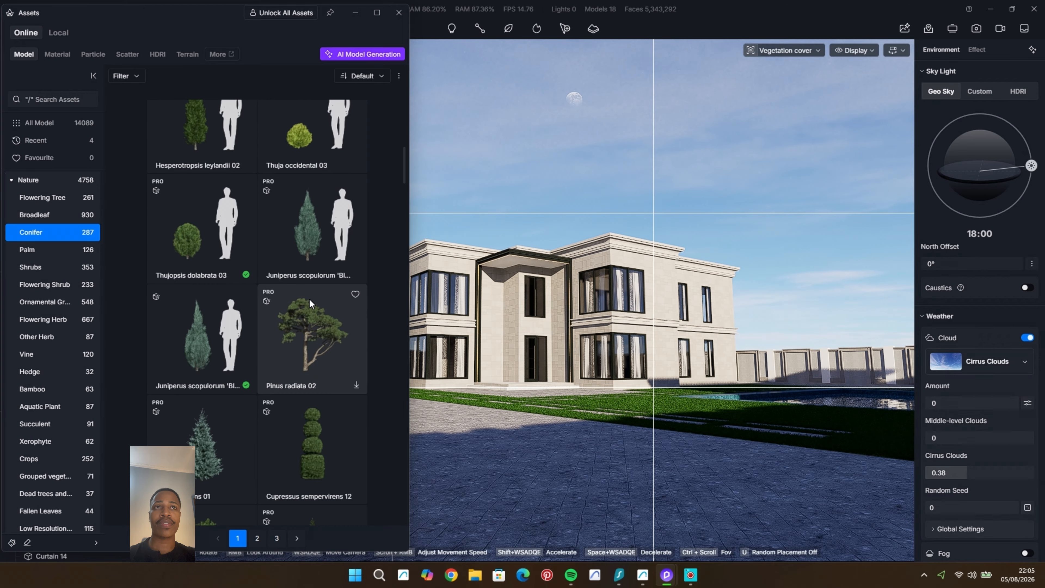
scroll(309, 304, "down", 10)
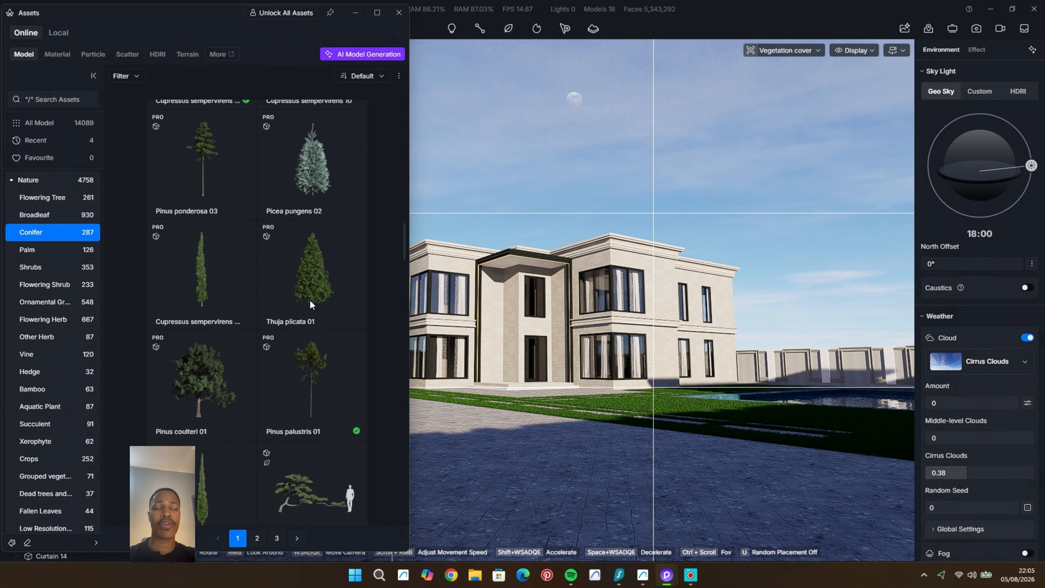
scroll(310, 304, "down", 10)
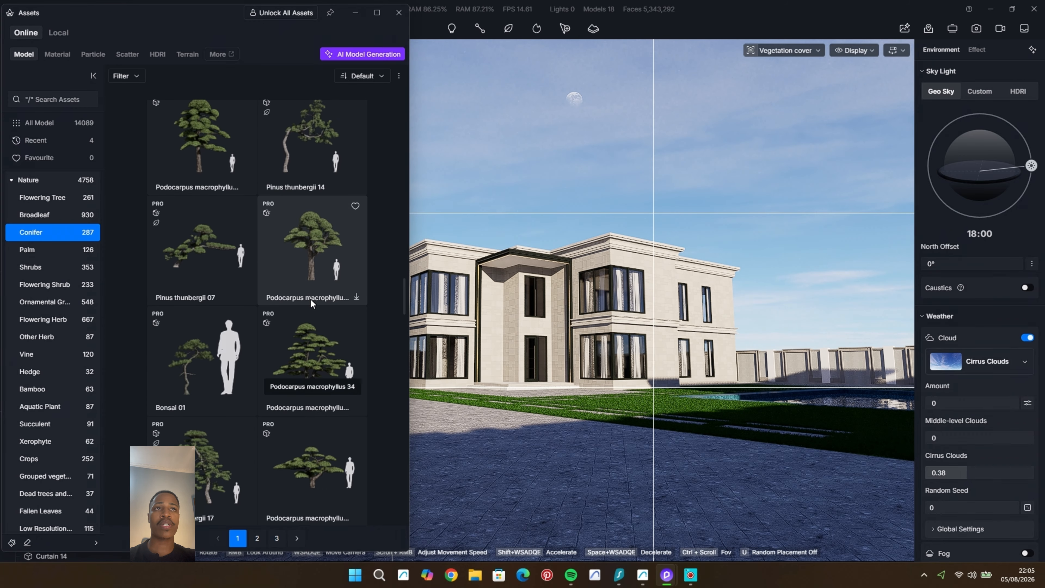
scroll(311, 301, "down", 5)
left_click(377, 13)
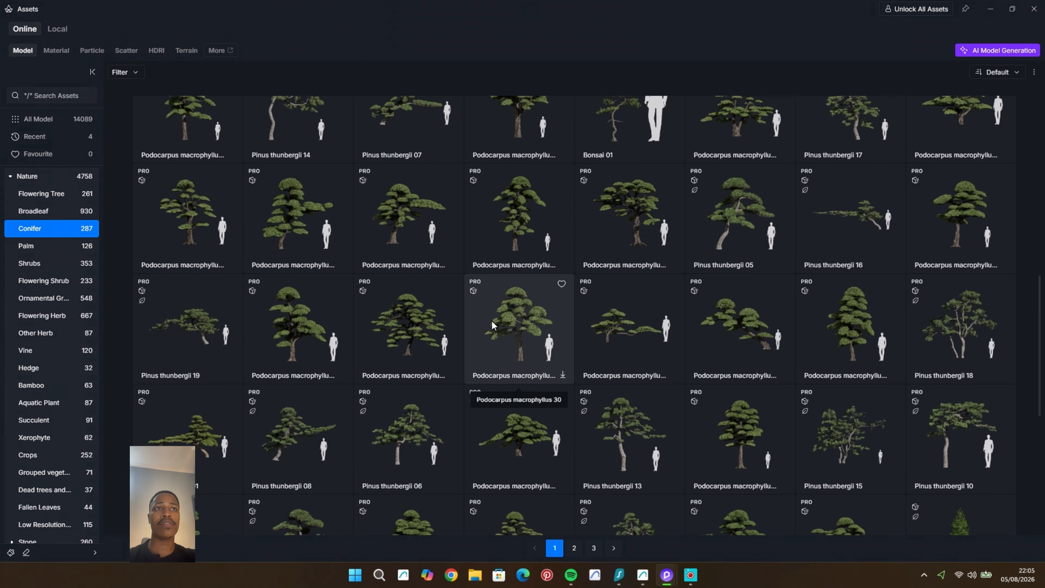
scroll(491, 320, "down", 5)
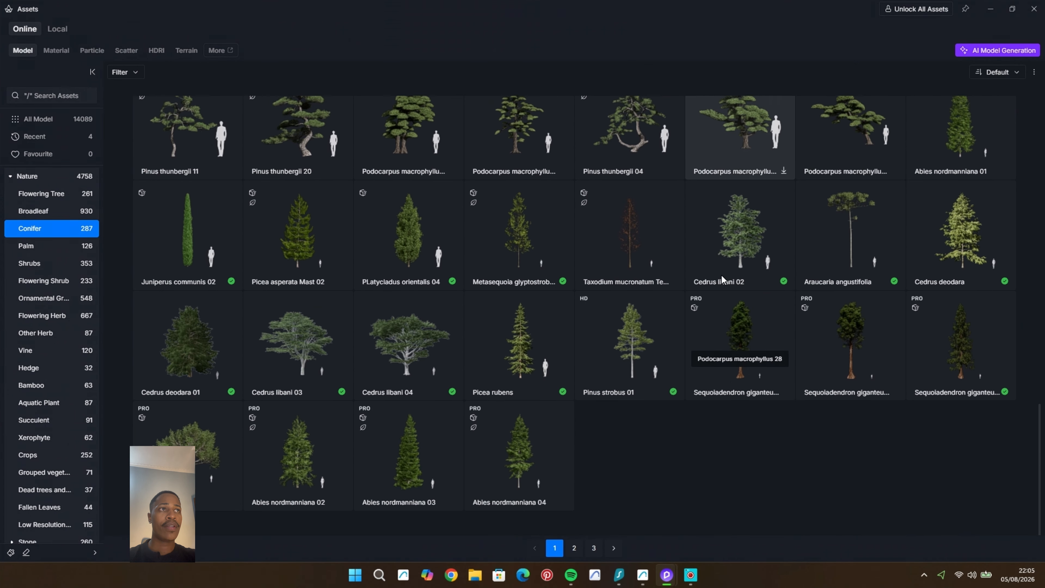
scroll(722, 279, "down", 1)
left_click(1012, 8)
scroll(222, 405, "down", 4)
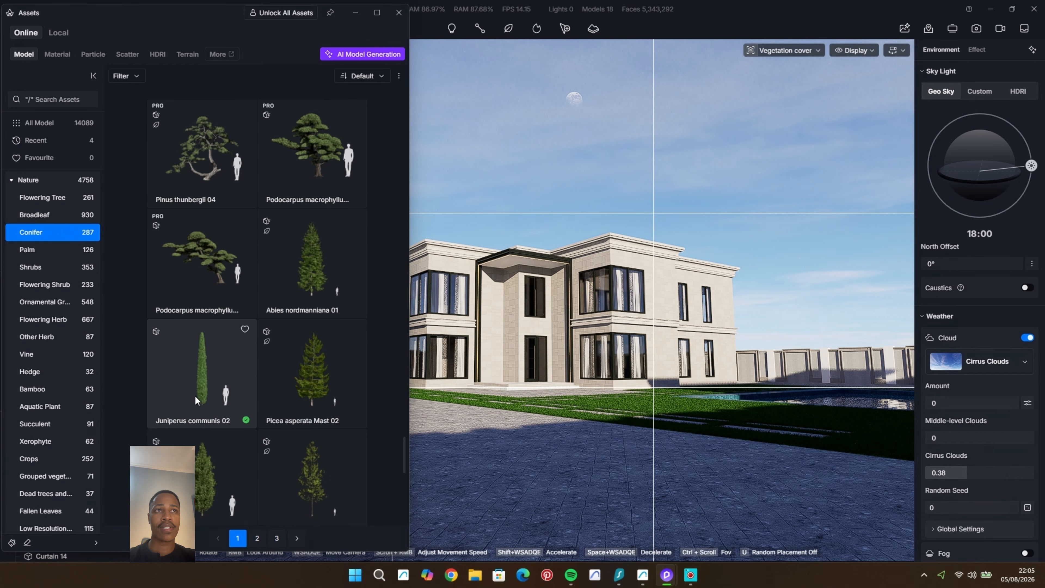
Step: Place a Juniperus communis 02 tree on the lawn in front of the house
left_click(195, 399)
left_click(662, 403)
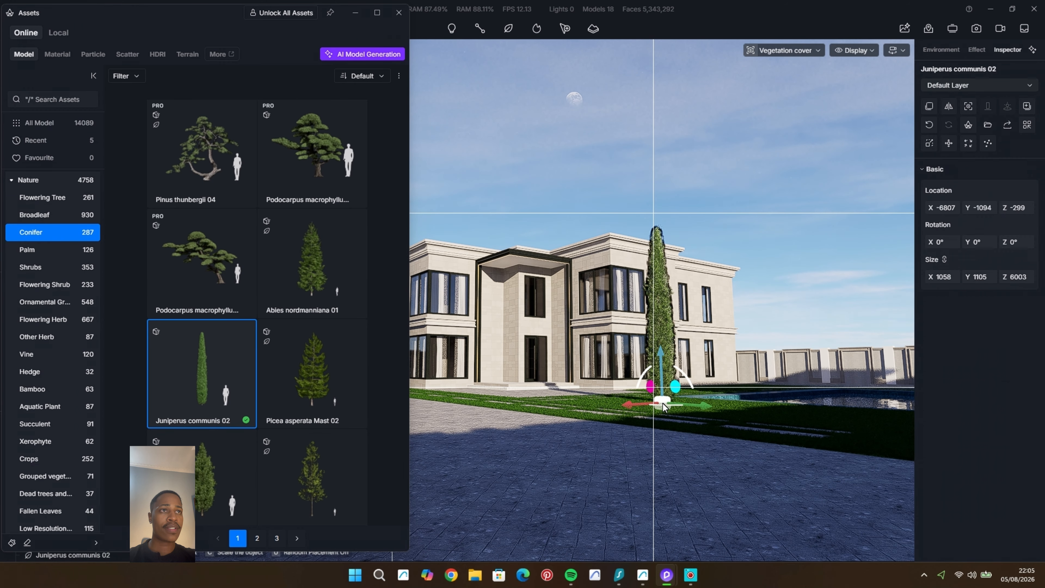
left_click(565, 243)
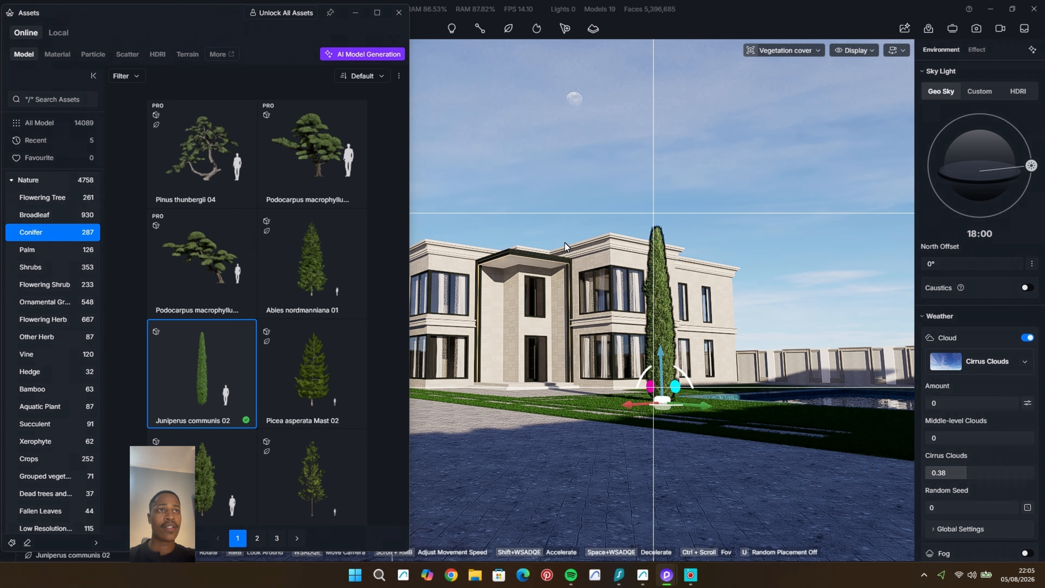
Step: Place a Cupressus sempervirens 08 tree on the lawn beside the juniper, at about X -4985, Y -1294
left_click_drag(403, 462, 406, 224)
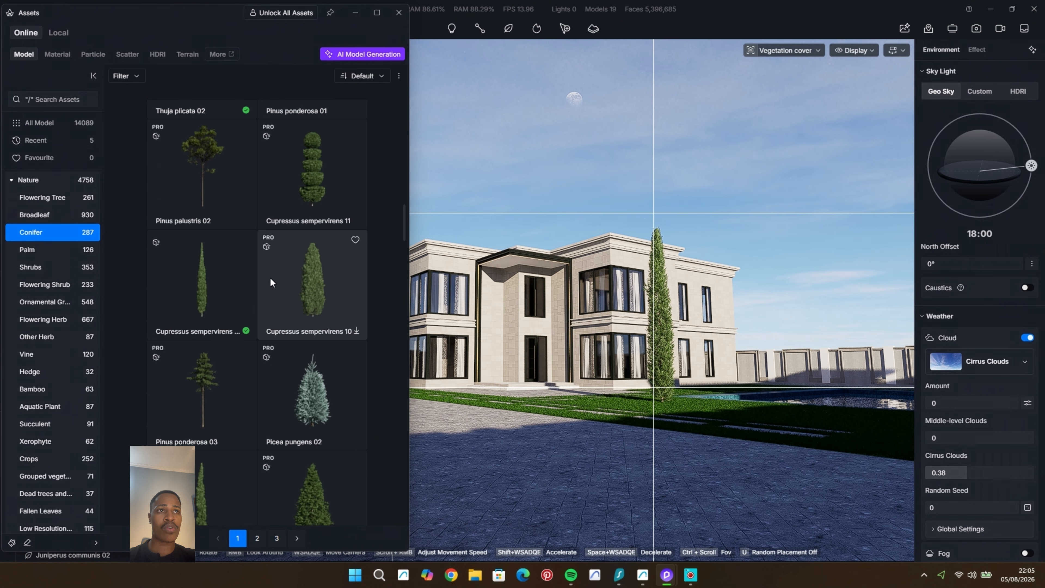
left_click(201, 280)
left_click(627, 405)
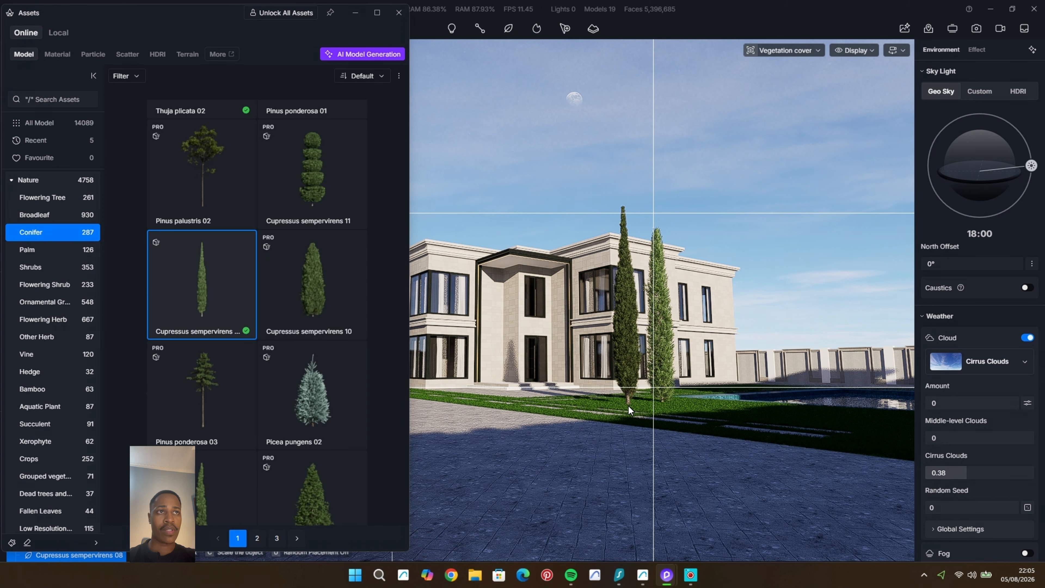
Step: Compare the two conifers up close and delete the Juniperus communis 02 tree
scroll(667, 365, "up", 3)
scroll(622, 408, "up", 2)
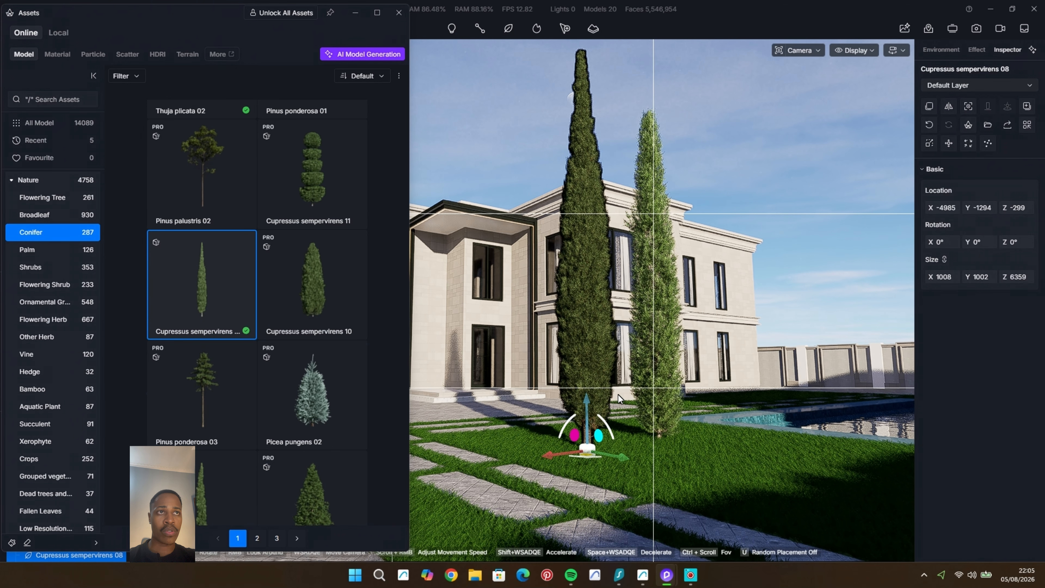
left_click(577, 255)
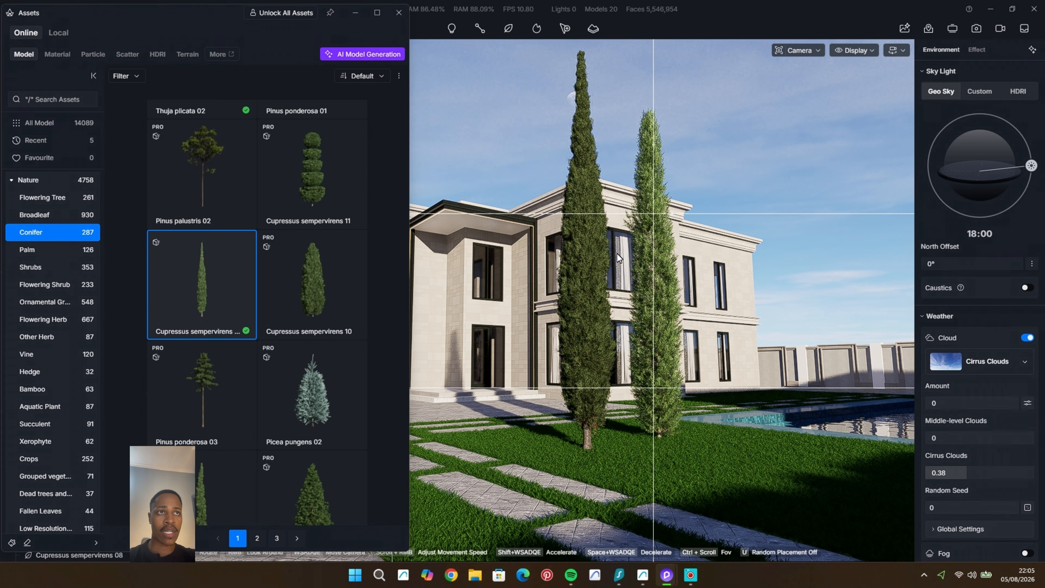
left_click(650, 285)
left_click(652, 154)
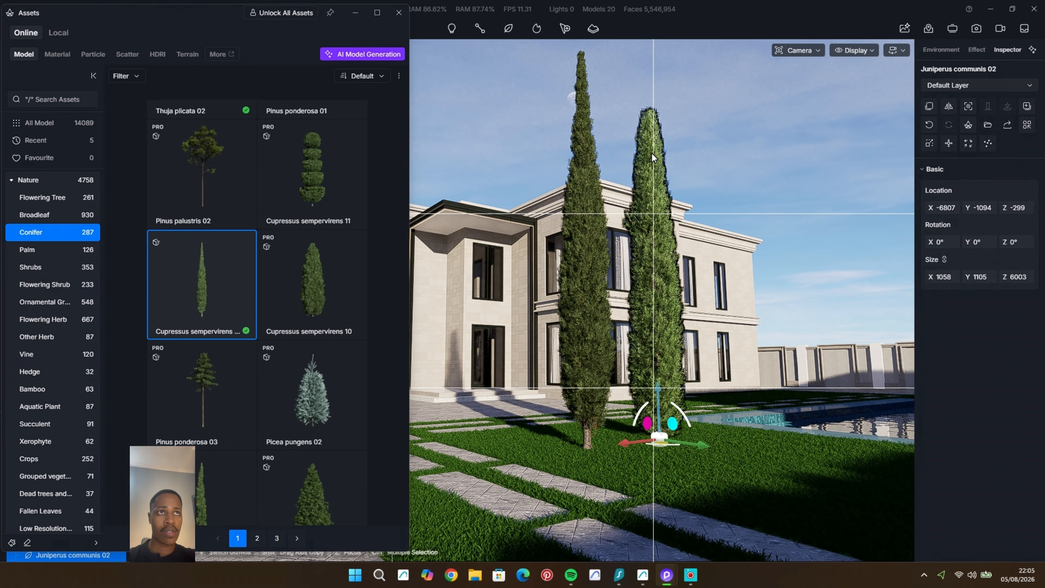
key("Delete")
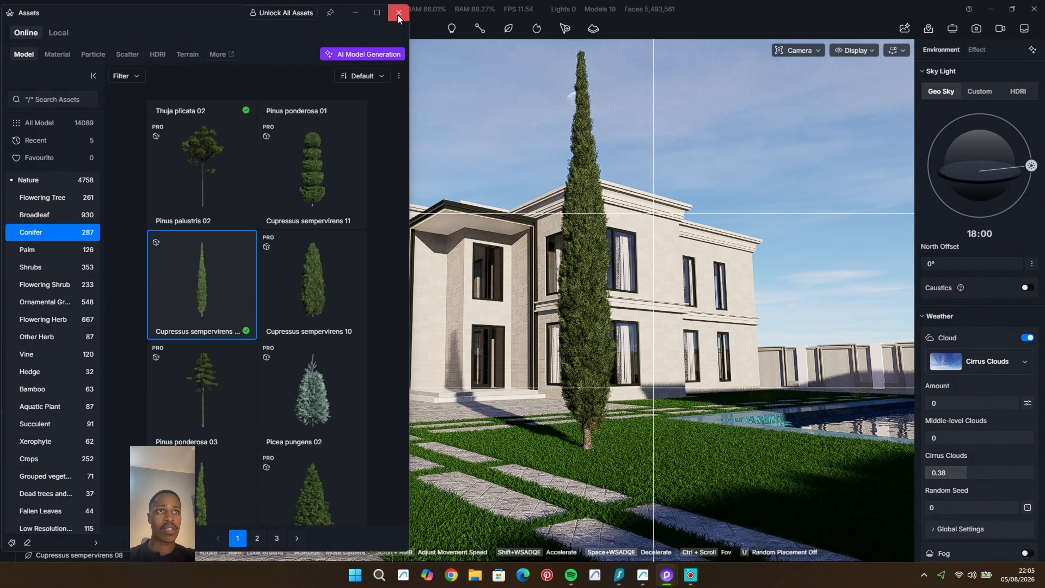
Step: Close the asset library and move the cypress to the edge of the stepping-stone path at about X -3777, Y 534
left_click(398, 13)
middle_click_drag(477, 230, 470, 340)
scroll(470, 340, "down", 5)
scroll(482, 432, "up", 3)
middle_click_drag(482, 432, 287, 449)
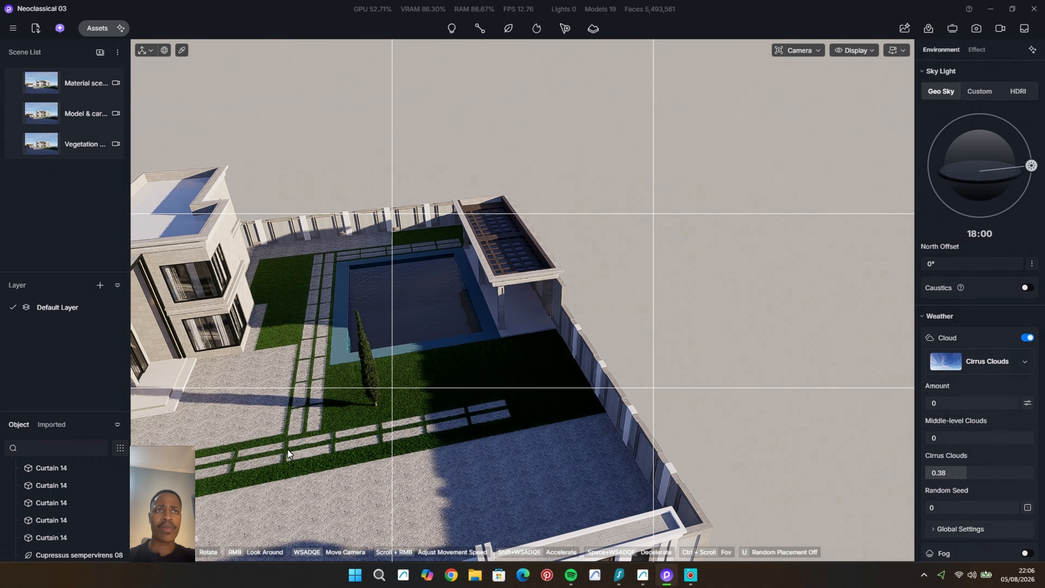
left_click(376, 413)
left_click_drag(380, 452, 380, 467)
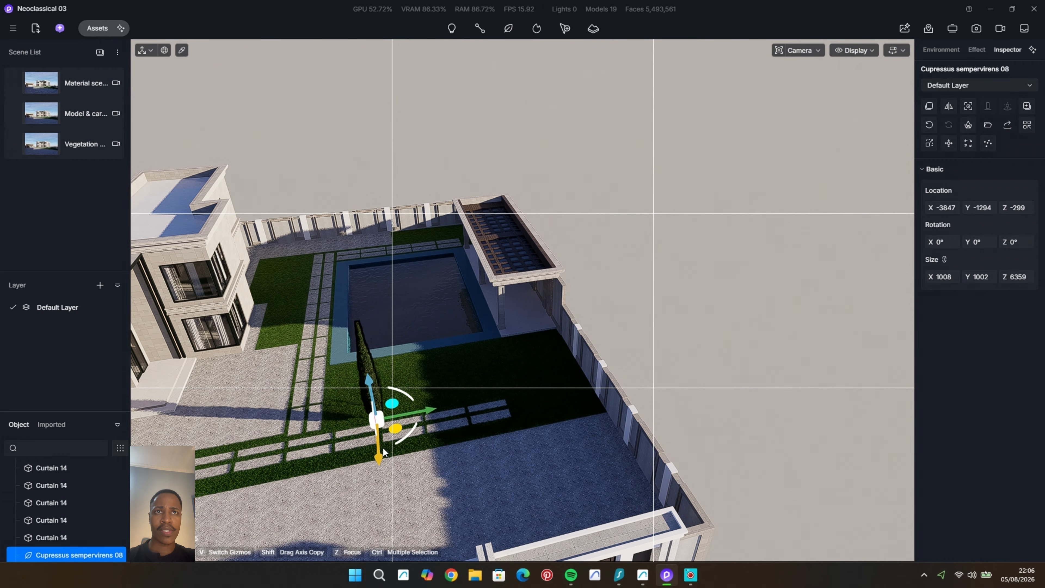
scroll(350, 418, "up", 2)
left_click_drag(446, 413, 397, 420)
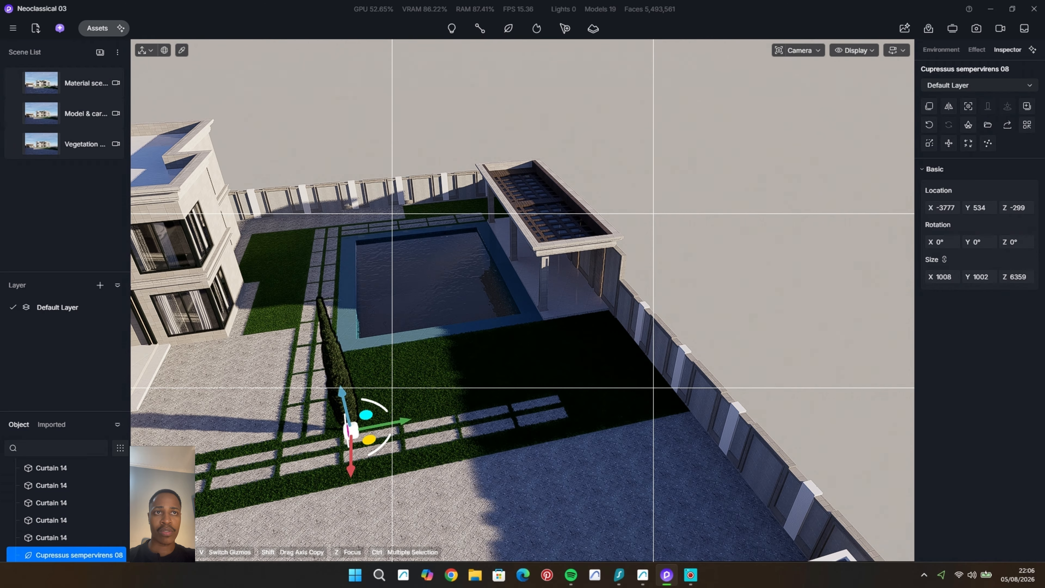
Step: Copy the cypress three times along the lawn beside the pool, at about Y -3306, Y -6620 and Y -10570
middle_click_drag(489, 432, 423, 442)
left_click_drag(410, 450, 692, 489, "shift")
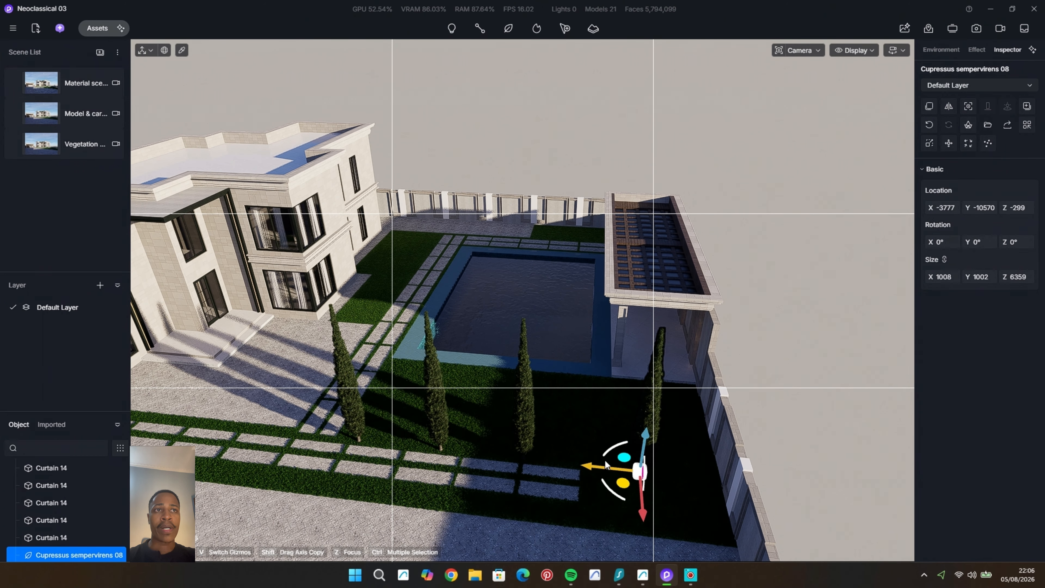
left_click_drag(604, 464, 503, 456, "shift")
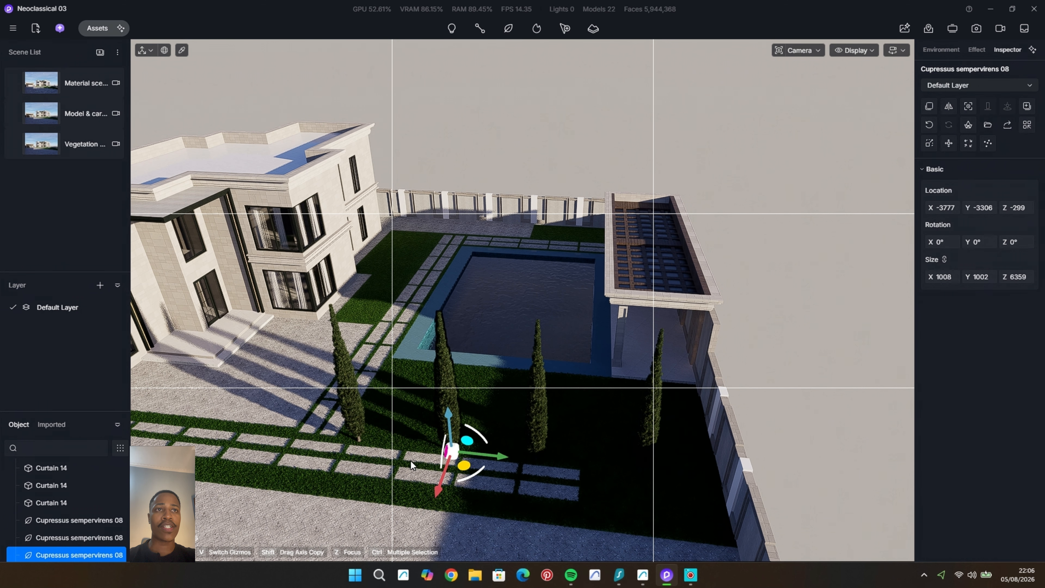
Step: Copy a cypress along the Y axis to the garage end of the stepping-stone path, at about Y 17175
scroll(406, 458, "down", 6)
middle_click_drag(406, 457, 462, 454)
scroll(462, 454, "up", 1)
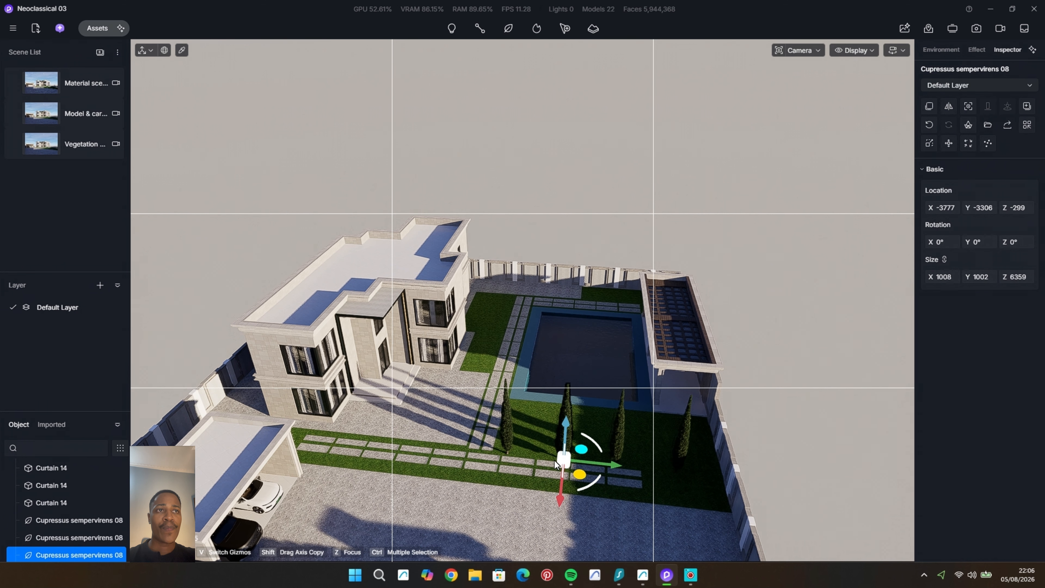
left_click_drag(613, 465, 341, 456)
right_click_drag(341, 456, 330, 407)
scroll(325, 401, "up", 5)
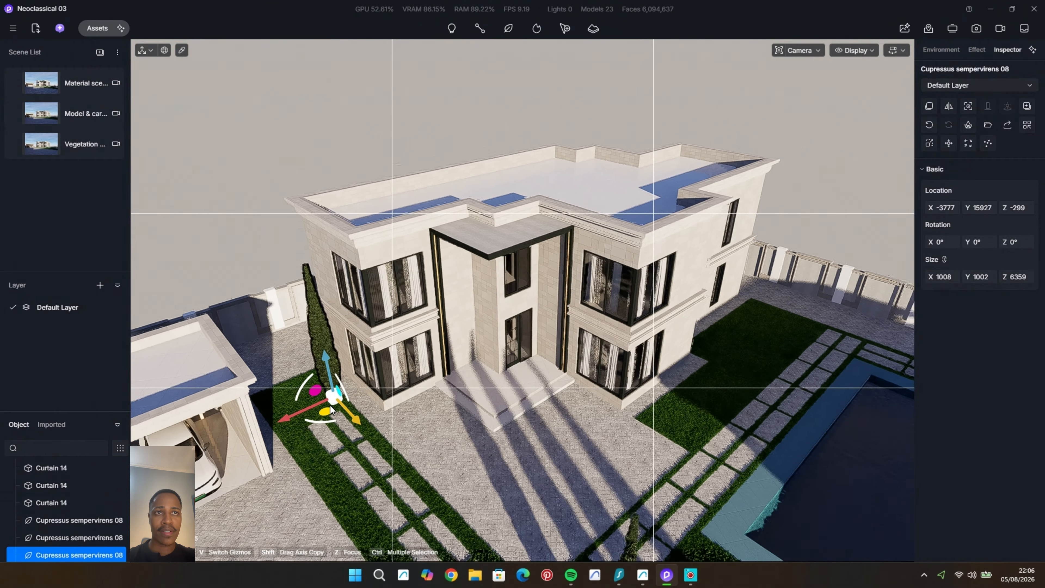
left_click_drag(331, 410, 340, 412)
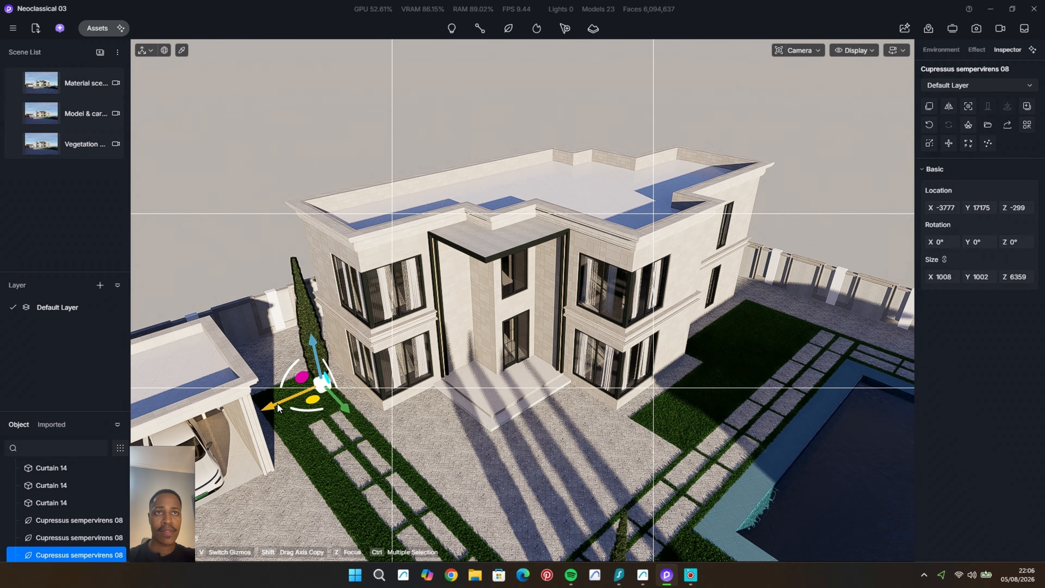
Step: Copy the cypress near the garage along the X axis to the opposite side of the stepping-stone path
left_click_drag(278, 407, 242, 419, "shift")
right_click_drag(306, 490, 385, 447)
middle_click_drag(385, 447, 382, 444)
left_click(389, 480)
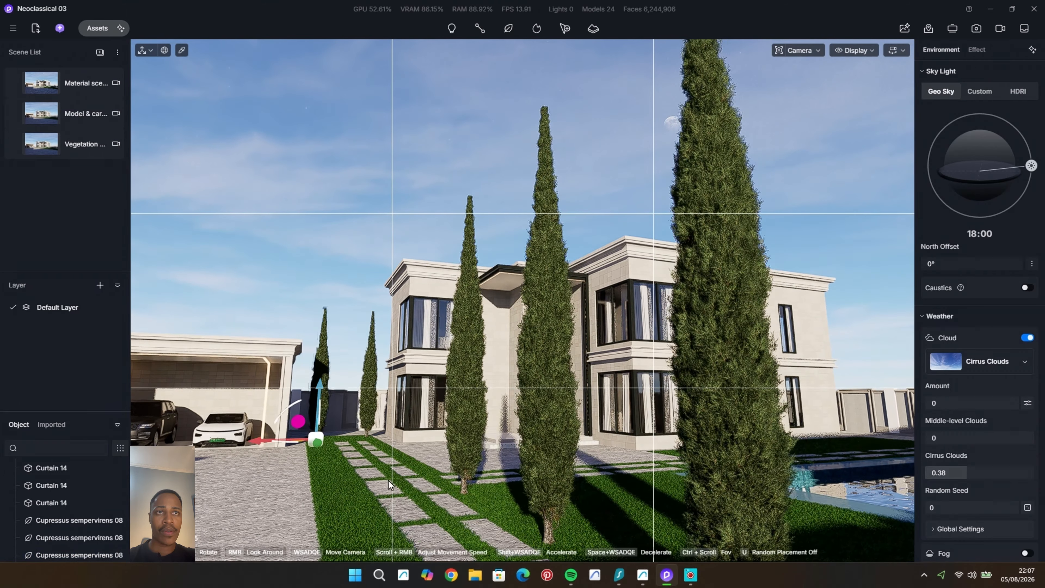
Step: Copy the cypress at Y 534 across the stepping-stone path to about X -1693
scroll(388, 480, "up", 2)
middle_click_drag(329, 479, 329, 288)
scroll(401, 469, "down", 4)
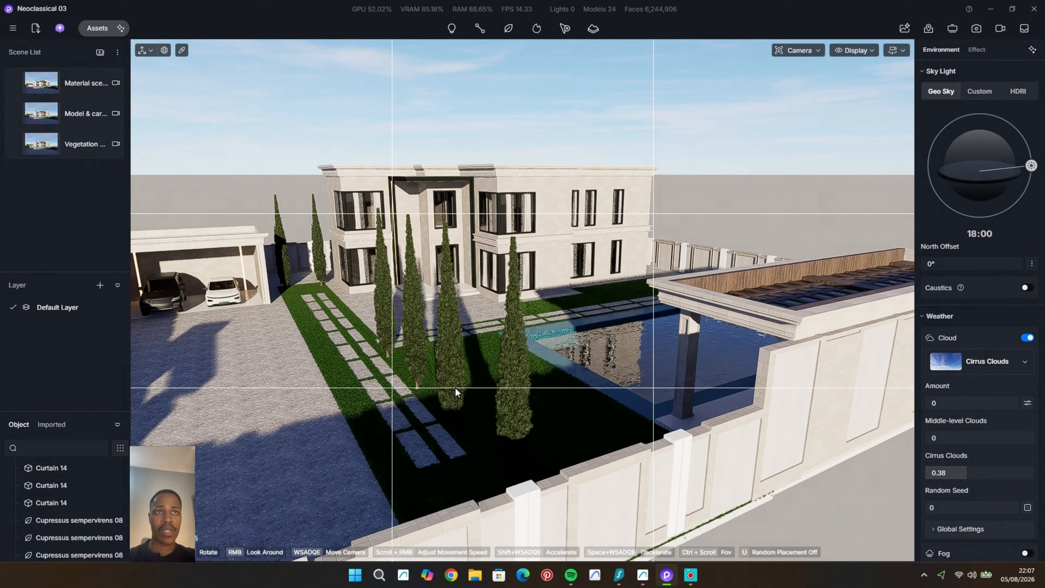
scroll(455, 388, "up", 5)
middle_click_drag(329, 398, 442, 395)
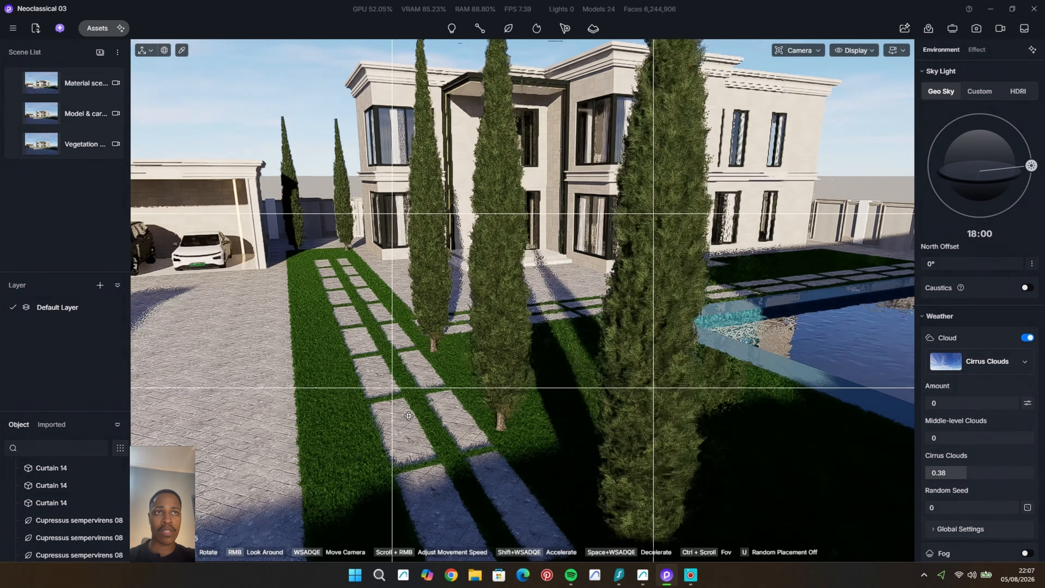
middle_click_drag(385, 420, 384, 420)
left_click(455, 341)
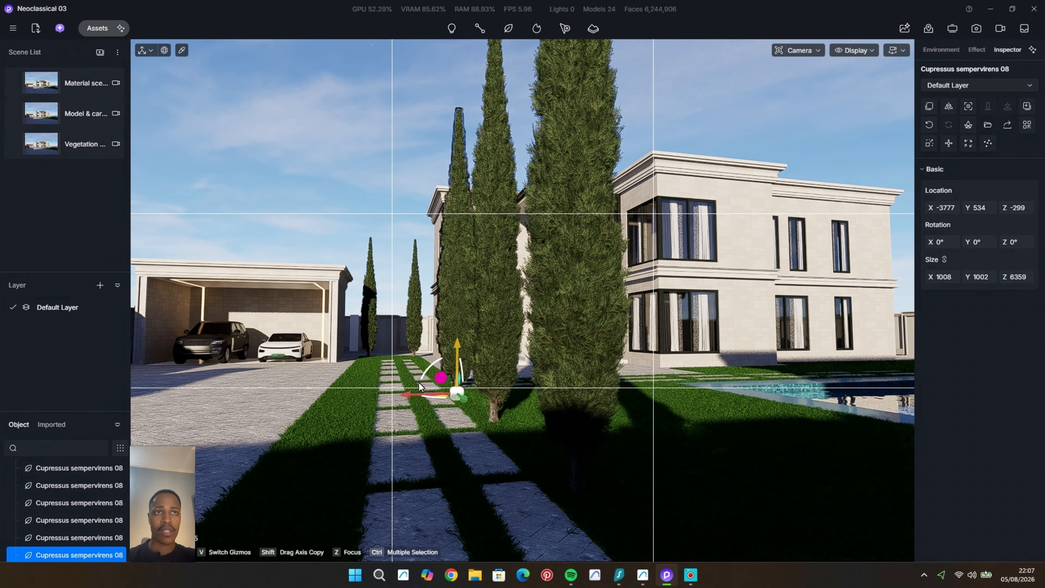
left_click_drag(386, 395, 304, 409)
Step: Copy the cypress at Y -3306 across the stepping-stone path to about X -1475
middle_click_drag(332, 452, 369, 482)
scroll(373, 459, "down", 10)
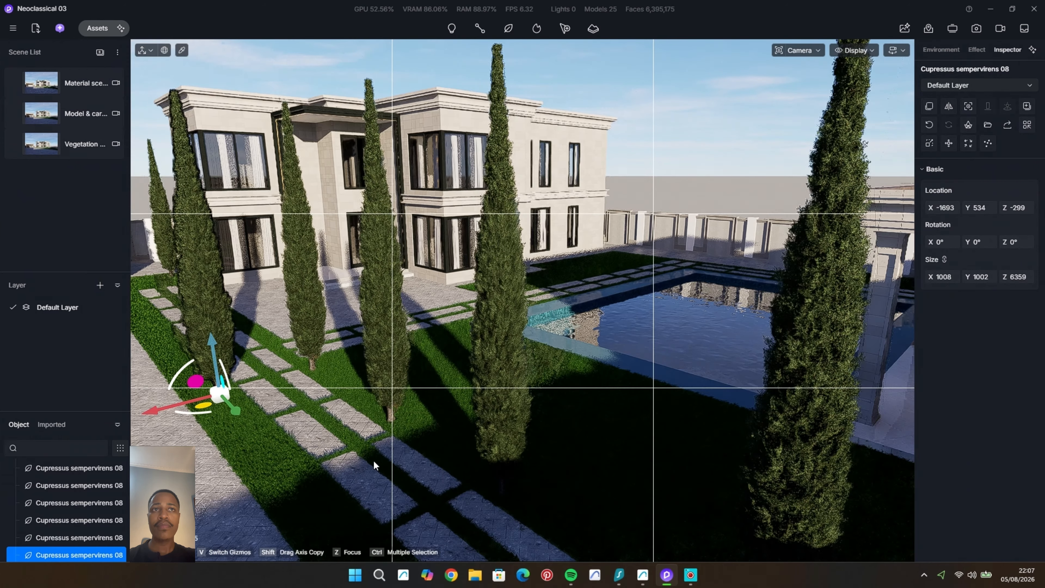
left_click(377, 374)
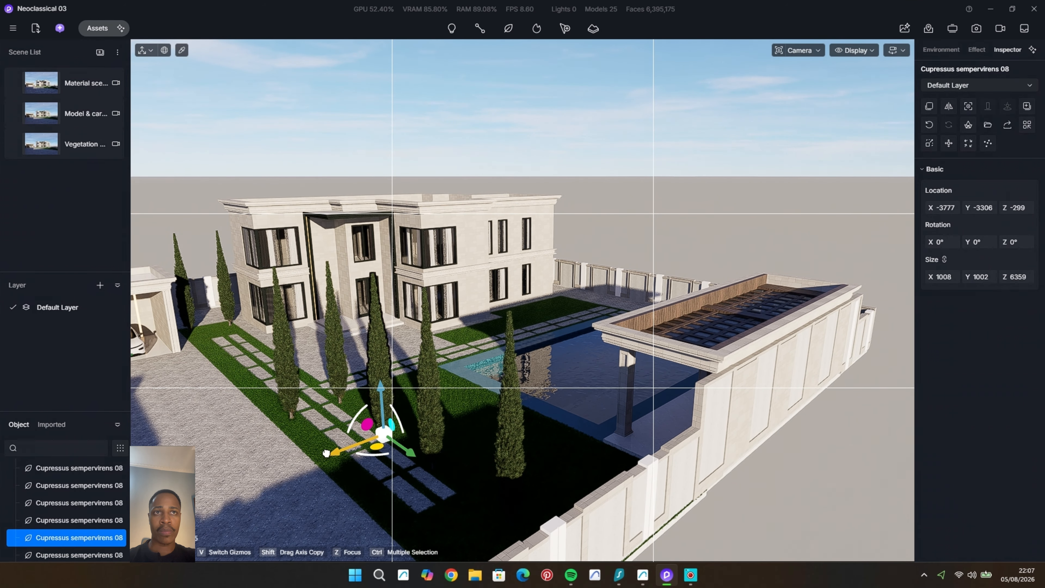
left_click_drag(363, 454, 270, 480)
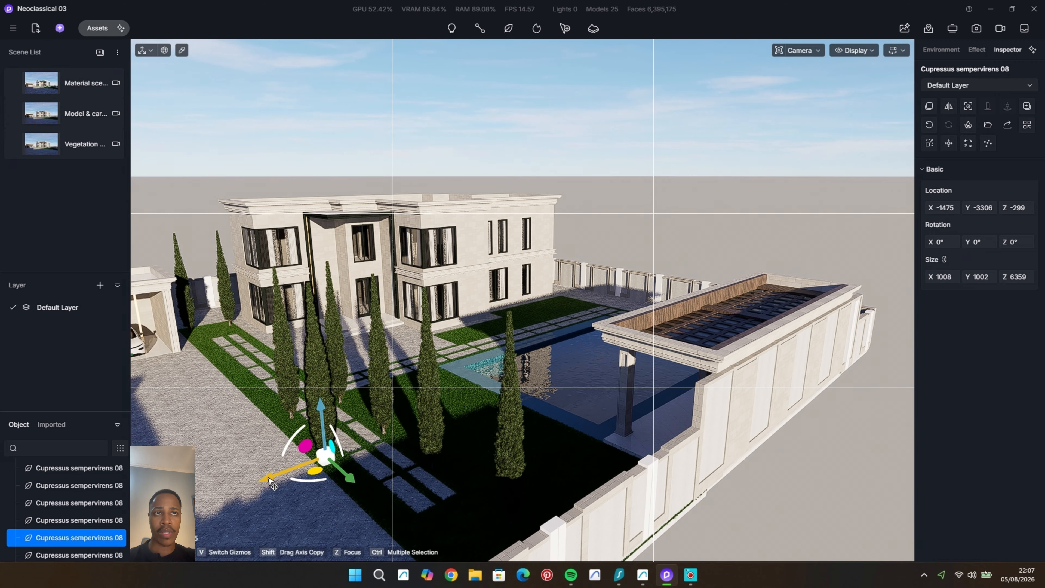
Step: Copy the cypresses at Y -6620 and Y -10570 along the X axis across the stepping-stone path, the latter to about X -955
left_click(432, 432)
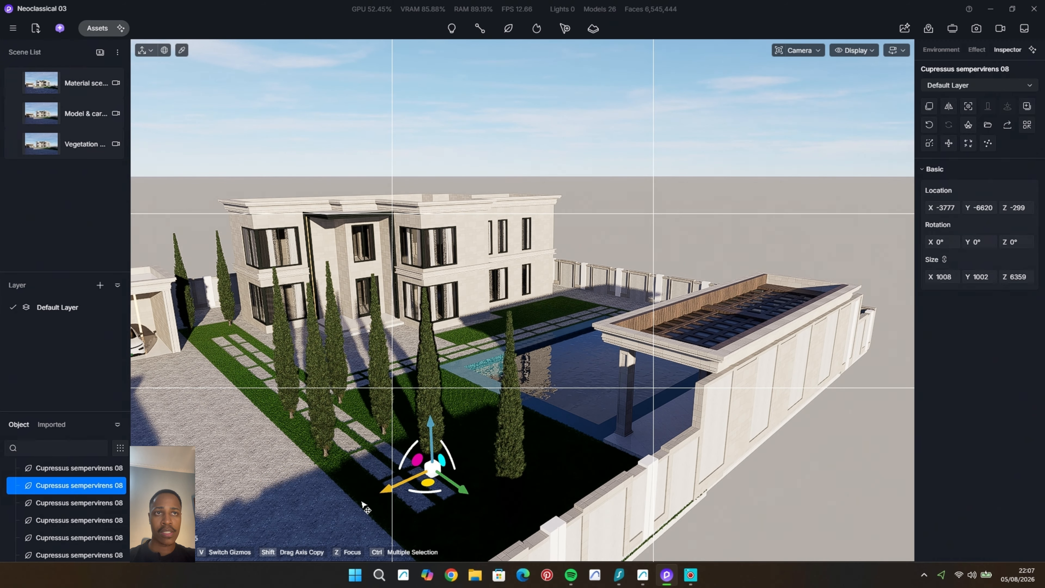
left_click_drag(362, 503, 304, 527)
left_click(510, 471)
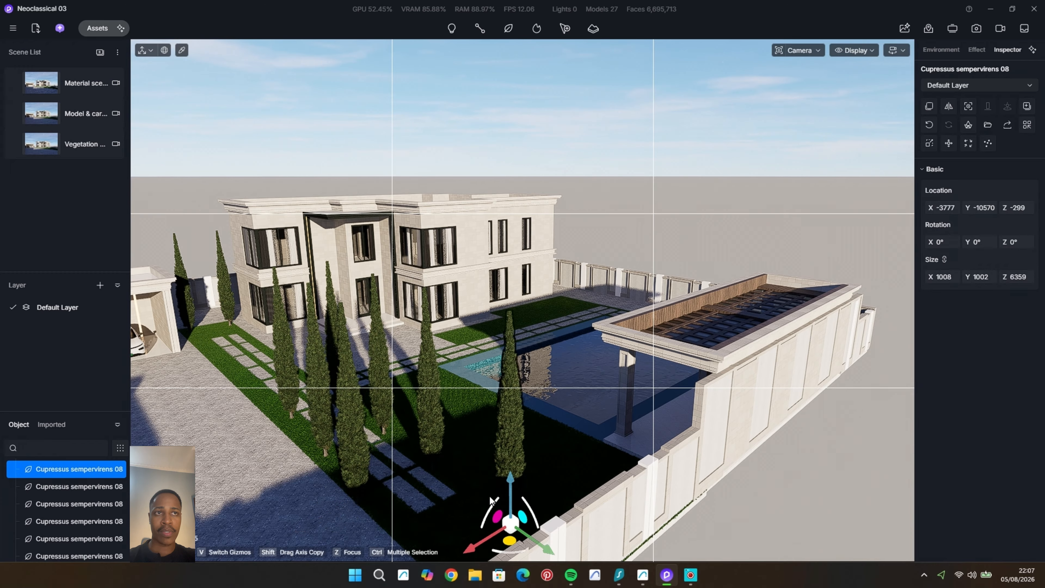
left_click_drag(462, 552, 371, 585)
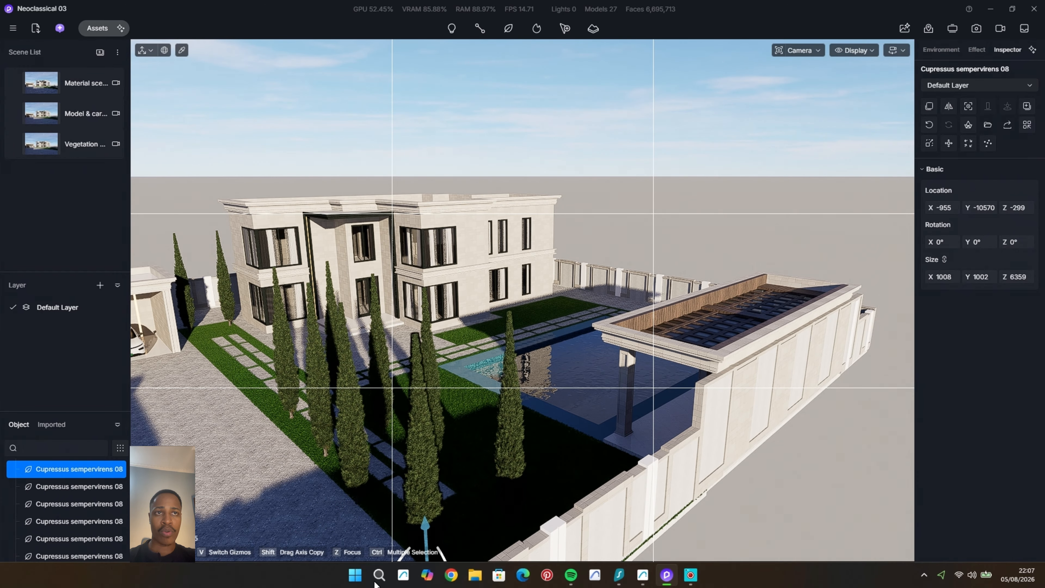
Step: Recall the Vegetation cover scene and set the sky's north offset to 7.7°, checking the light along the stepping-stone path
left_click(20, 146)
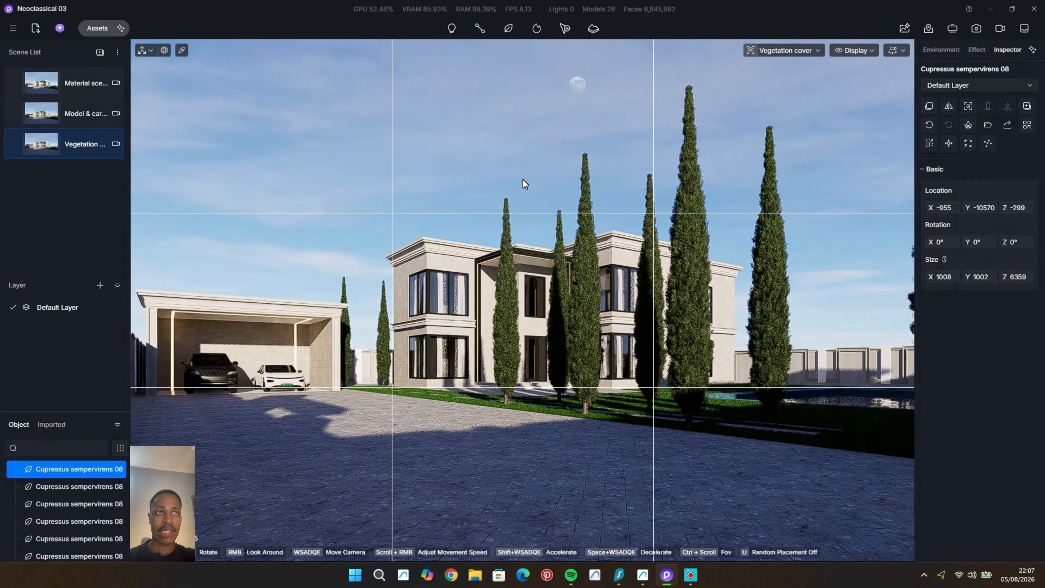
left_click(524, 179)
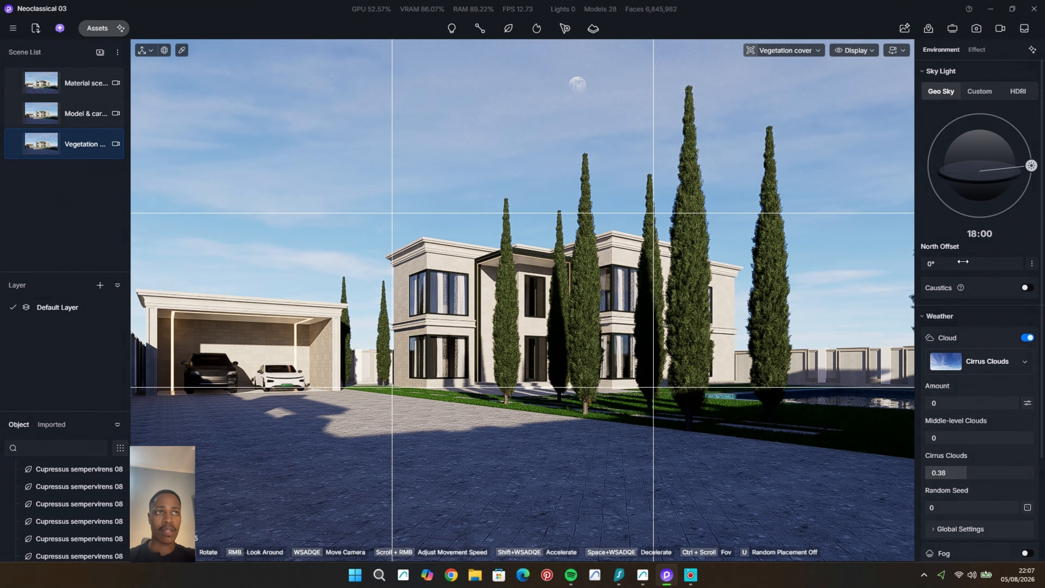
left_click_drag(963, 261, 1010, 264)
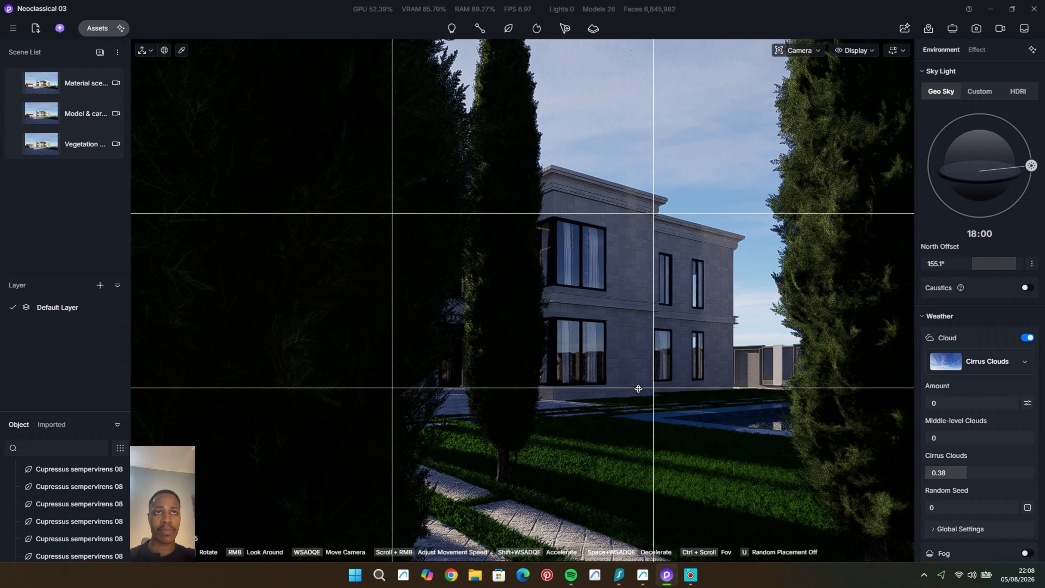
middle_click_drag(638, 388, 638, 388)
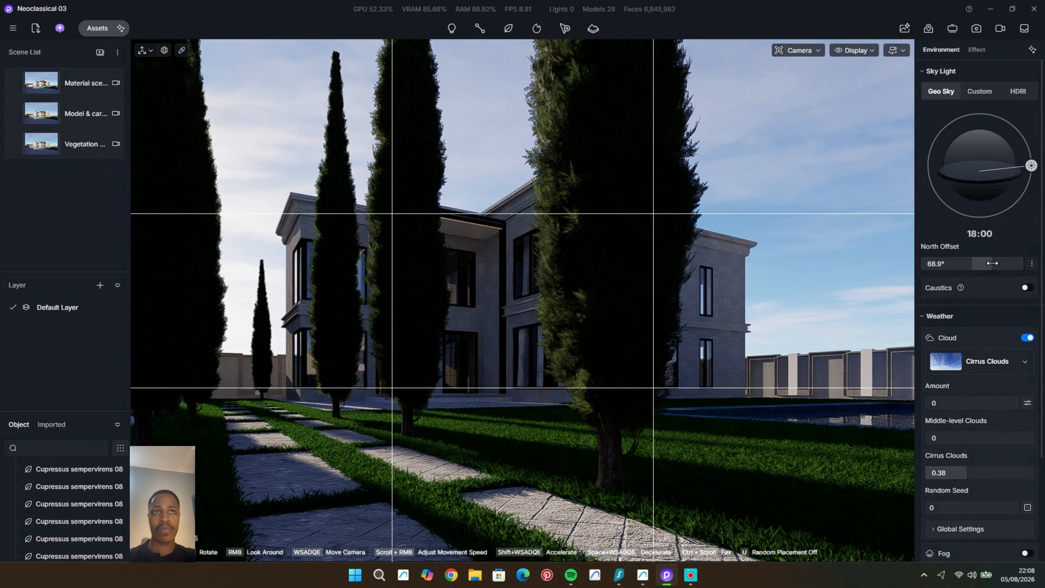
left_click_drag(991, 264, 973, 285)
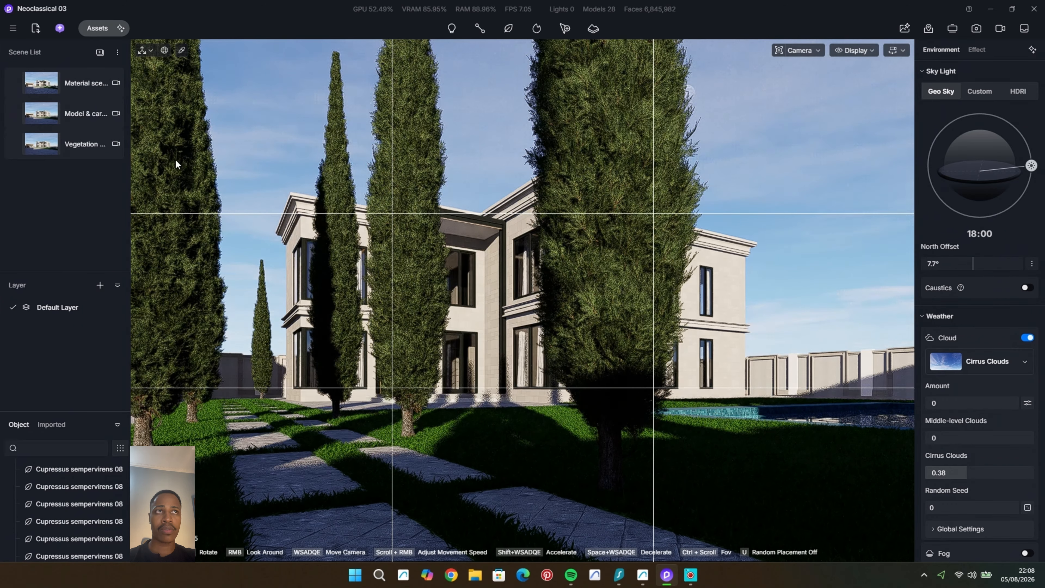
Step: Return the camera to perspective view and delete the four front cypresses on the driveway side of the stepping-stone path
left_click(800, 55)
left_click(769, 261)
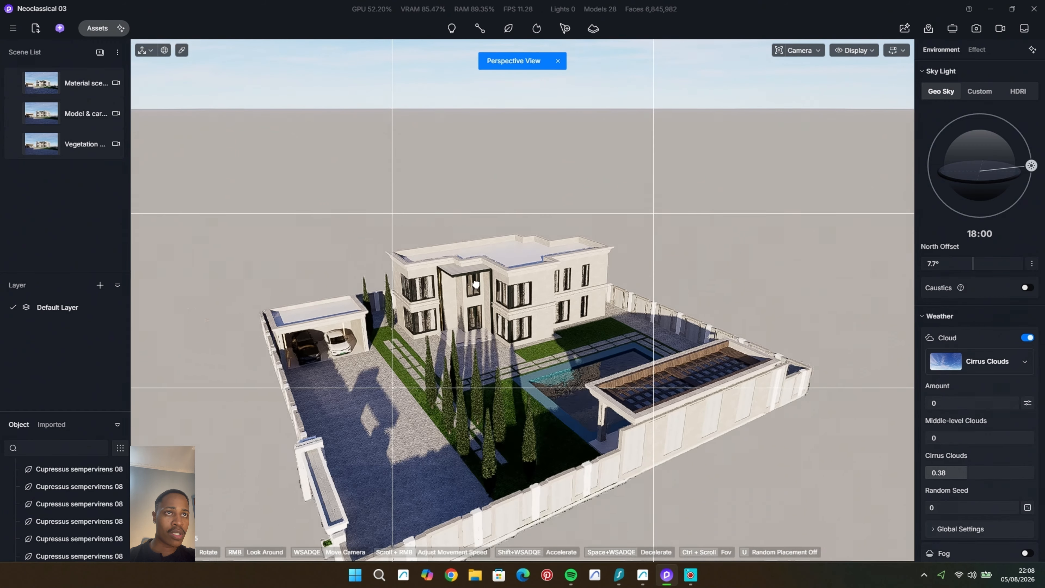
middle_click_drag(476, 284, 479, 267)
scroll(429, 377, "up", 3)
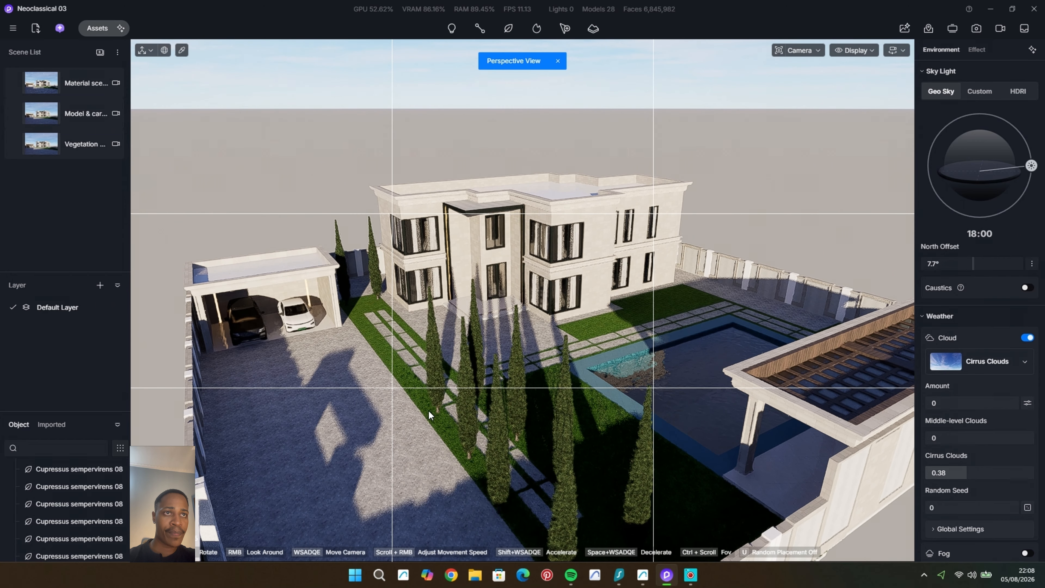
middle_click_drag(411, 358, 426, 362, "shift")
left_click(428, 361)
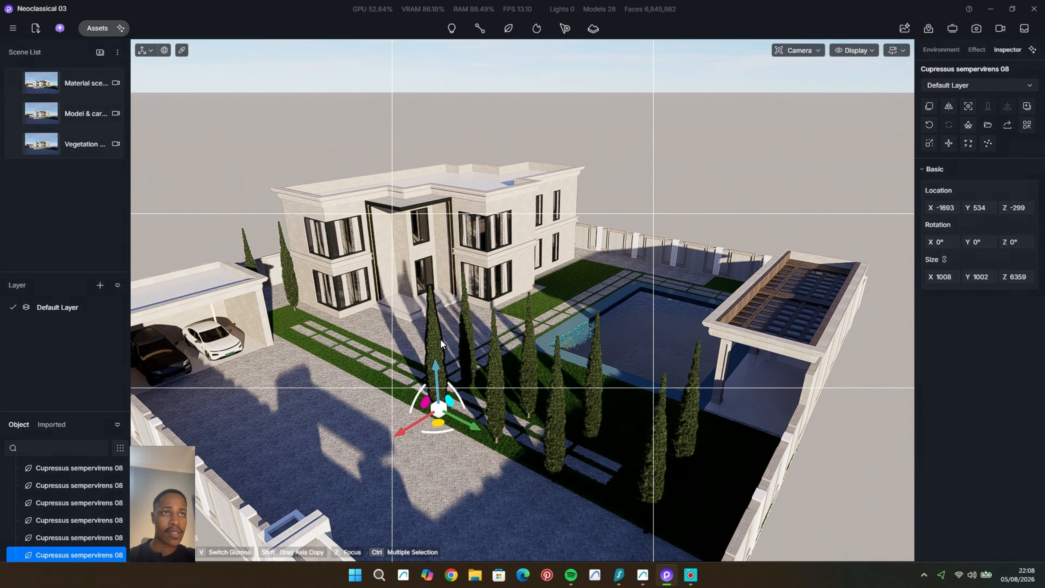
key("Delete")
left_click(498, 402)
key("Delete")
left_click(562, 424)
key("Delete")
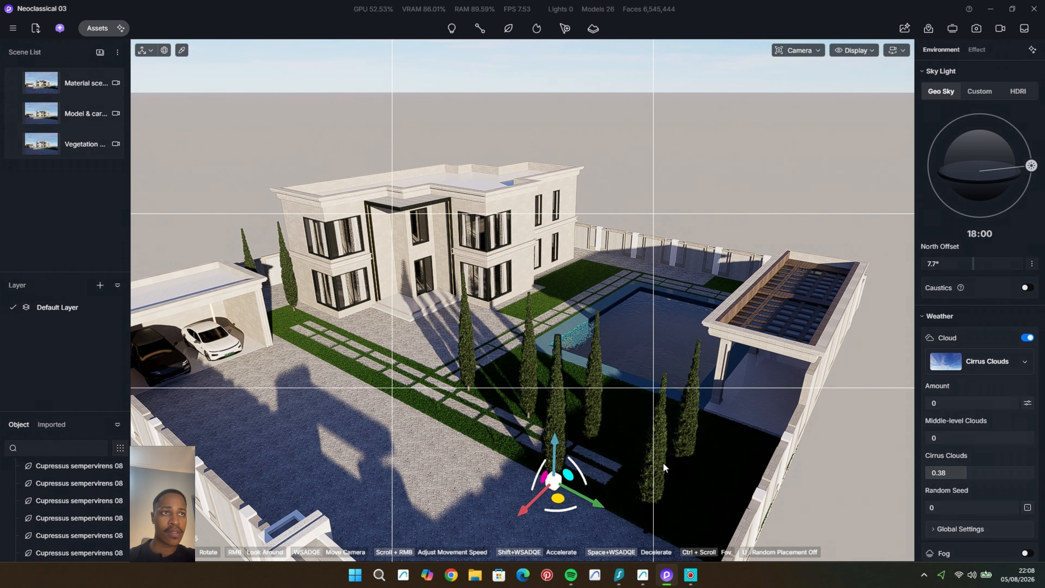
left_click(660, 462)
key("Delete")
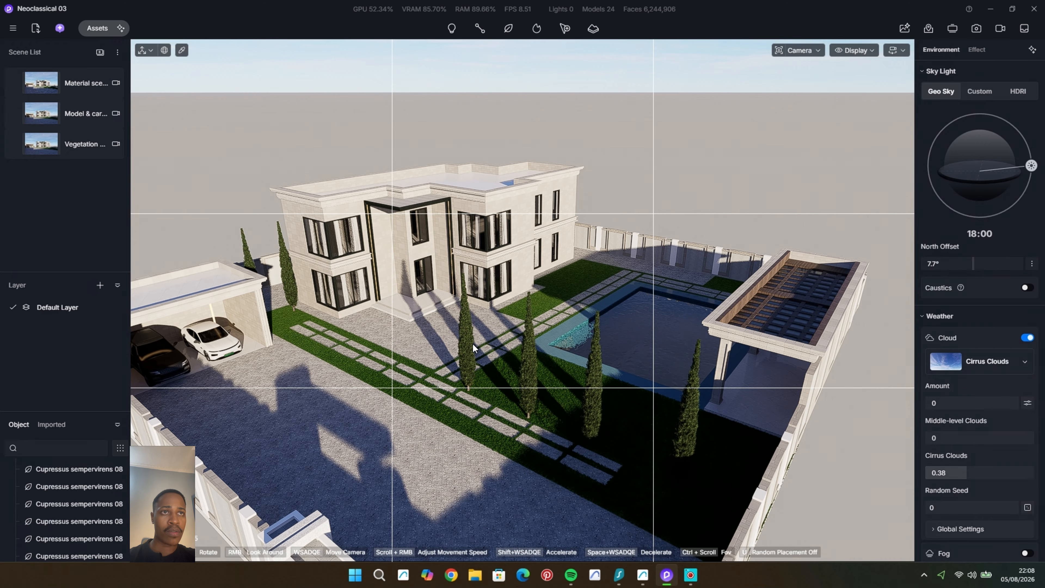
Step: Copy the cypress at X -3777, Y 534 to the lawn between the house and the pool, at about X -13072, Y 3545
scroll(471, 343, "up", 2)
scroll(469, 348, "up", 2)
left_click(462, 362)
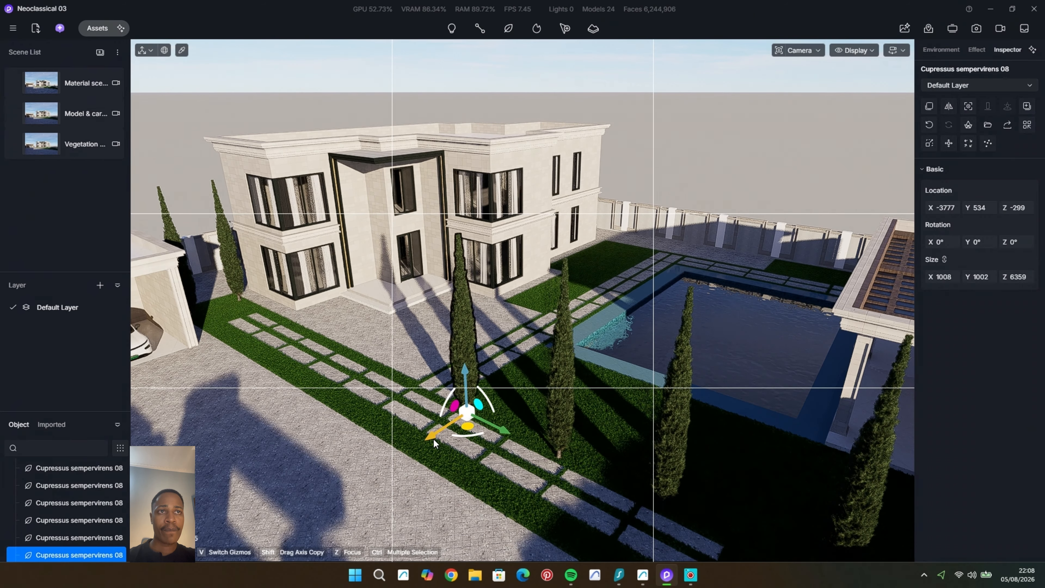
left_click_drag(482, 407, 574, 333, "shift")
scroll(613, 337, "up", 2)
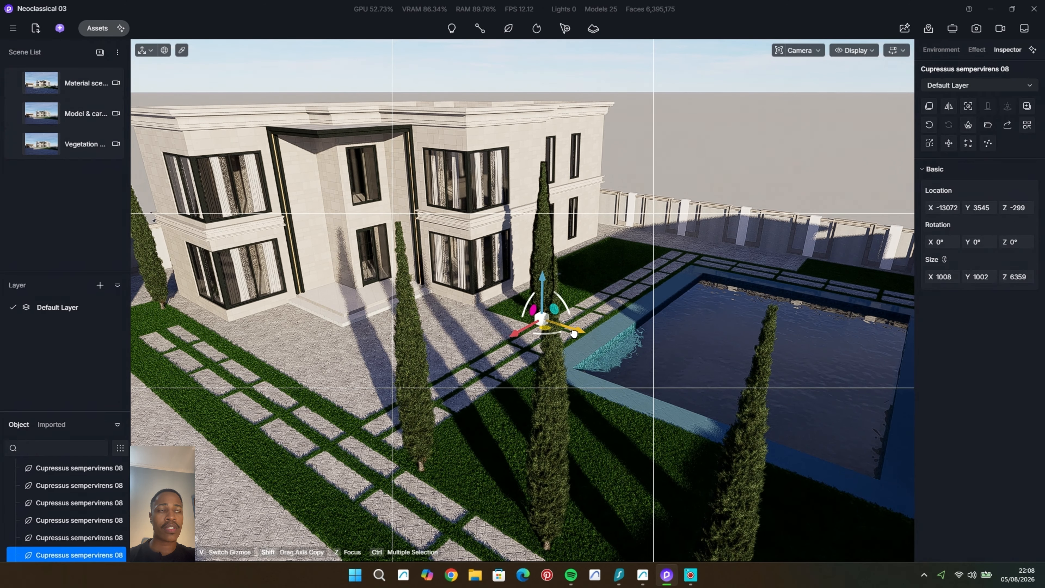
Step: Copy the poolside cypress three times along the X axis beside the house, with the farthest at about X -24657
middle_click_drag(597, 287, 483, 338)
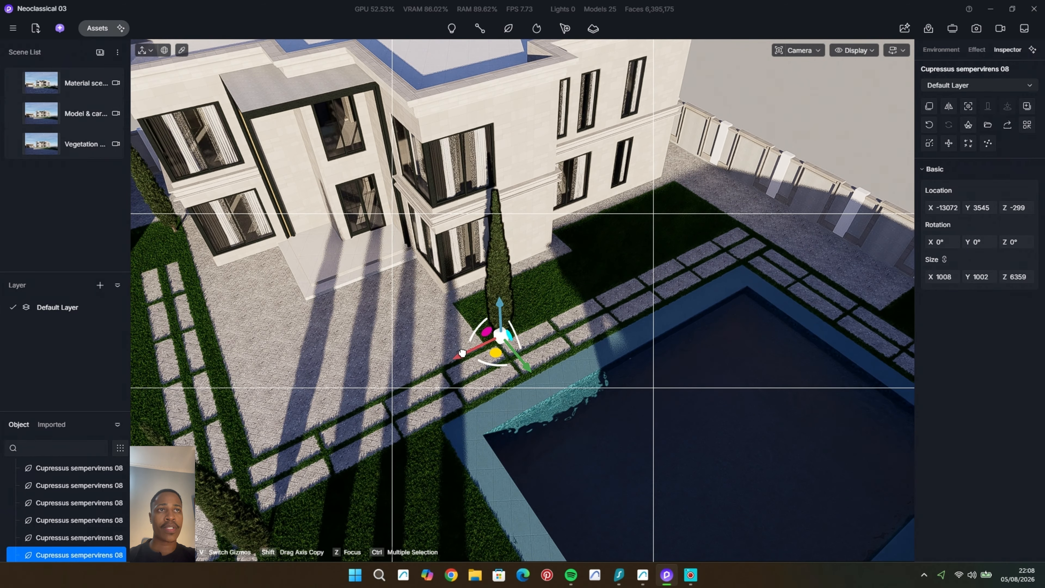
left_click_drag(462, 353, 633, 294)
middle_click_drag(613, 312, 508, 357)
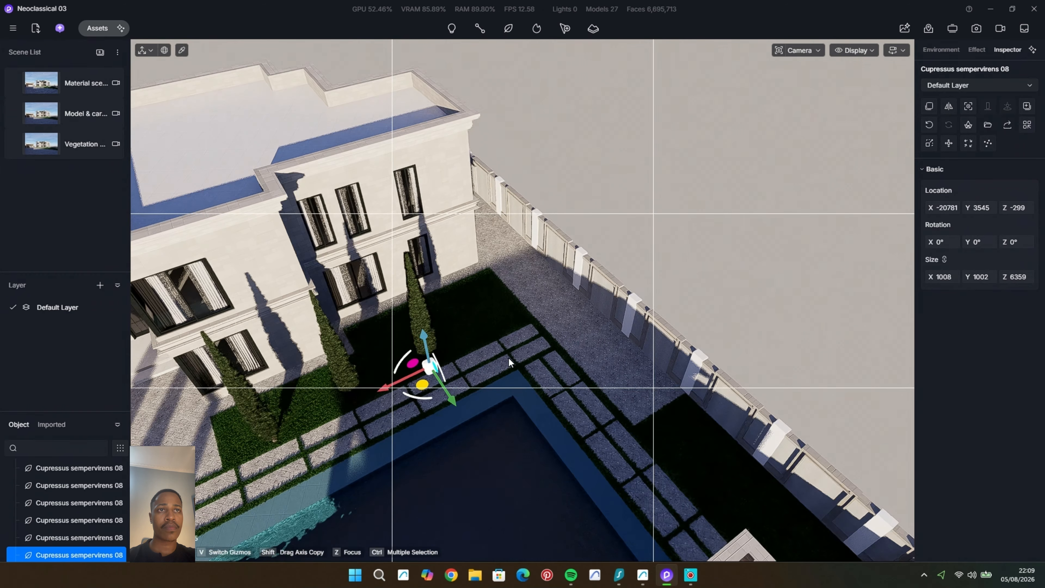
scroll(508, 356, "up", 1)
left_click_drag(380, 383, 472, 354, "shift")
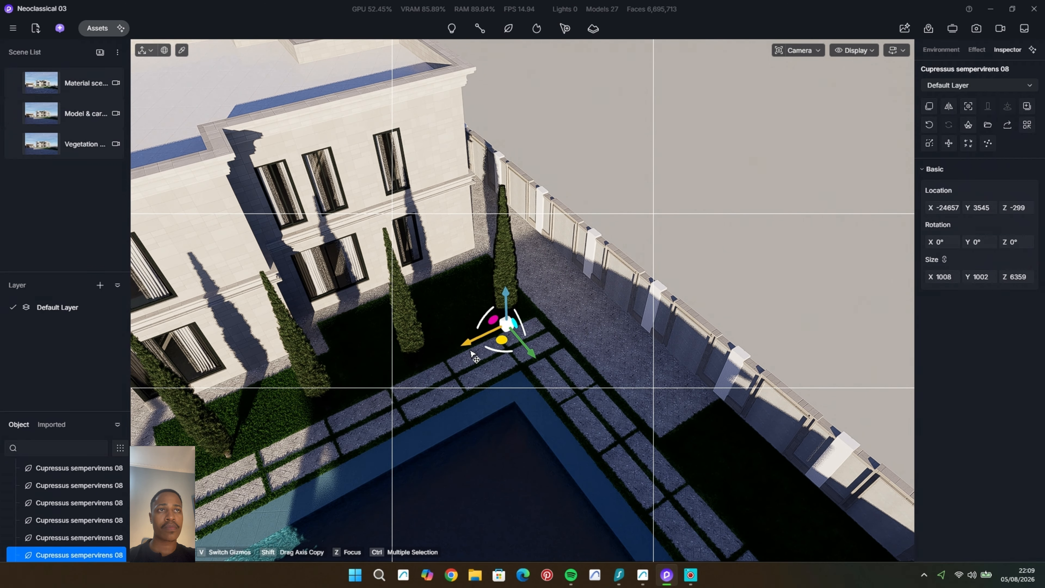
Step: Frame the house across the pool from under the pergola and set the north offset to -65.1°
left_click(502, 176)
middle_click_drag(457, 284, 621, 335)
scroll(447, 334, "up", 2)
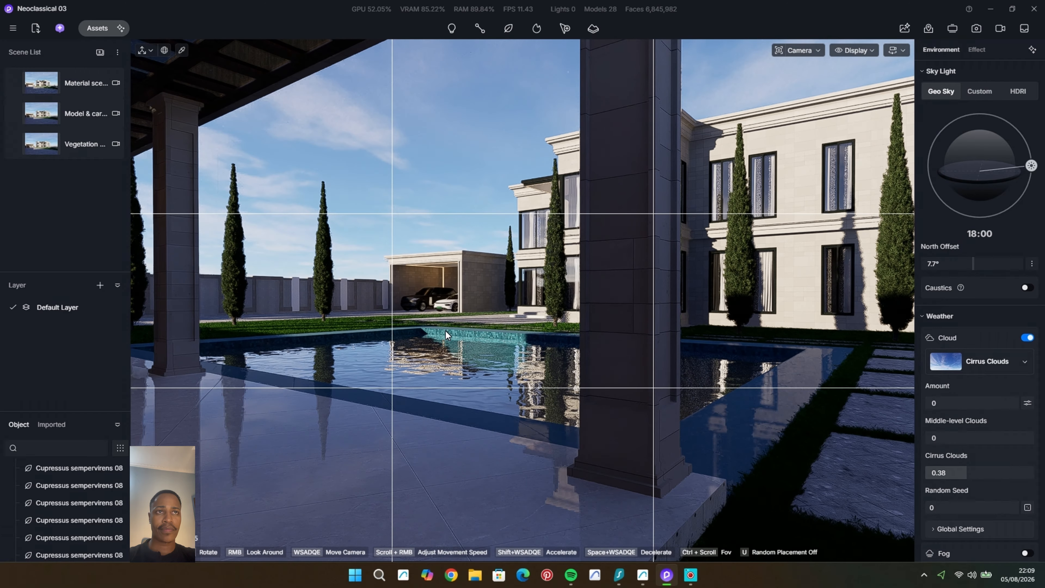
scroll(445, 331, "up", 5)
scroll(435, 335, "down", 6)
scroll(455, 330, "up", 3)
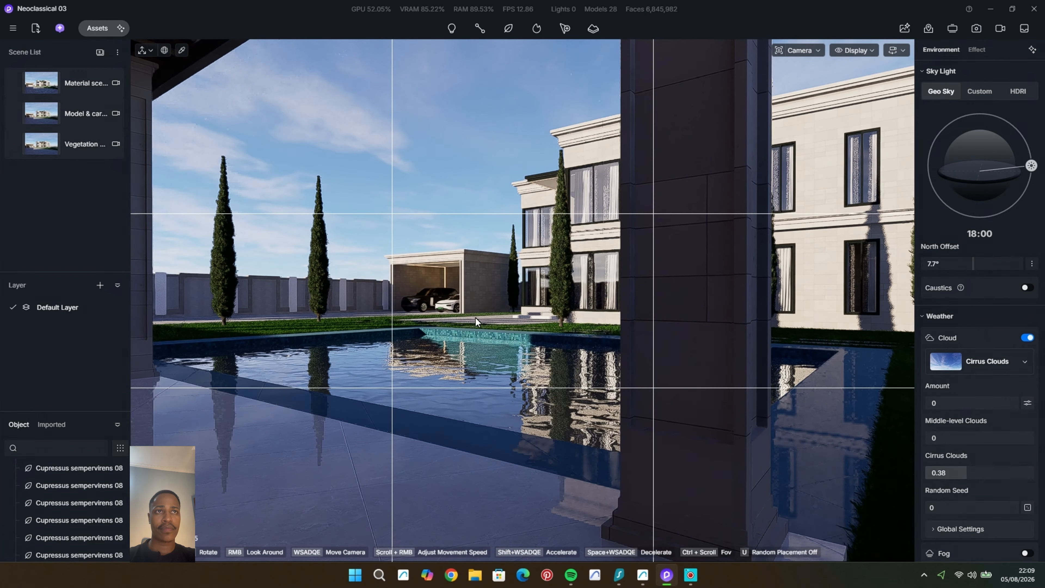
middle_click_drag(475, 318, 505, 304)
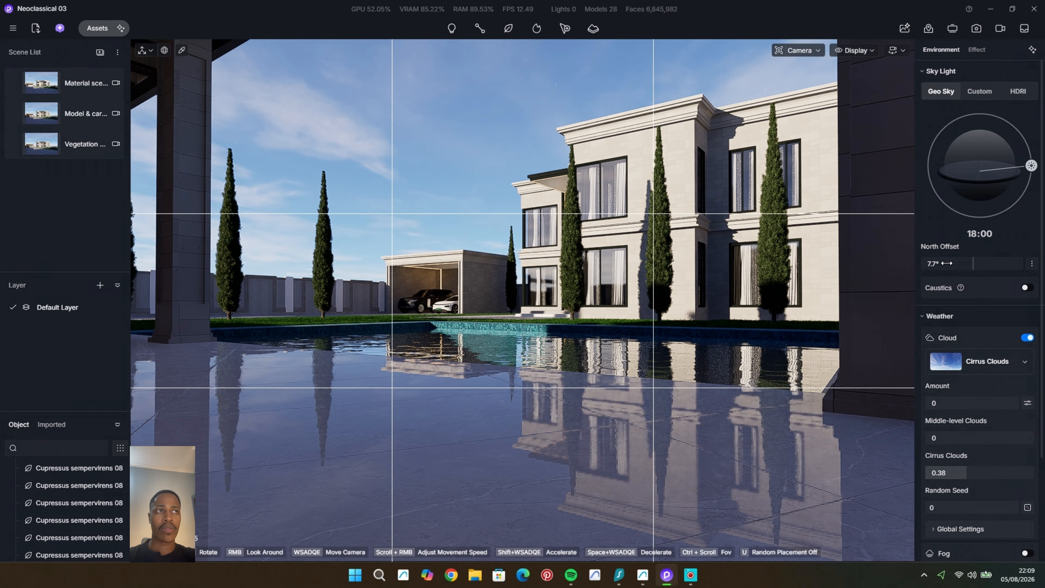
left_click_drag(985, 263, 960, 269)
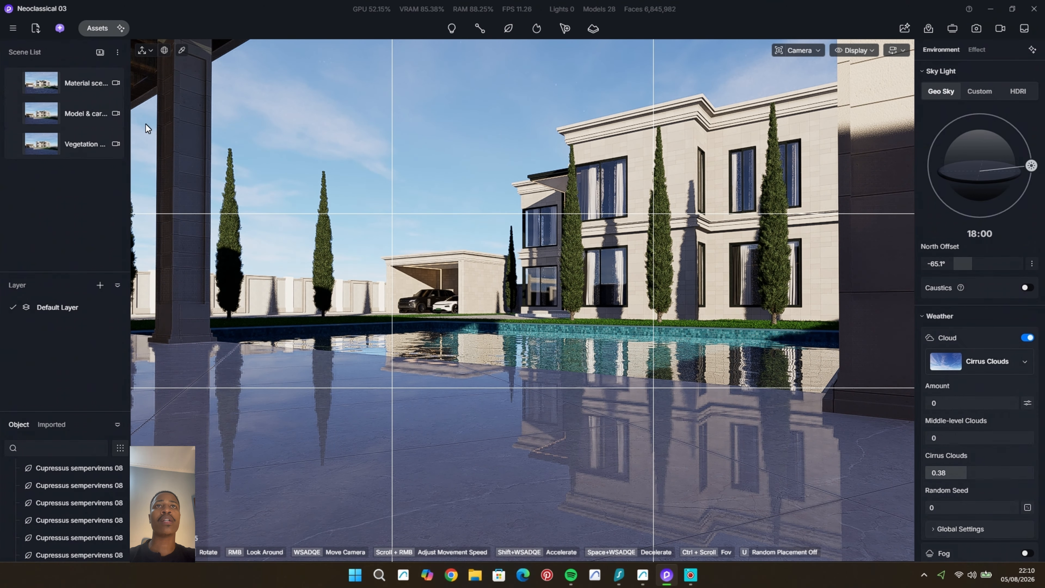
Step: Save the poolside view as a new scene, switch it to two-point perspective and update the scene
left_click(100, 52)
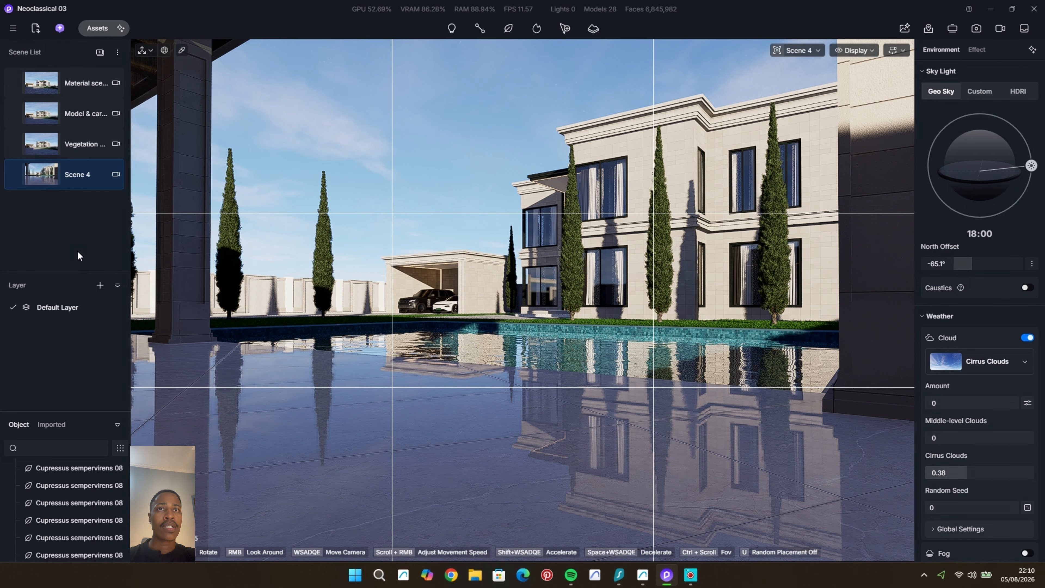
left_click(798, 51)
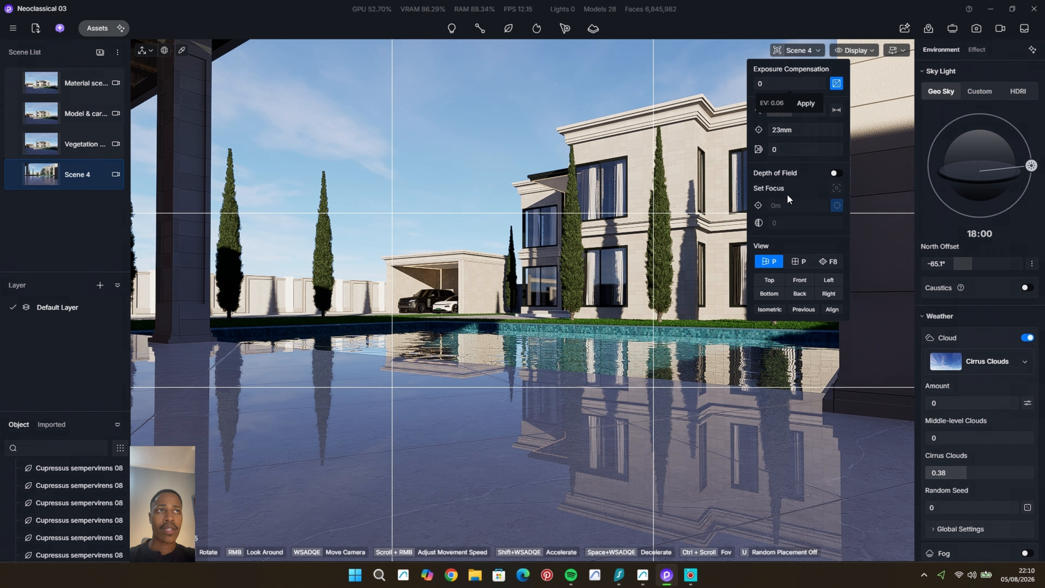
left_click(827, 262)
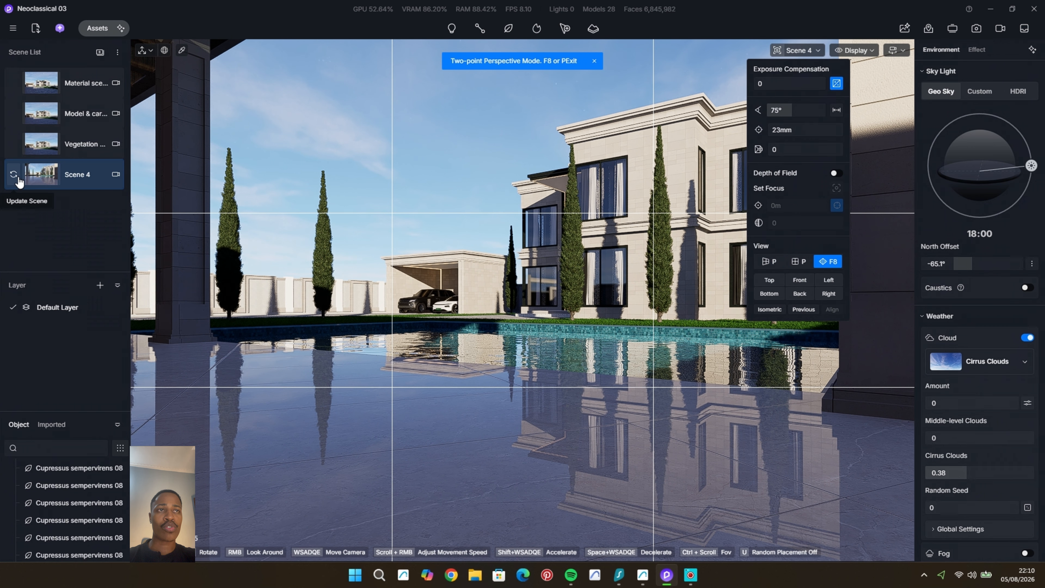
left_click(18, 178)
Step: Return to perspective view, frame the house from the front lawn and try a north offset of about 158.9°
left_click(793, 48)
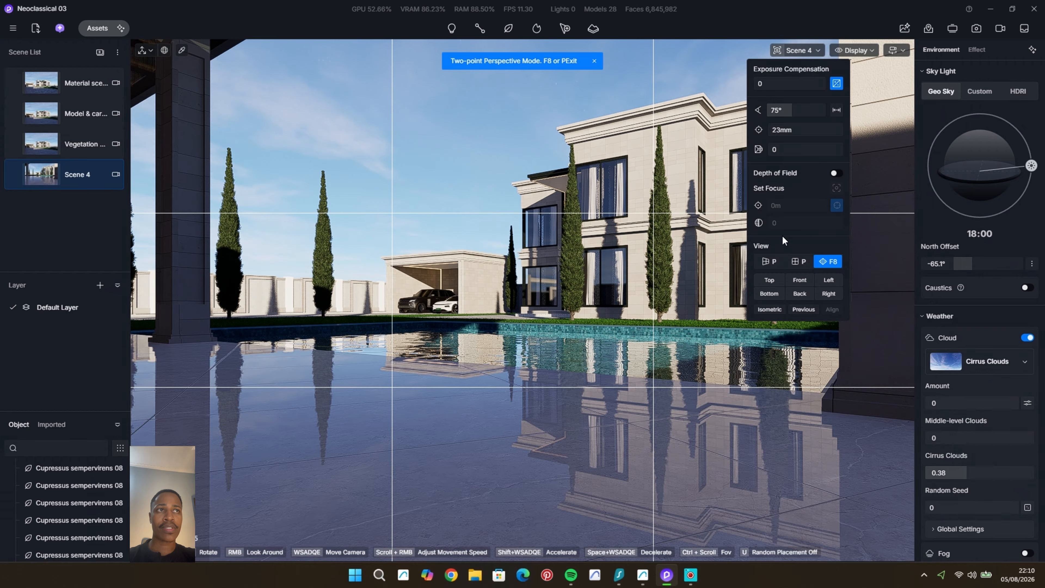
left_click(767, 261)
mouse_move(613, 305)
middle_mouse_down()
mouse_move(729, 320)
mouse_move(692, 305)
mouse_move(630, 306)
middle_mouse_up()
scroll(730, 320, "up", 4)
scroll(634, 307, "up", 3)
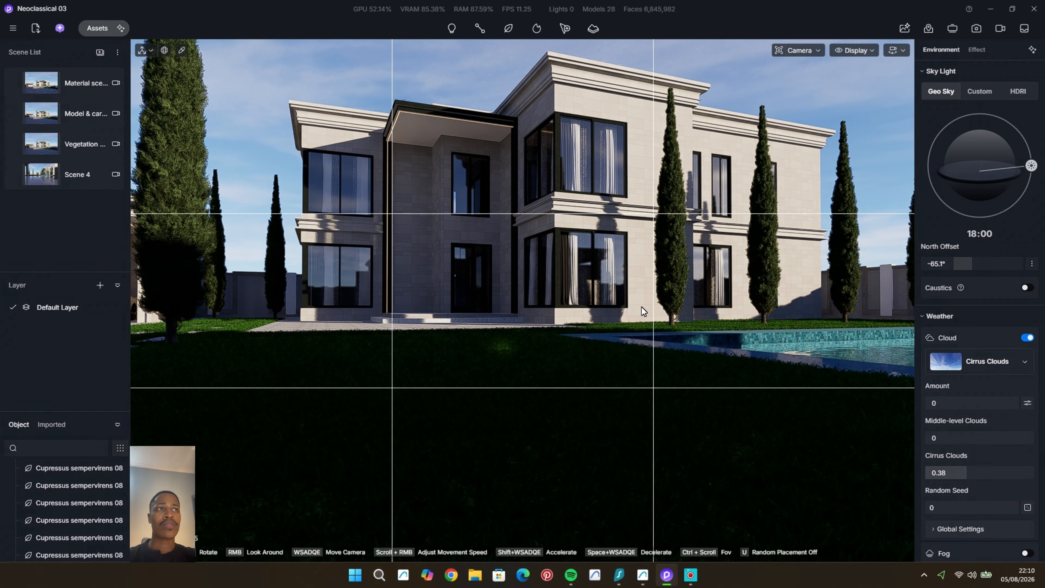
left_click_drag(965, 268, 1024, 268)
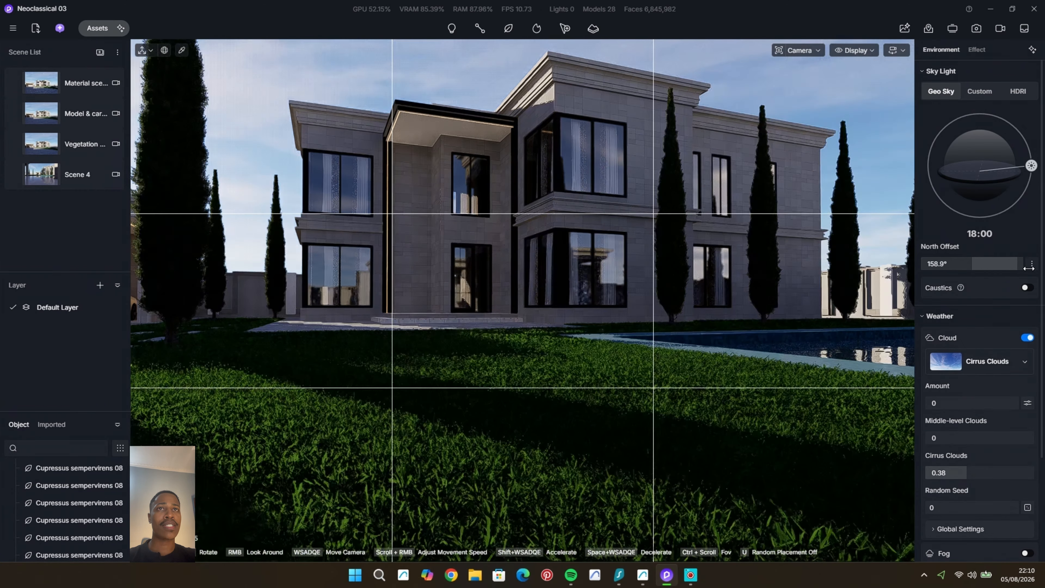
Step: Recall the Vegetation cover scene and update it with the current cypress layout
left_click(43, 144)
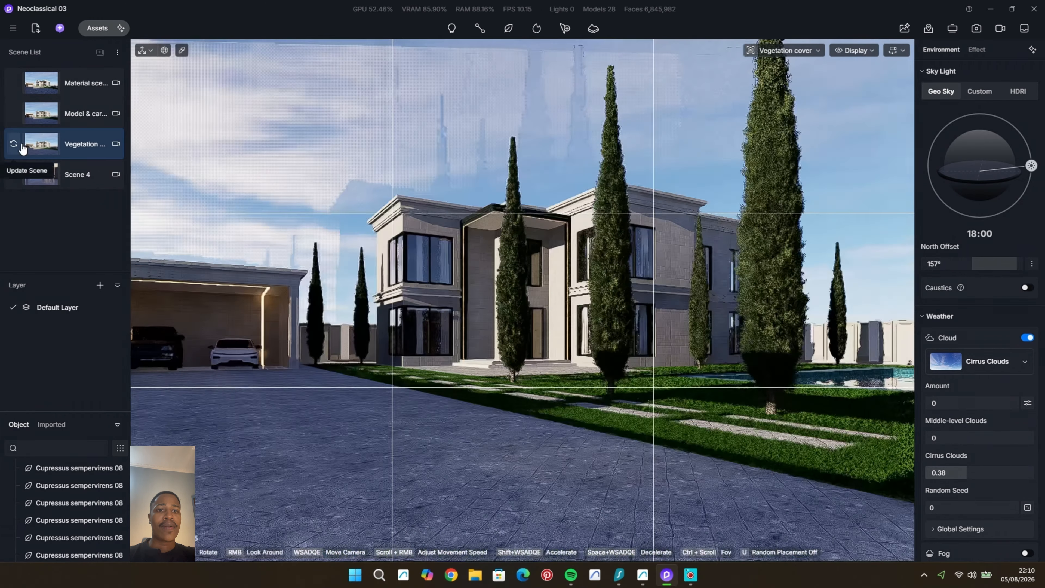
middle_click_drag(545, 333, 544, 331)
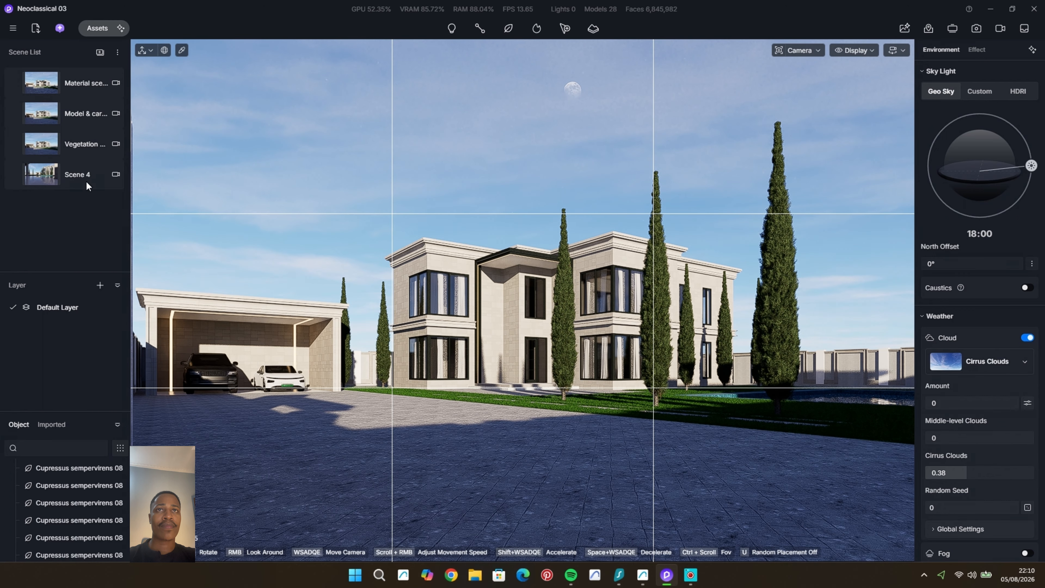
left_click(14, 143)
Step: In perspective view, copy the driveway-side cypress near the garage twice along the Y axis, the second to about Y 5322
left_click(805, 56)
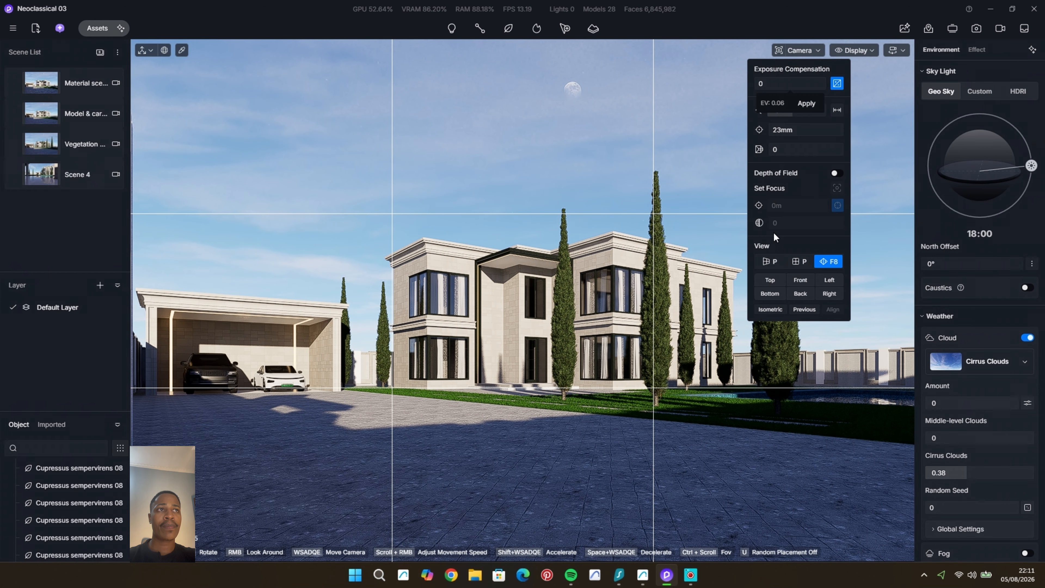
left_click(768, 263)
middle_click_drag(523, 319, 502, 368)
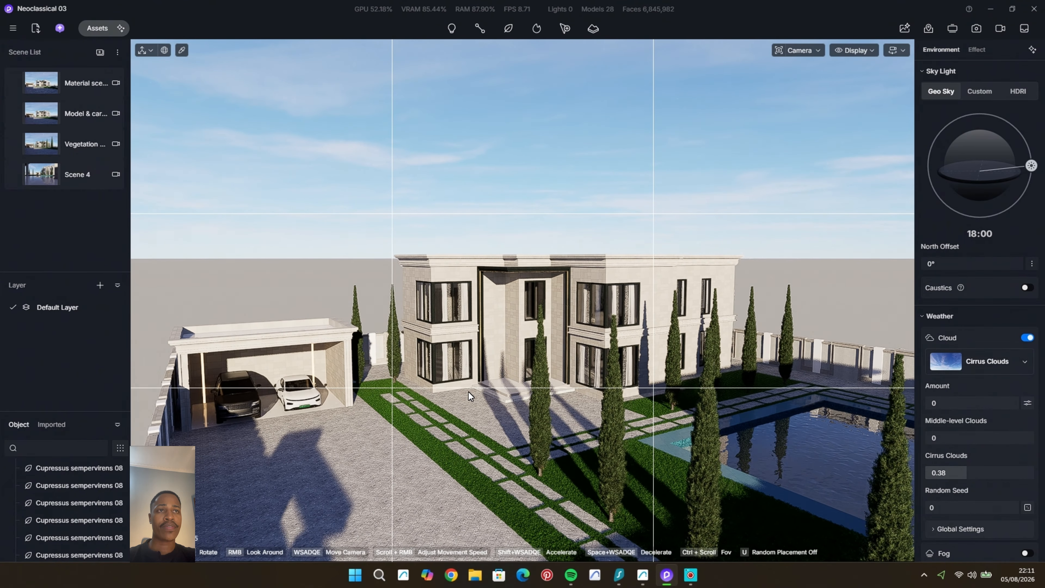
scroll(468, 392, "up", 2)
left_click(348, 359)
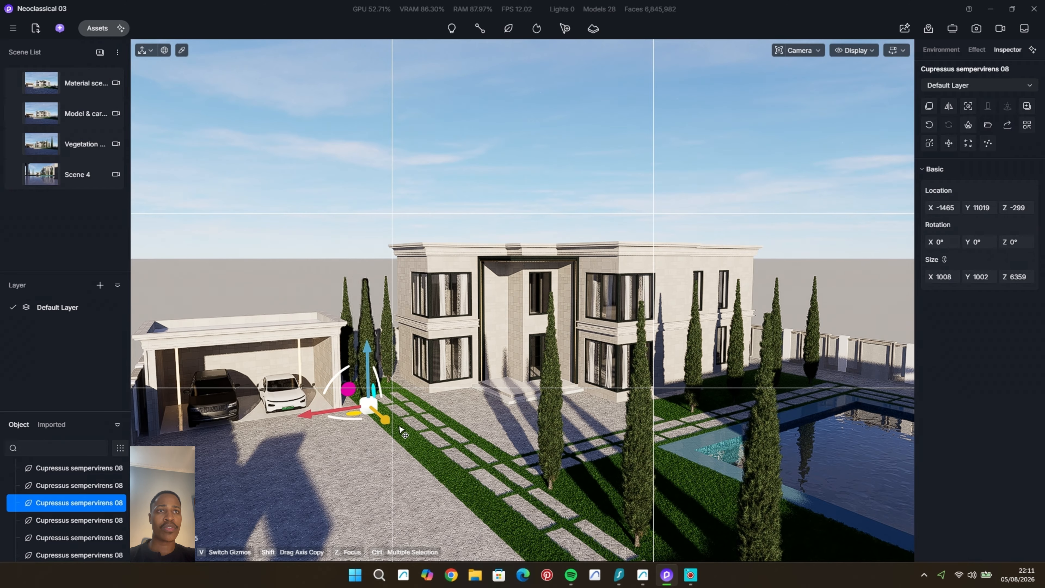
left_click_drag(401, 430, 448, 469)
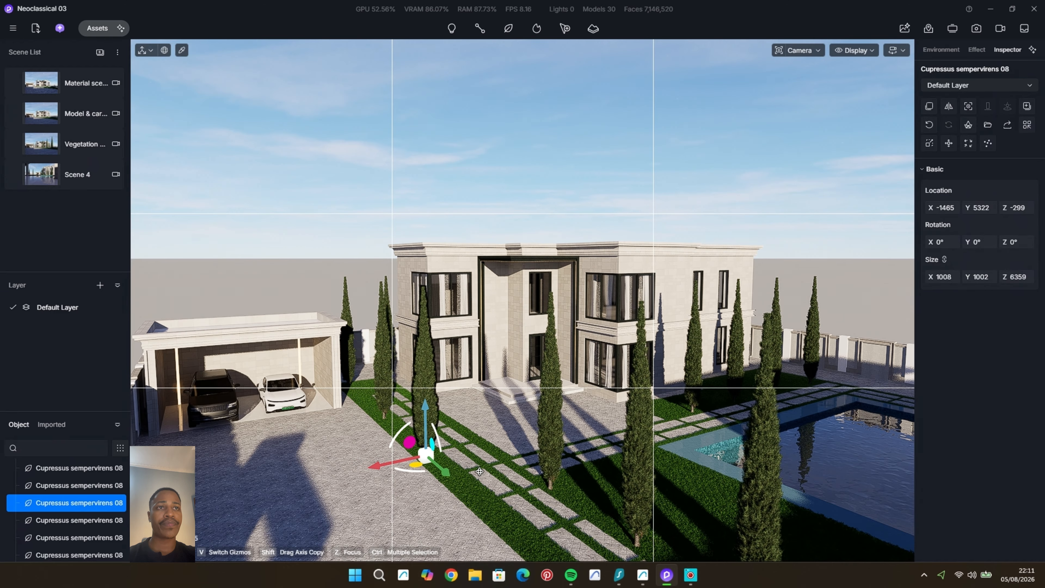
Step: Examine the cypresses along the stepping-stone path at eye level and from the garage end
mouse_move(479, 471)
middle_mouse_down()
mouse_move(453, 456)
mouse_move(481, 468)
middle_mouse_up()
scroll(485, 452, "up", 4)
left_click(488, 394)
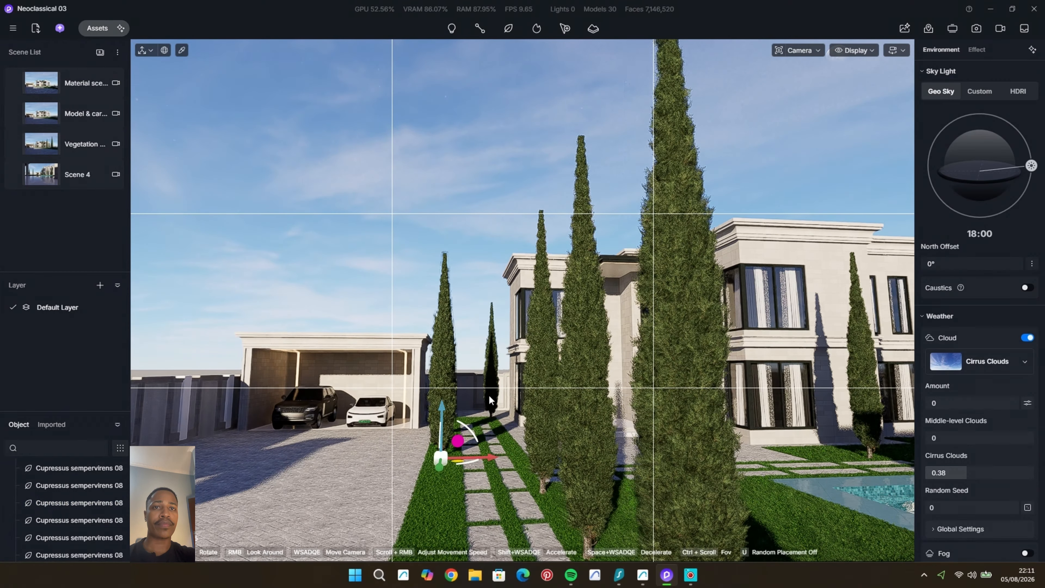
middle_click_drag(488, 394, 489, 395)
scroll(538, 332, "up", 3)
scroll(509, 345, "up", 4)
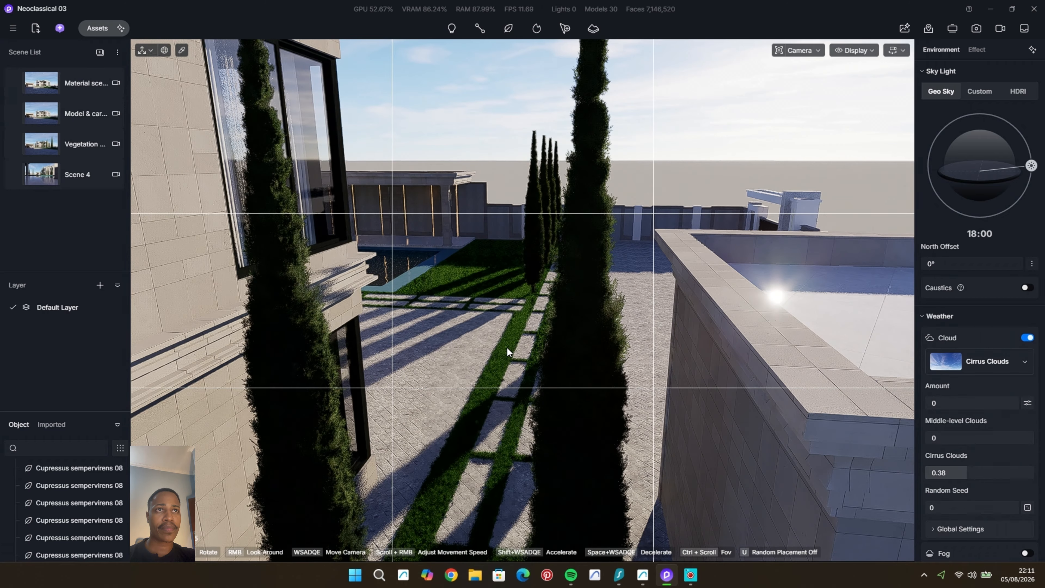
Step: Try north offsets of about -162.8° and 36.3° while viewing the stepping-stone path, pool and lawn
scroll(506, 348, "up", 2)
middle_click_drag(506, 346, 505, 345)
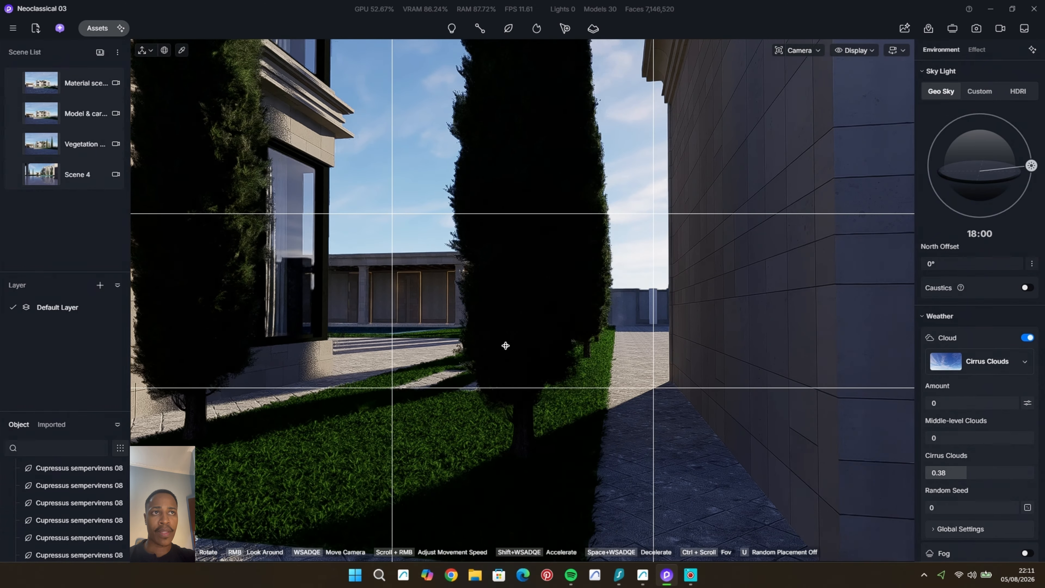
left_click_drag(992, 264, 934, 281)
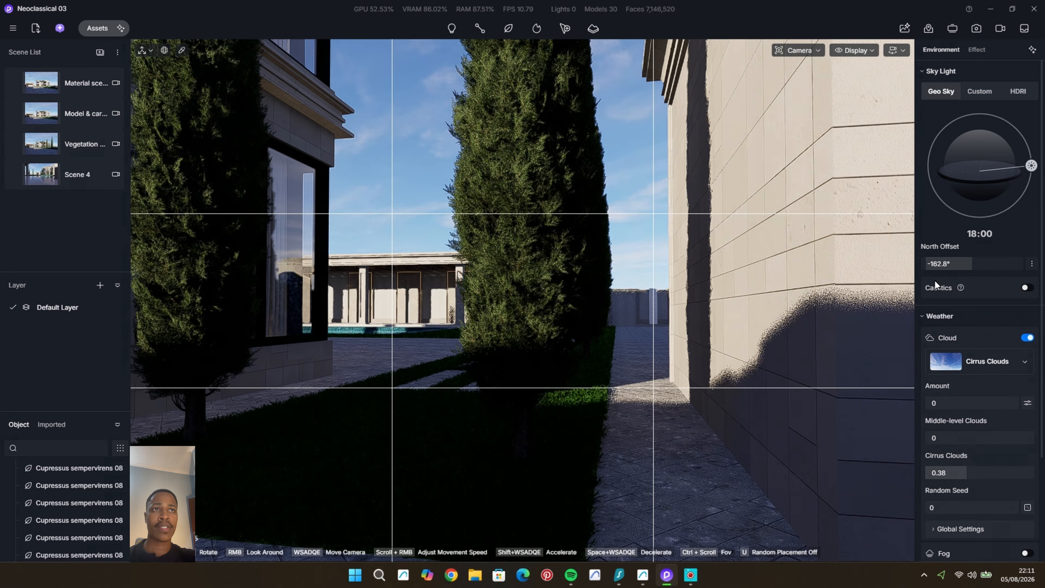
scroll(442, 289, "up", 3)
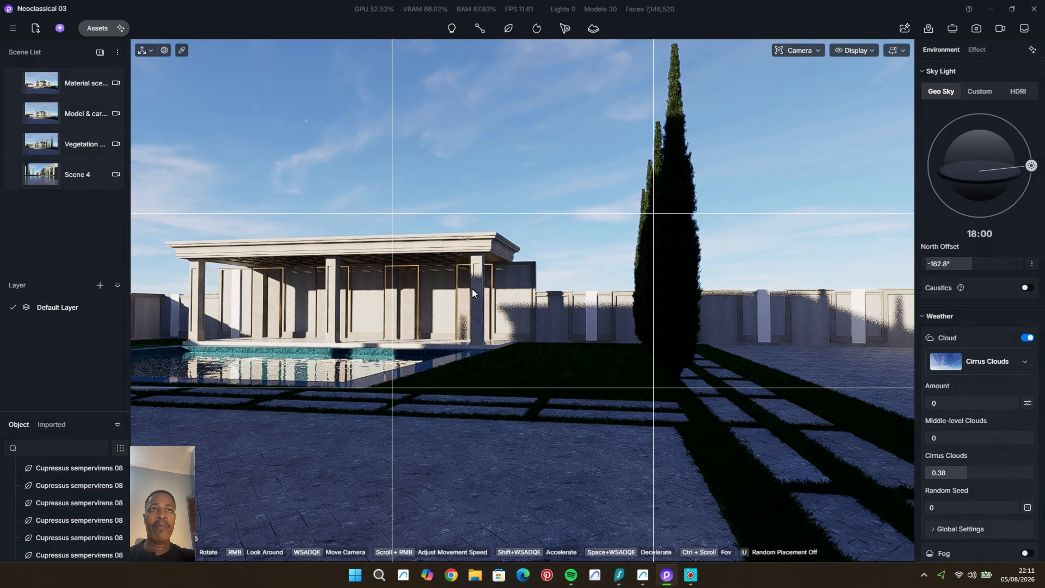
middle_click_drag(542, 296, 452, 335)
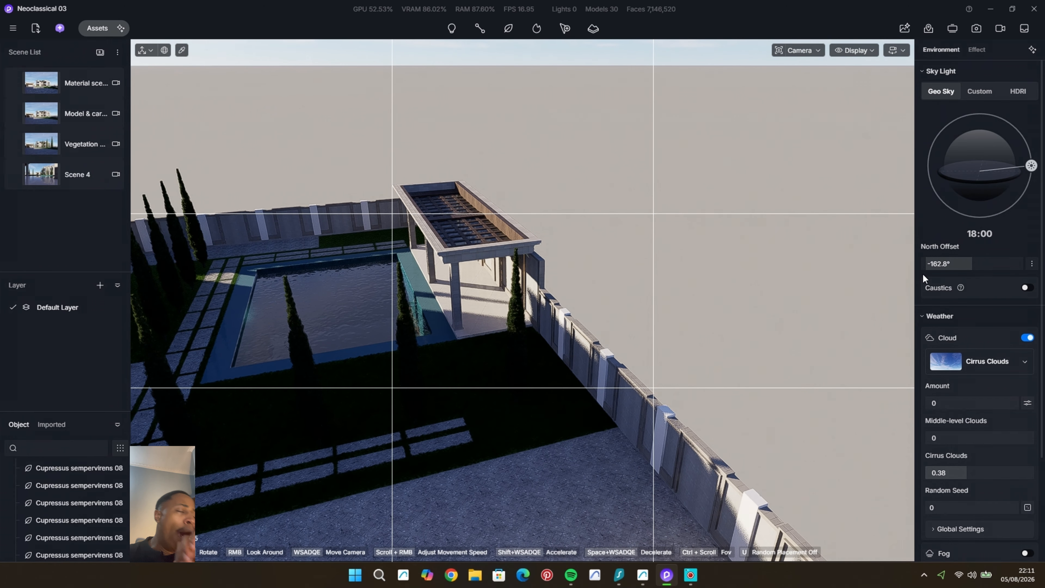
left_click_drag(940, 269, 995, 270)
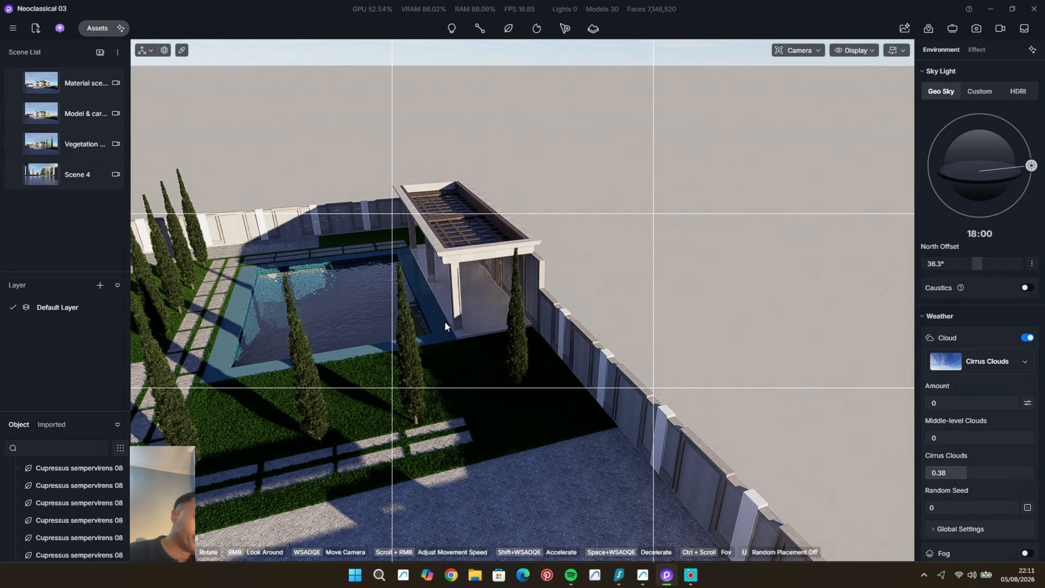
scroll(584, 290, "down", 6)
middle_click_drag(535, 333, 534, 334)
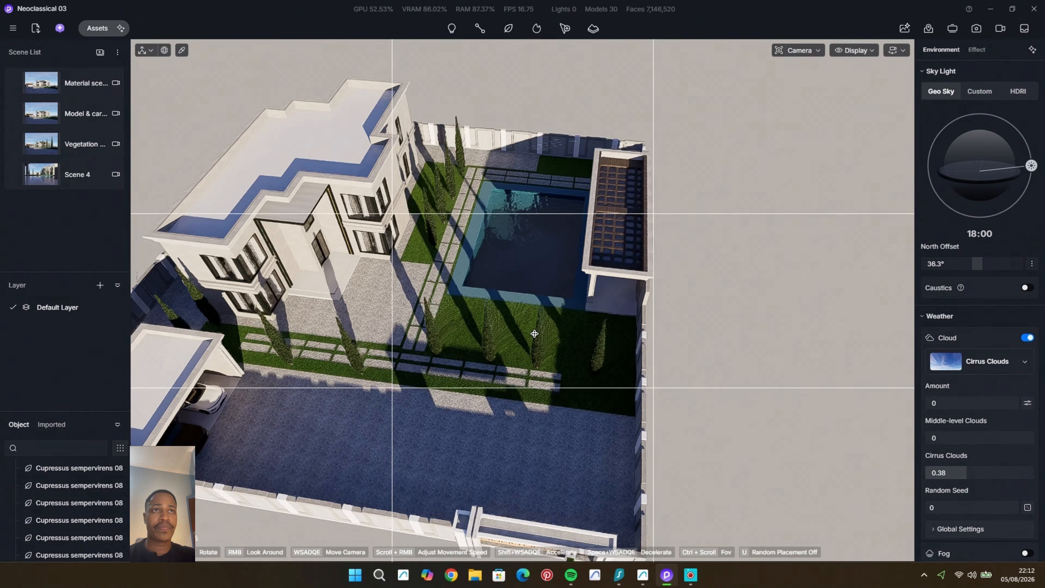
Step: Copy the garage-end cypress along the Y axis and respace the driveway-side row, placing cypresses at about Y 4691 and Y 8280
scroll(286, 357, "up", 2)
left_click(295, 359)
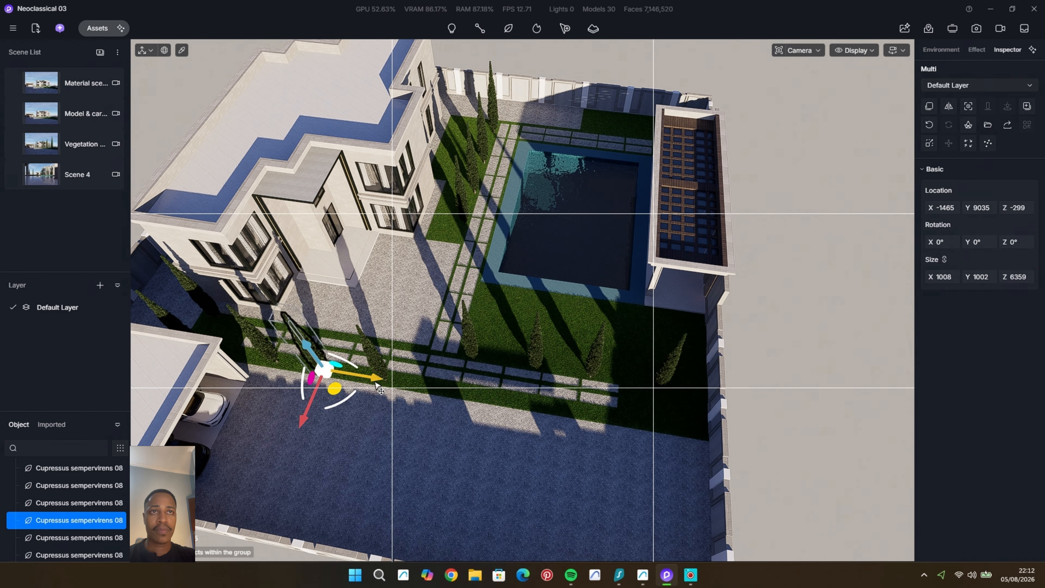
left_click(380, 367)
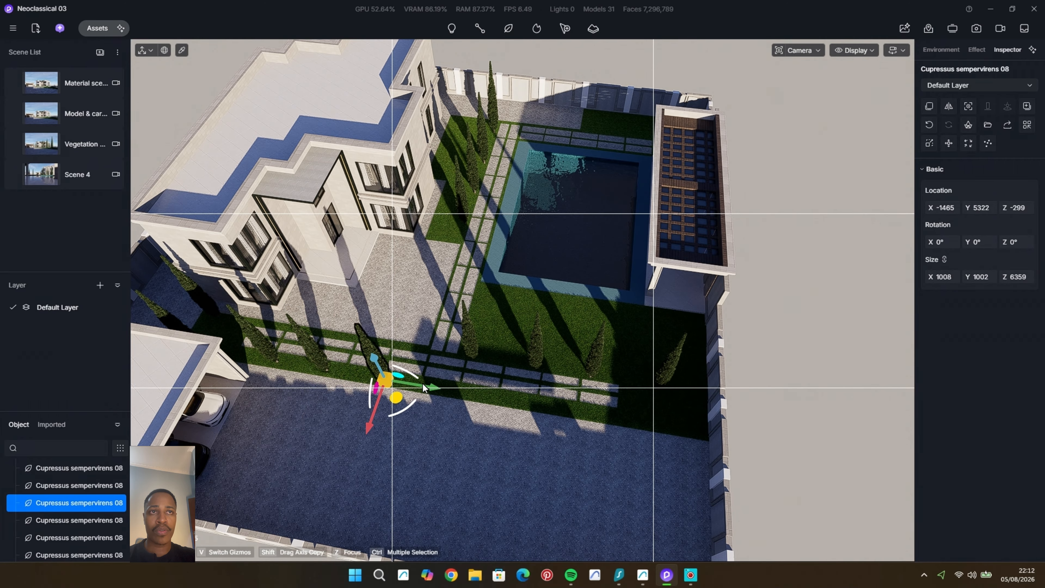
middle_click_drag(363, 386, 434, 397)
scroll(434, 396, "up", 2)
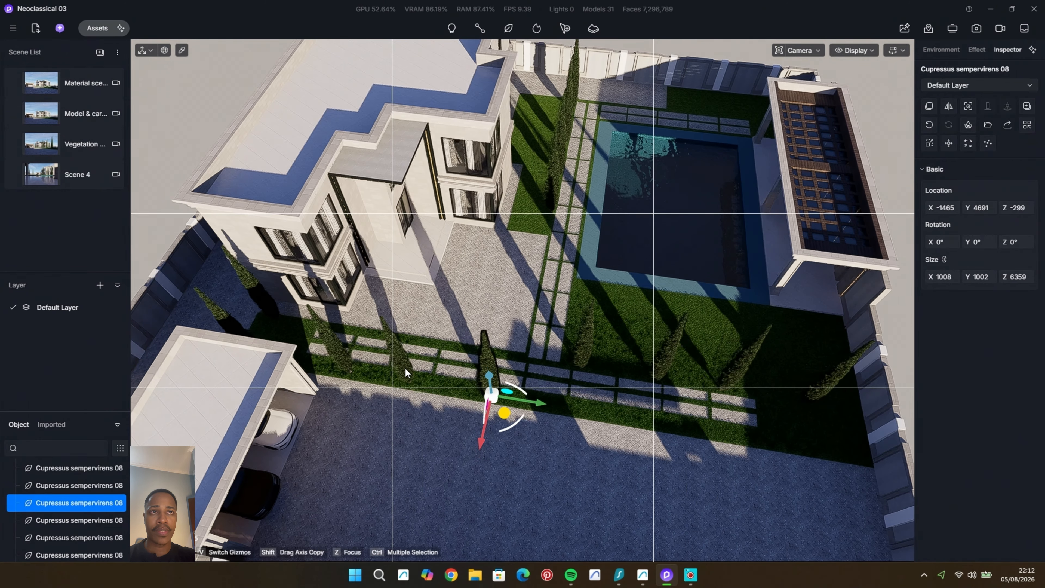
left_click(405, 367)
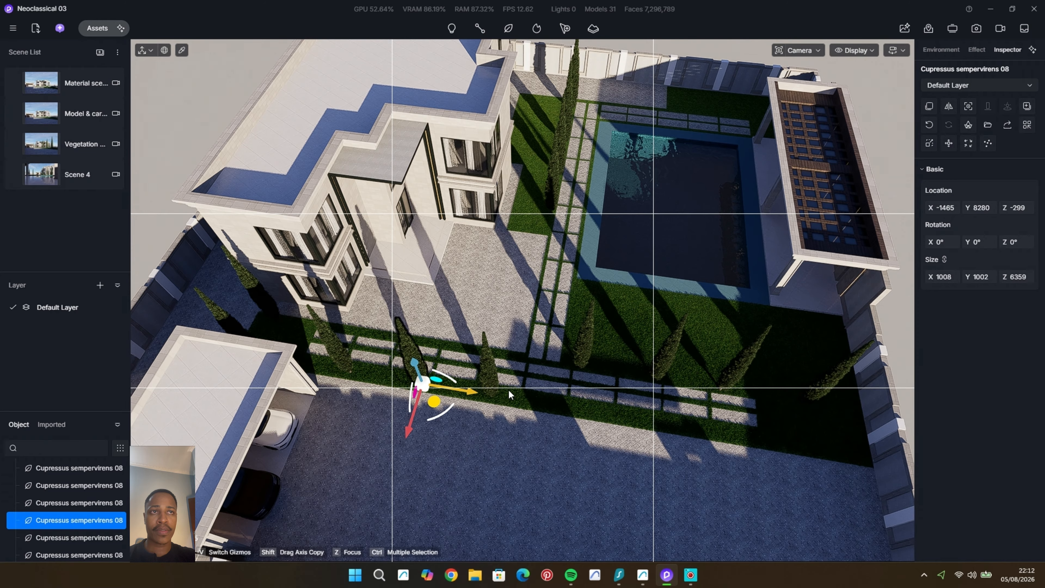
left_click(573, 351)
Step: View the cypress row from the pool corner and try a north offset of about -25°
scroll(547, 350, "up", 3)
middle_click_drag(548, 350, 541, 351)
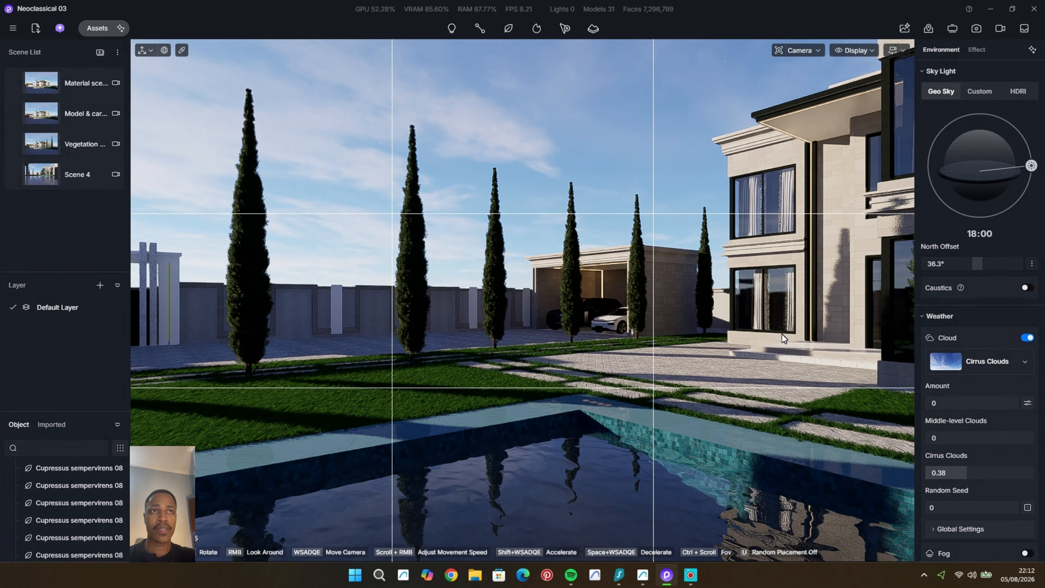
left_click_drag(980, 268, 967, 272)
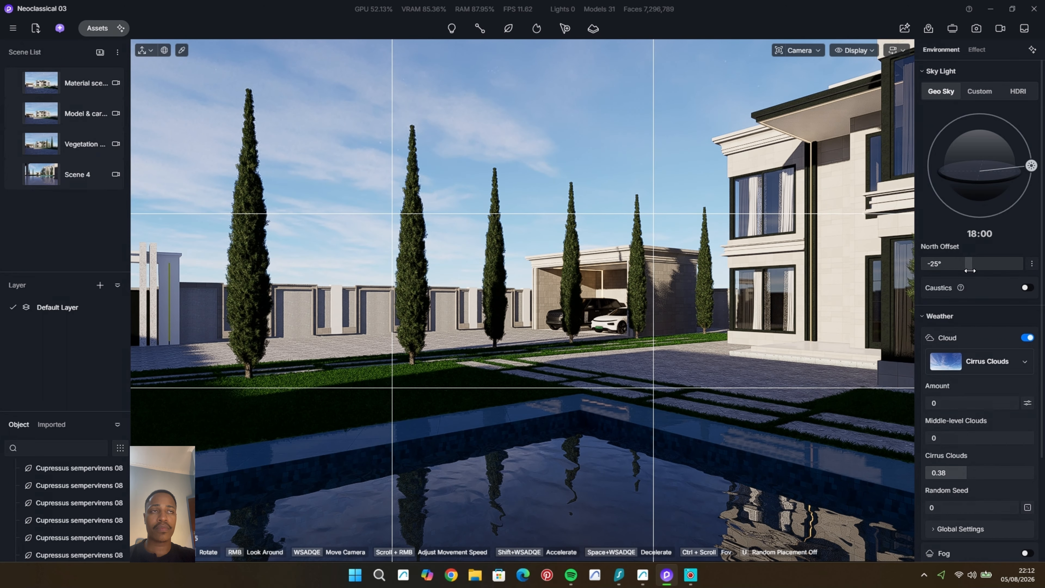
middle_click_drag(785, 391, 785, 392)
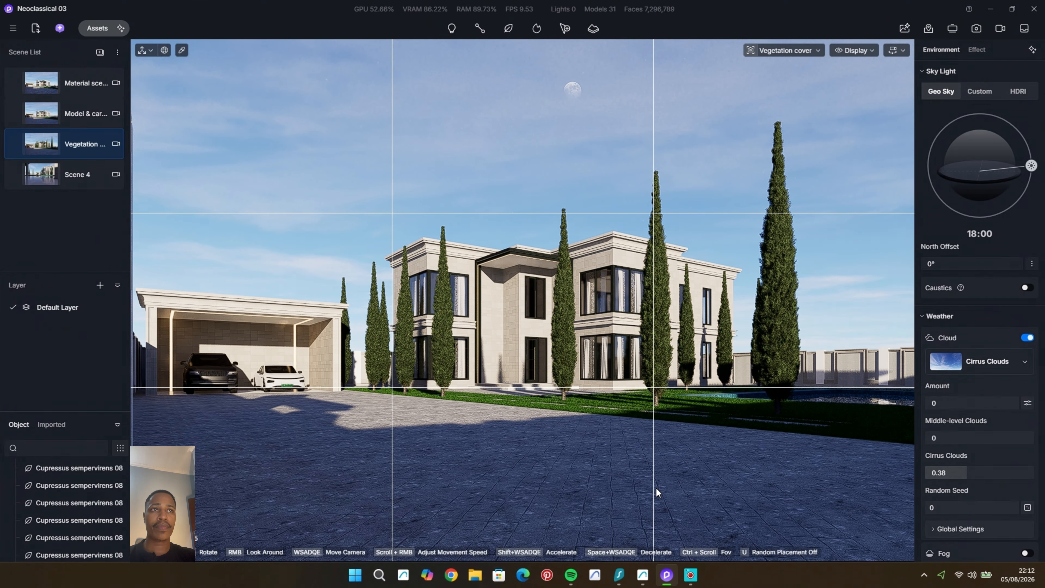
Step: Delete the cypress in front of the house entrance in the Vegetation cover scene
left_click(564, 364)
key("Delete")
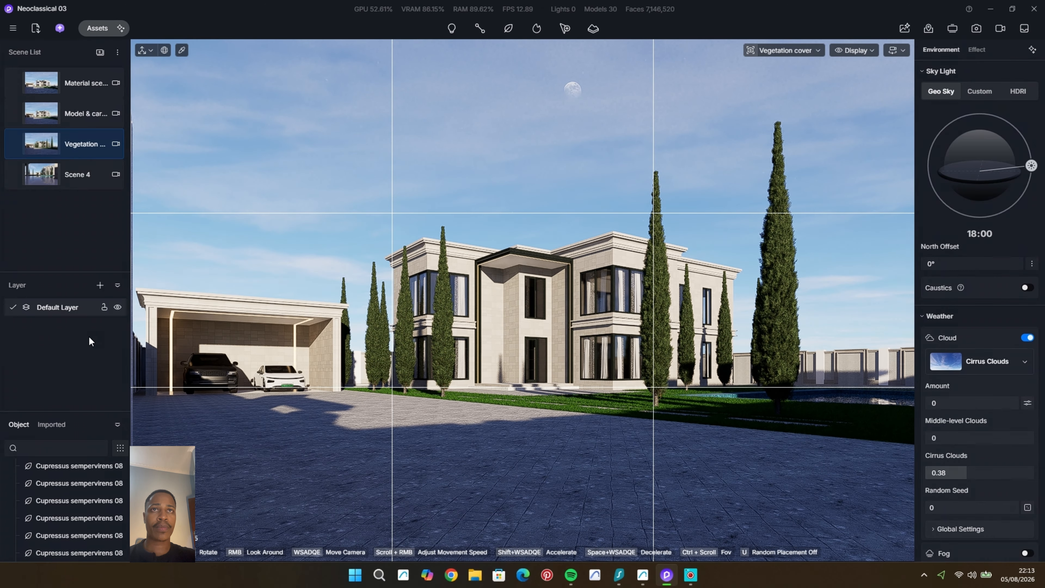
middle_click_drag(559, 357, 562, 358)
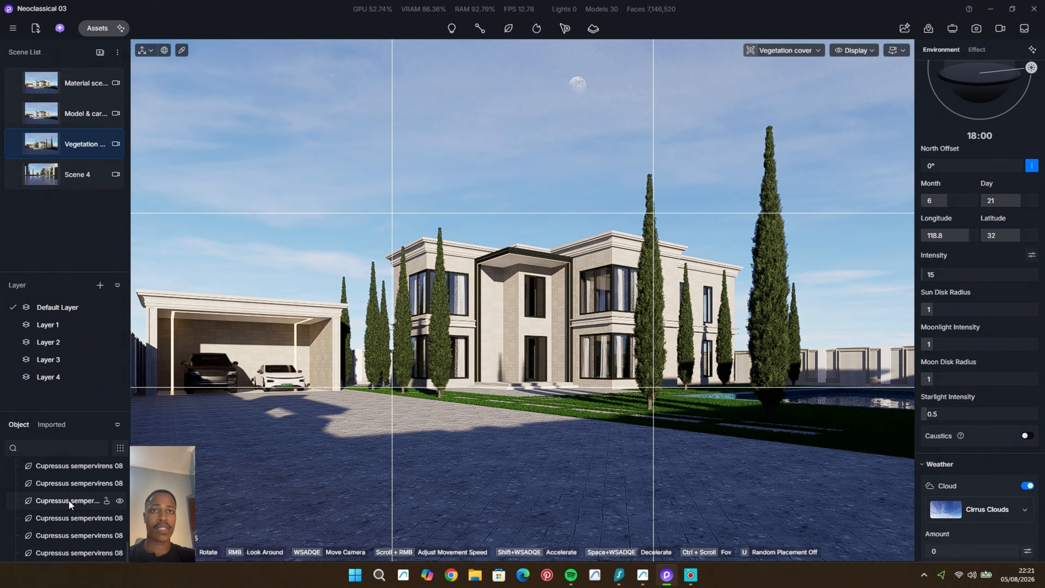
Step: Filter the object list to models, select the house model with all the curtains, and assign them to Layer 1
scroll(76, 501, "down", 1)
scroll(76, 501, "down", 3)
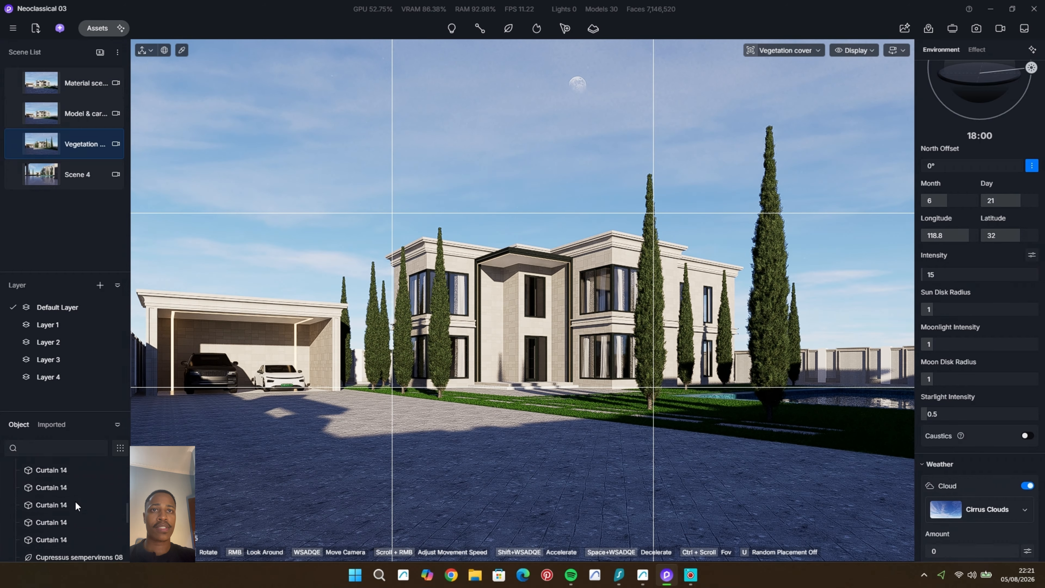
left_click(119, 449)
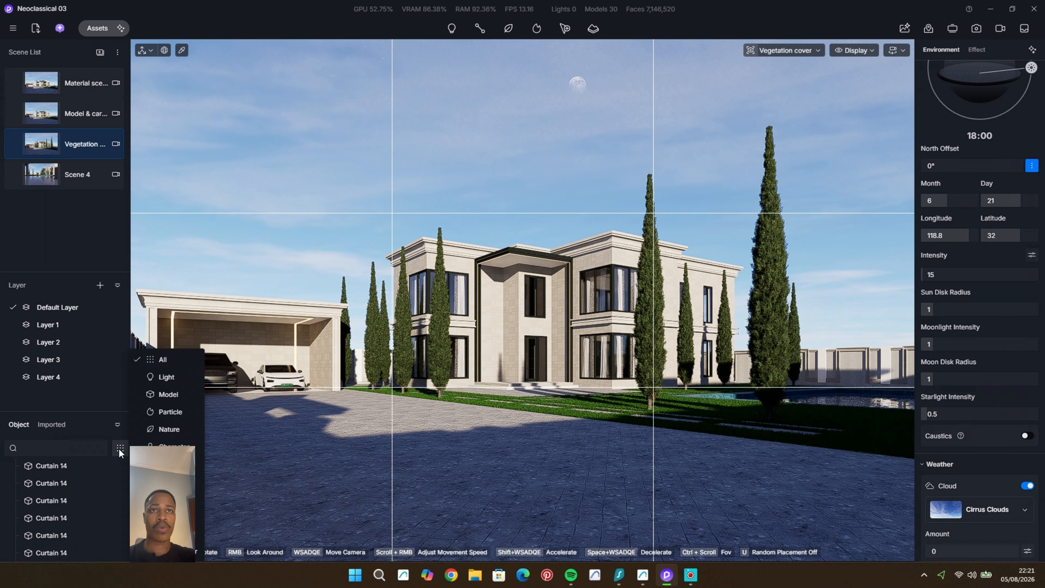
left_click(176, 394)
left_click(65, 468)
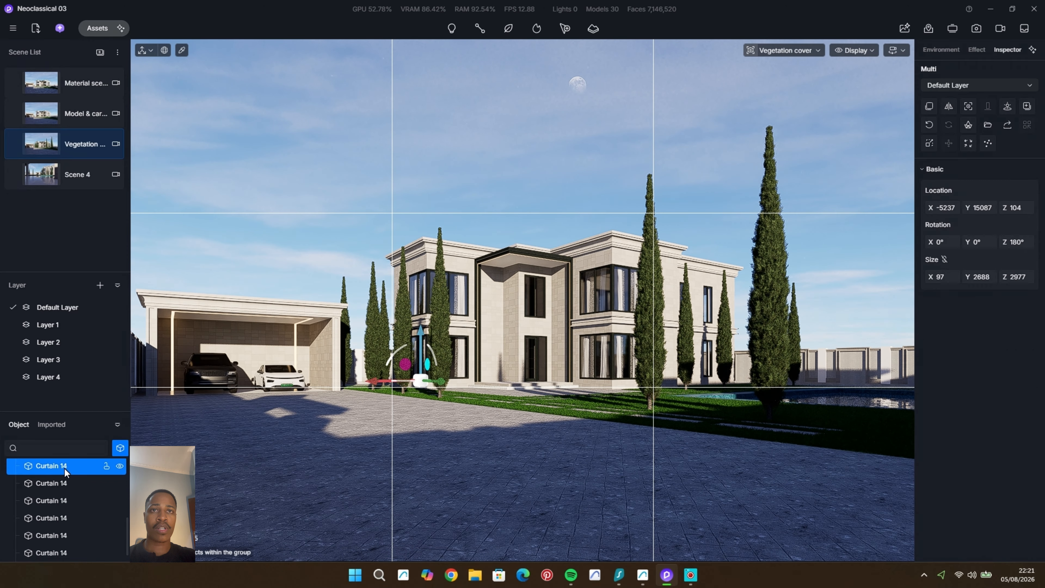
key("ctrl+a")
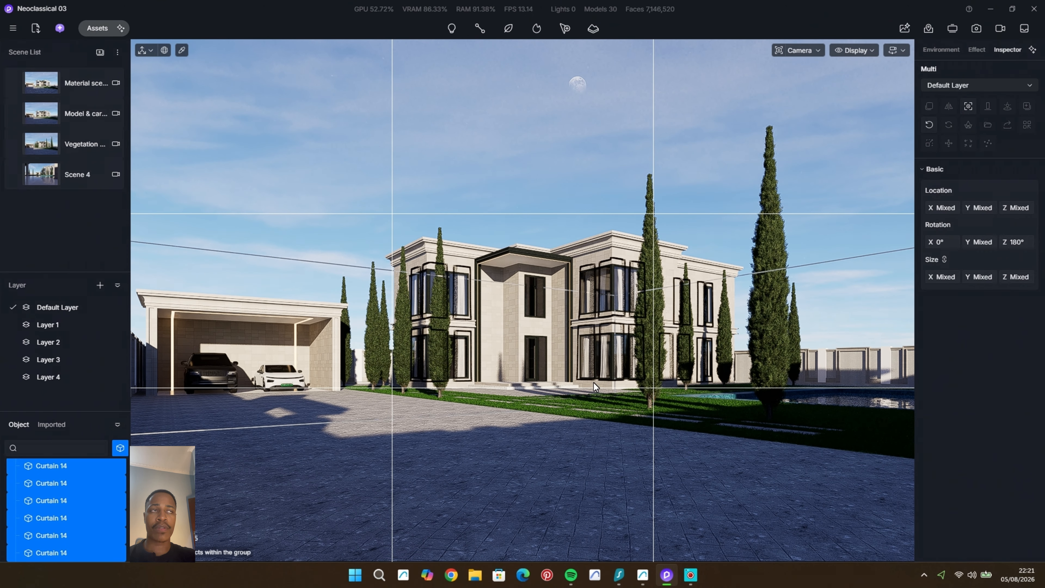
left_click(1016, 87)
left_click(976, 115)
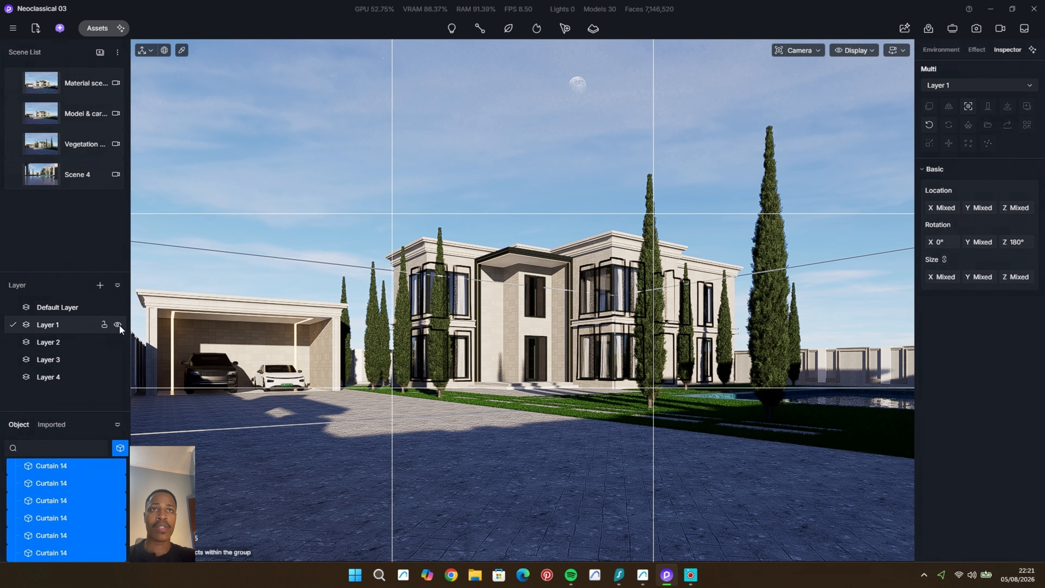
Step: Deselect the objects and toggle the visibility of Layer 1 to check which objects it contains
left_click(117, 325)
left_click(118, 325)
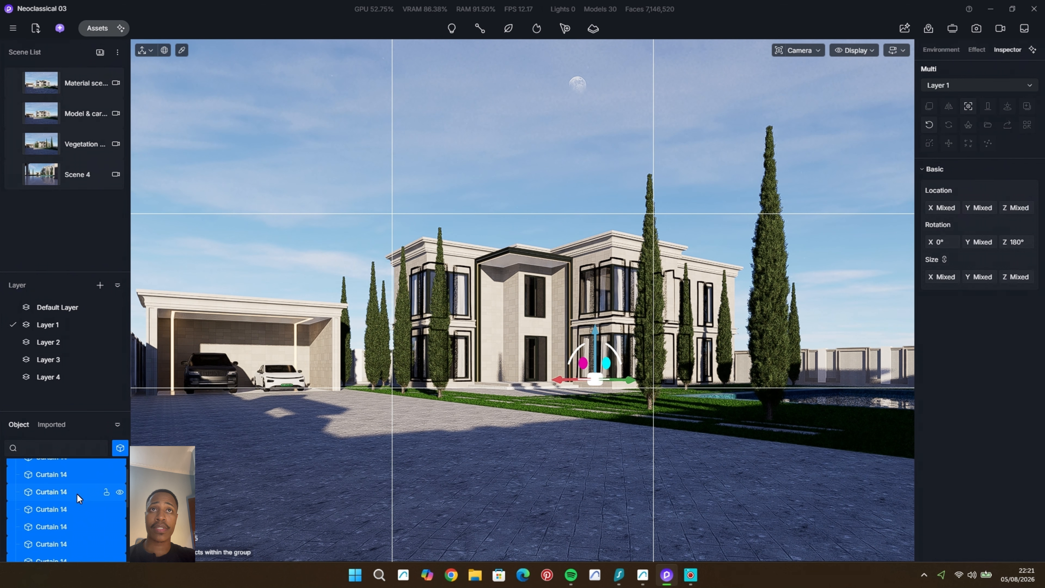
key("Escape")
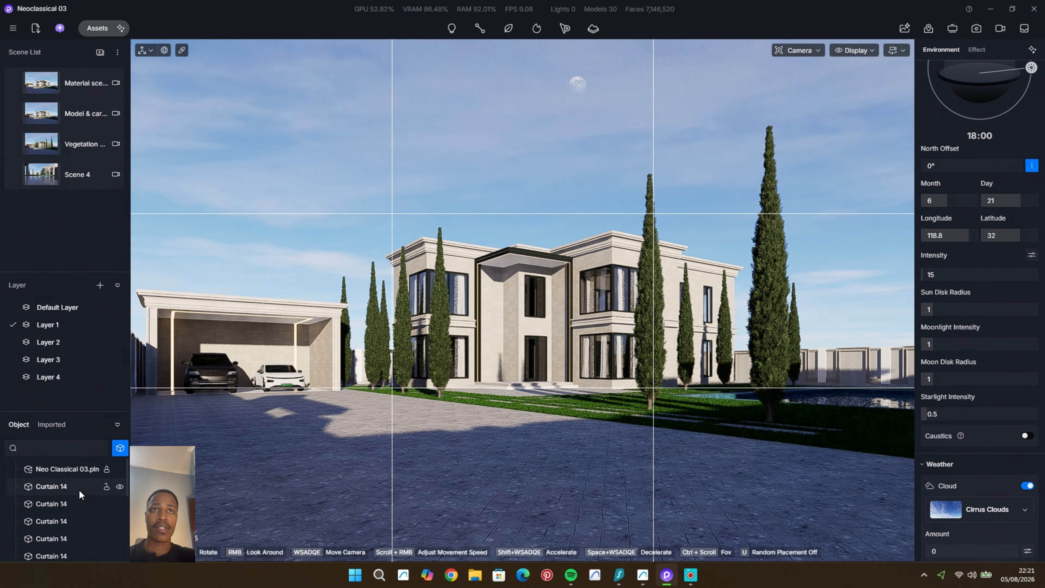
left_click(117, 324)
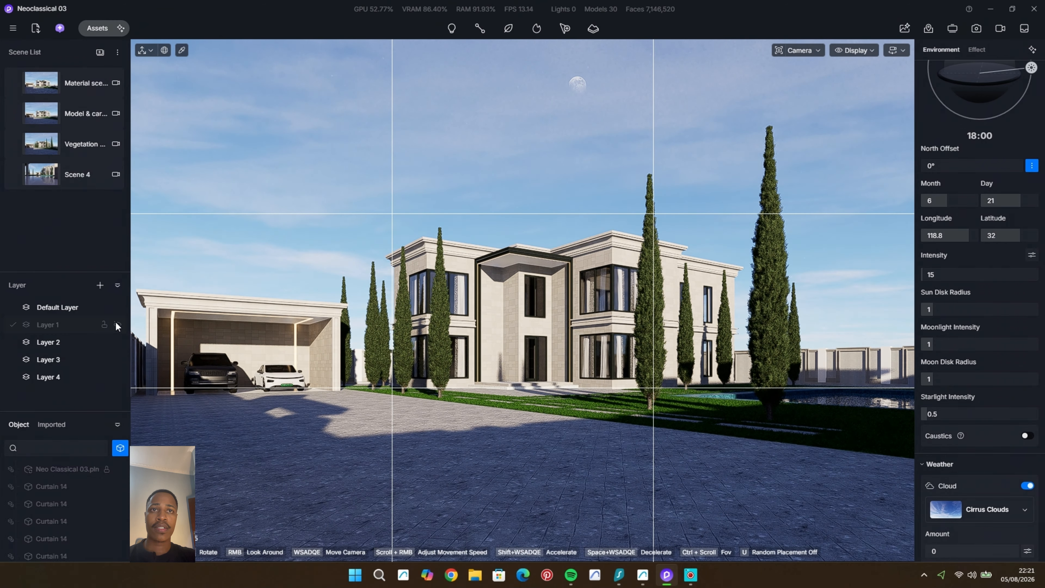
left_click(117, 323)
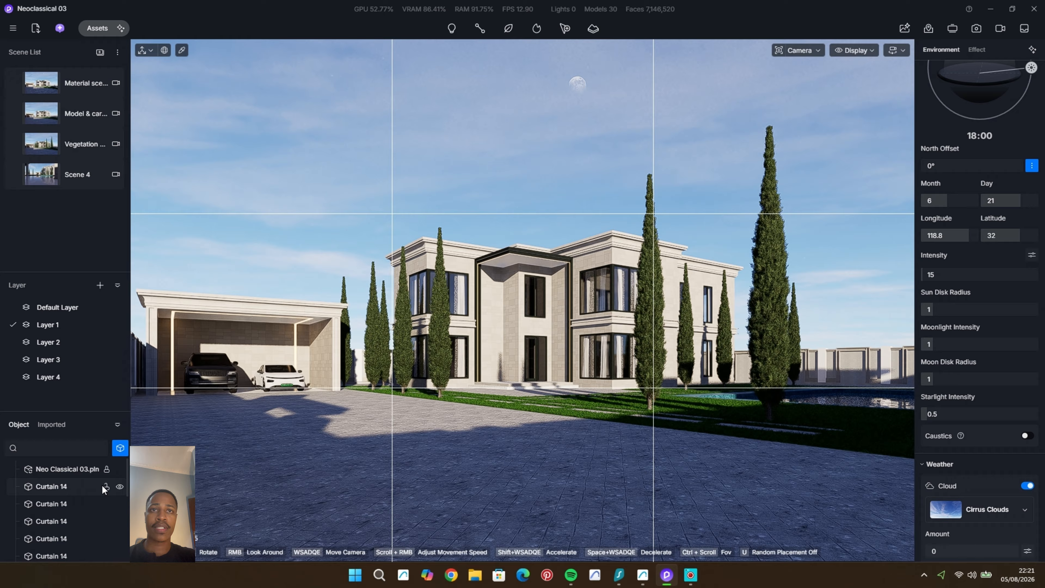
Step: Select all the Curtain 14 objects without Neo Classical 03.pln, reassign them to Layer 1, and toggle that layer's visibility
left_click(79, 469)
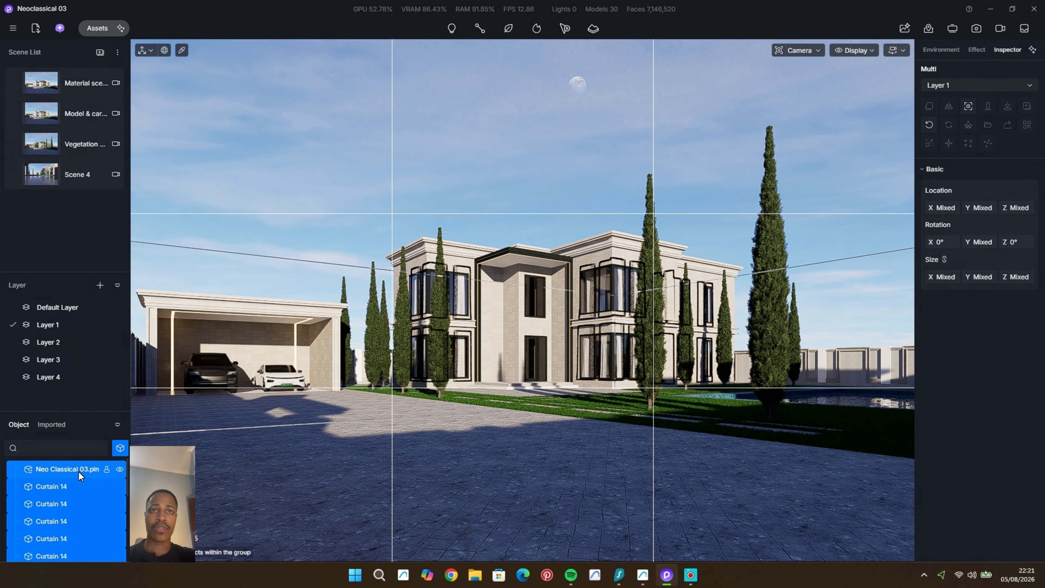
left_click(78, 468, "ctrl")
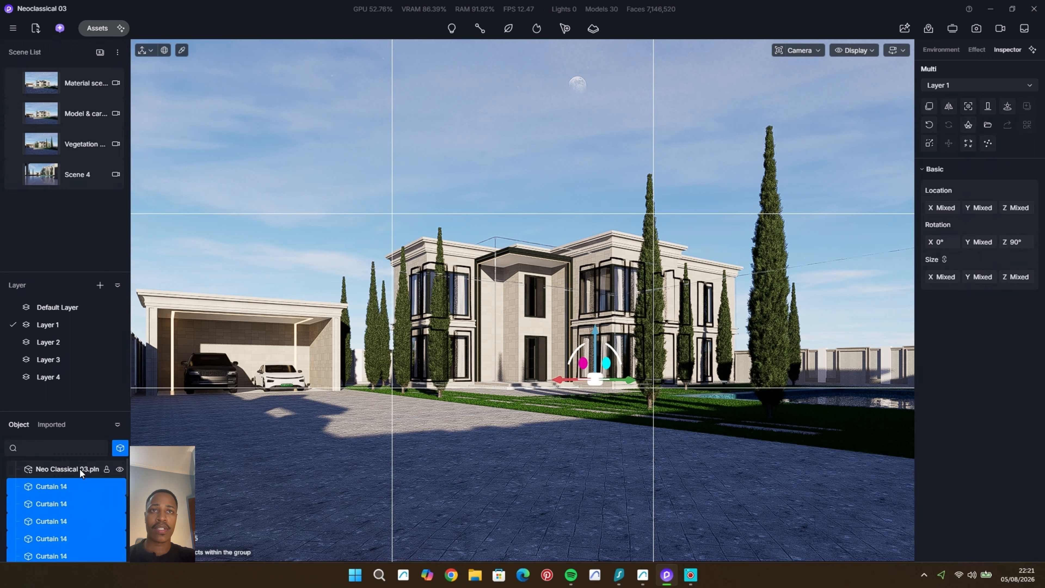
left_click(993, 85)
left_click(975, 117)
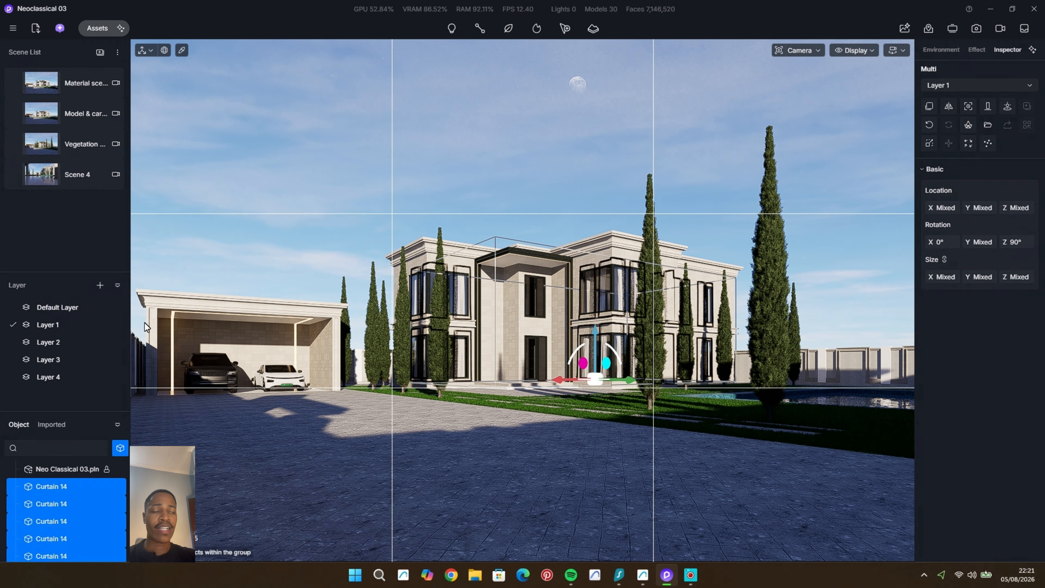
left_click(118, 324)
left_click(119, 324)
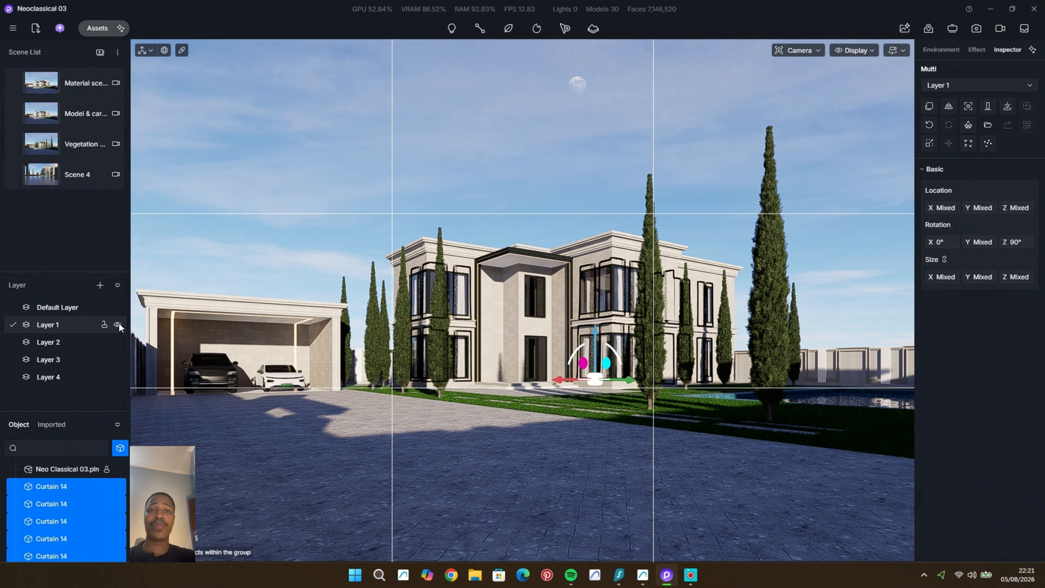
left_click(118, 324)
left_click(117, 324)
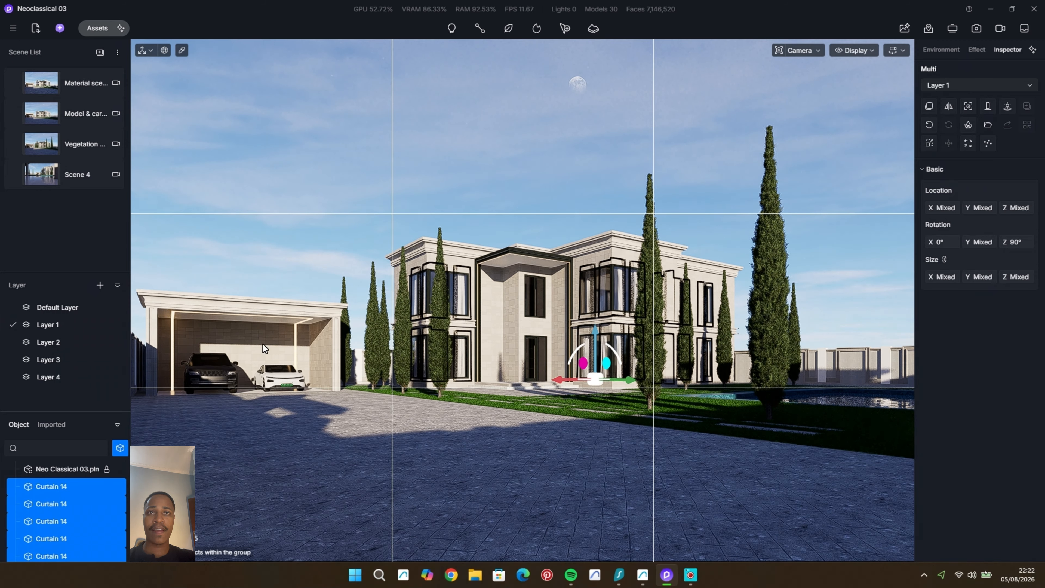
Step: Move the selected curtains to Layer 2 and check the assignment by hiding and showing that layer
left_click(1005, 85)
left_click(966, 129)
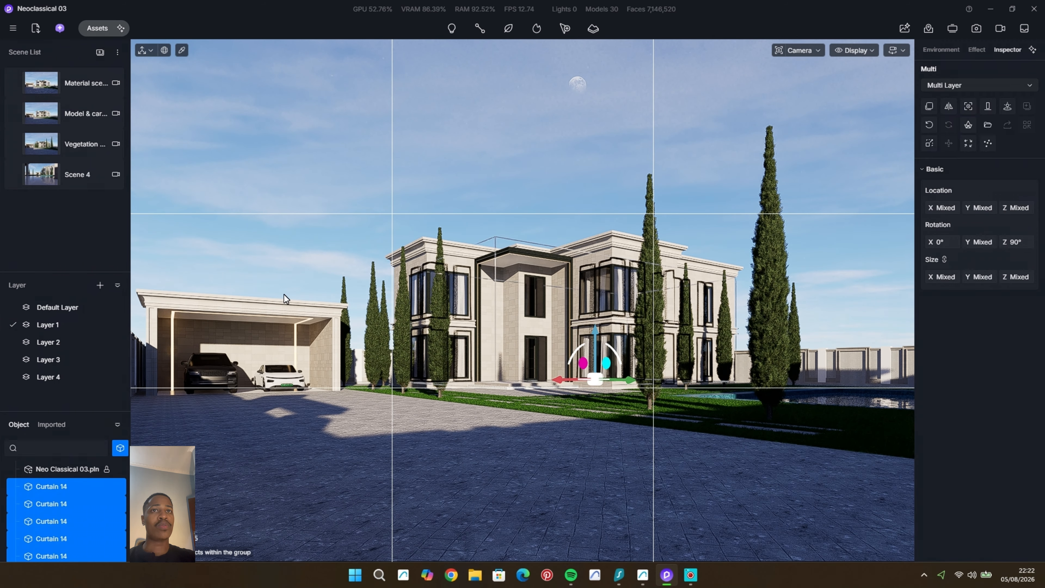
left_click(118, 342)
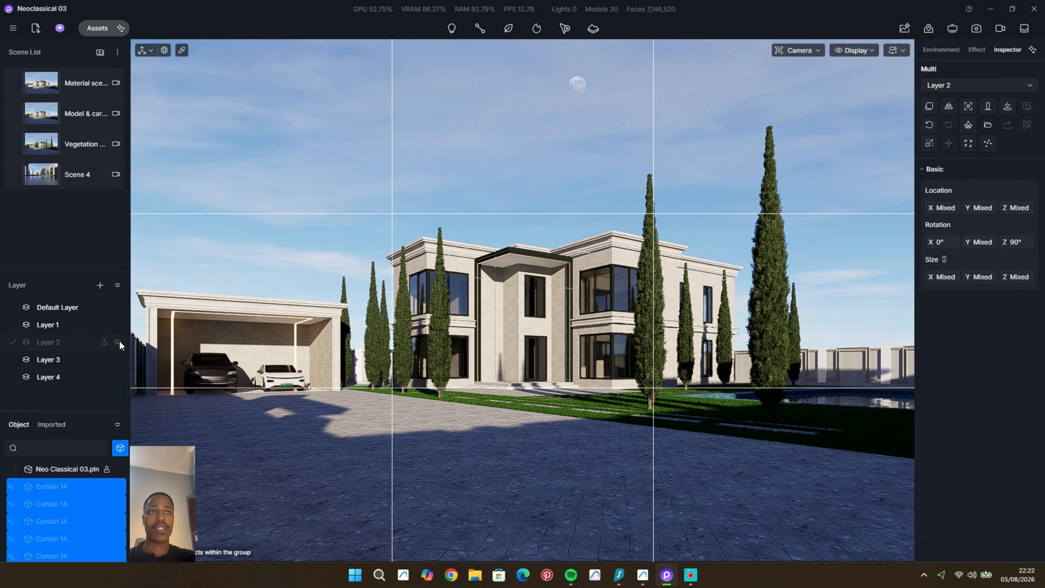
left_click(118, 342)
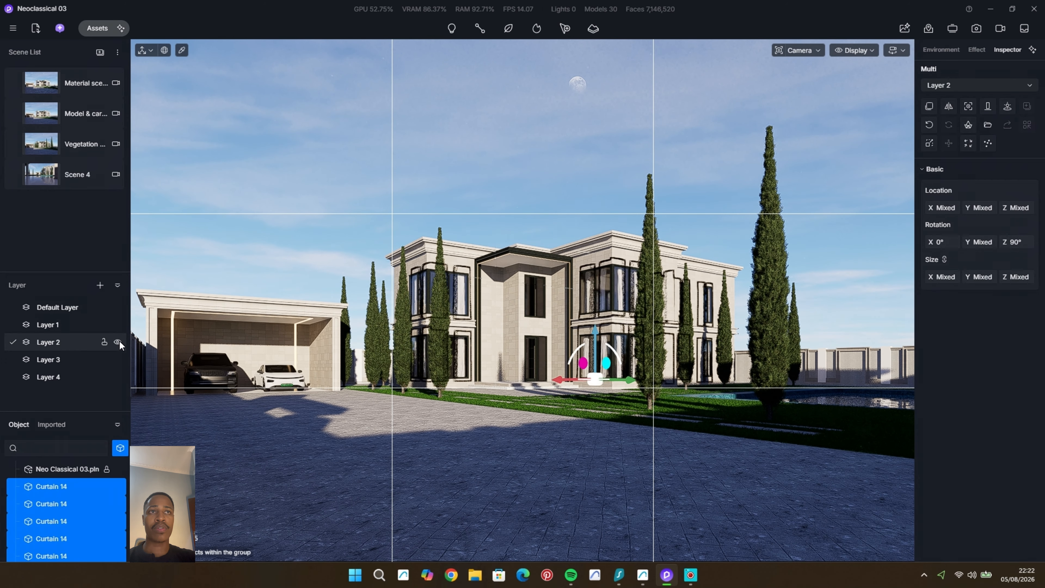
Step: Deselect the curtains, make Layer 1 active, check it by hiding and showing it, and open its options
key("Escape")
left_click(68, 325)
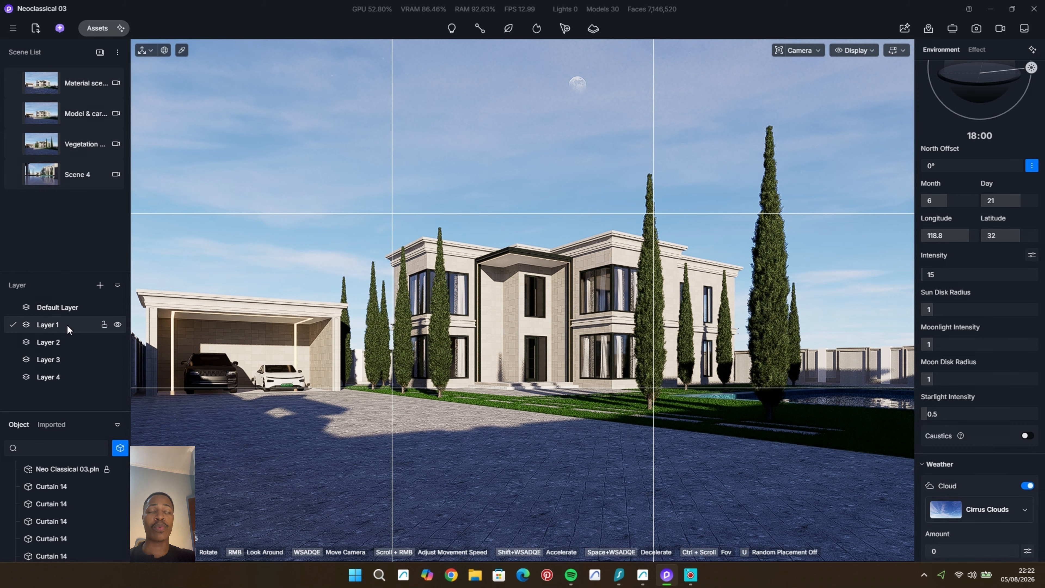
left_click(117, 323)
left_click(118, 323)
right_click(66, 327)
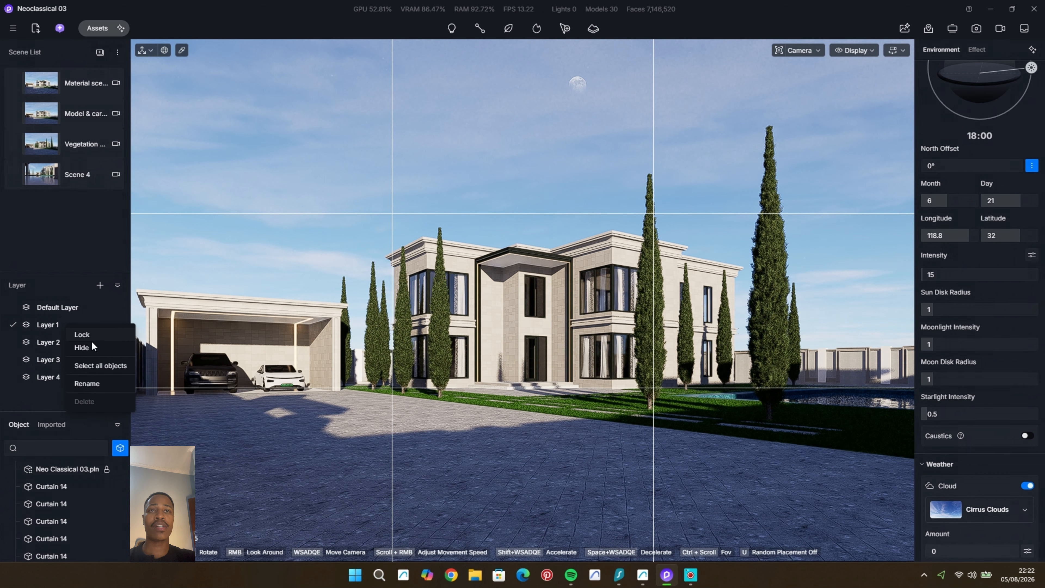